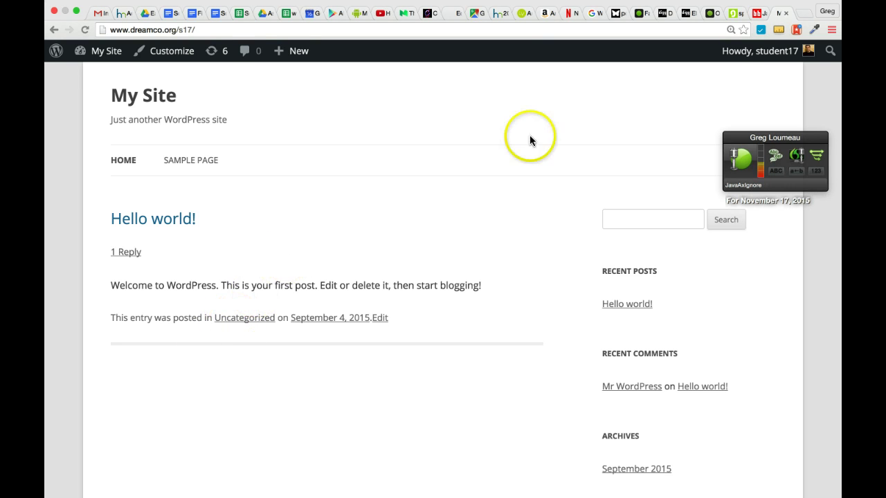
Step: Log out of the WordPress site using the Log out link under Meta
left_click_drag(777, 142, 768, 432)
scroll(452, 215, "up", 2)
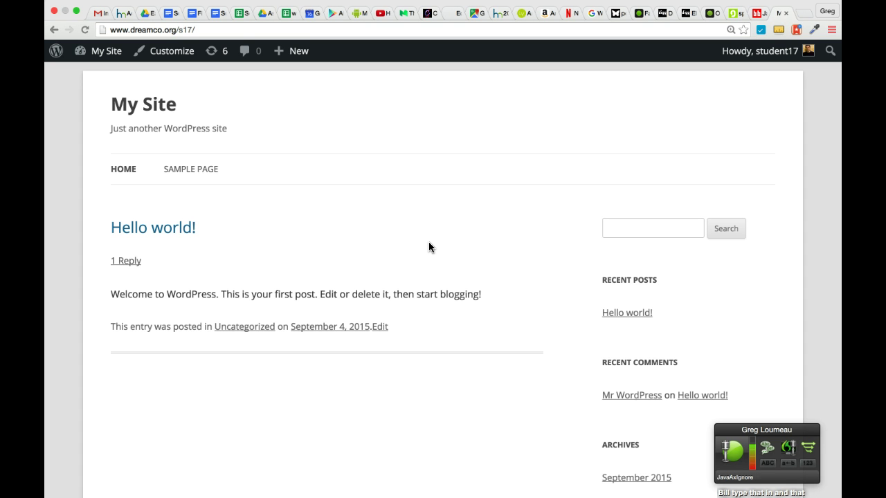
left_click(551, 311)
scroll(552, 311, "down", 5)
scroll(552, 311, "down", 2)
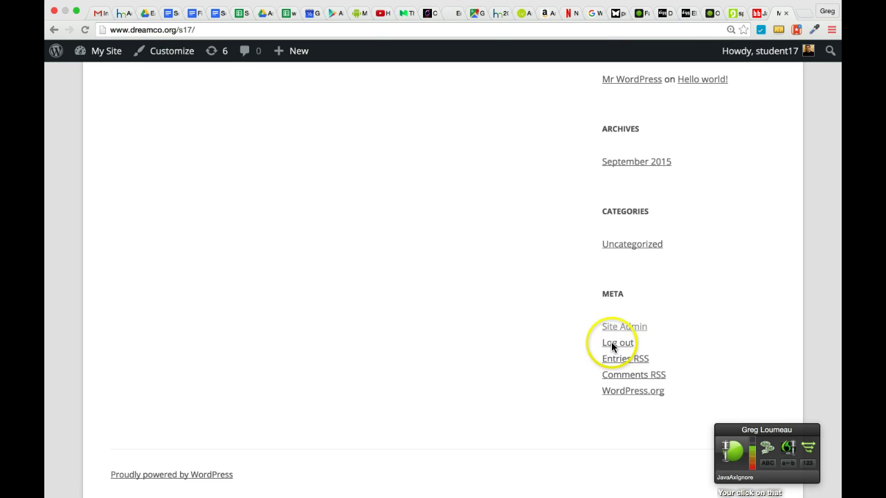
left_click(612, 344)
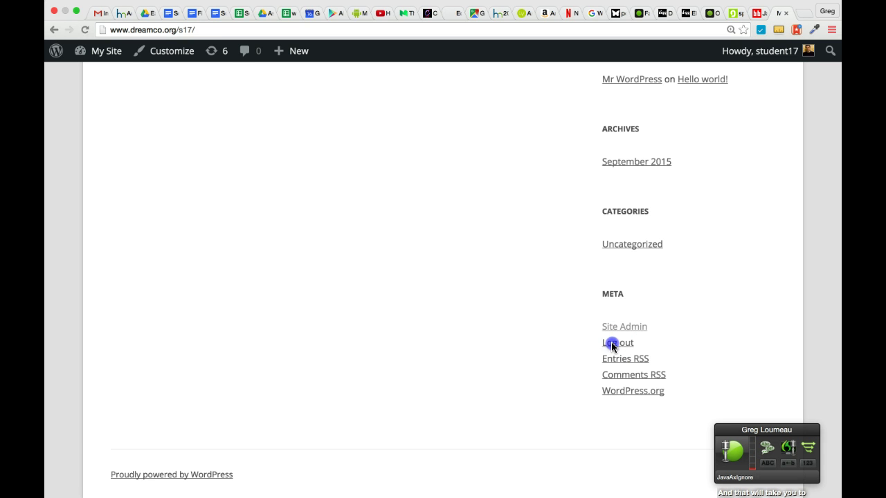
left_click(612, 345)
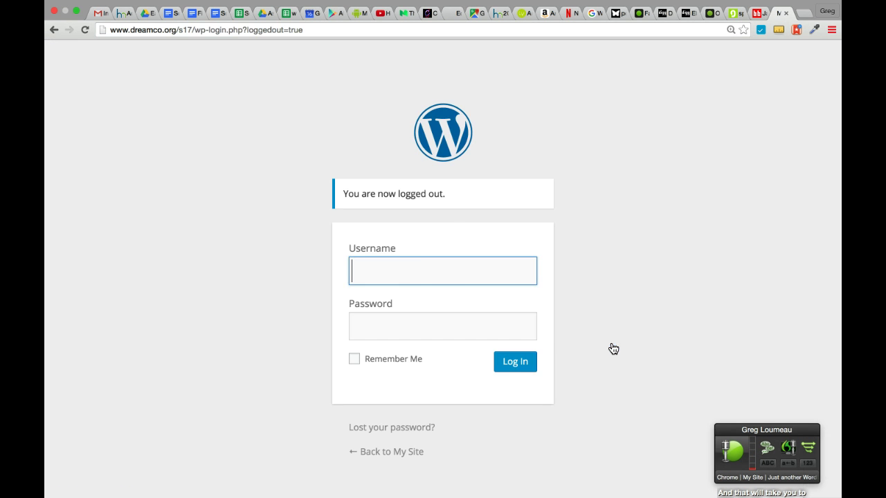
Step: Enter the account username in the login form's username field, replacing the mistyped text
left_click(459, 270)
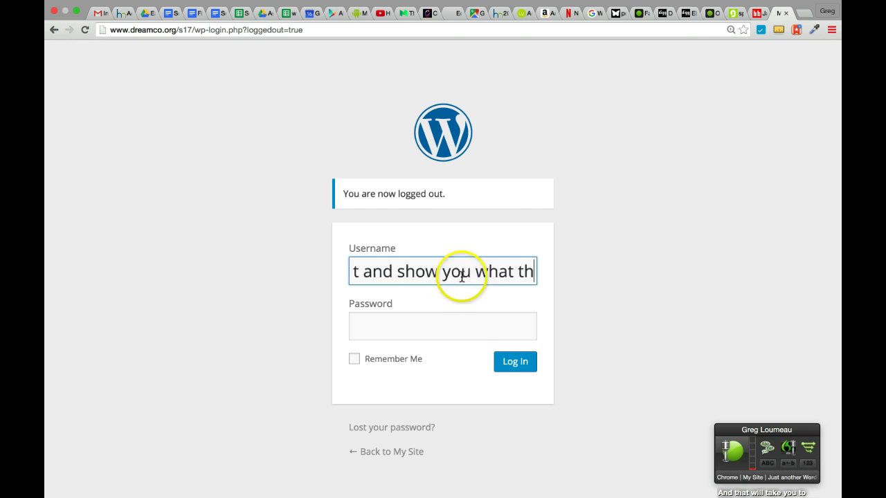
triple_click(468, 270)
type("so you login screen will look like thi")
key("BackSpace")
key("BackSpace")
key("BackSpace")
key("BackSpace")
key("BackSpace")
key("BackSpace")
key("BackSpace")
key("BackSpace")
key("BackSpace")
key("BackSpace")
key("BackSpace")
key("BackSpace")
key("BackSpace")
key("BackSpace")
key("BackSpace")
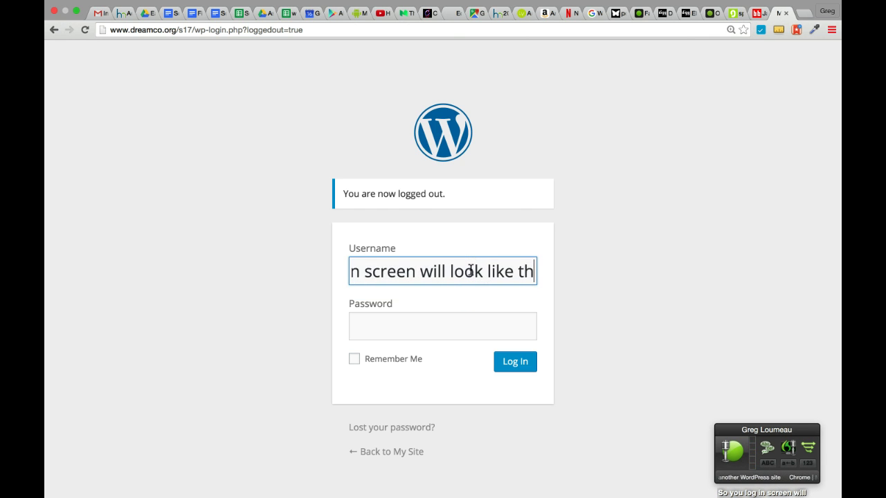
key("BackSpace")
key("BackSpace")
key("BackSpace")
key("BackSpace")
key("BackSpace")
key("BackSpace")
key("BackSpace")
key("BackSpace")
key("BackSpace")
key("BackSpace")
key("BackSpace")
key("BackSpace")
key("BackSpace")
key("BackSpace")
key("BackSpace")
key("BackSpace")
key("BackSpace")
key("BackSpace")
key("BackSpace")
key("BackSpace")
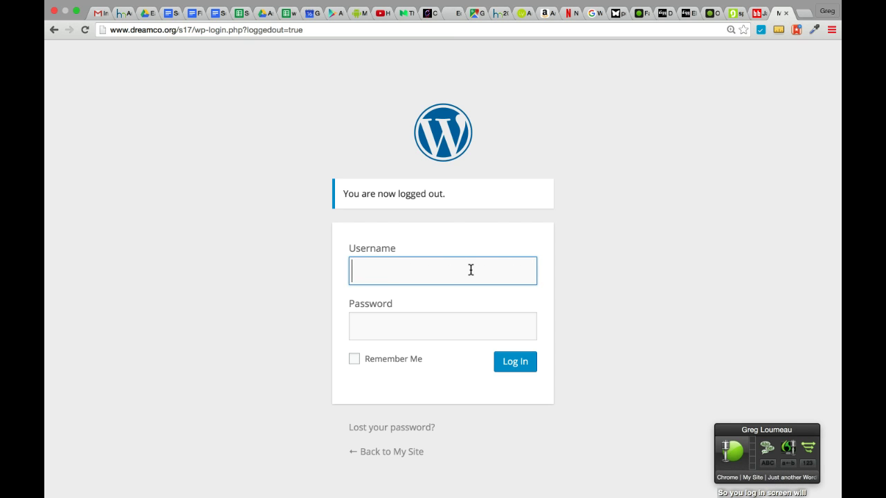
type("st")
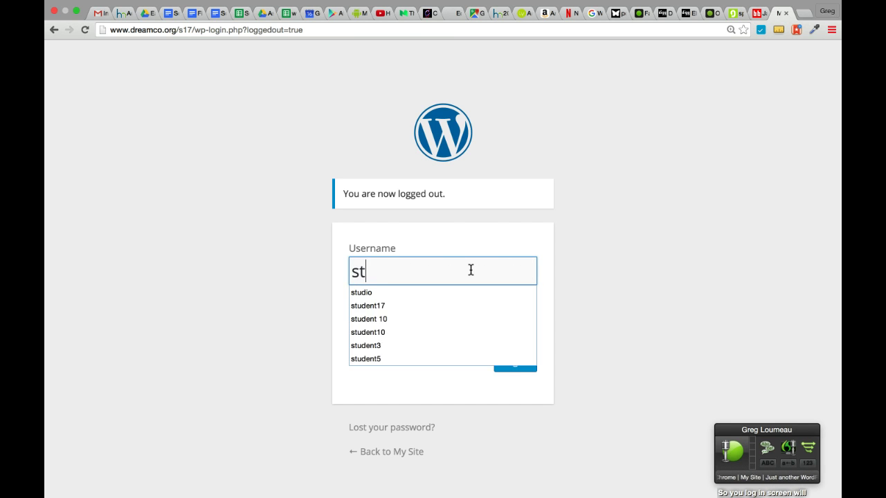
type("udent17")
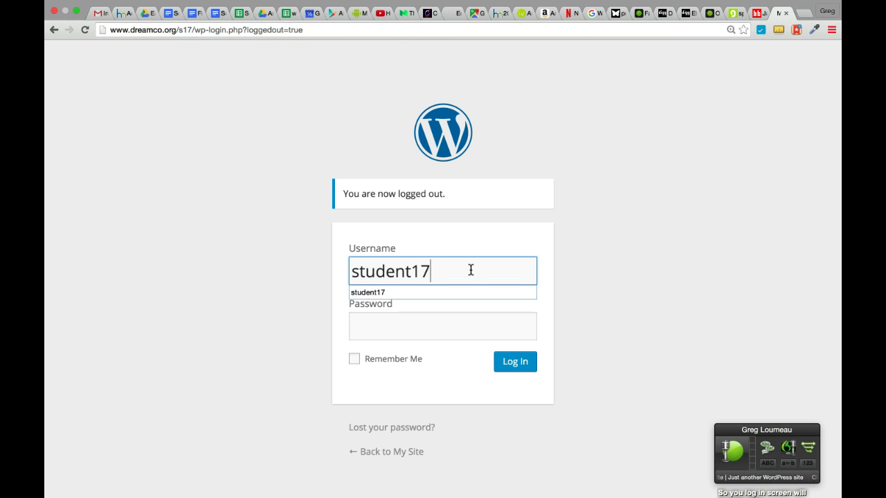
key("Tab")
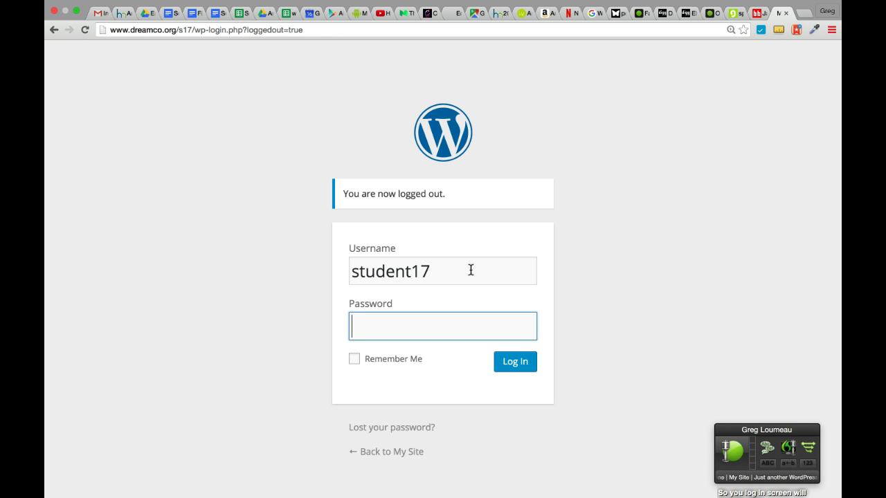
Step: Type the account password into the password field
type("a")
key("BackSpace")
left_click(442, 278)
key("Tab")
type("•")
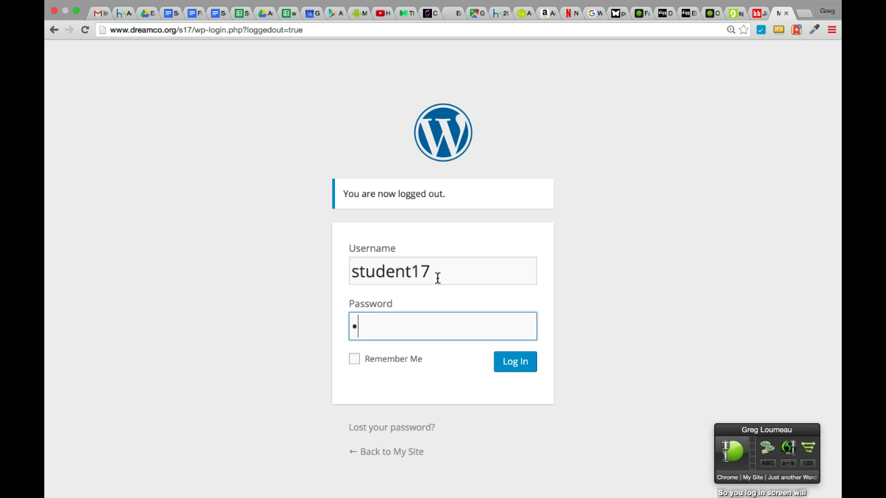
type("••")
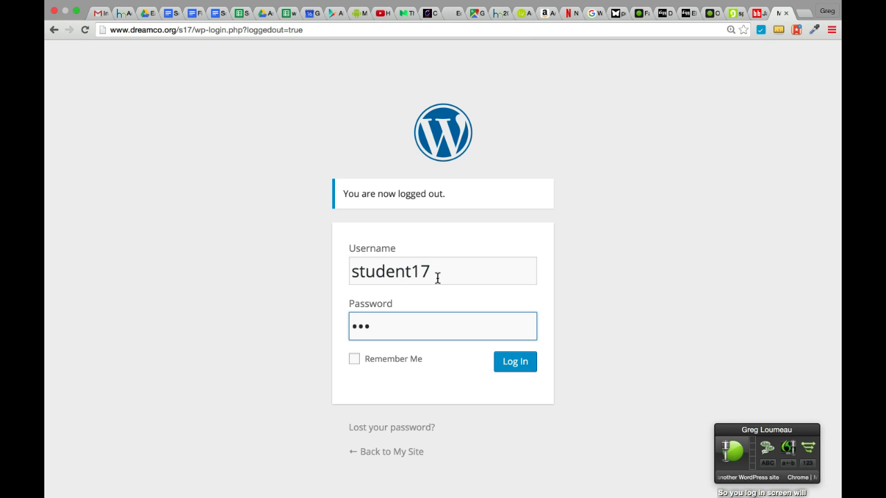
type("•")
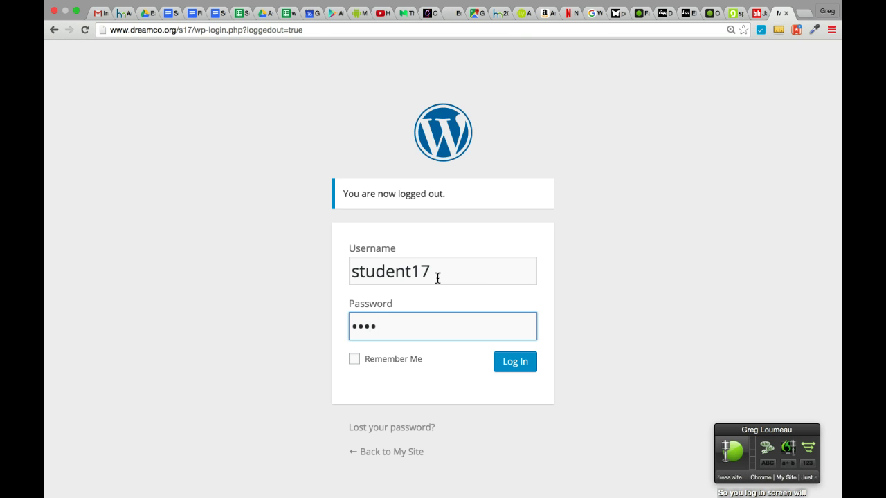
type("•")
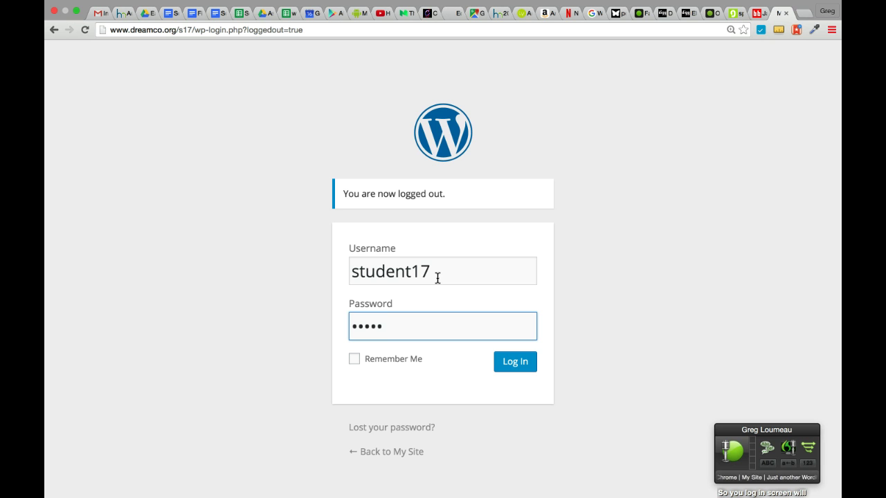
type("•••")
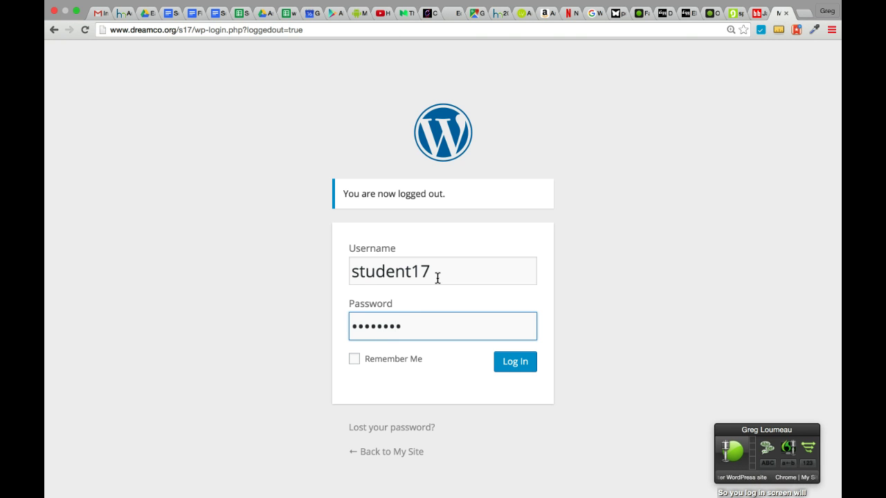
type("•••")
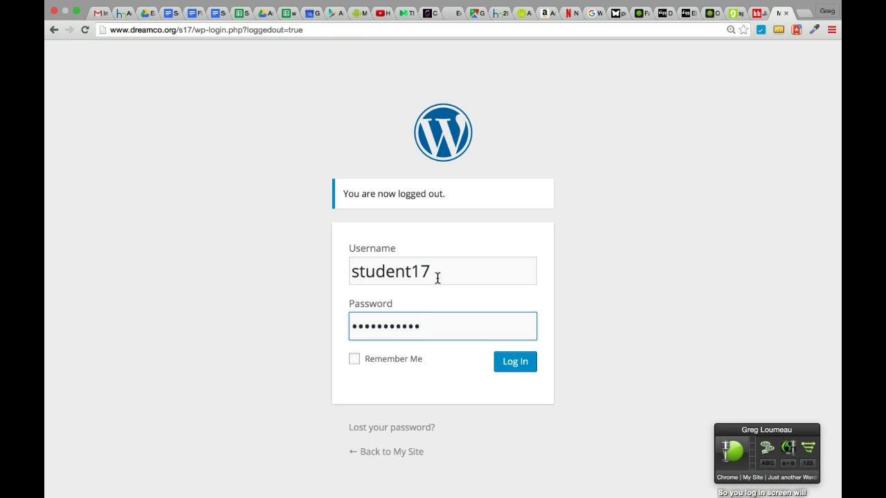
type("•")
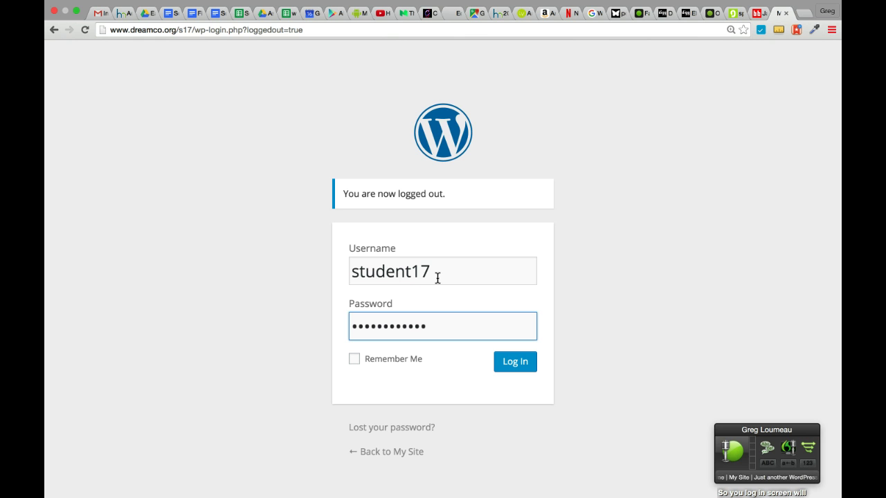
type("•••")
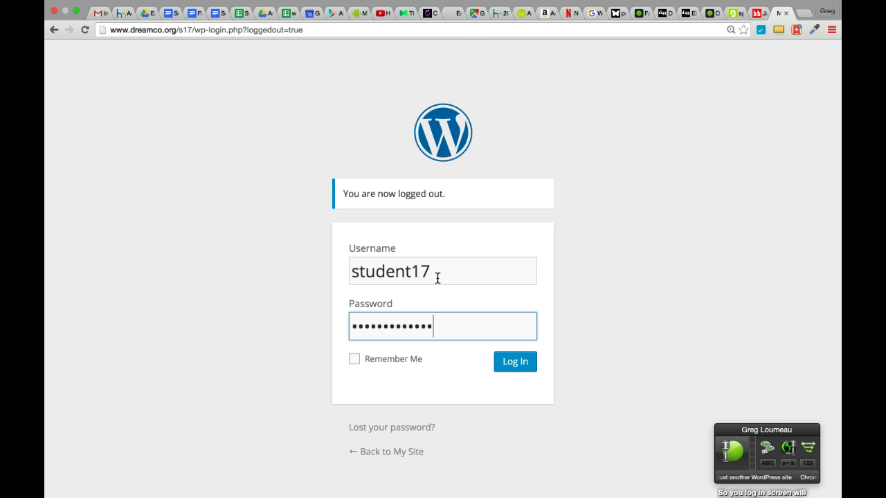
Step: Log in with Remember Me ticked and look over the Dashboard's 6 pending updates
left_click(353, 360)
left_click(510, 369)
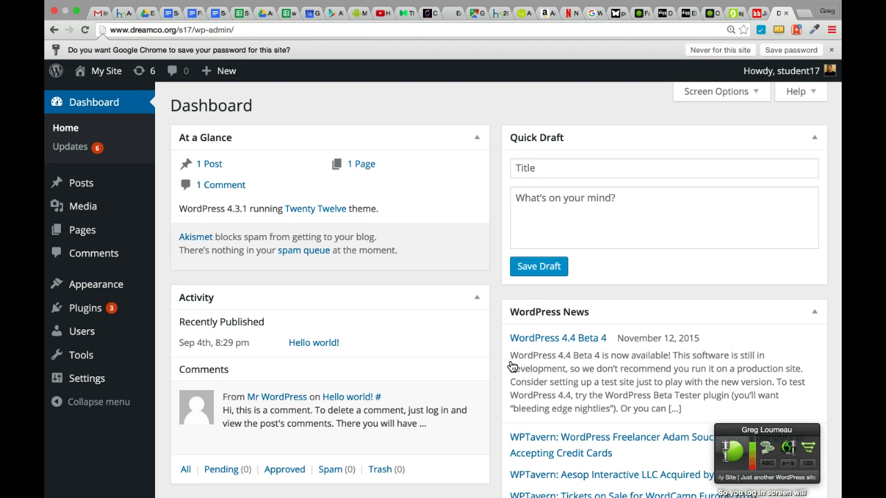
scroll(512, 367, "down", 3)
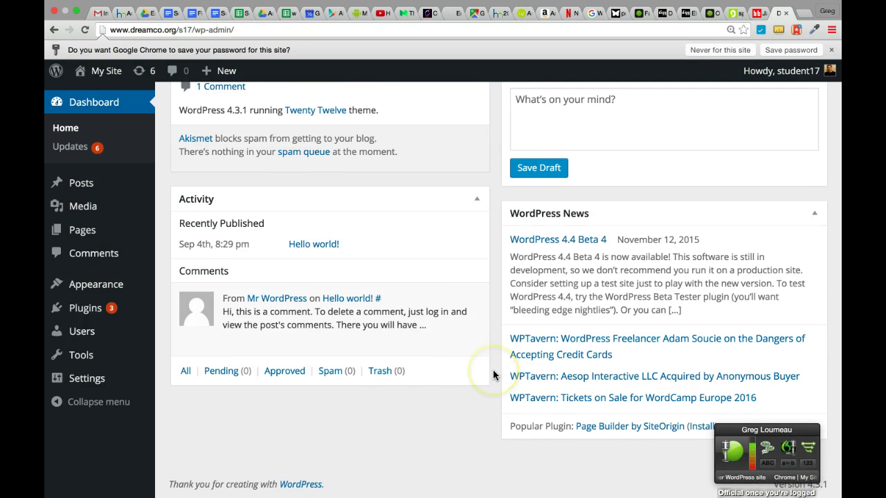
scroll(493, 375, "up", 3)
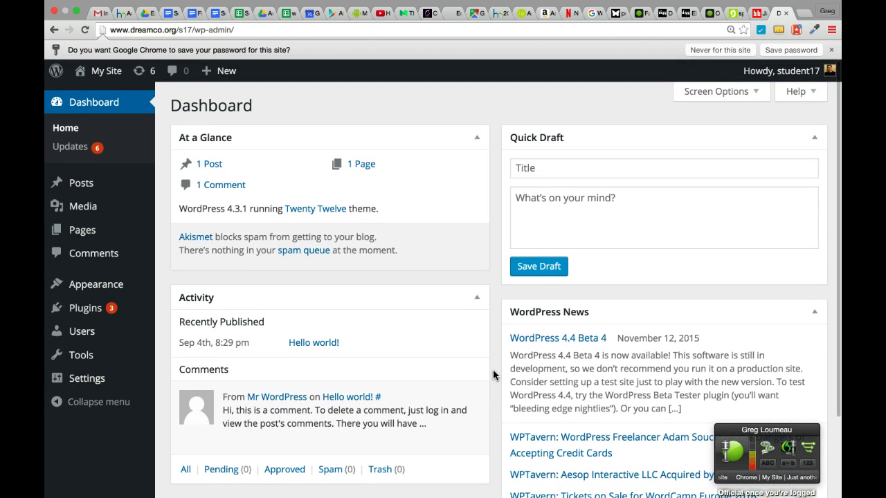
scroll(481, 366, "down", 3)
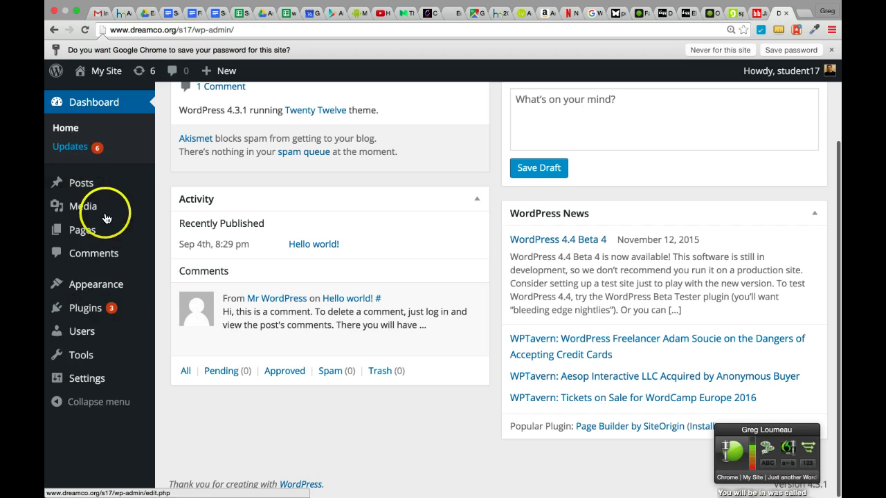
mouse_move(115, 312)
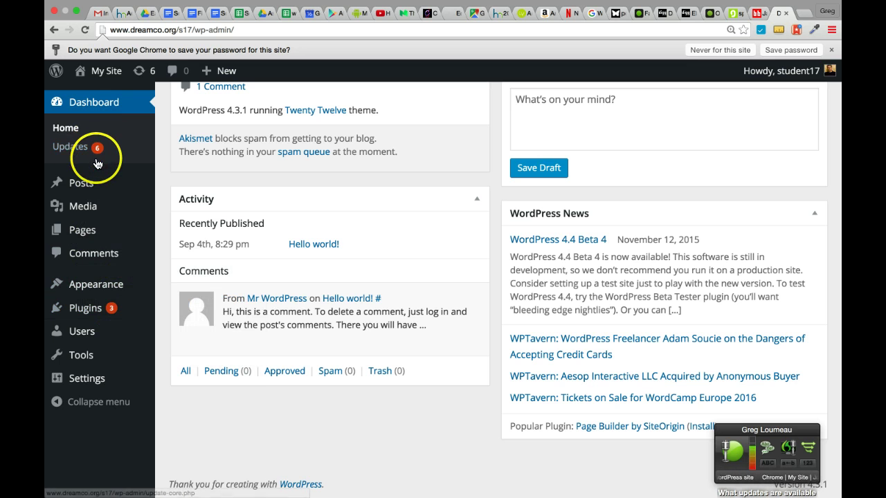
scroll(208, 204, "up", 3)
scroll(207, 209, "down", 3)
scroll(206, 204, "up", 3)
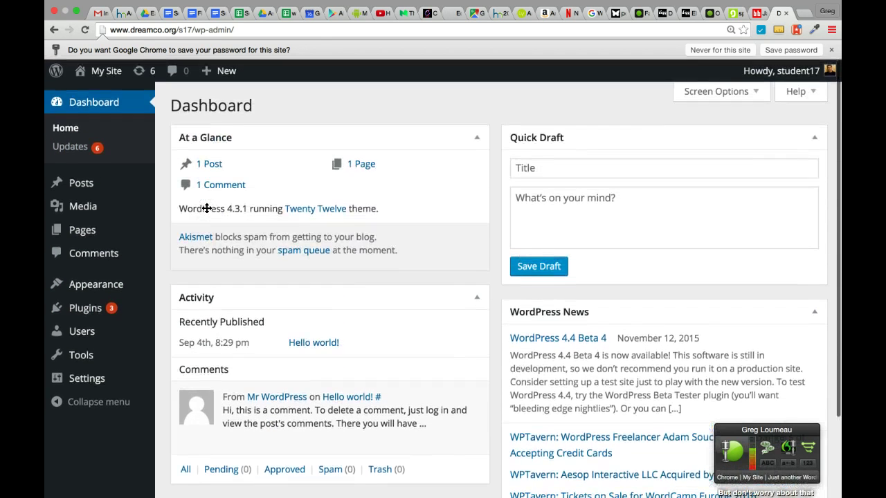
scroll(198, 192, "down", 3)
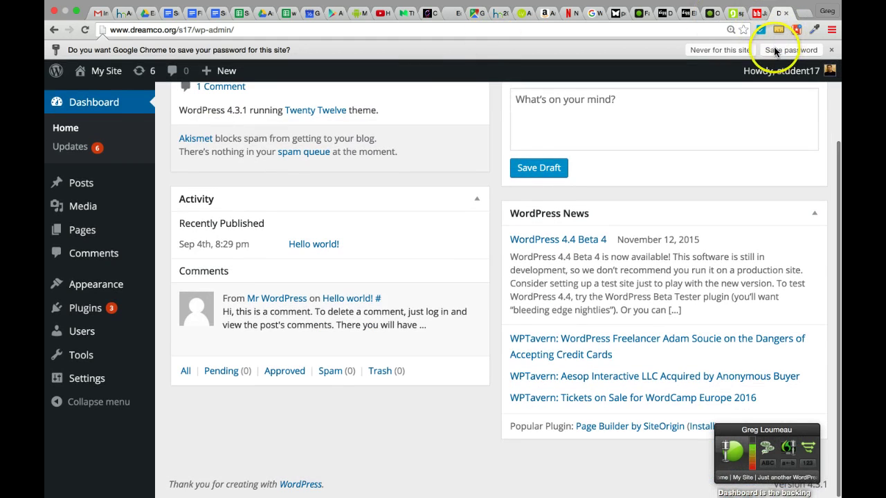
Step: Save the password in the browser and view the Dashboard's At a Glance, Activity and Quick Draft panels
left_click(775, 53)
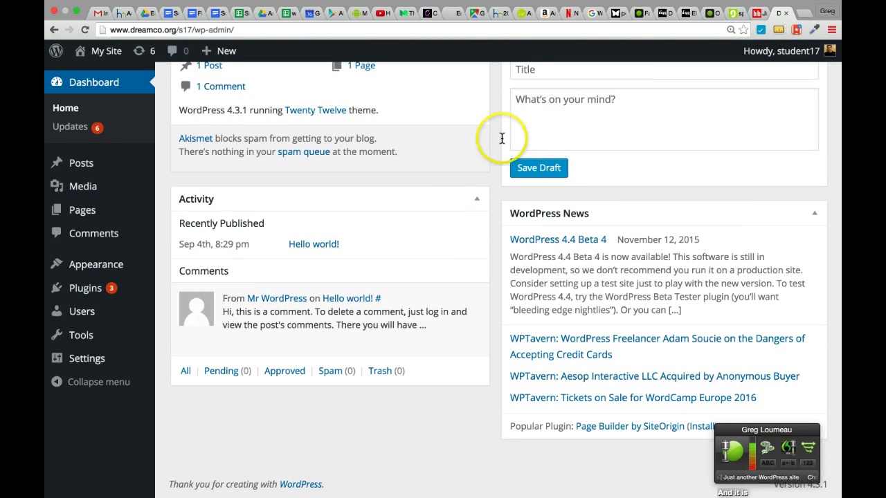
left_click(386, 181)
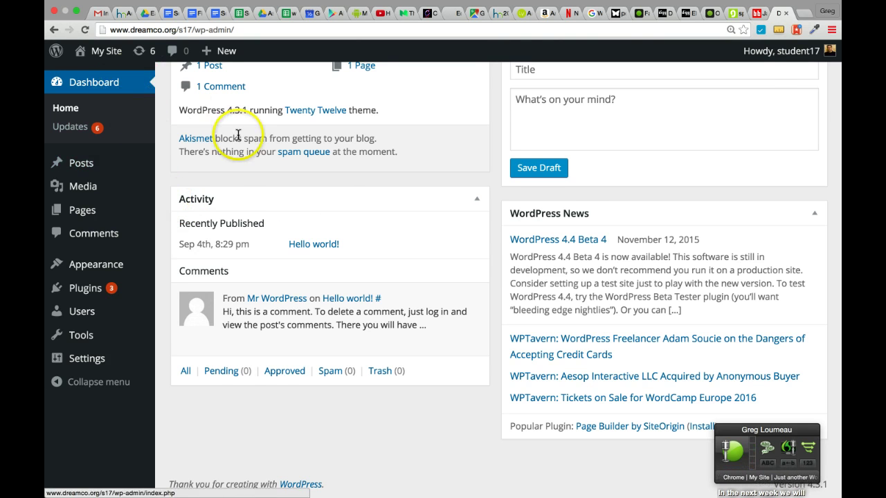
scroll(239, 135, "up", 3)
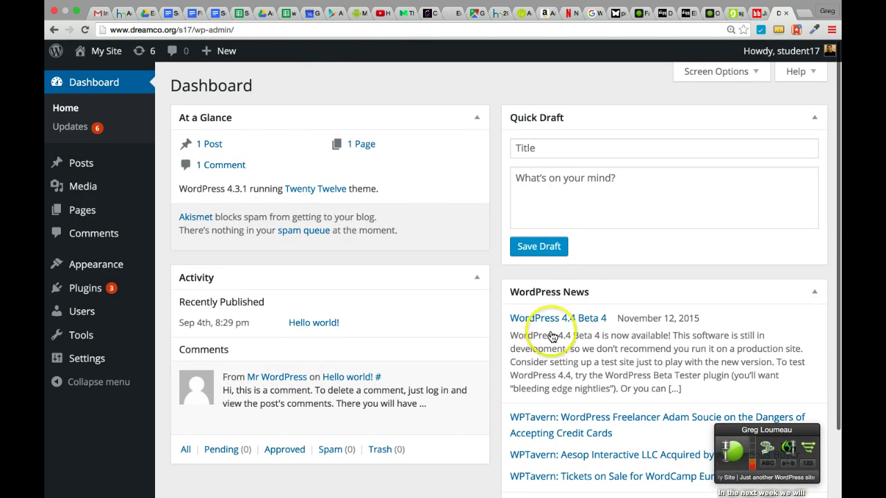
scroll(385, 217, "down", 2)
scroll(420, 299, "up", 2)
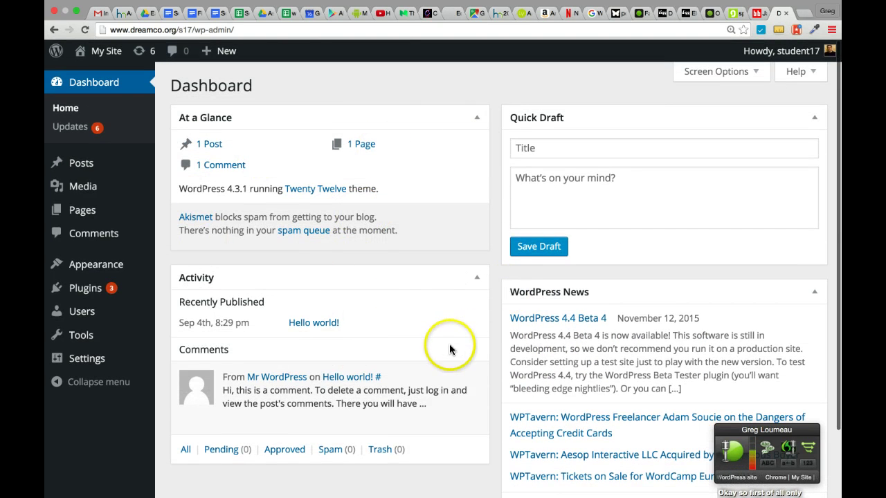
scroll(67, 130, "down", 1)
Step: Open Dashboard > Updates and review the available plugin and theme updates
left_click(68, 128)
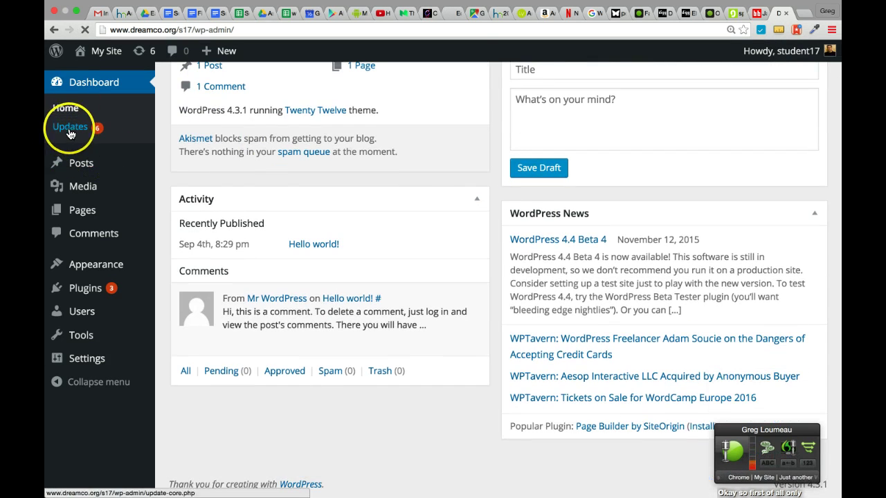
scroll(111, 135, "down", 8)
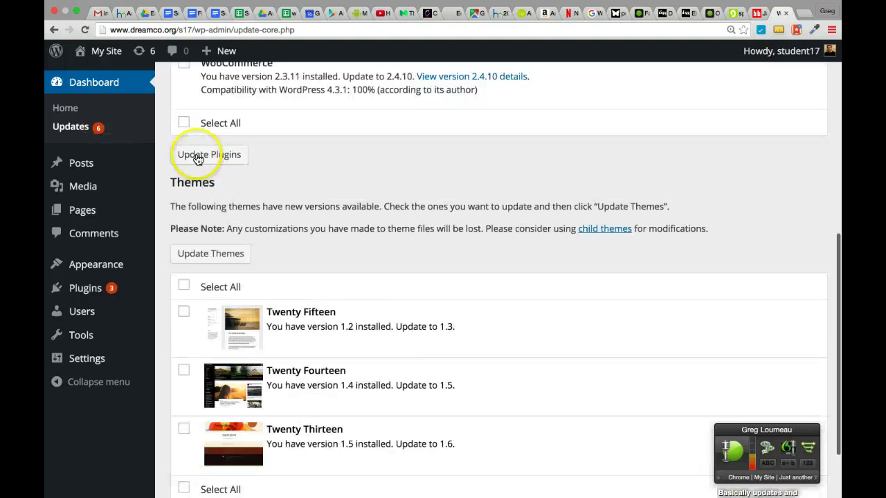
scroll(262, 195, "up", 5)
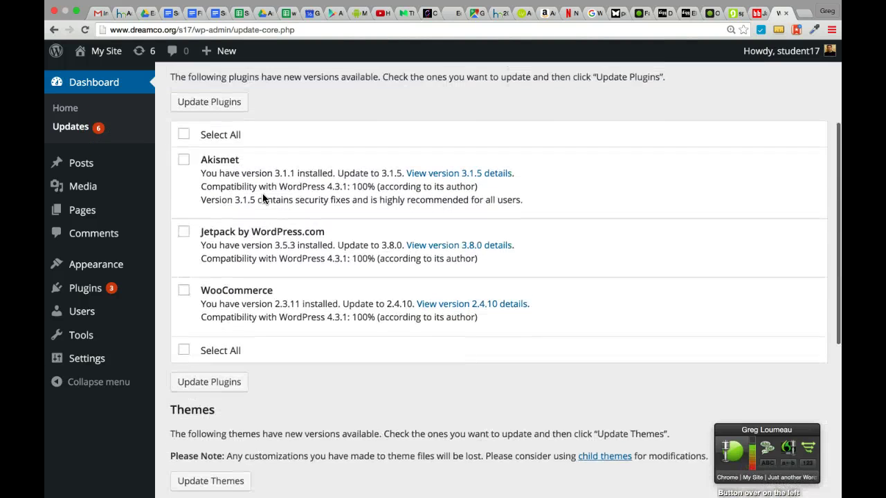
scroll(263, 197, "up", 1)
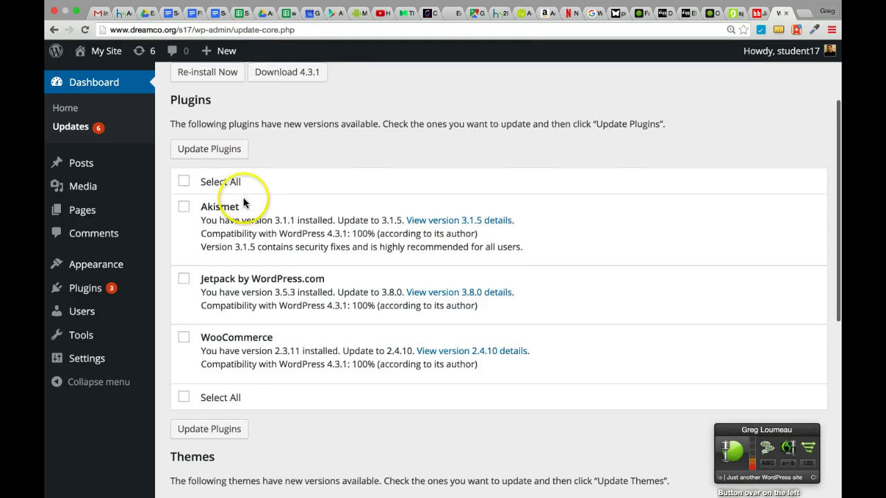
scroll(243, 197, "down", 5)
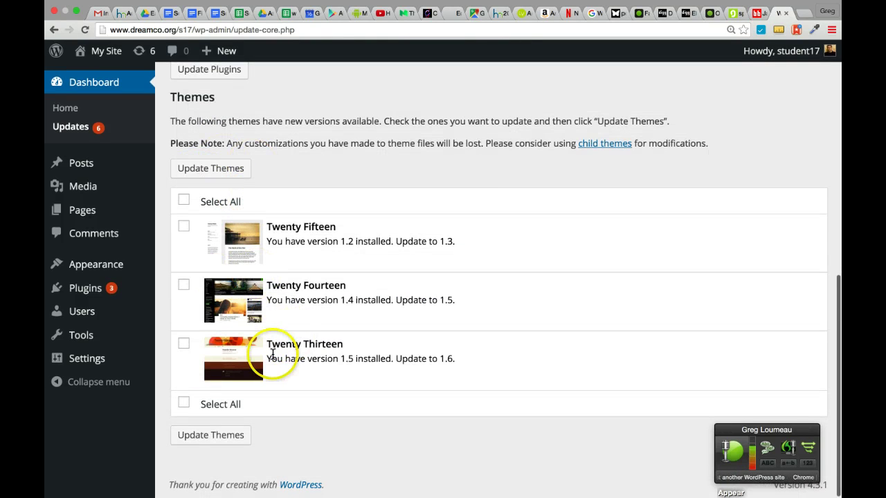
scroll(372, 353, "down", 1)
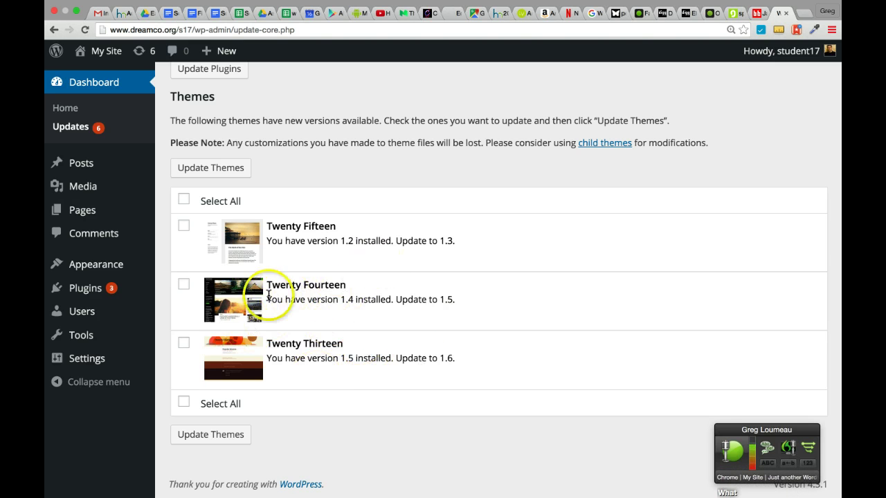
scroll(303, 287, "up", 1)
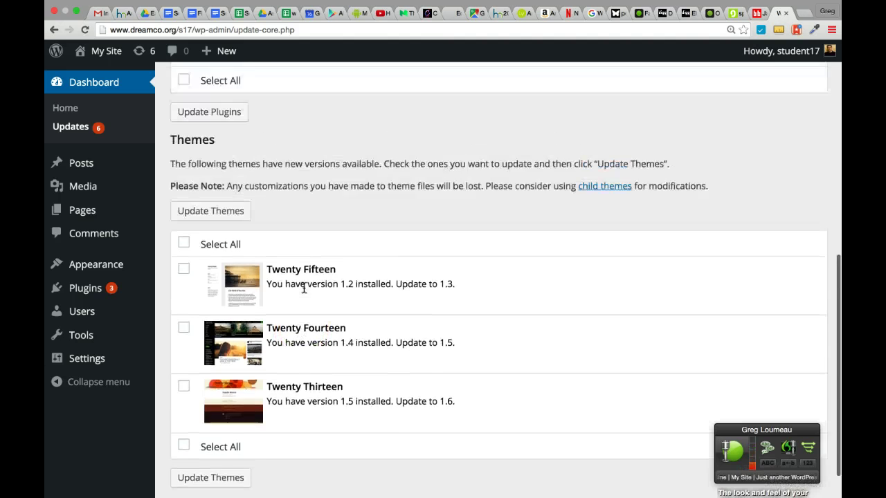
left_click(315, 276)
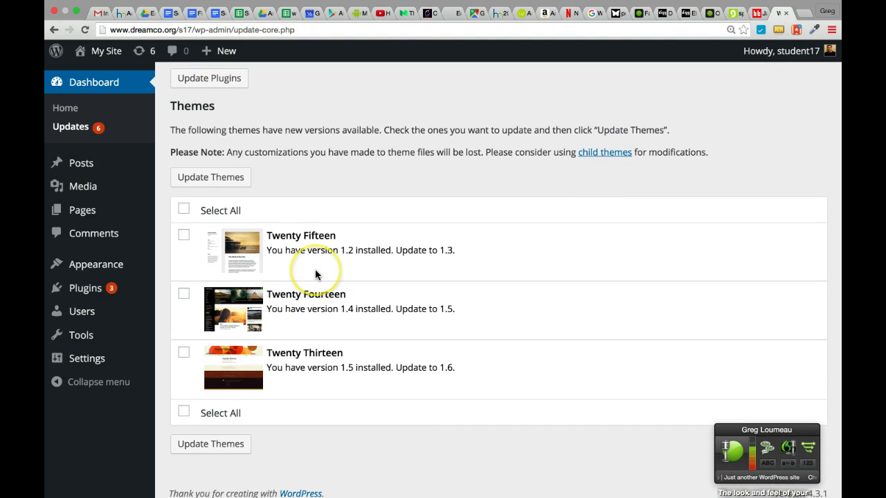
scroll(319, 263, "down", 1)
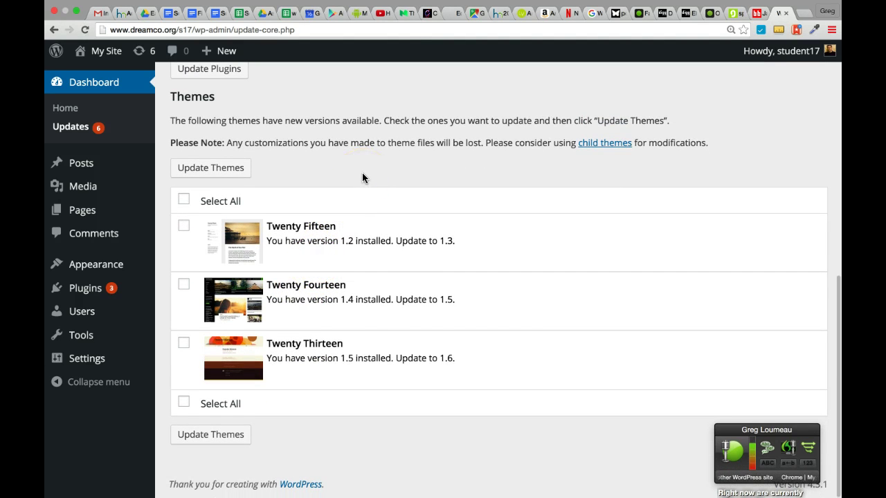
scroll(362, 177, "up", 3)
scroll(362, 178, "down", 1)
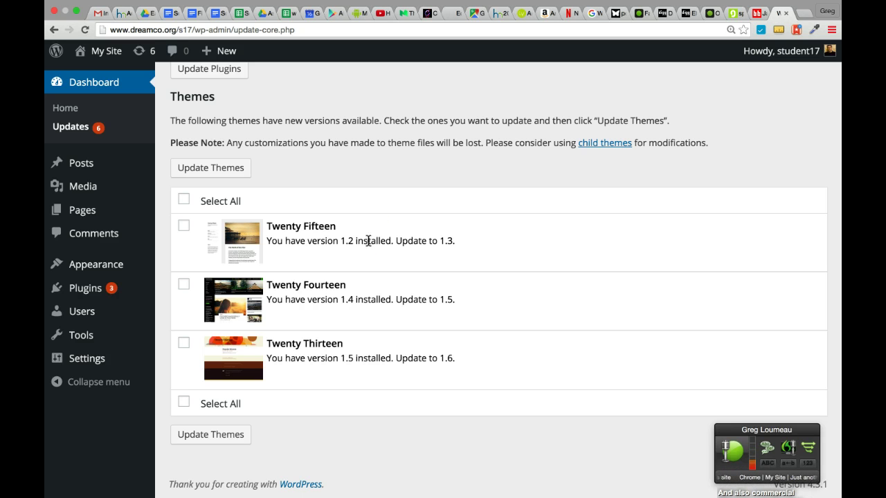
scroll(348, 182, "up", 5)
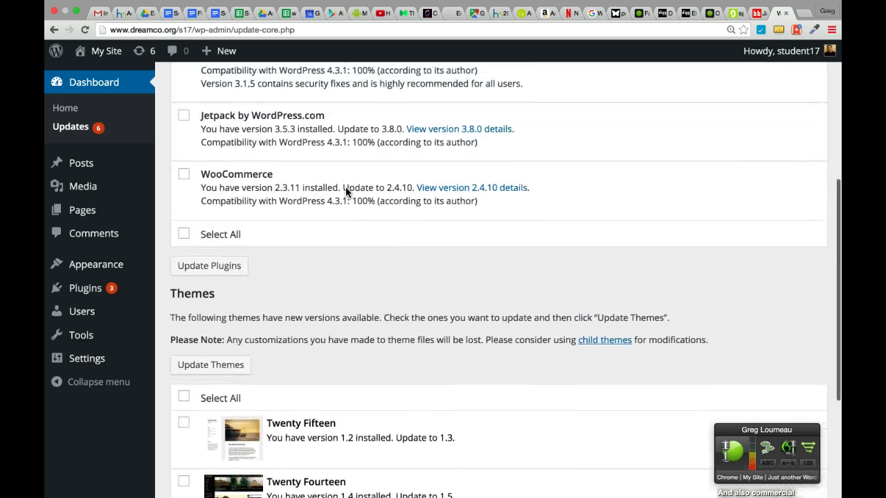
scroll(346, 191, "down", 5)
scroll(346, 192, "up", 5)
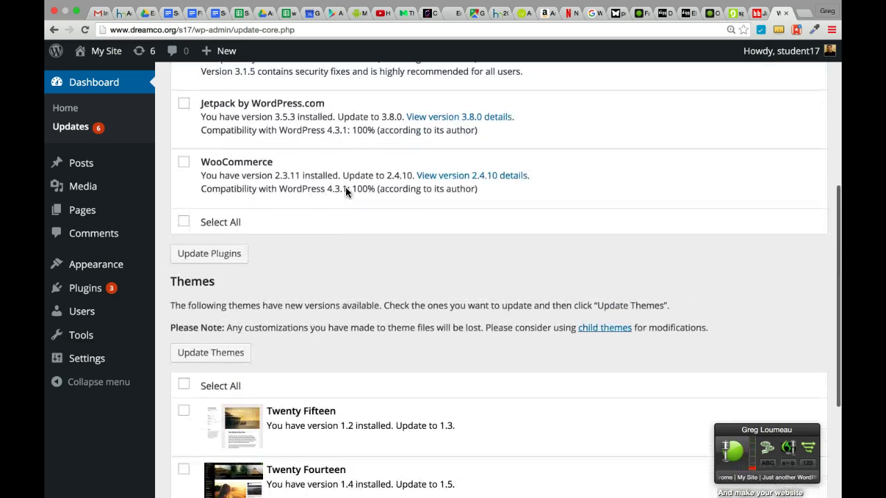
Step: Go back to the Dashboard and reopen the Updates page
right_click(346, 187)
left_click(352, 192)
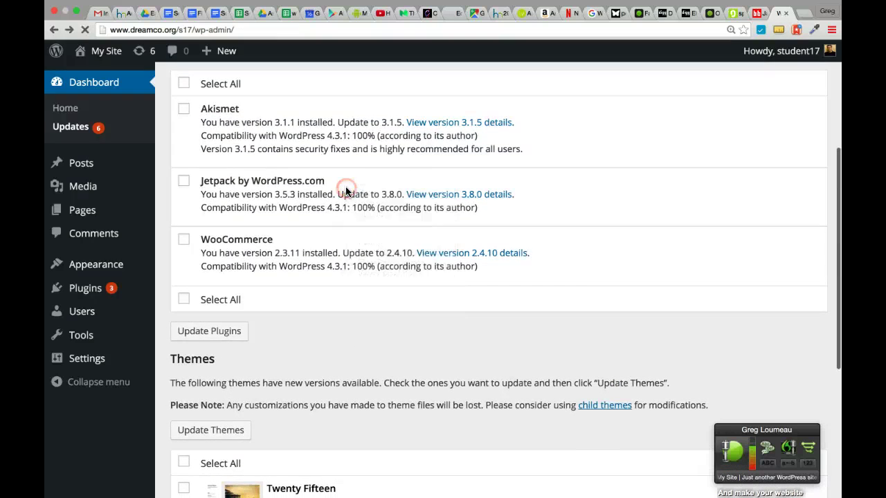
scroll(347, 247, "up", 2)
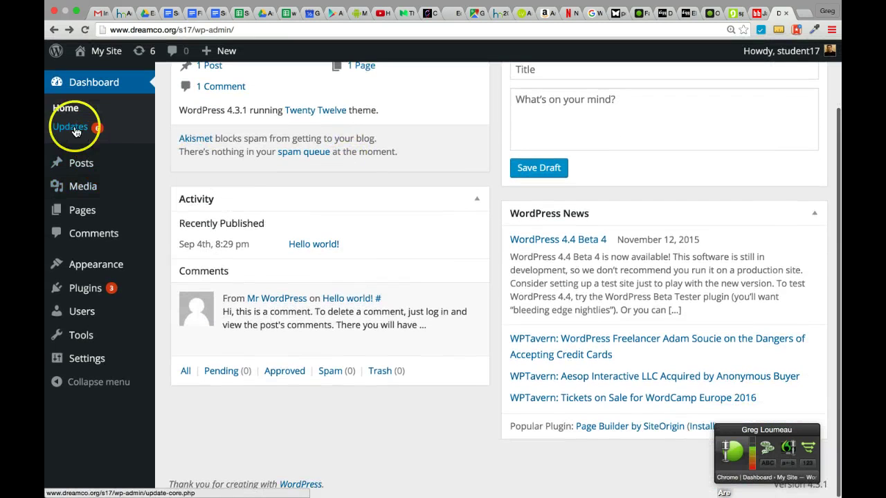
left_click(71, 127)
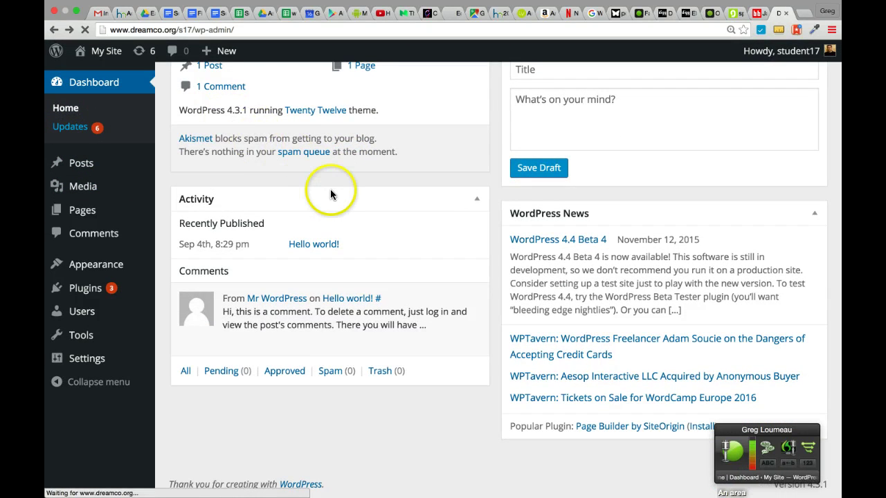
scroll(297, 235, "down", 4)
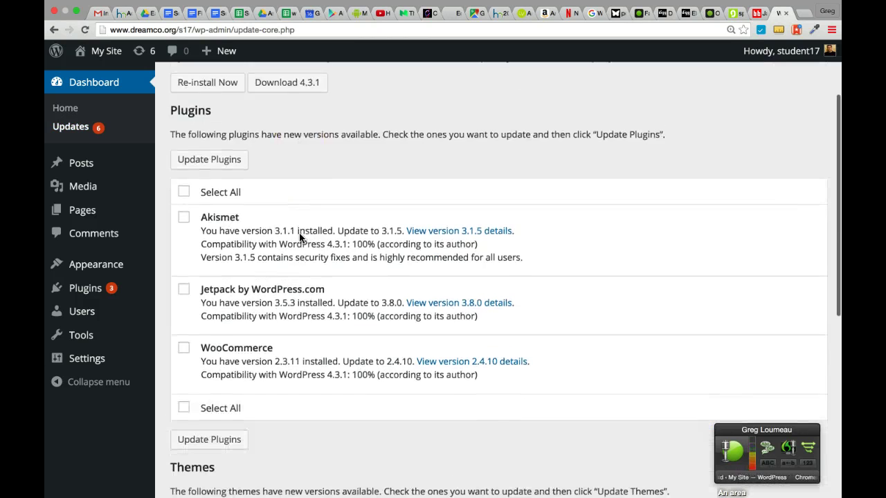
scroll(277, 230, "down", 10)
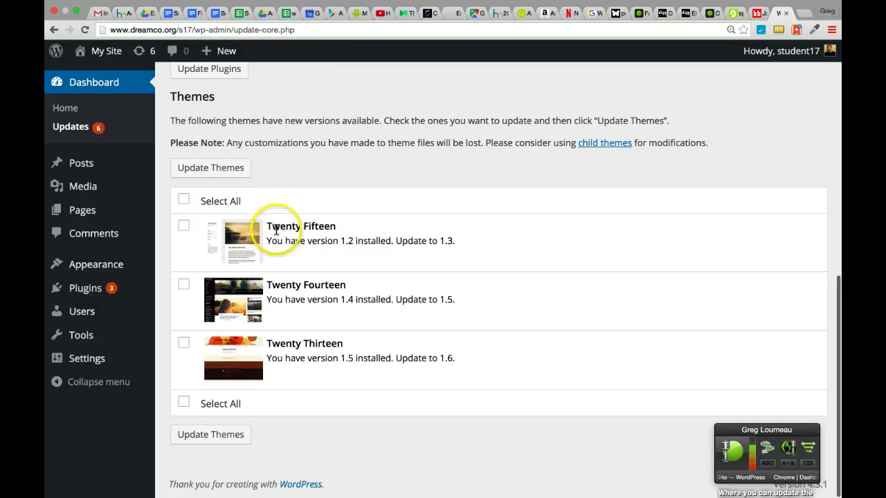
scroll(274, 230, "up", 7)
scroll(275, 227, "up", 3)
scroll(276, 227, "down", 10)
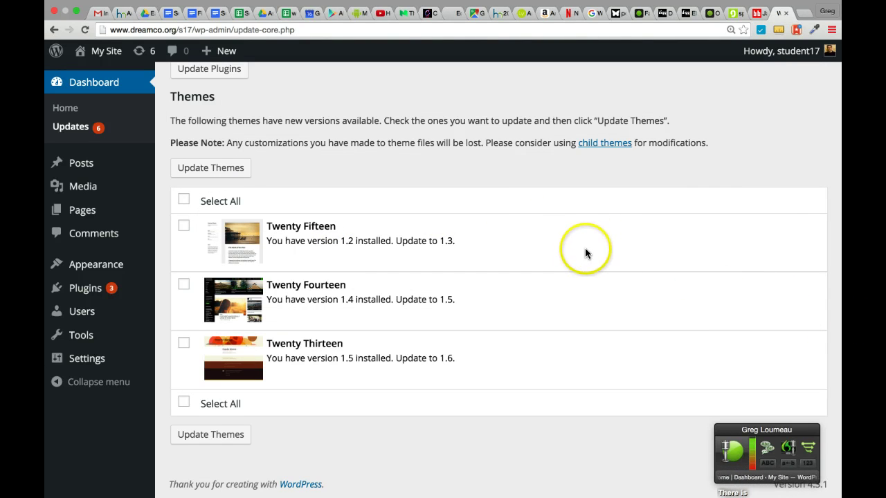
scroll(584, 245, "up", 1)
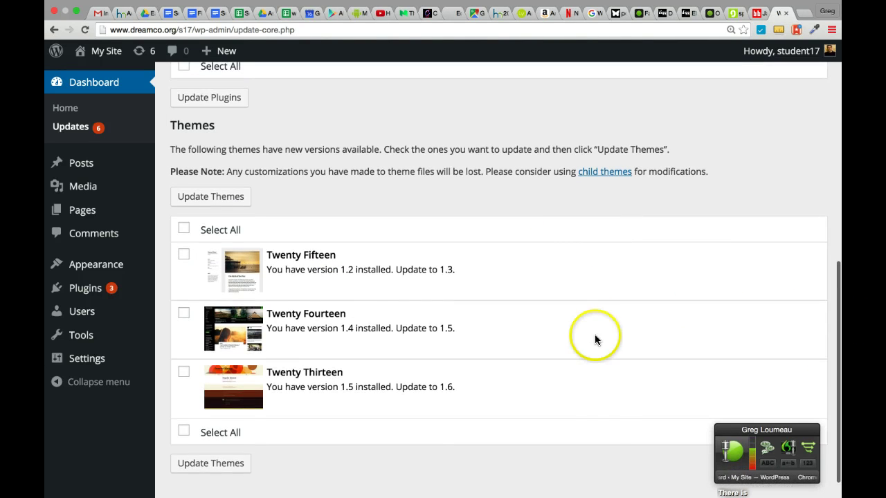
scroll(596, 430, "down", 1)
scroll(462, 316, "up", 3)
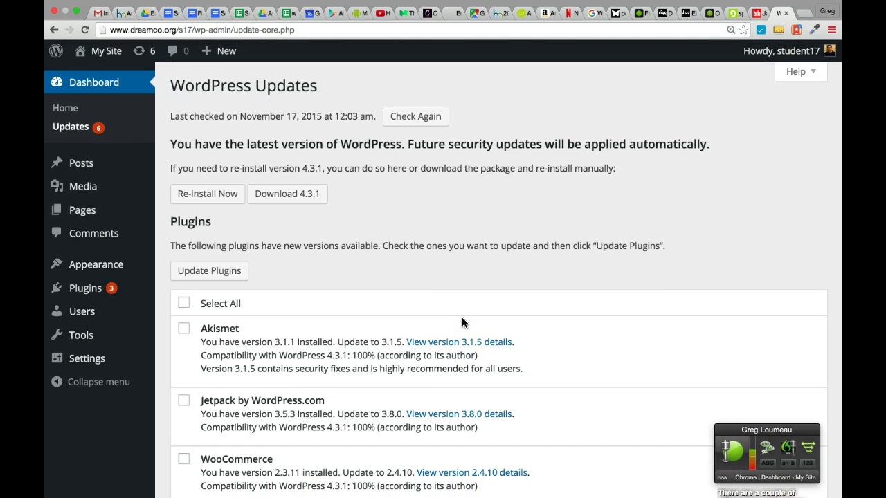
scroll(462, 320, "down", 7)
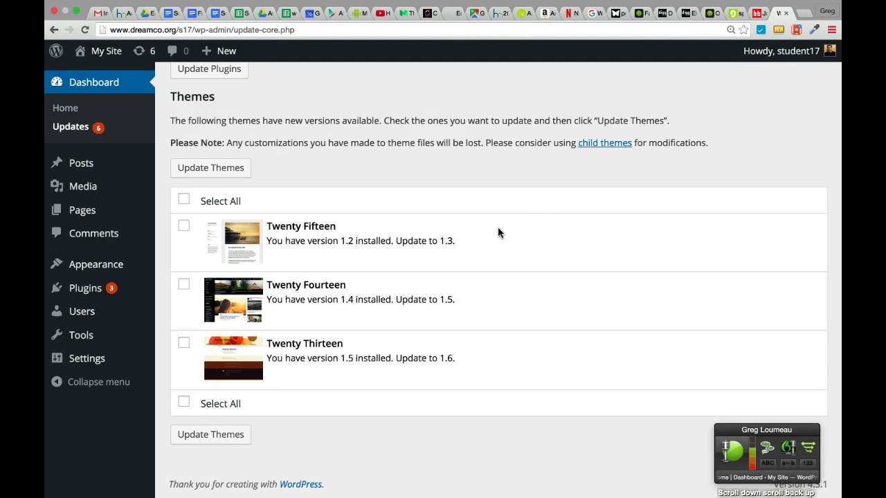
scroll(498, 233, "up", 3)
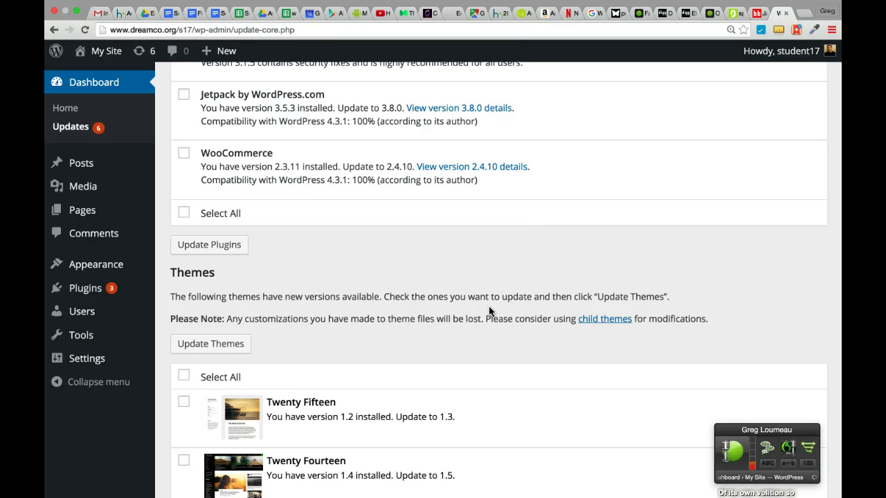
scroll(489, 308, "down", 3)
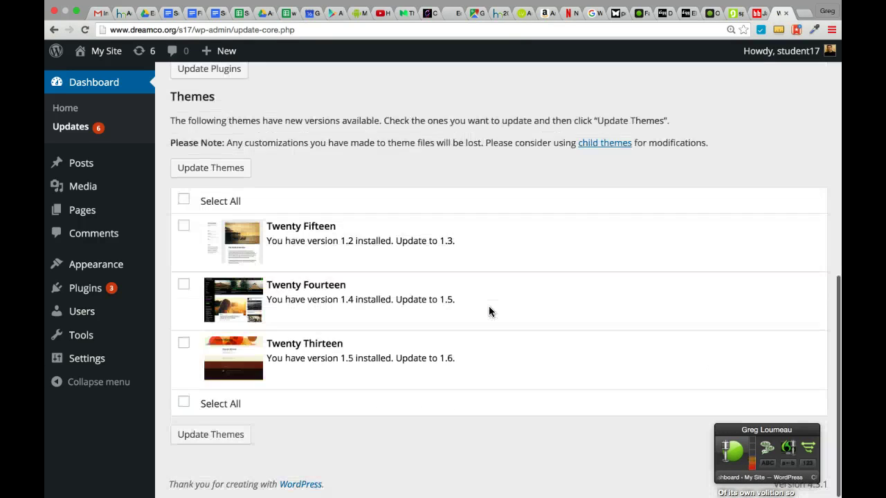
scroll(433, 152, "up", 5)
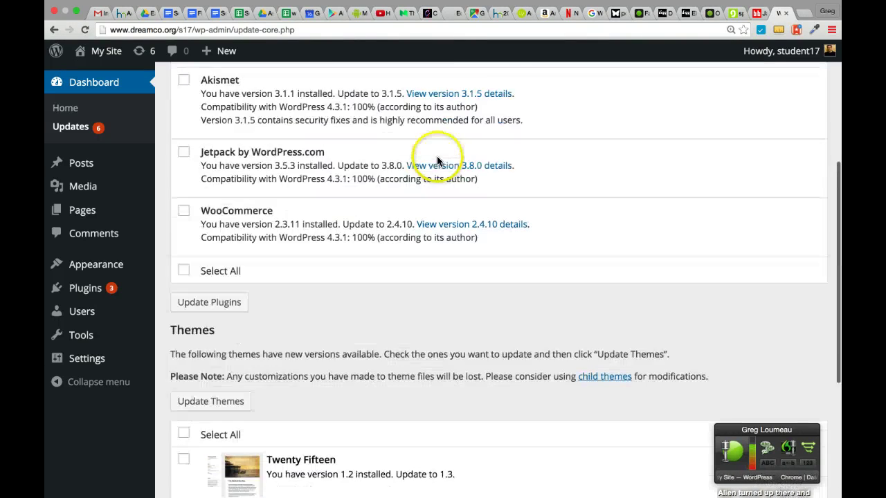
Step: Tick Jetpack by WordPress.com in the plugin list for updating
left_click(187, 191)
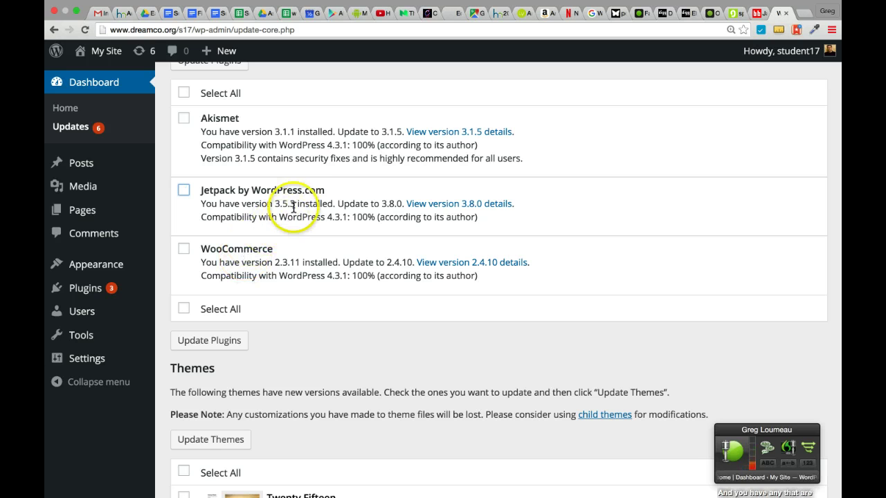
scroll(270, 155, "down", 1)
scroll(270, 155, "down", 5)
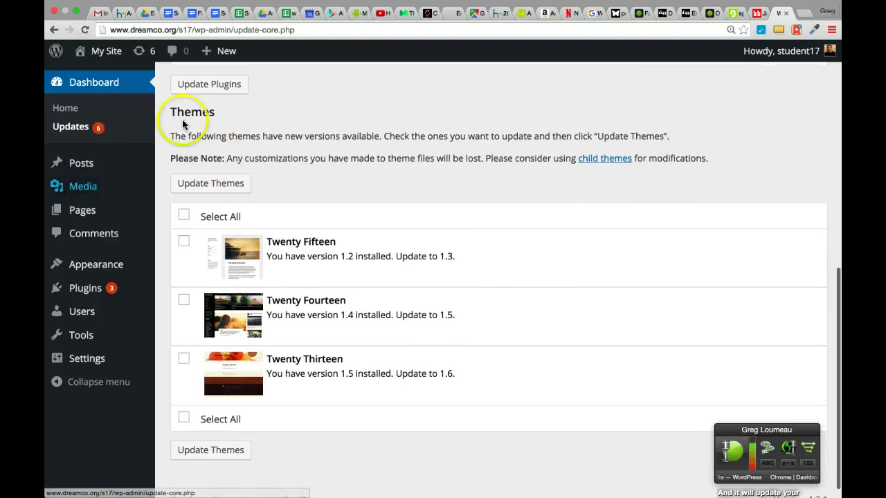
mouse_move(122, 176)
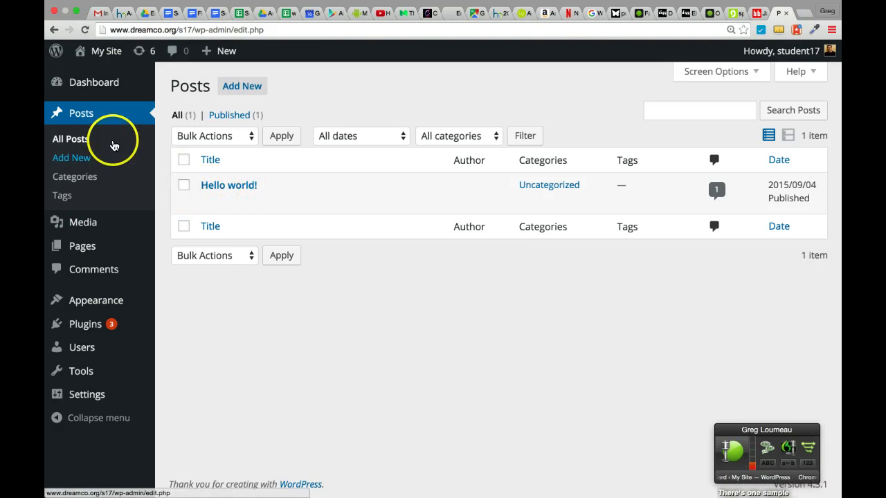
left_click(209, 189)
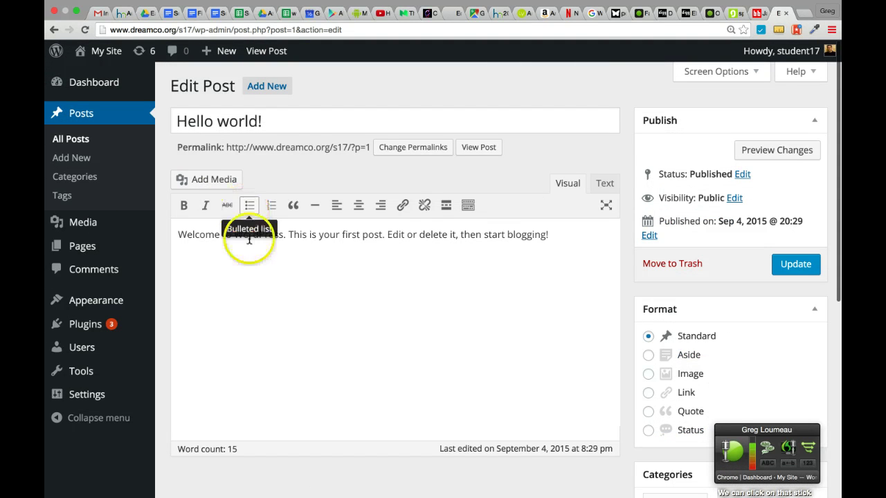
scroll(305, 253, "down", 5)
scroll(330, 225, "up", 5)
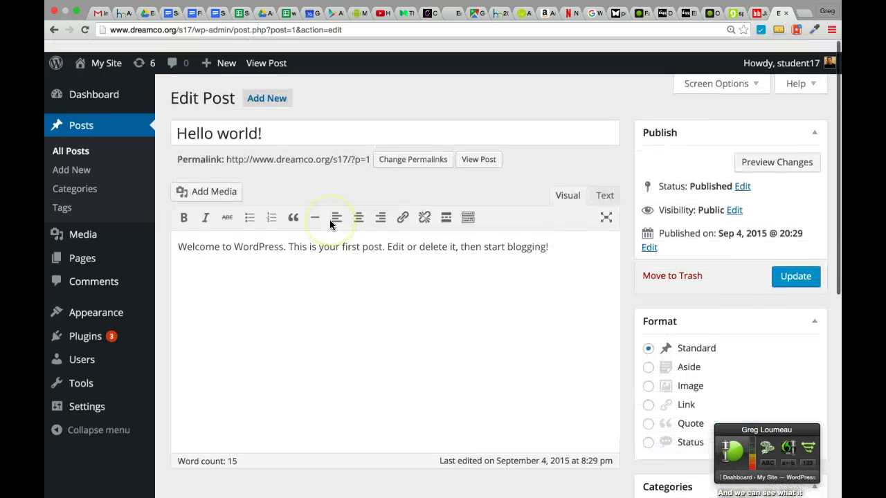
scroll(398, 171, "down", 5)
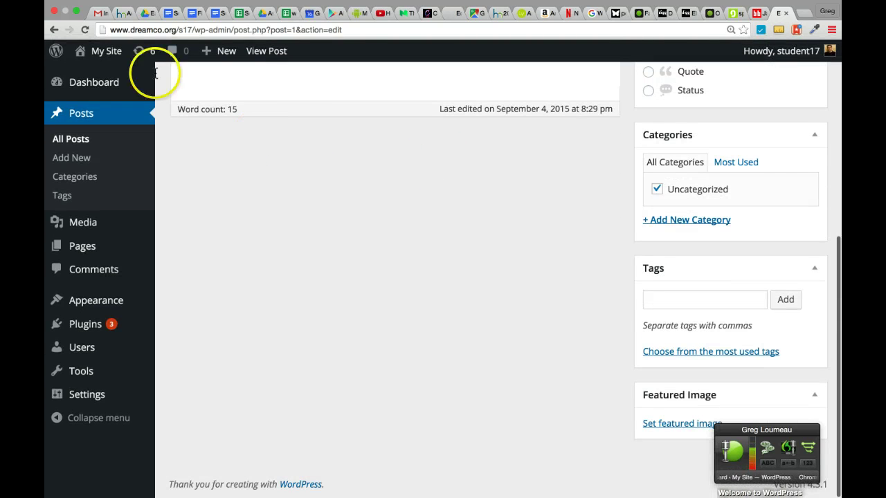
mouse_move(110, 57)
scroll(304, 122, "up", 5)
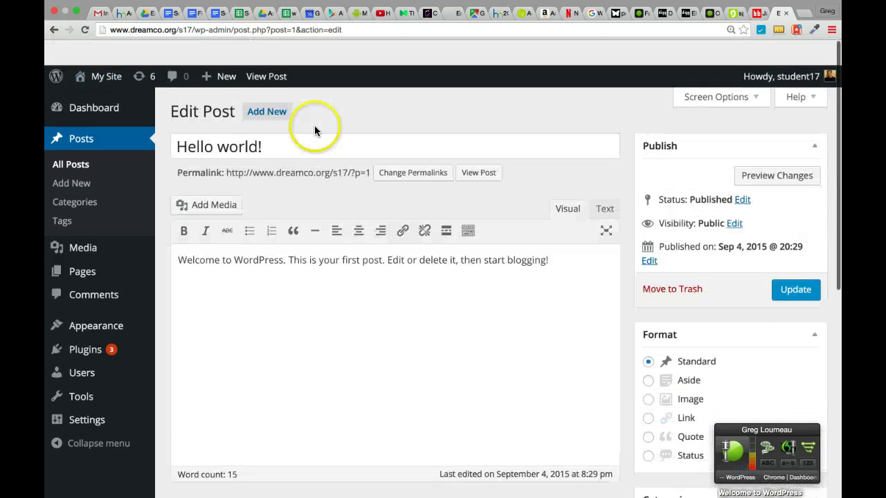
scroll(318, 121, "down", 5)
scroll(343, 105, "up", 5)
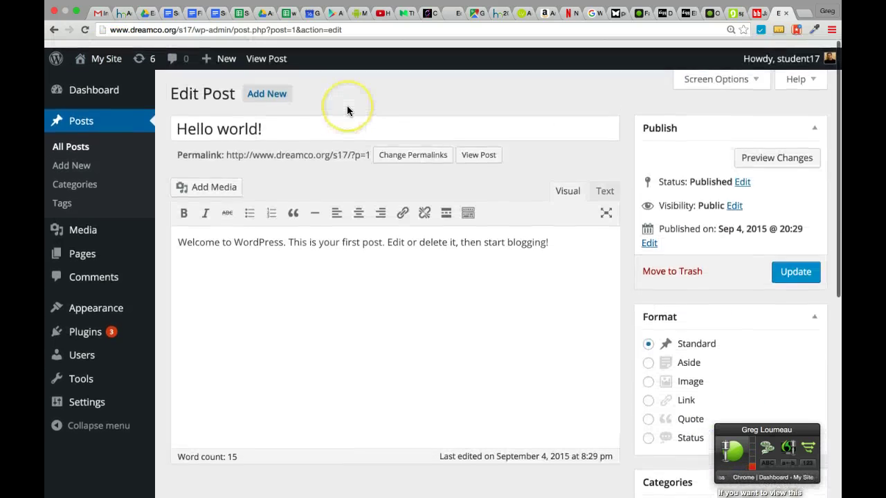
Step: View the live 'Hello world!' post, scrolling through its default comment and reply form
left_click(471, 152)
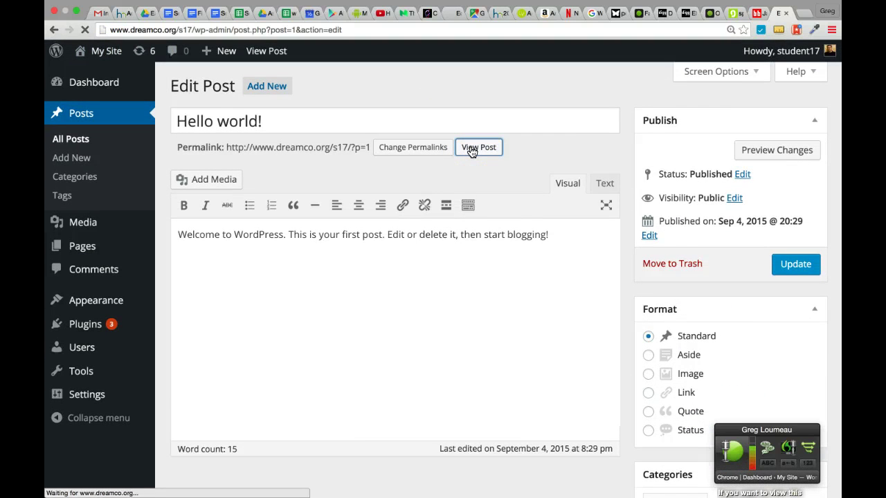
scroll(470, 151, "down", 10)
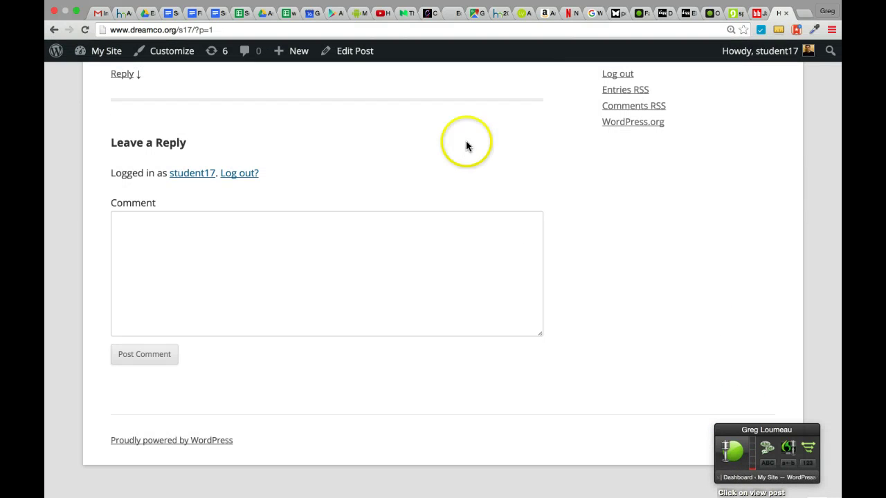
scroll(354, 142, "up", 15)
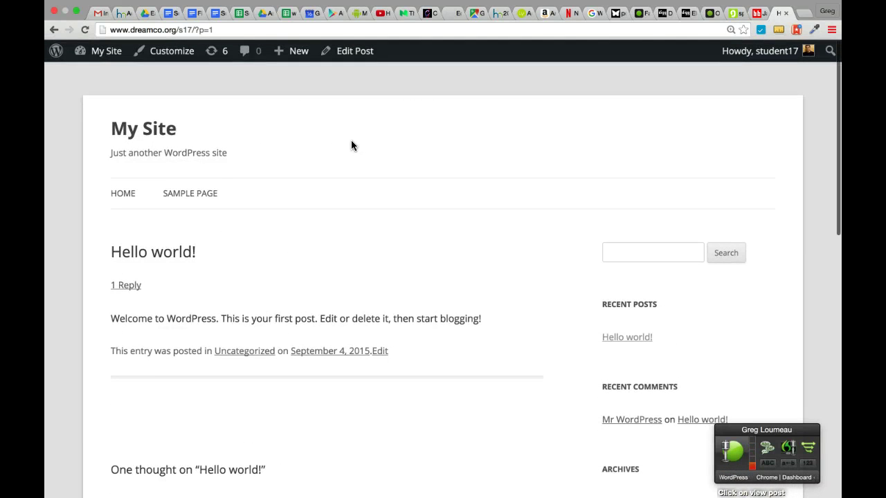
scroll(349, 144, "down", 10)
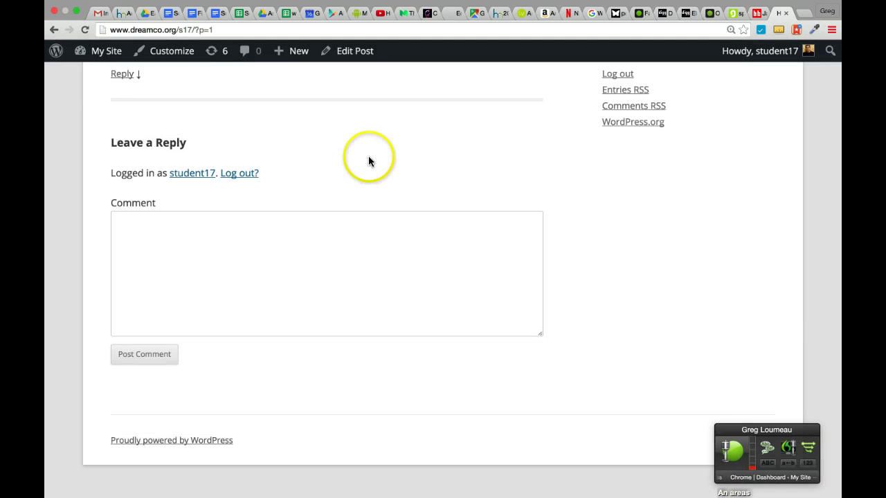
scroll(164, 99, "up", 10)
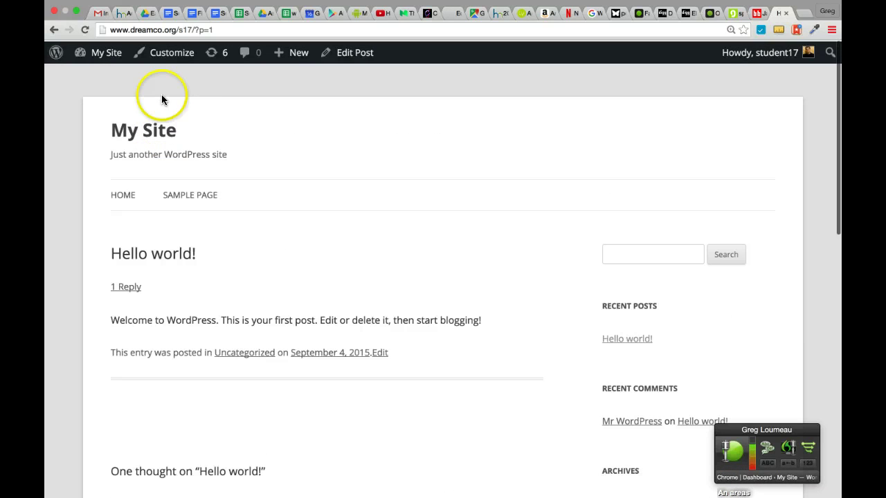
scroll(781, 370, "down", 10)
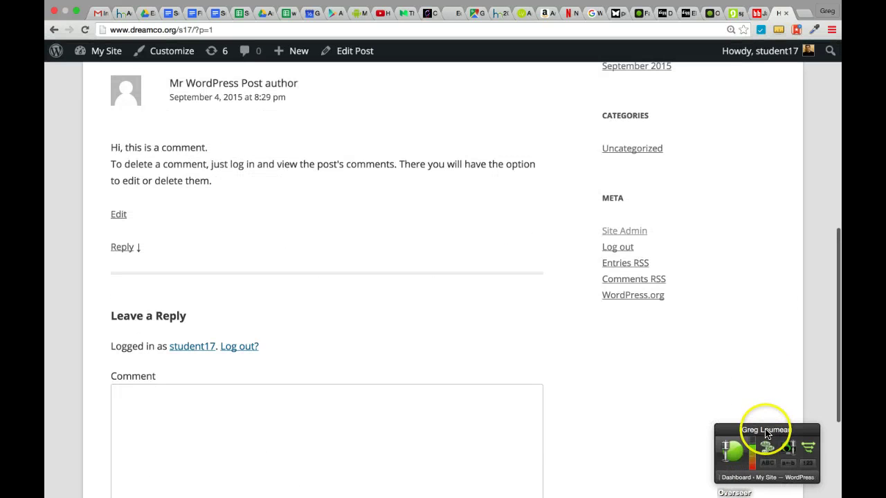
scroll(773, 238, "down", 5)
left_click_drag(773, 237, 778, 80)
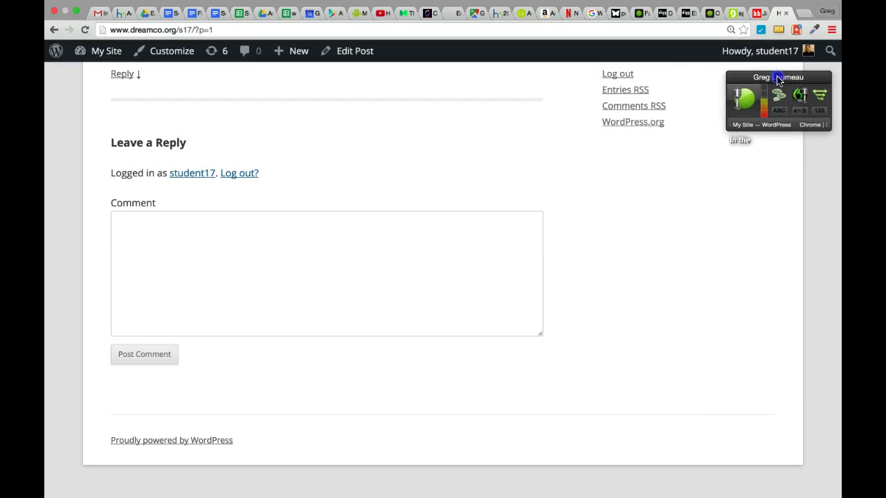
scroll(515, 174, "up", 6)
scroll(514, 173, "down", 6)
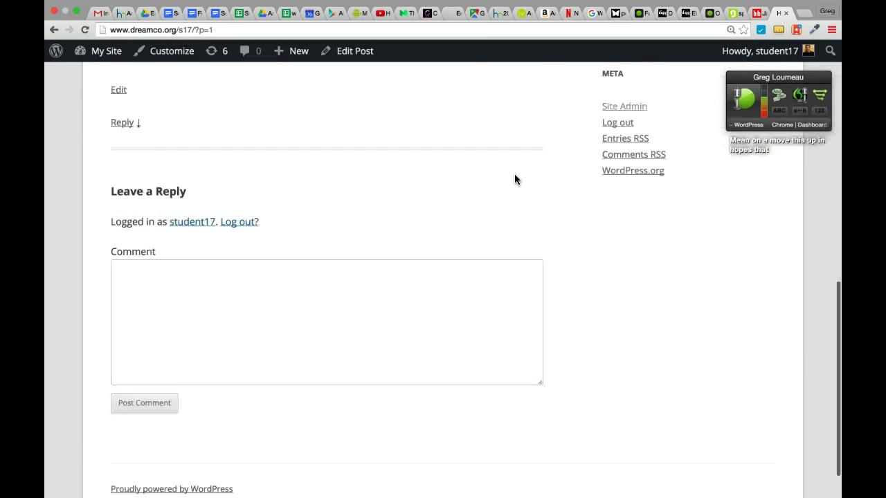
scroll(514, 175, "up", 10)
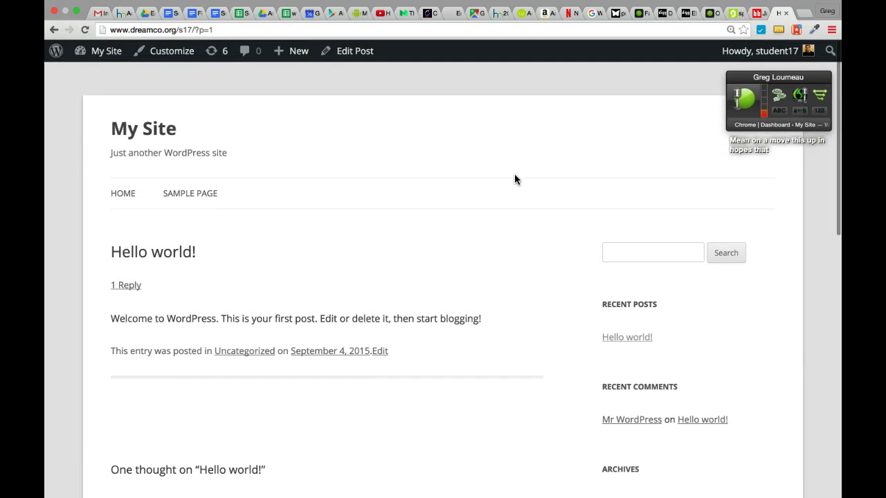
scroll(514, 179, "down", 10)
left_click(465, 144)
scroll(465, 144, "up", 10)
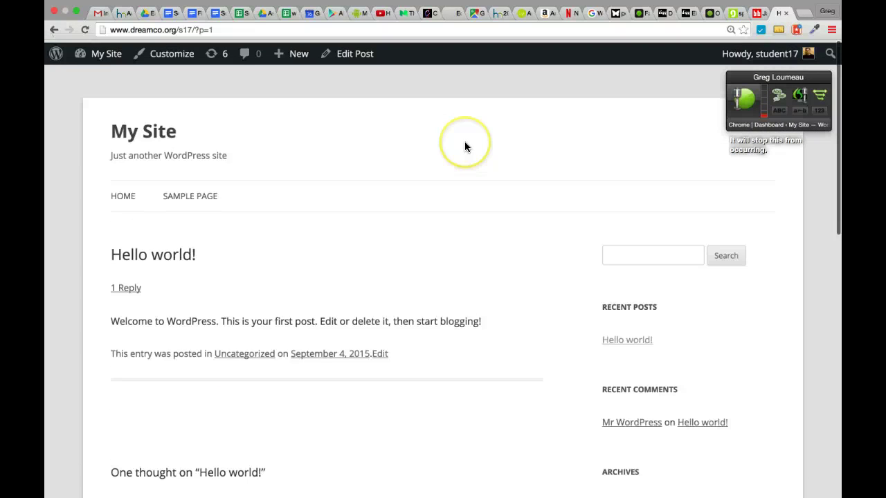
scroll(201, 140, "down", 7)
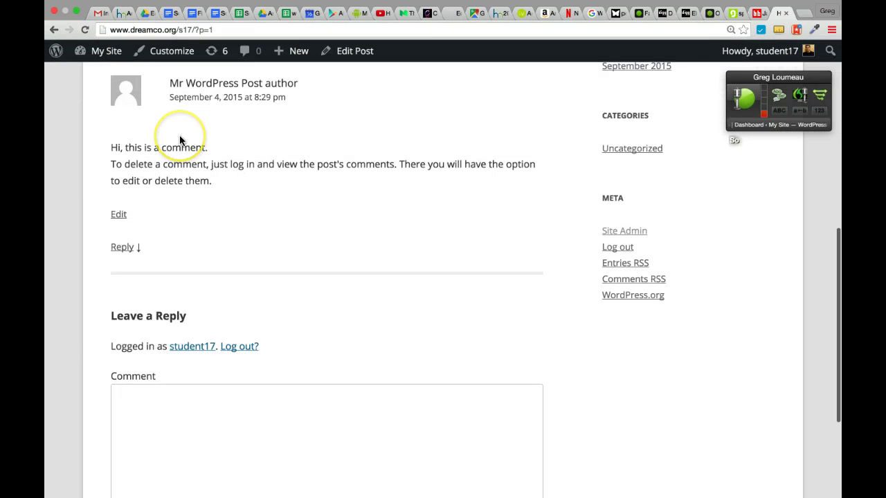
scroll(179, 141, "up", 8)
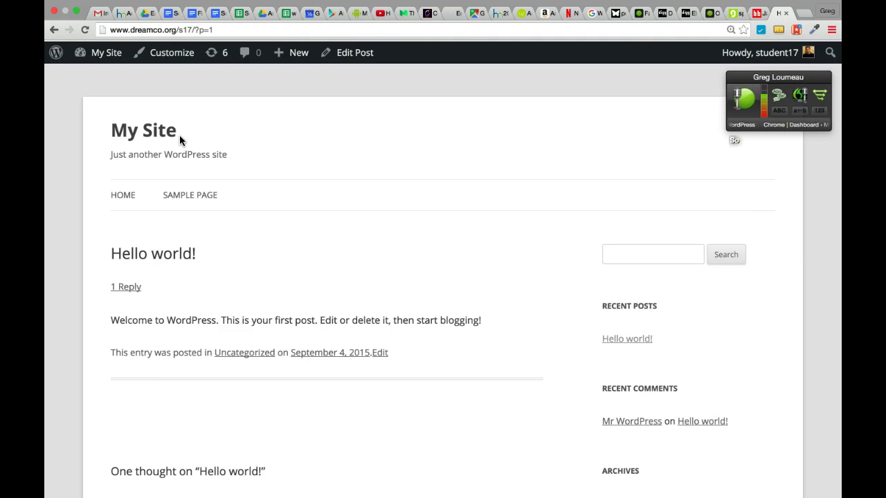
Step: Visit the site's front page and scroll through the 'Hello world!' post
left_click(123, 194)
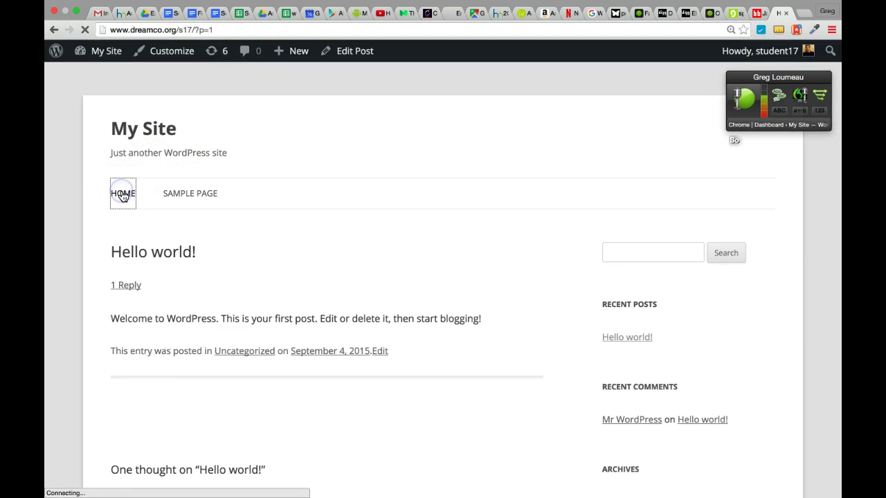
scroll(206, 320, "down", 6)
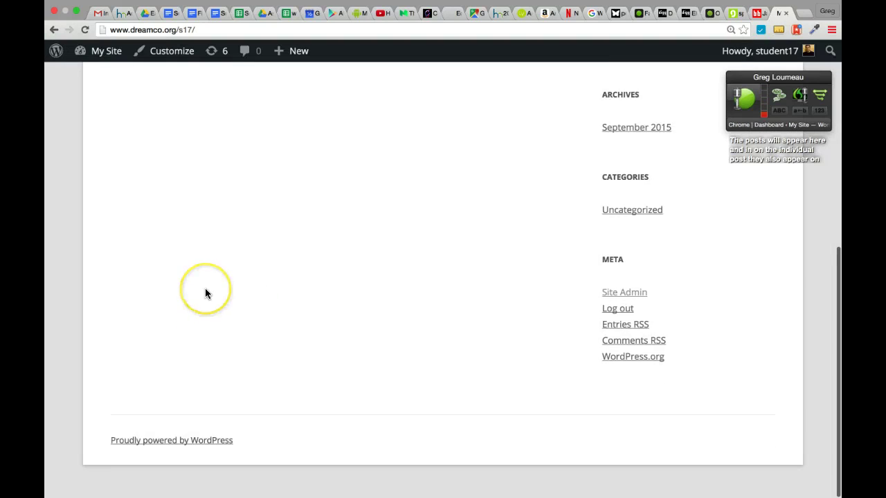
scroll(206, 289, "up", 6)
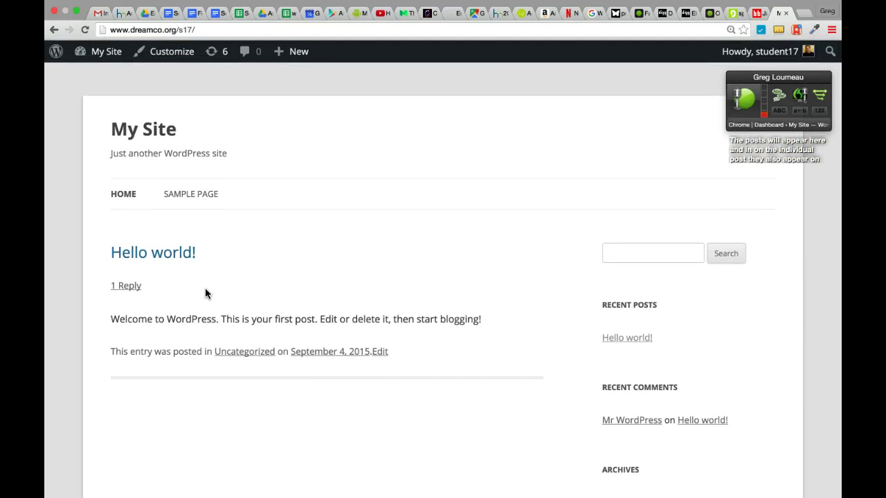
scroll(205, 289, "down", 6)
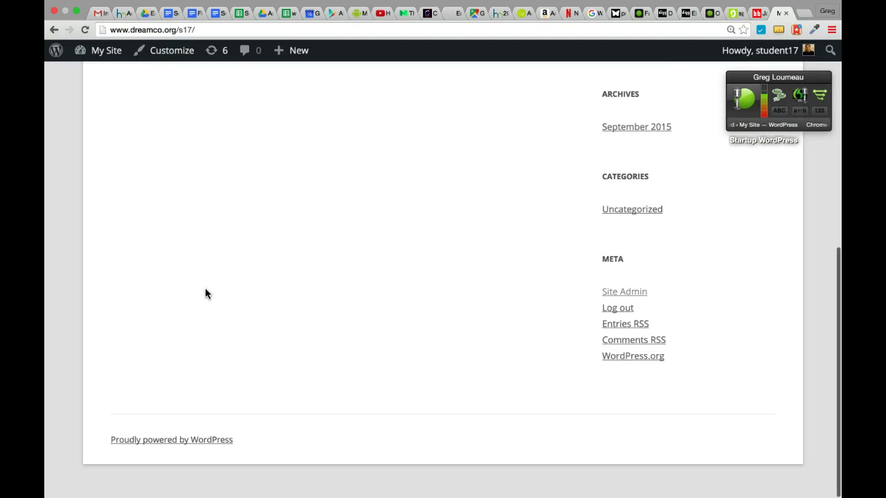
scroll(206, 290, "up", 5)
scroll(206, 290, "down", 6)
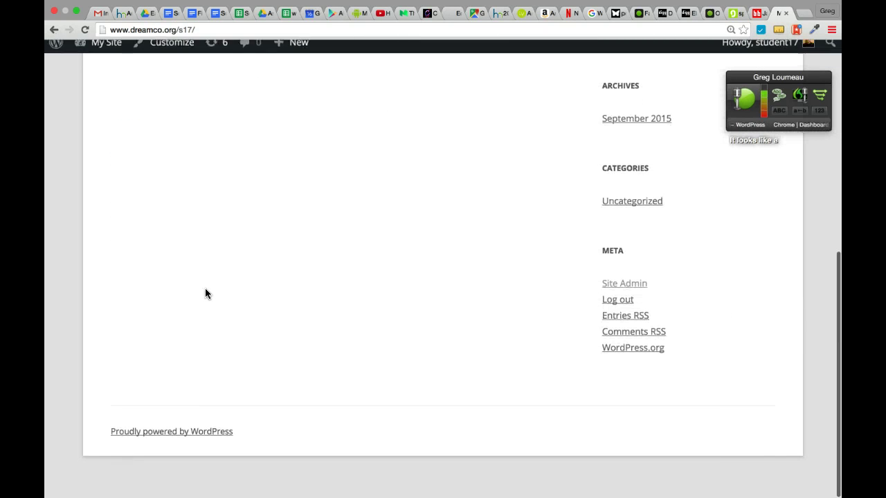
scroll(206, 289, "up", 6)
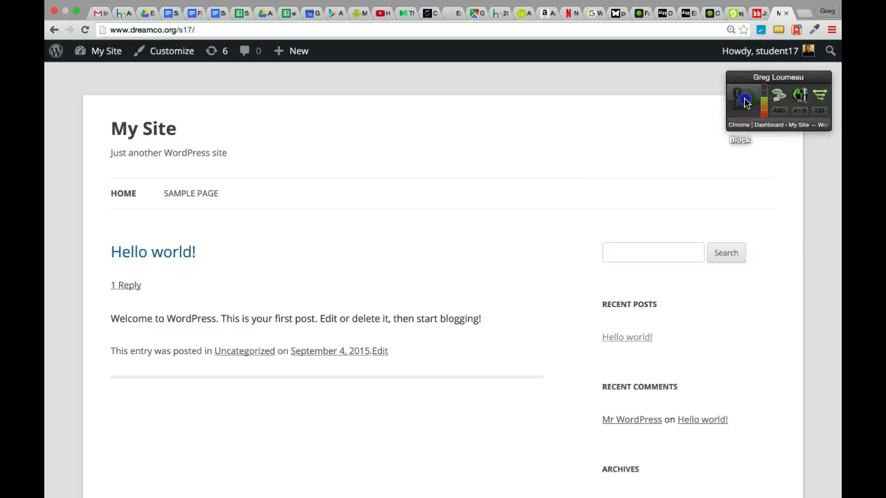
scroll(496, 222, "down", 4)
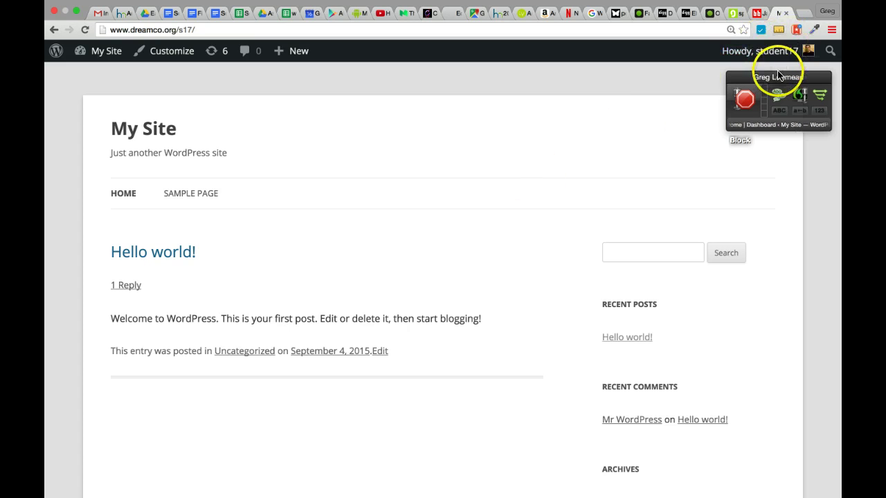
left_click_drag(777, 76, 771, 424)
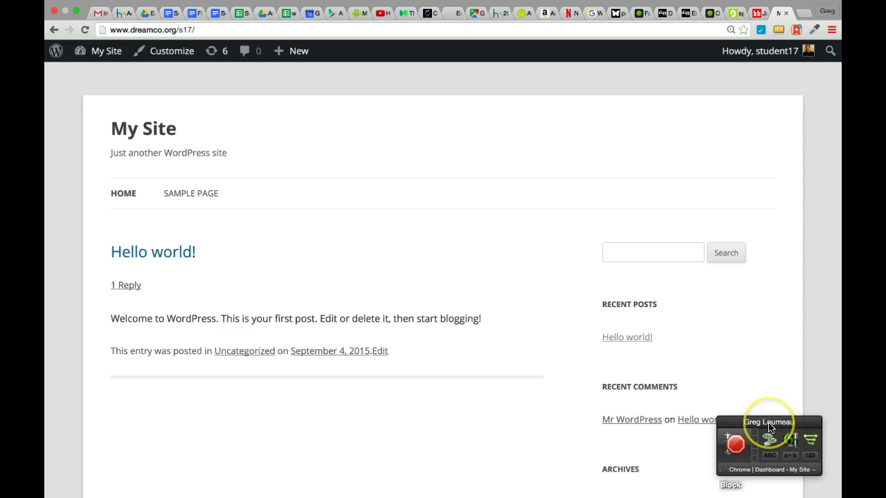
left_click_drag(770, 427, 775, 445)
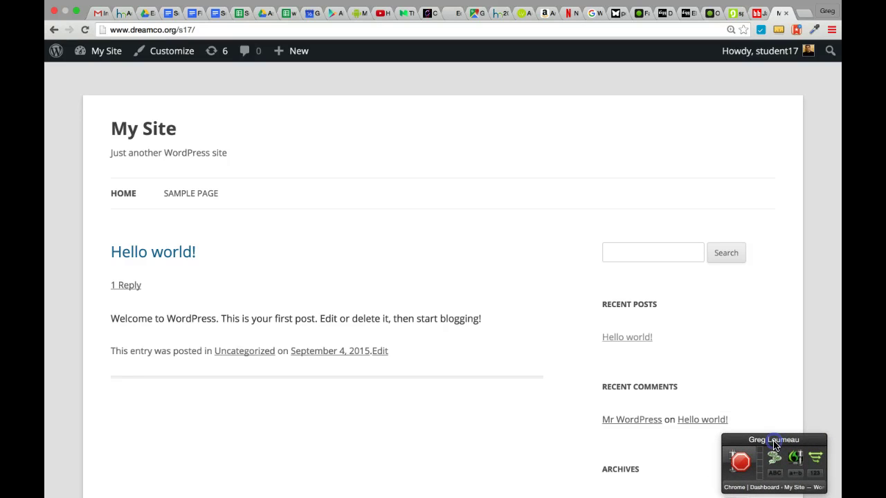
scroll(212, 183, "down", 3)
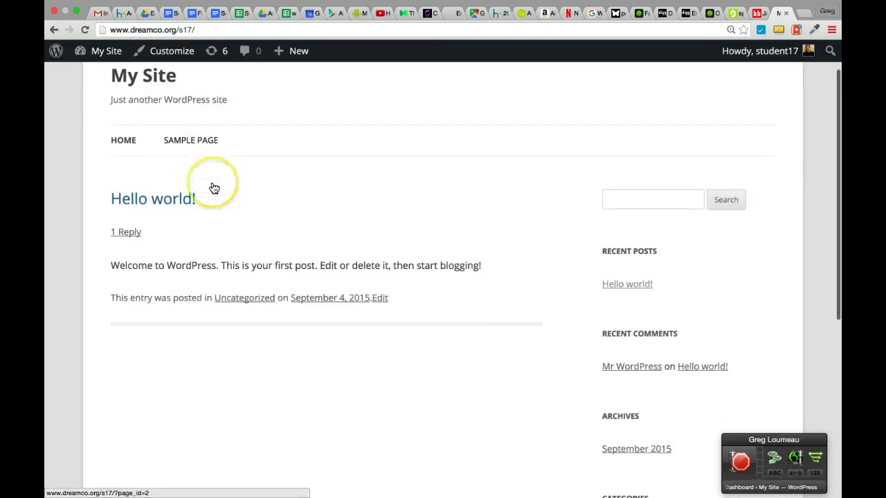
scroll(213, 187, "up", 3)
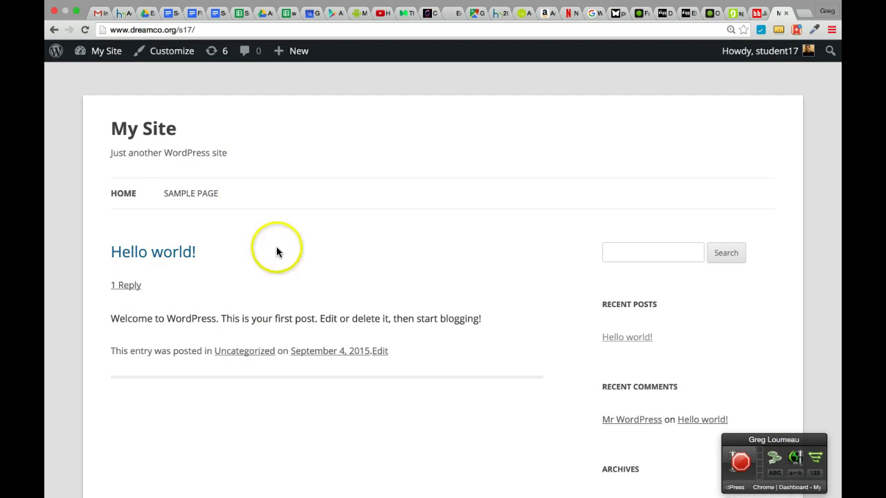
scroll(276, 247, "down", 3)
scroll(276, 248, "up", 3)
Step: Return to the admin Dashboard through the My Site toolbar menu
scroll(207, 285, "down", 1)
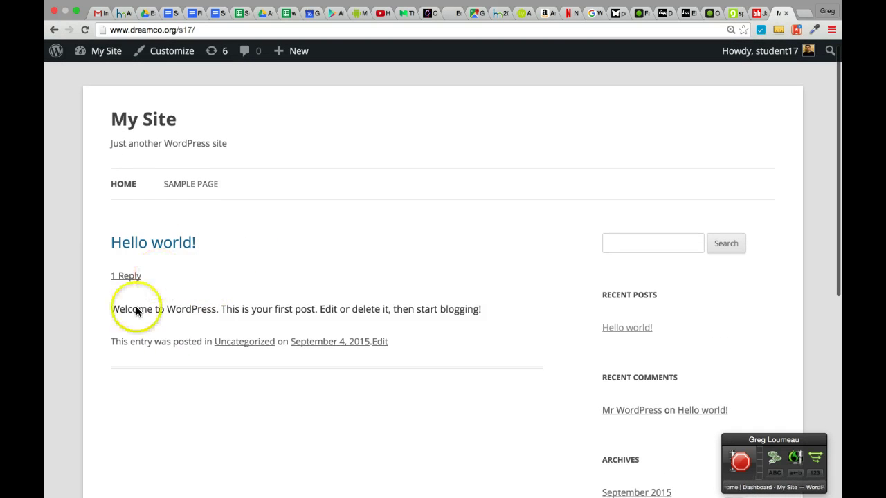
scroll(238, 331, "down", 3)
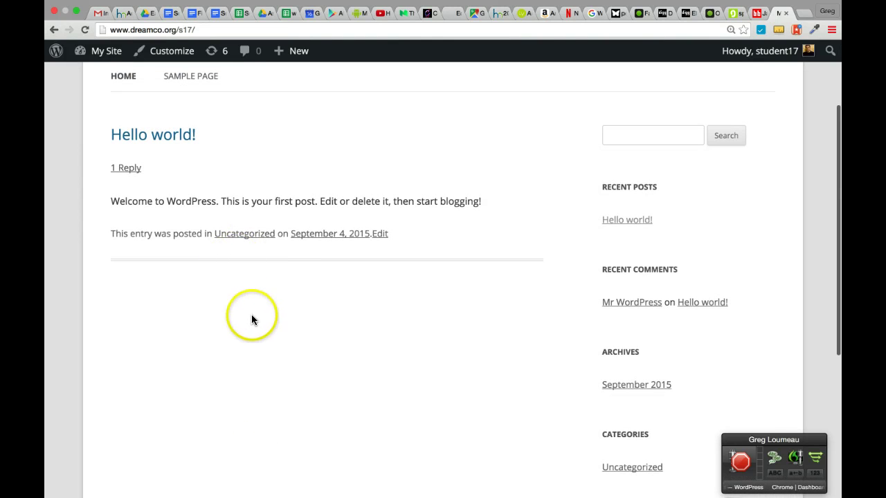
scroll(238, 366, "up", 2)
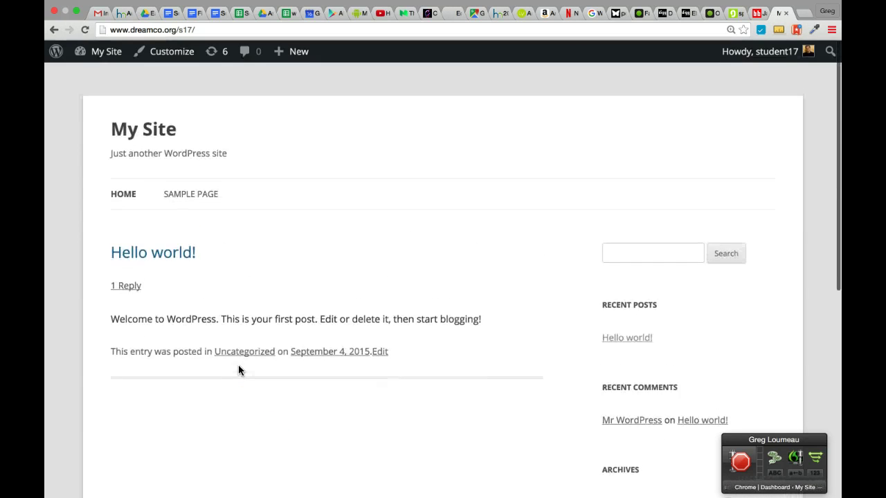
scroll(238, 371, "up", 2)
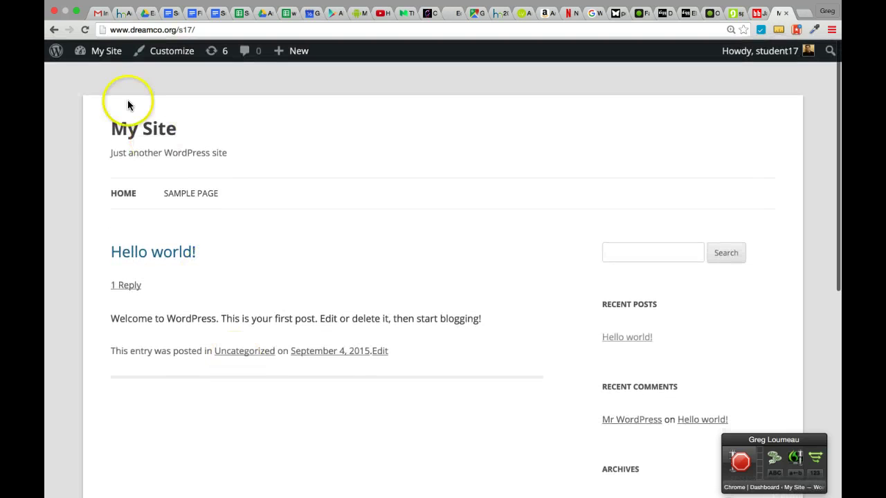
left_click(113, 60)
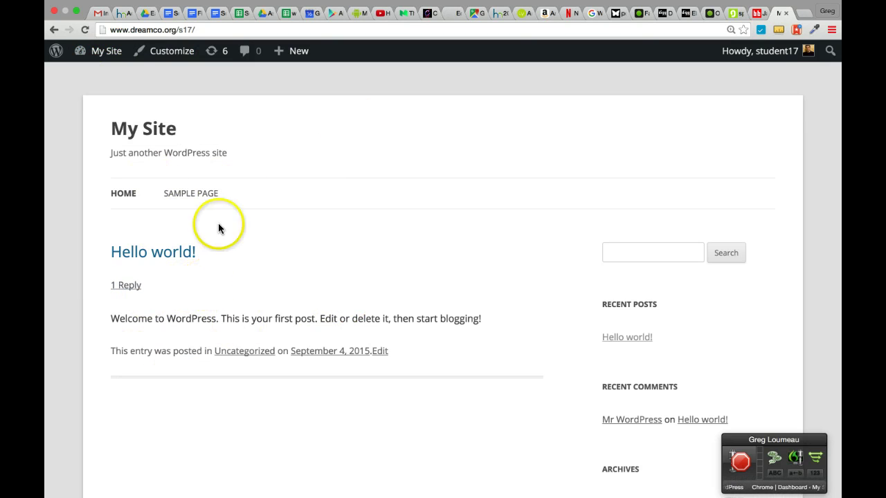
mouse_move(102, 59)
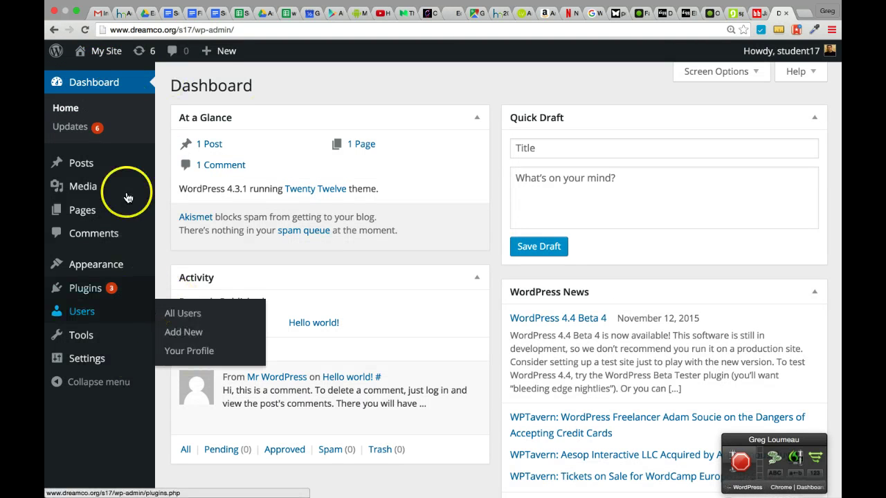
Step: Add a post titled 'New post' with body 'Here is my new post.' and publish it
mouse_move(110, 165)
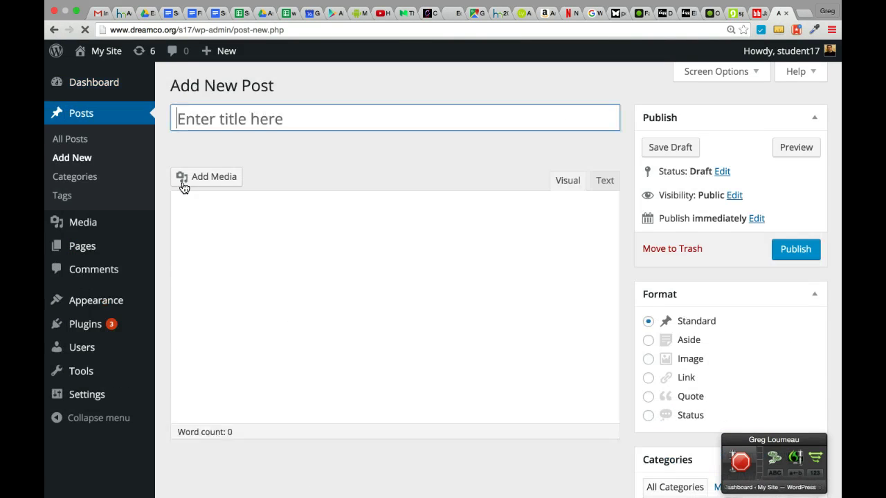
type("New post")
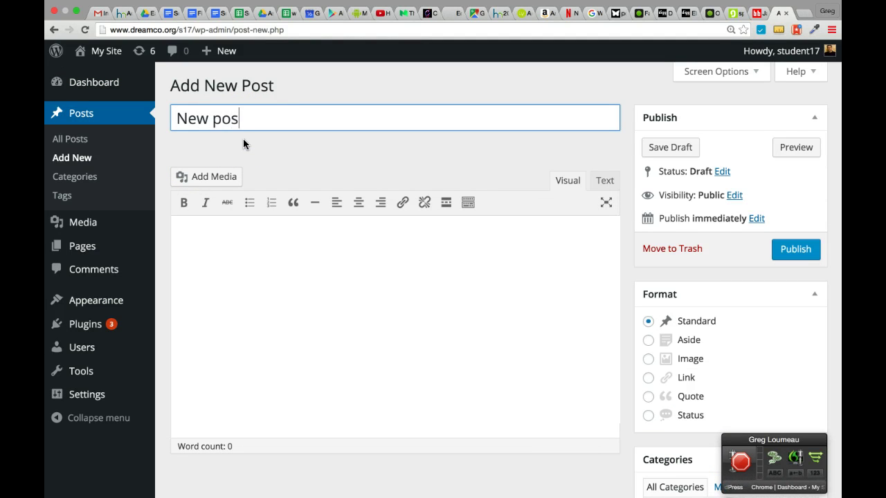
left_click(200, 229)
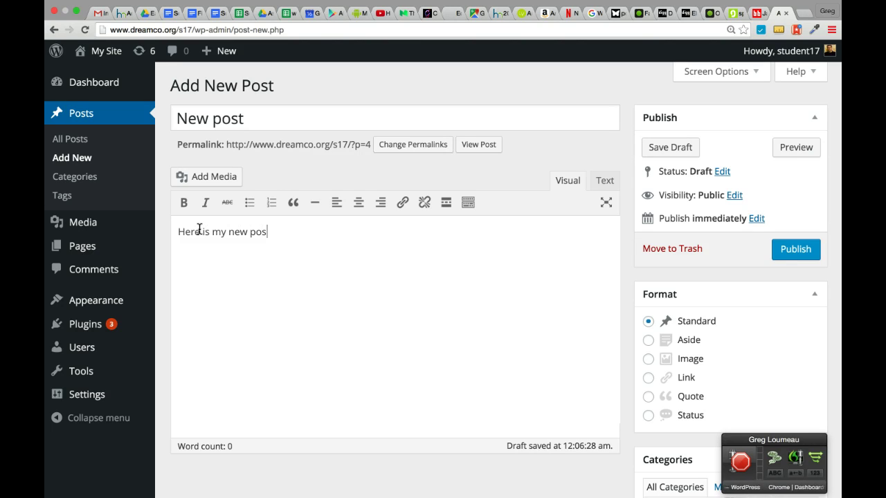
left_click(785, 255)
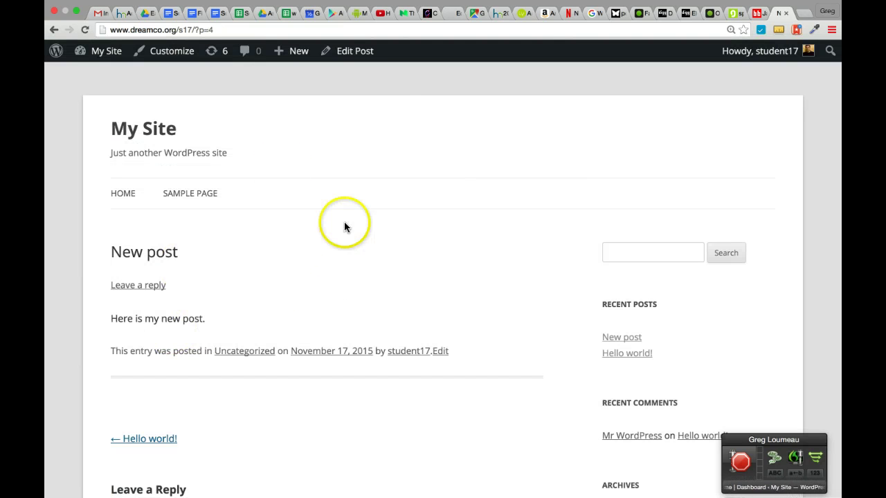
Step: Go to HOME and scroll to see 'New post' listed above 'Hello world!'
left_click(126, 200)
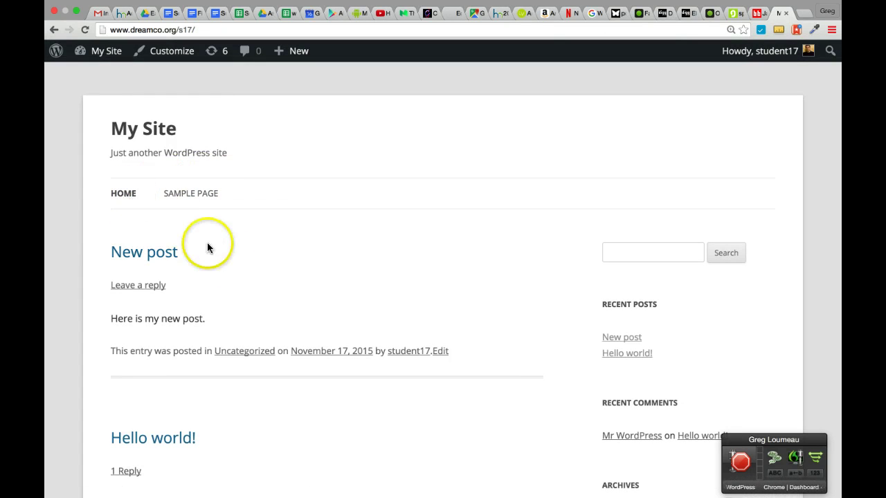
scroll(236, 270, "down", 4)
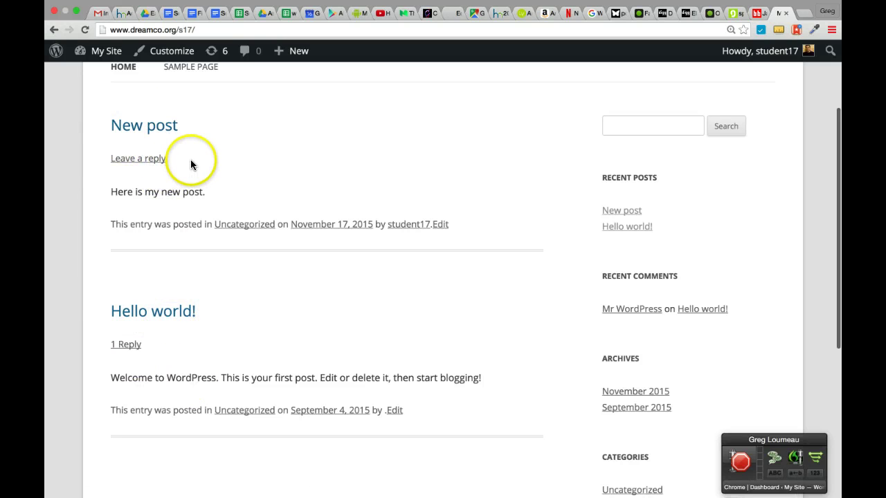
scroll(226, 133, "up", 2)
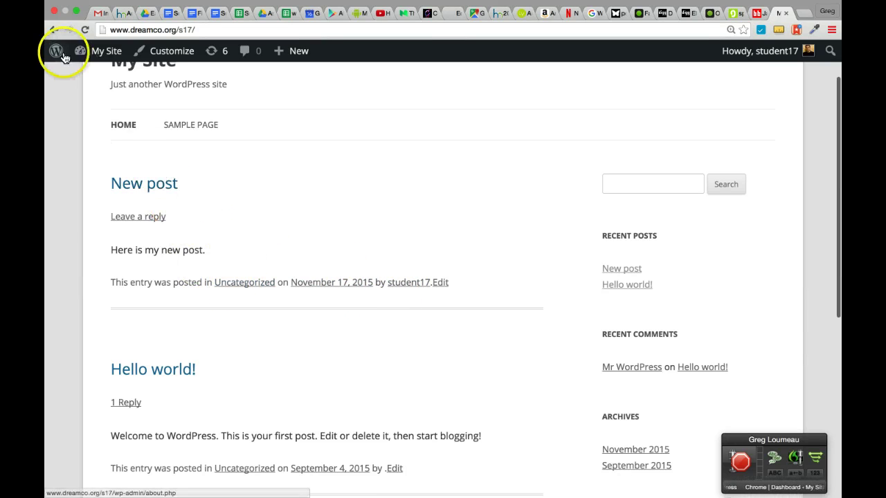
Step: Quick Edit 'New post' in All Posts, uncheck Allow Comments, and update it
mouse_move(67, 46)
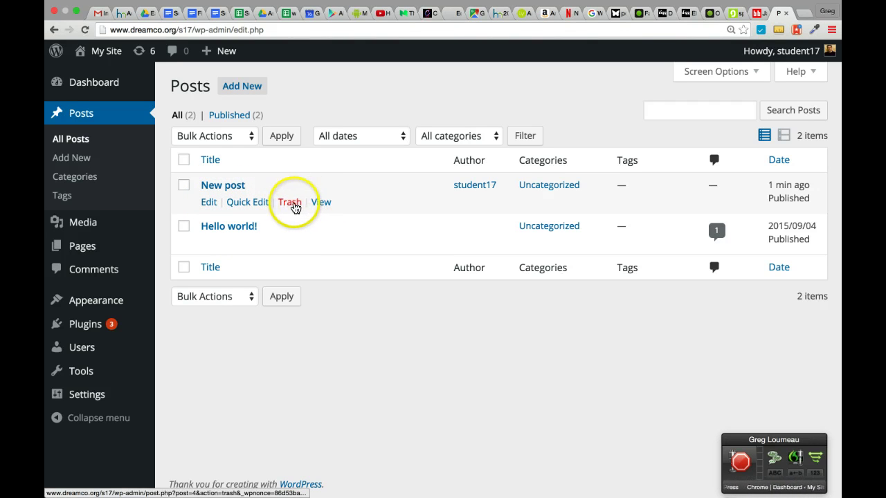
left_click(248, 202)
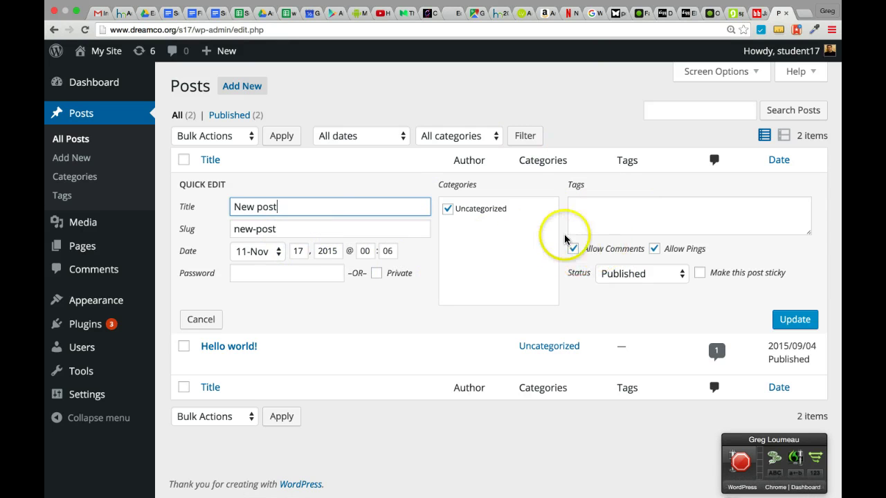
left_click(572, 249)
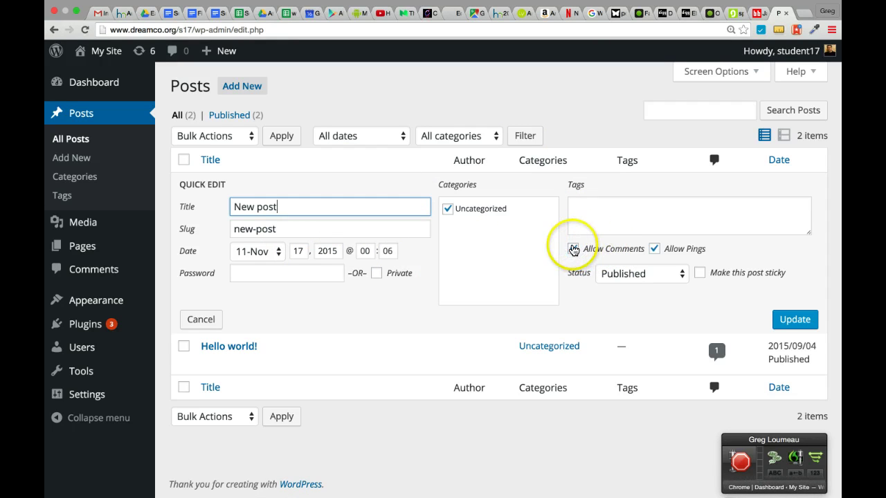
left_click(793, 319)
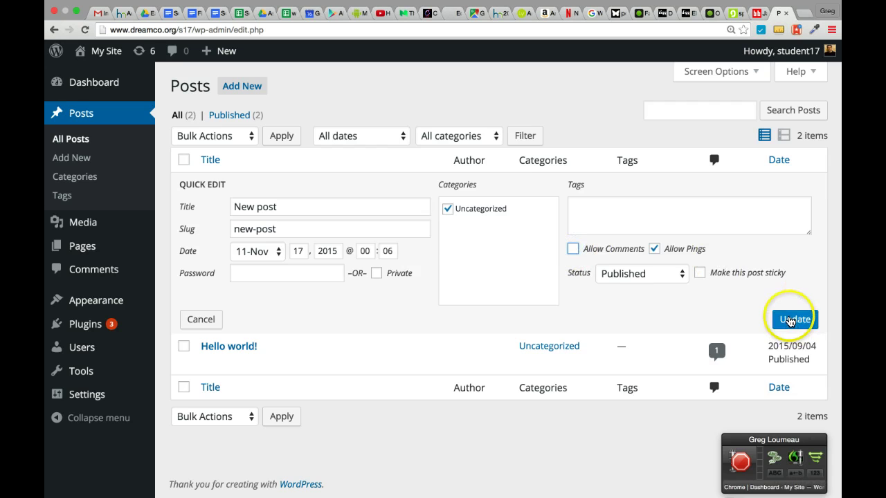
left_click(368, 228)
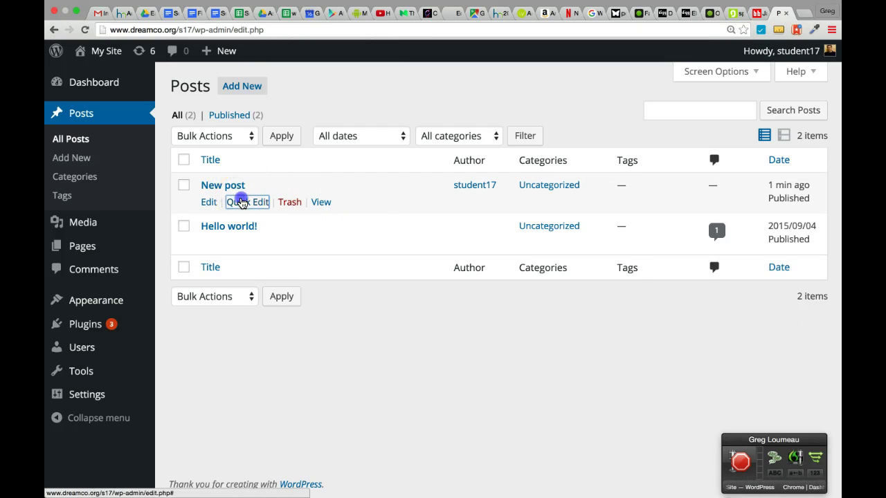
Step: Reopen Quick Edit, cancel without changes, and view the live 'New post' page
left_click(243, 202)
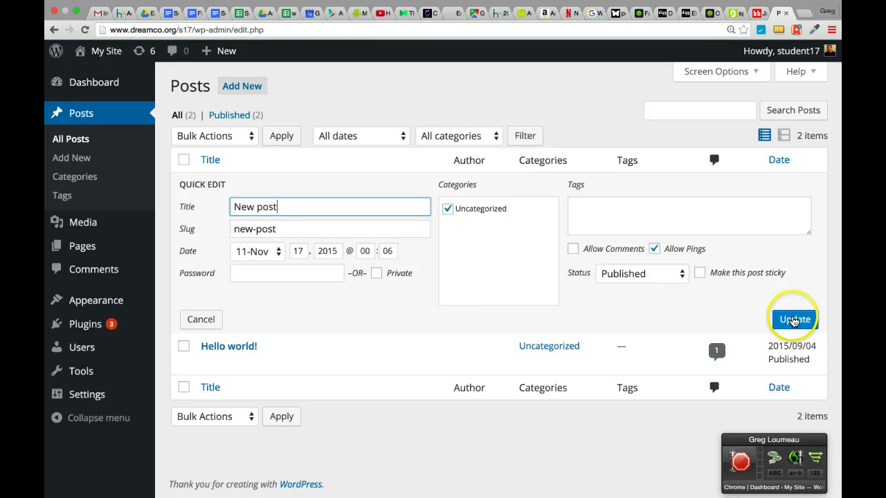
left_click(202, 319)
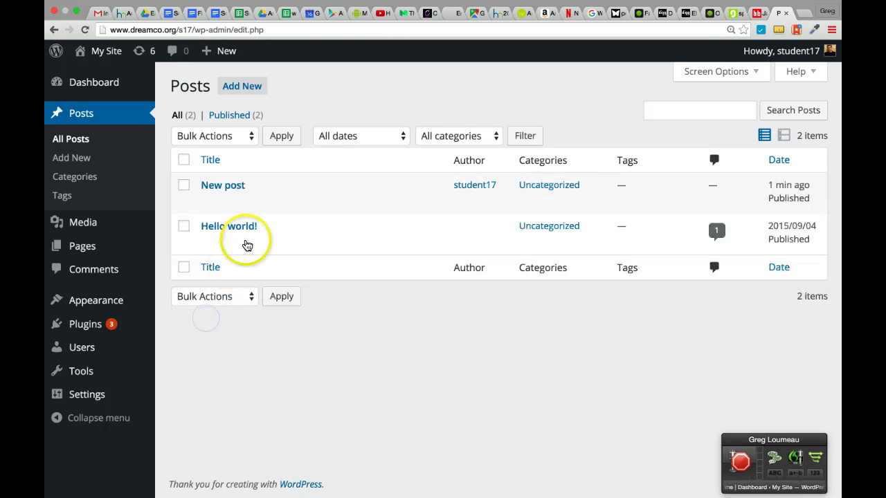
left_click(321, 203)
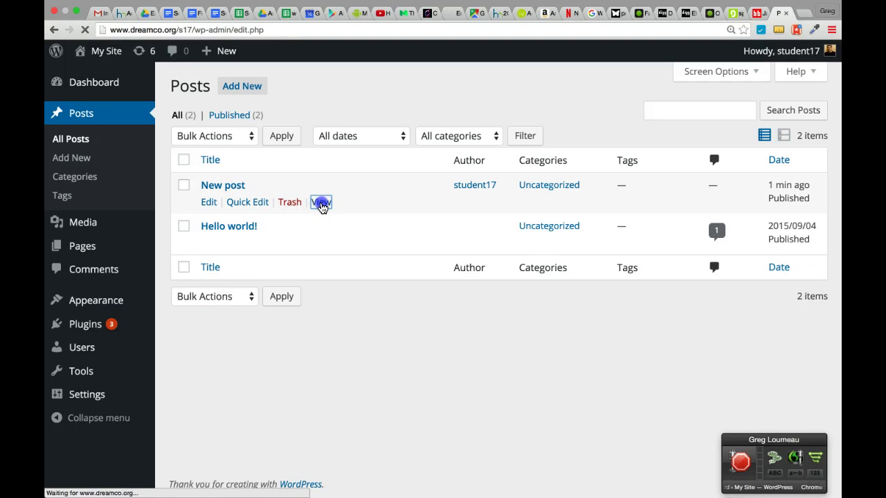
scroll(160, 435, "down", 5)
scroll(374, 139, "up", 5)
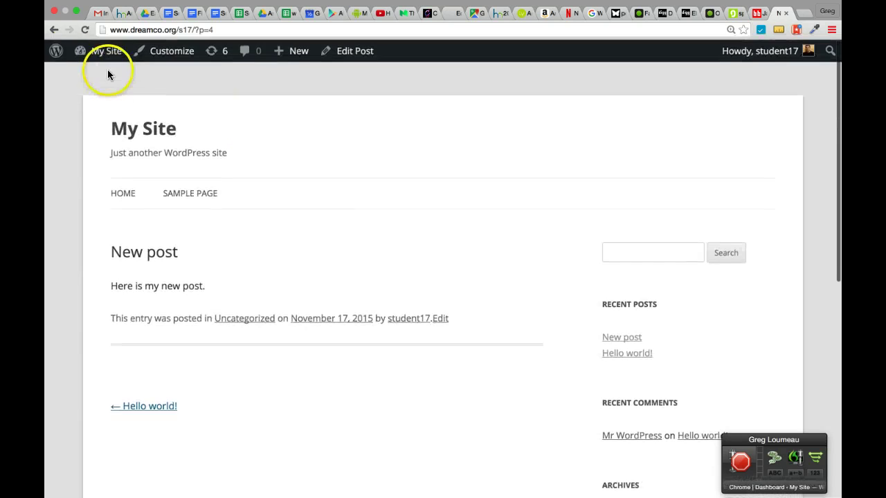
Step: Add a 'News' category under Posts > Categories and go back to All Posts
left_click(52, 30)
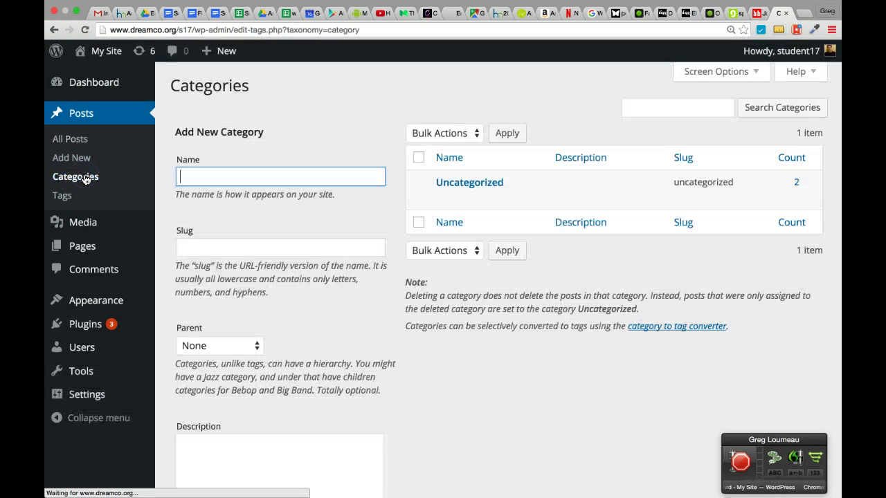
left_click(100, 175)
left_click(293, 177)
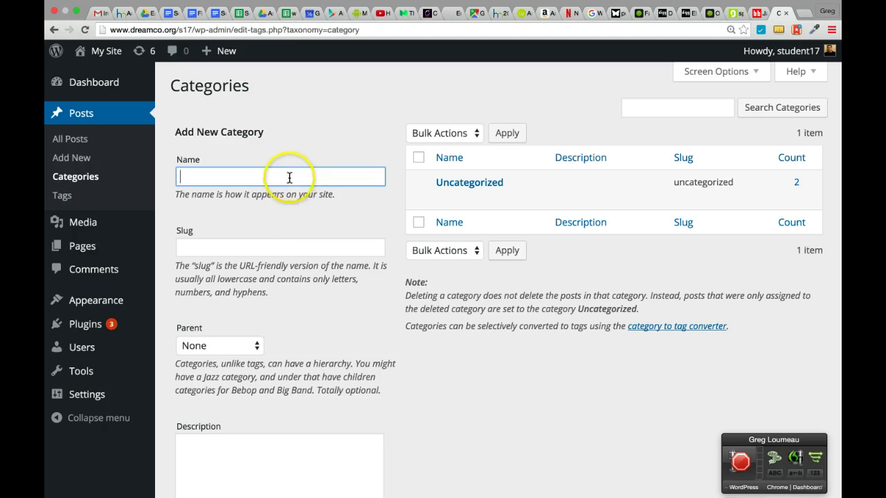
type("News")
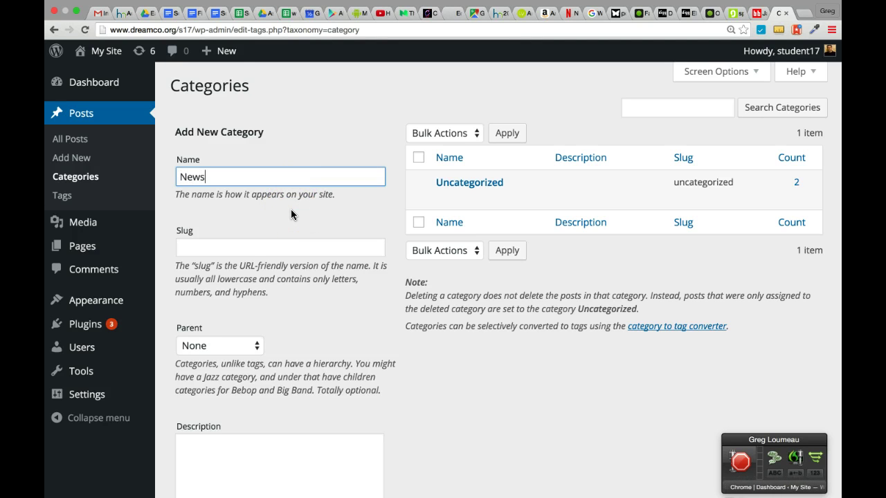
scroll(319, 281, "down", 4)
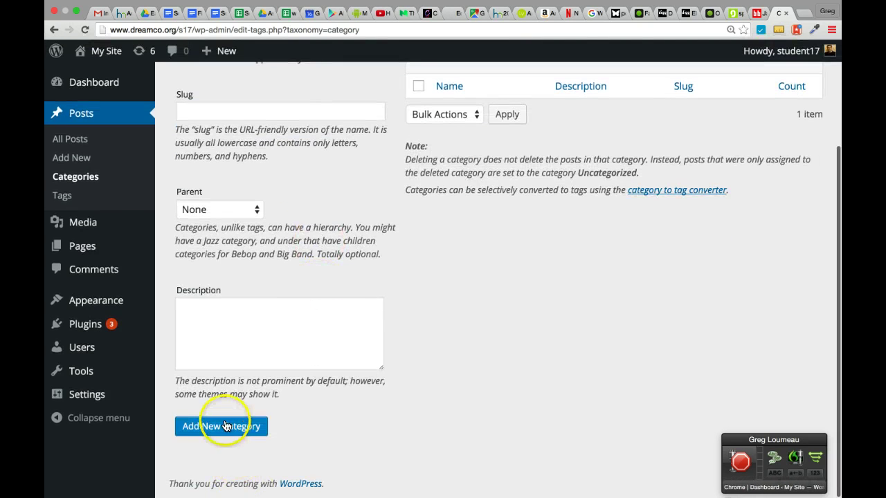
left_click(225, 424)
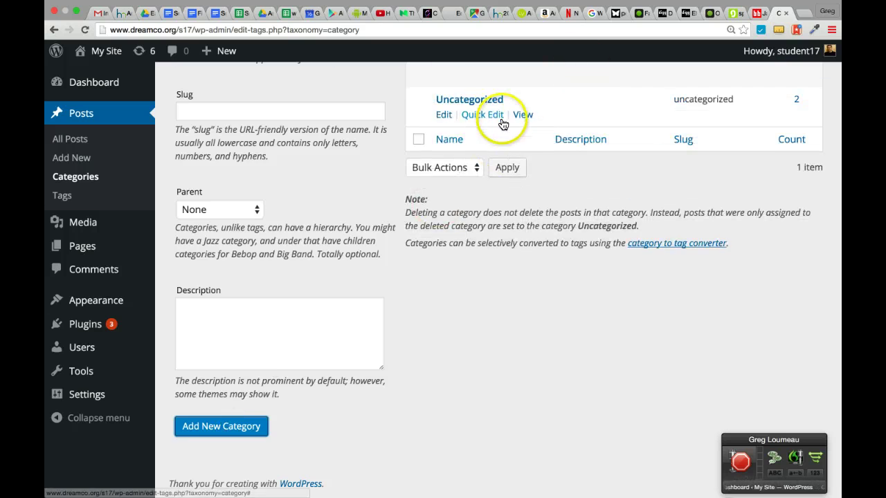
scroll(503, 123, "up", 3)
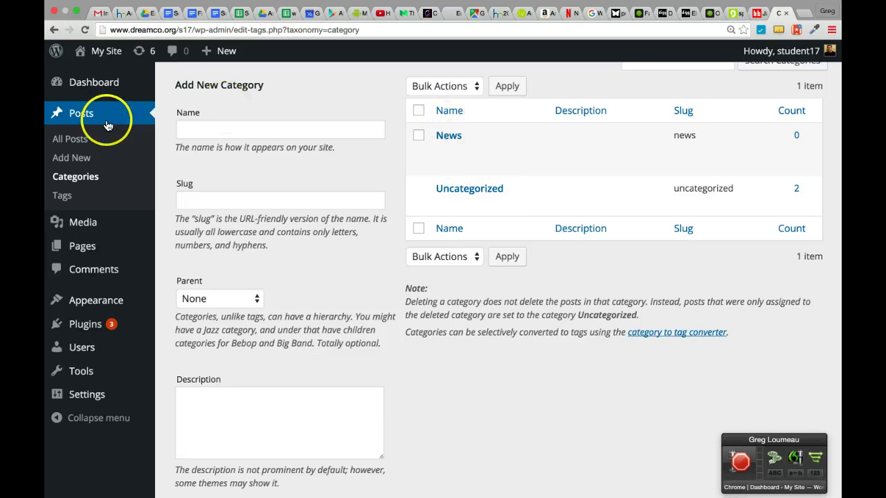
left_click(86, 141)
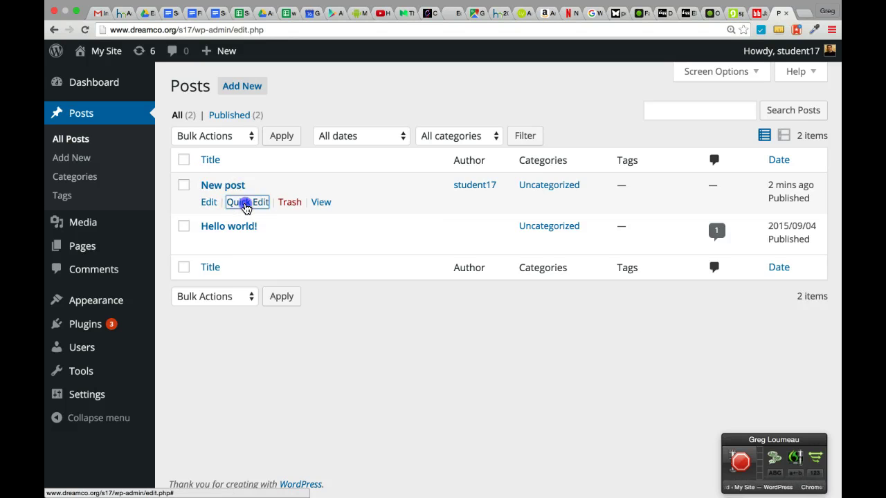
Step: Move 'New post' from Uncategorized to the News category with Quick Edit
left_click(246, 204)
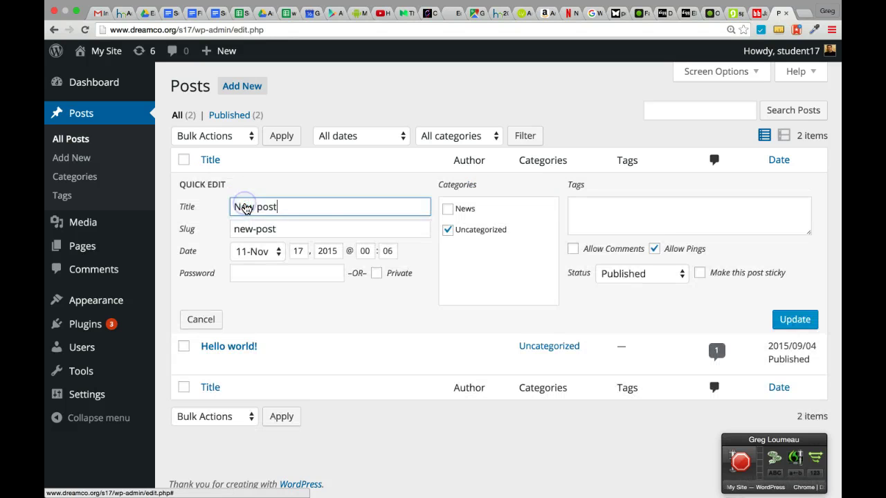
left_click(447, 234)
left_click(450, 209)
left_click(778, 321)
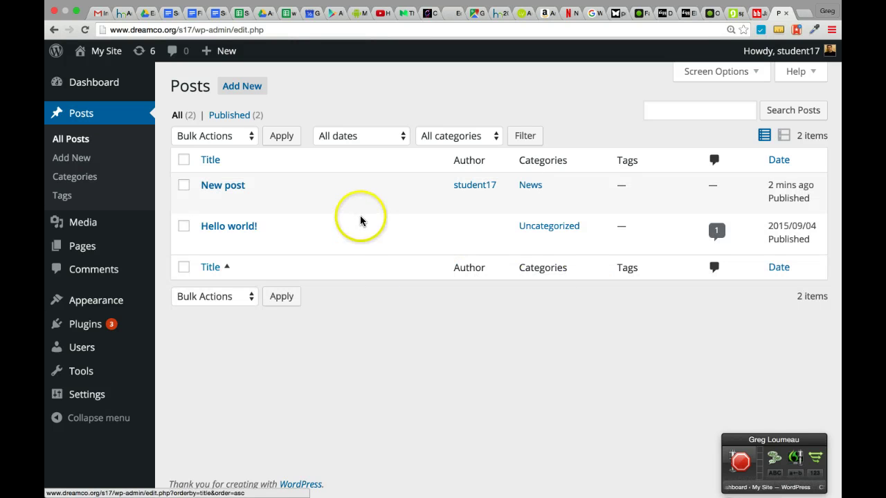
Step: Tick News for the 'Hello world!' post in Quick Edit and update it
mouse_move(354, 231)
left_click(249, 244)
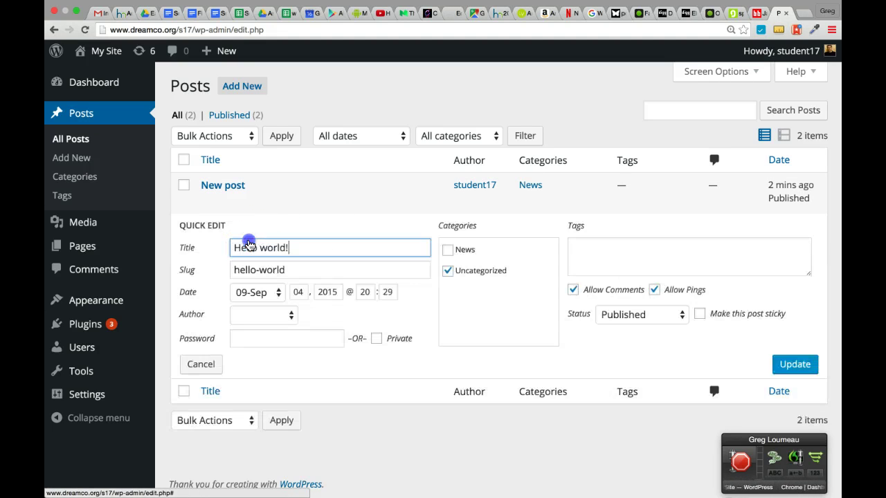
left_click(449, 250)
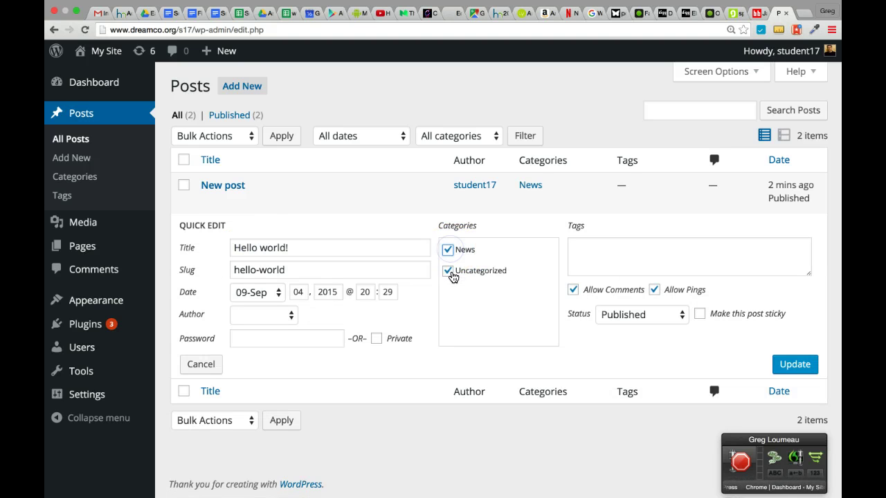
left_click(793, 364)
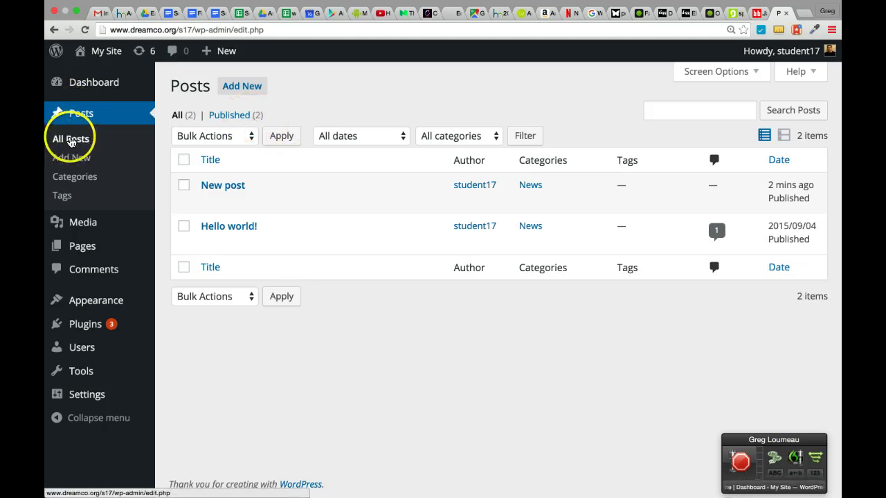
Step: Visit the live site from My Site and scroll down to the Categories list
mouse_move(90, 86)
mouse_move(99, 51)
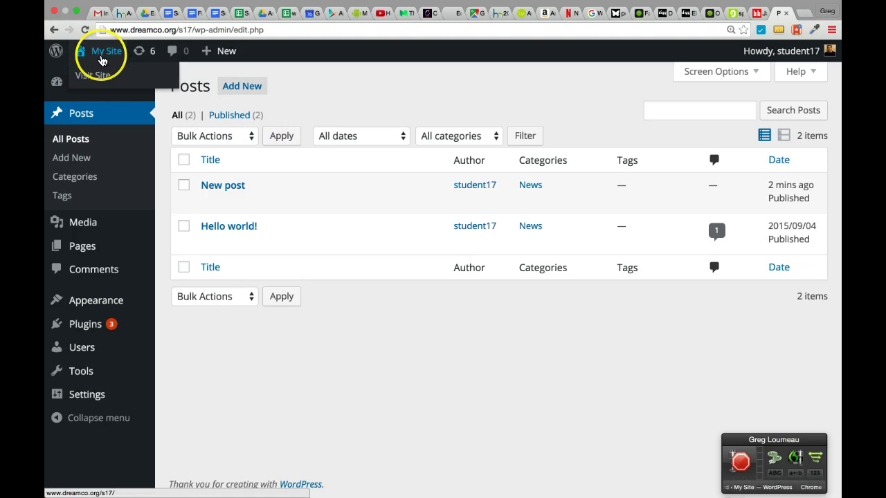
left_click(99, 75)
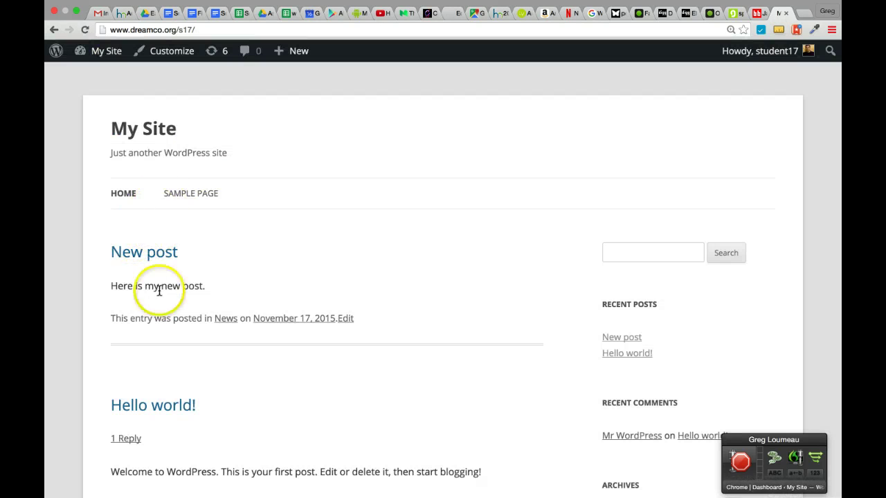
scroll(478, 302, "down", 5)
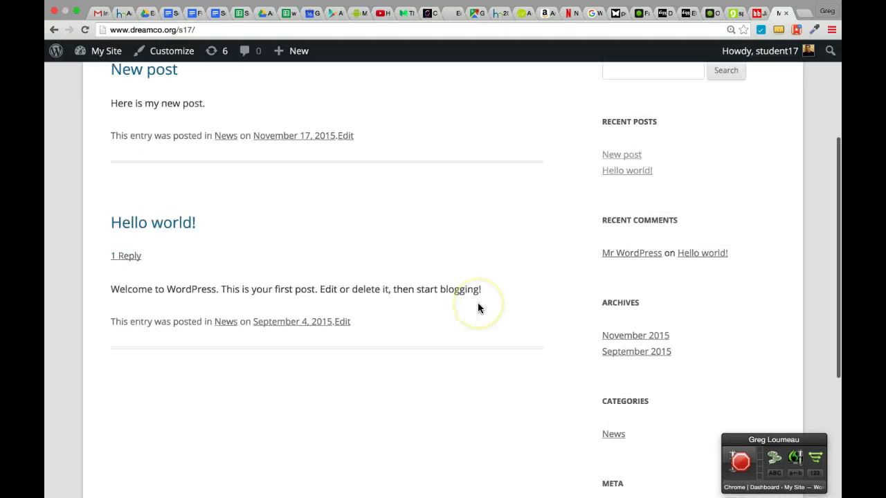
scroll(526, 311, "down", 3)
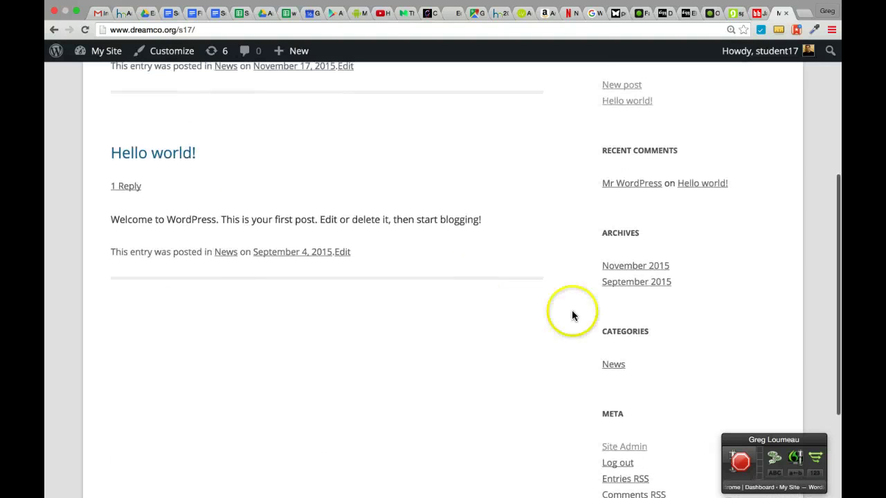
Step: Open the News category archive and scroll through its listed posts
left_click(612, 367)
scroll(248, 368, "down", 4)
scroll(248, 374, "down", 3)
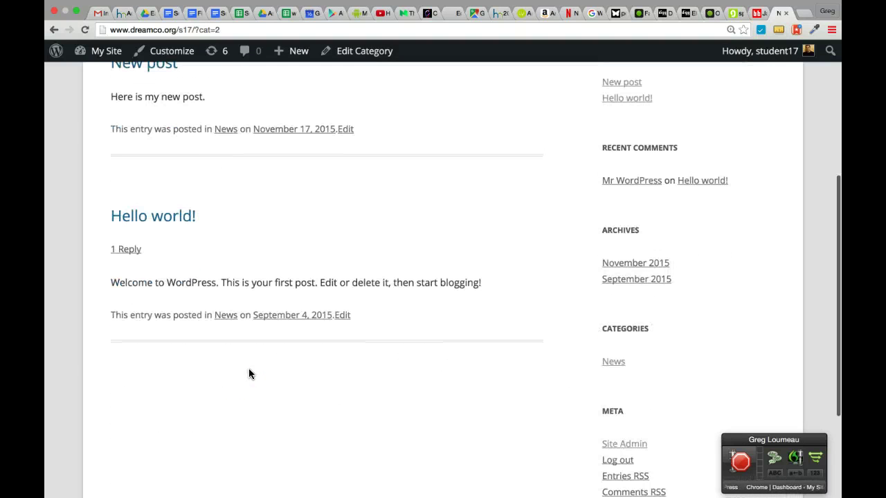
scroll(262, 283, "up", 2)
scroll(262, 283, "up", 3)
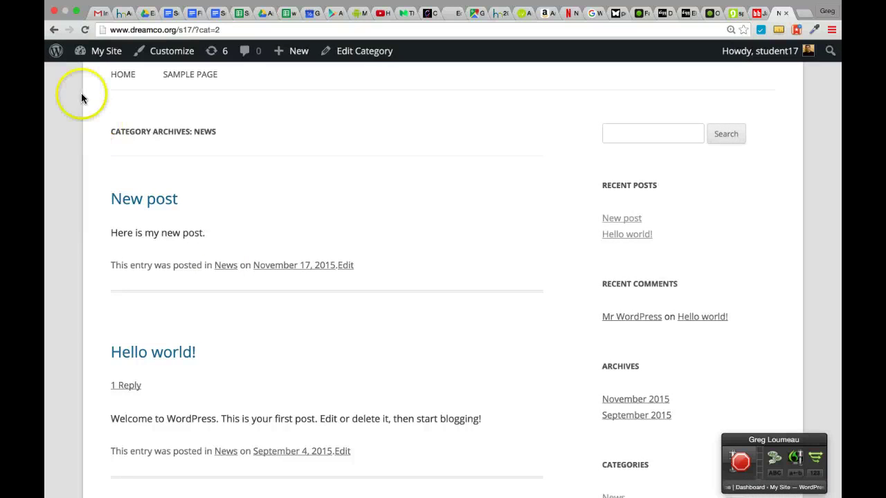
mouse_move(99, 48)
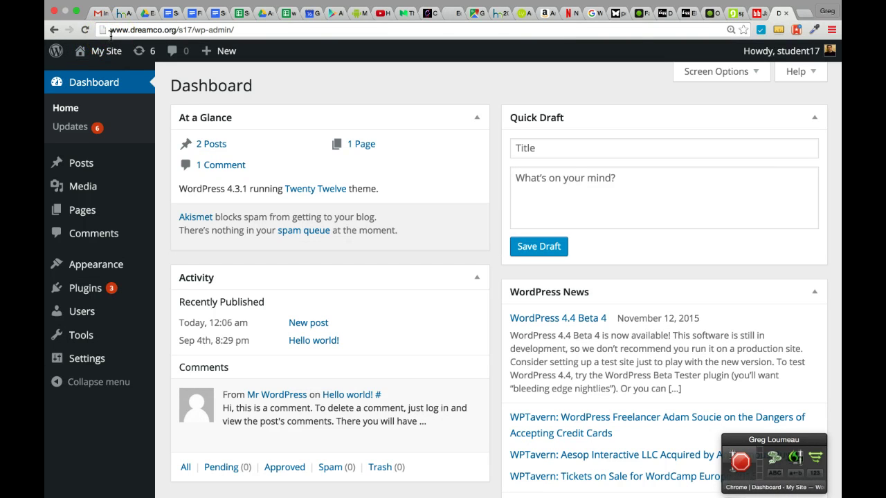
Step: Go to Settings > Reading from the admin sidebar flyout
mouse_move(83, 165)
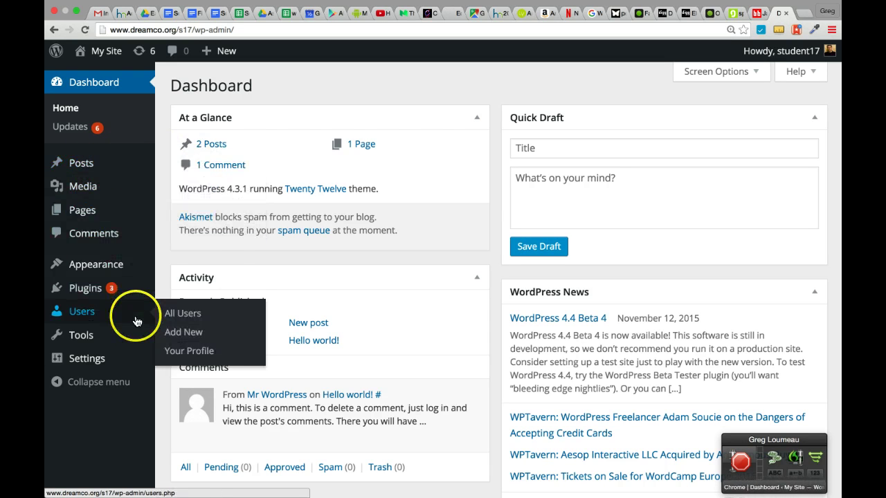
mouse_move(129, 361)
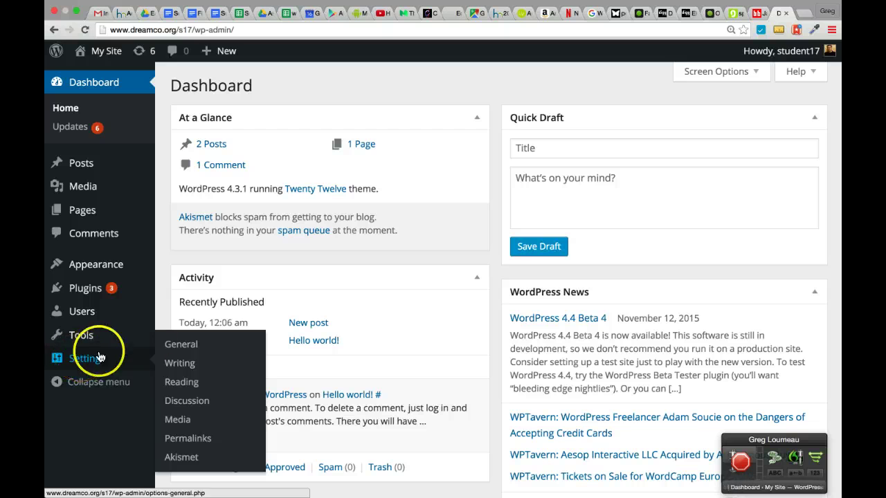
left_click(186, 383)
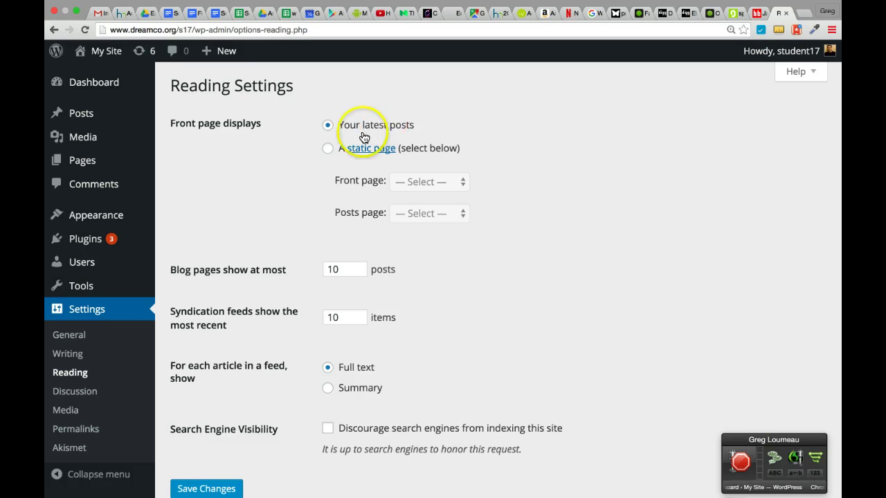
Step: Set the front page to the static Sample Page, leave Posts page unset, and save
left_click(328, 149)
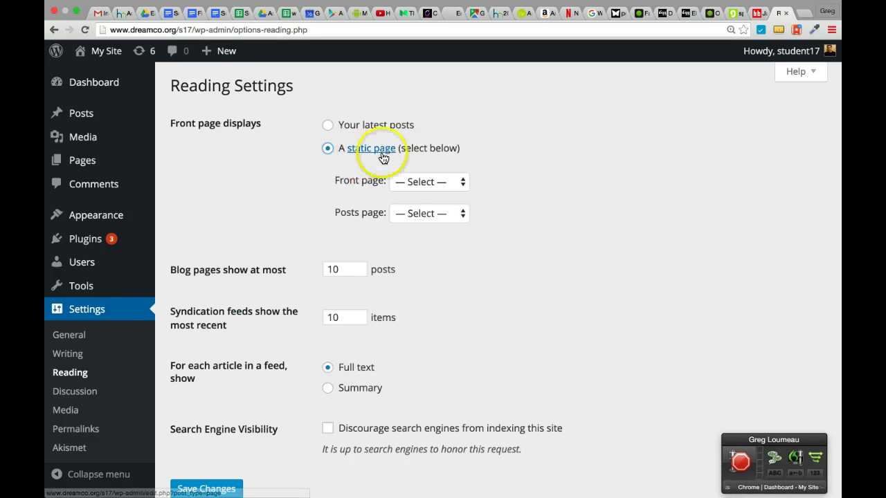
left_click(434, 183)
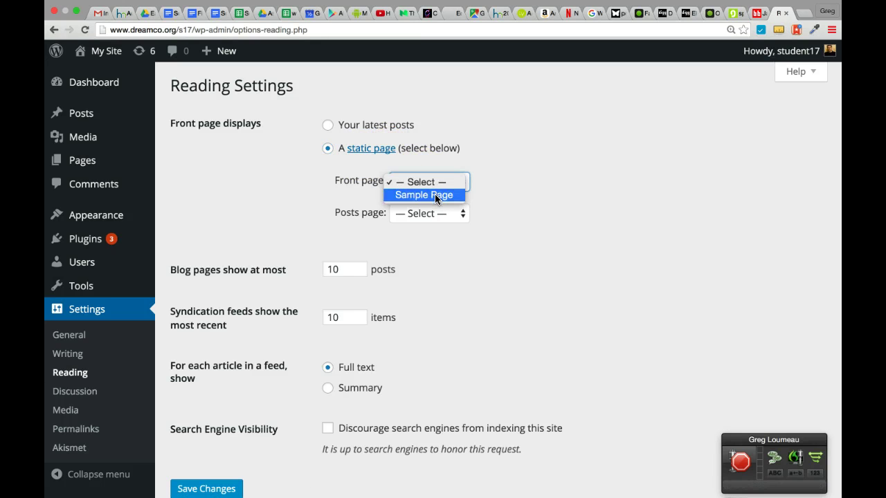
left_click(435, 195)
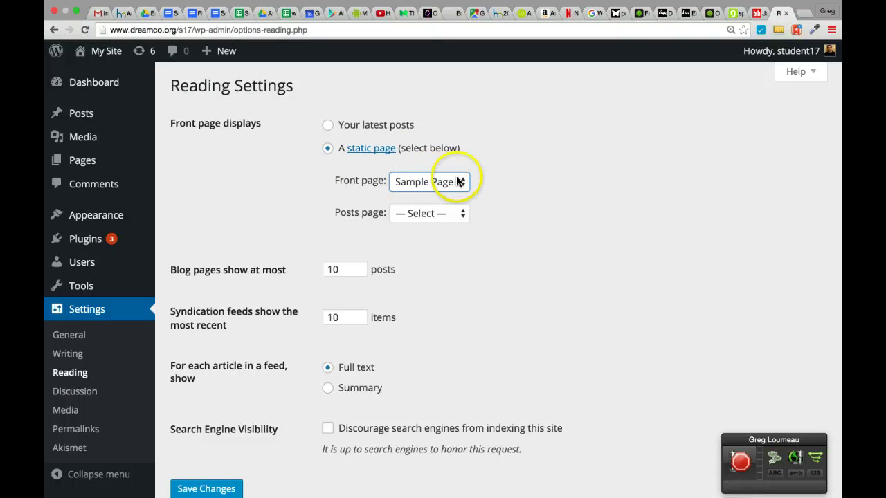
left_click(443, 215)
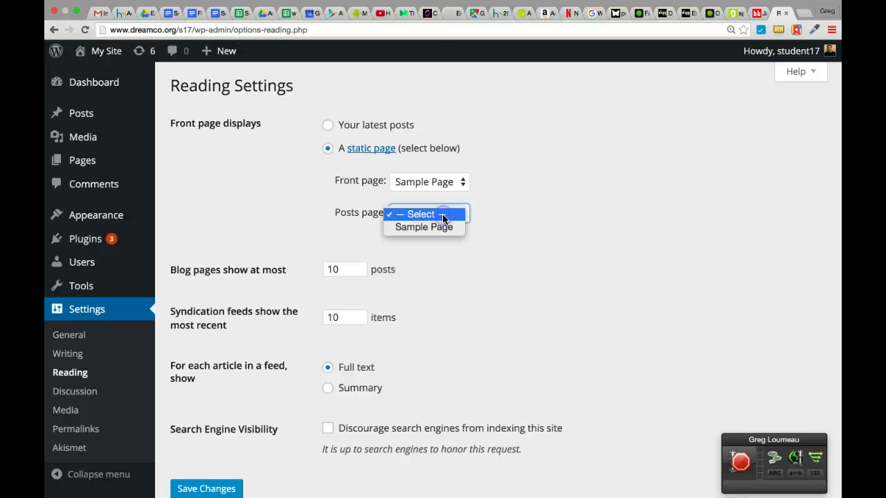
left_click(444, 234)
scroll(437, 233, "down", 2)
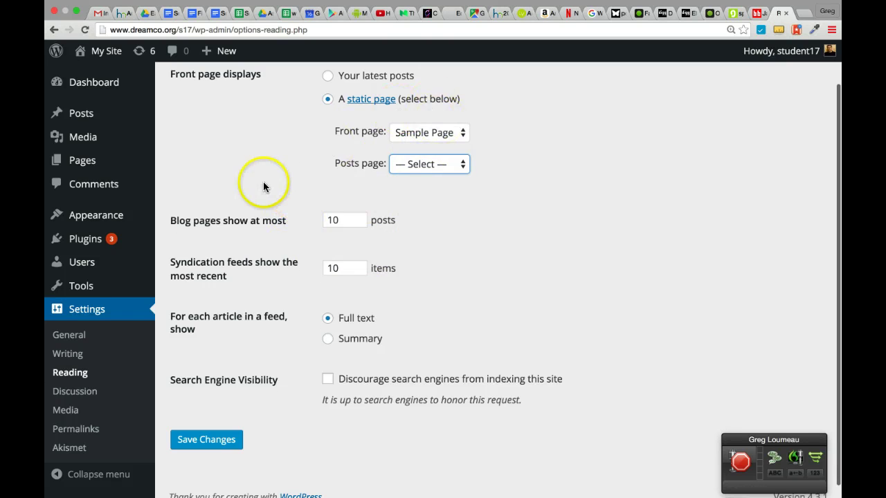
scroll(263, 183, "up", 2)
scroll(263, 183, "down", 3)
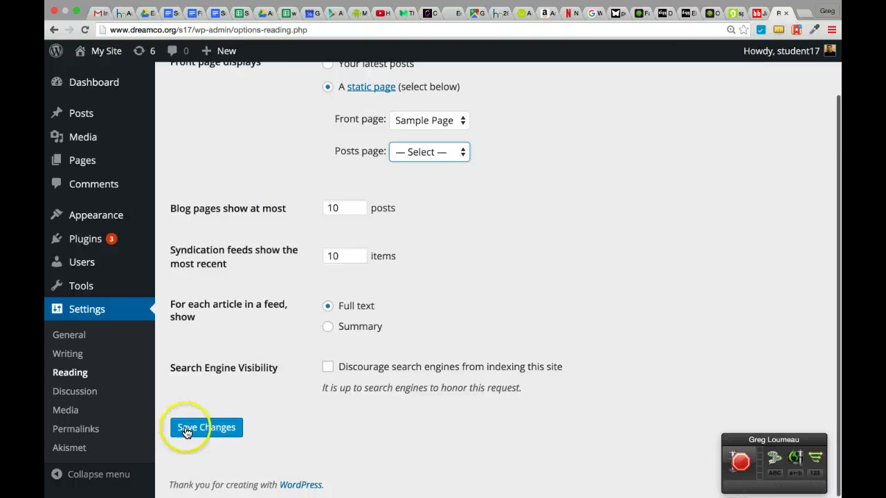
left_click(189, 433)
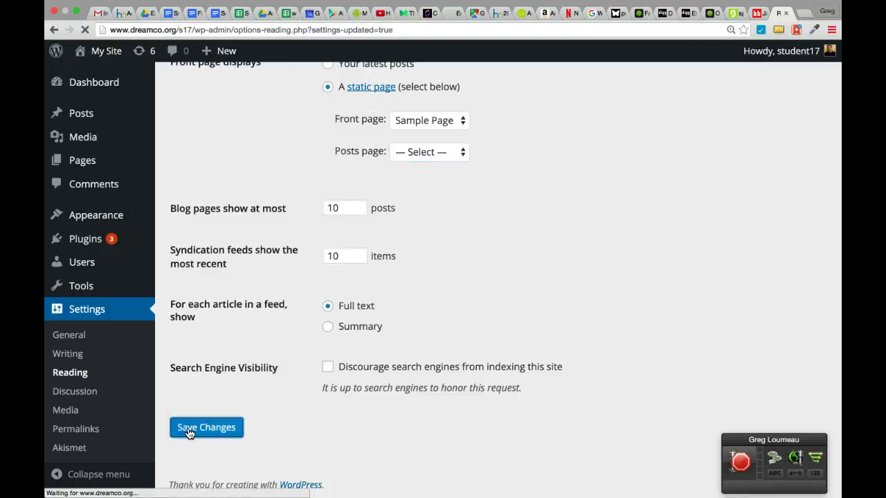
mouse_move(102, 52)
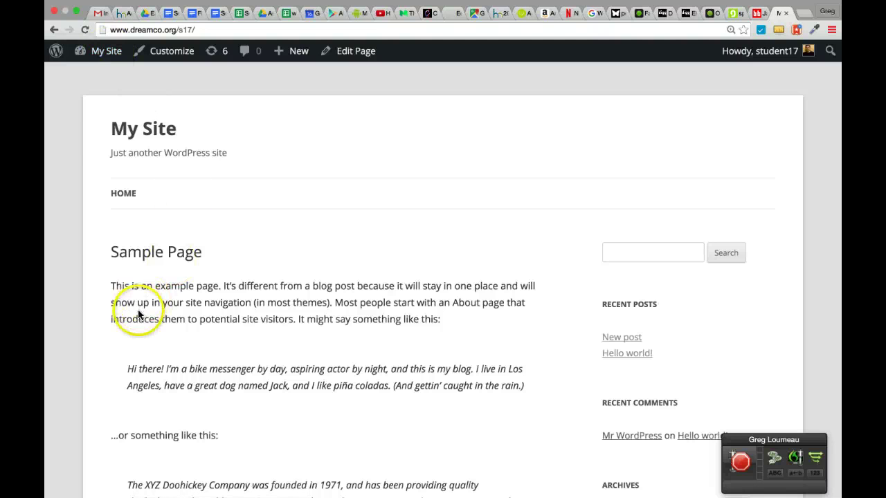
Step: Scroll through the live homepage to check the Sample Page text and comment form
scroll(137, 314, "down", 5)
scroll(138, 314, "down", 3)
scroll(137, 313, "up", 4)
scroll(137, 313, "up", 5)
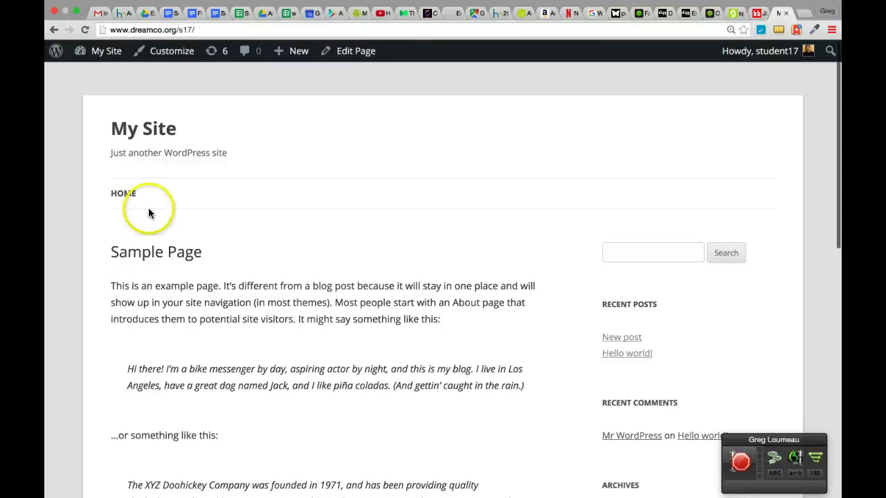
scroll(162, 330, "down", 1)
scroll(163, 330, "down", 3)
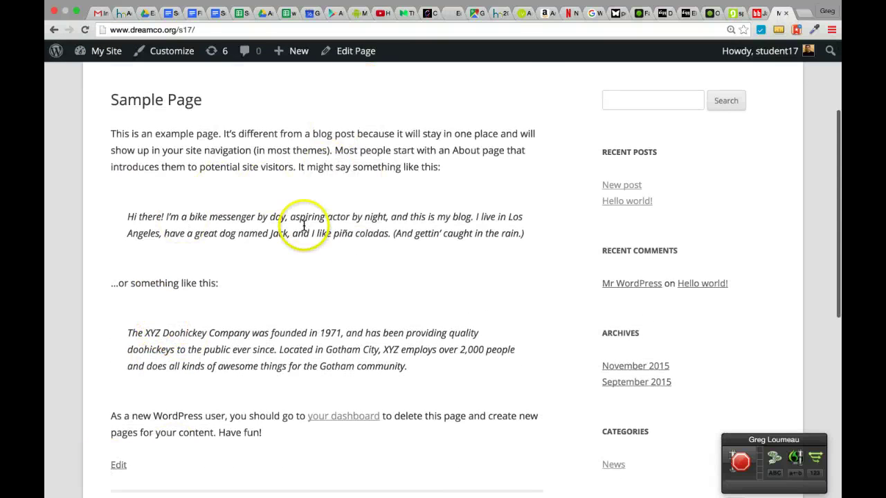
scroll(277, 218, "down", 6)
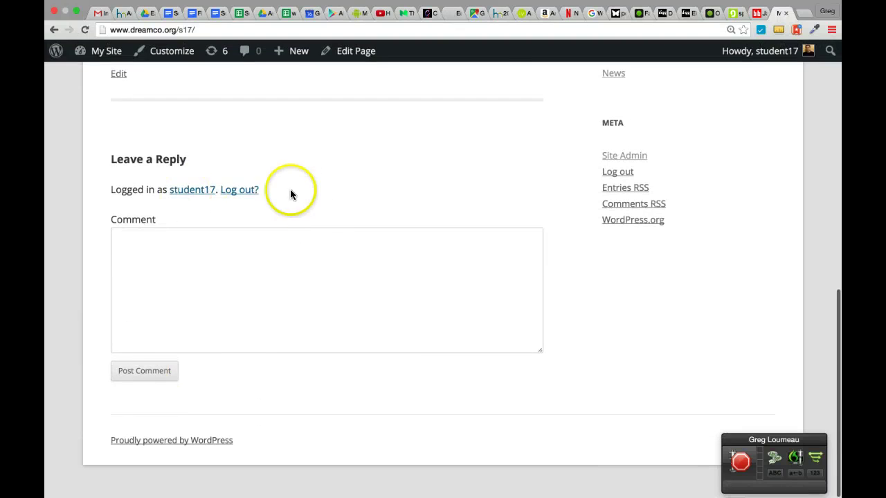
scroll(290, 189, "up", 15)
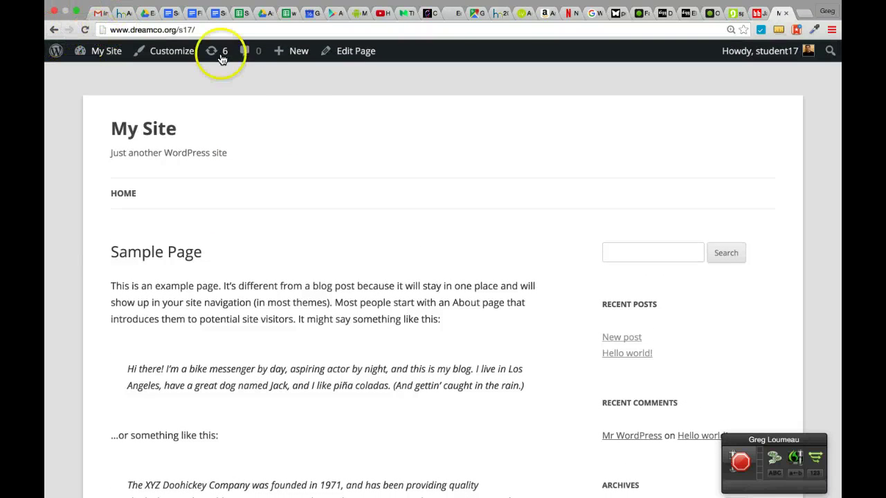
Step: Open the Sample Page in the editor and select its italic bike-messenger quote paragraph
left_click(357, 53)
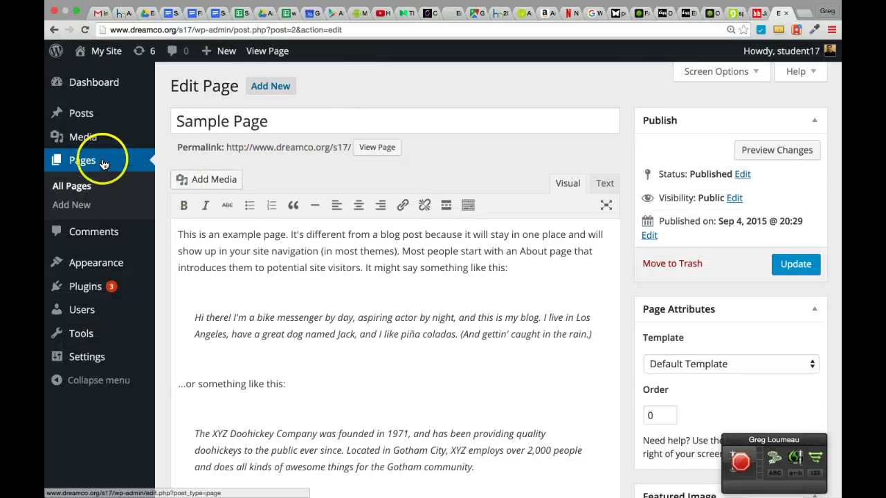
scroll(329, 222, "down", 2)
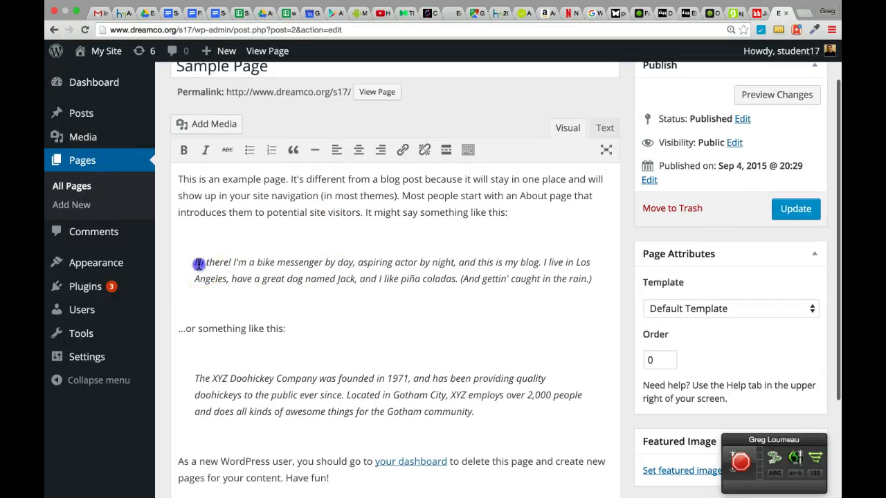
left_click_drag(199, 263, 301, 292)
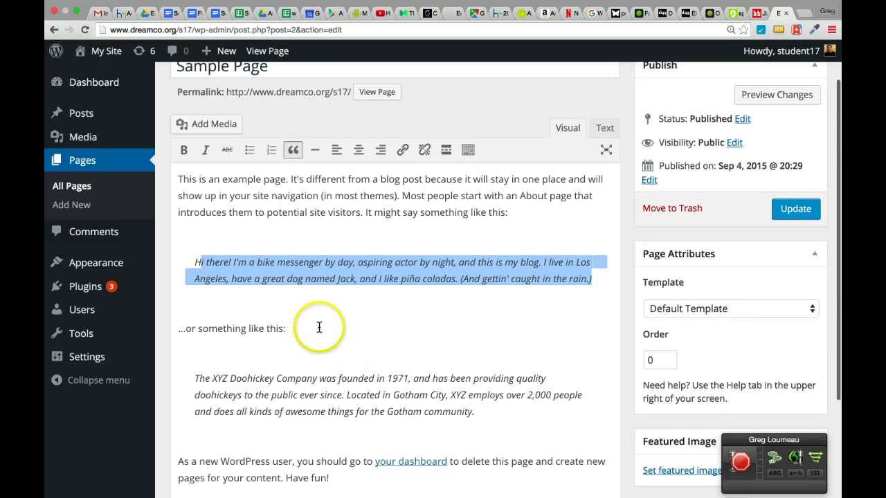
scroll(318, 328, "down", 3)
scroll(319, 328, "up", 5)
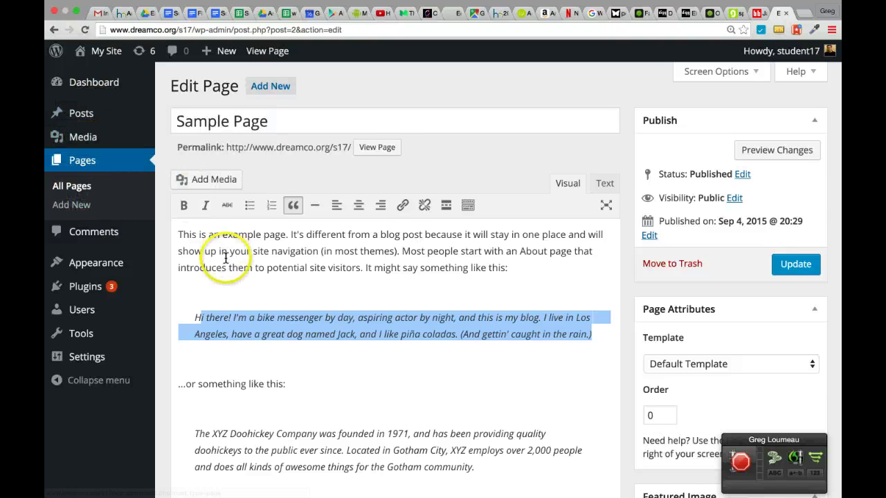
scroll(224, 300, "down", 3)
scroll(236, 297, "up", 3)
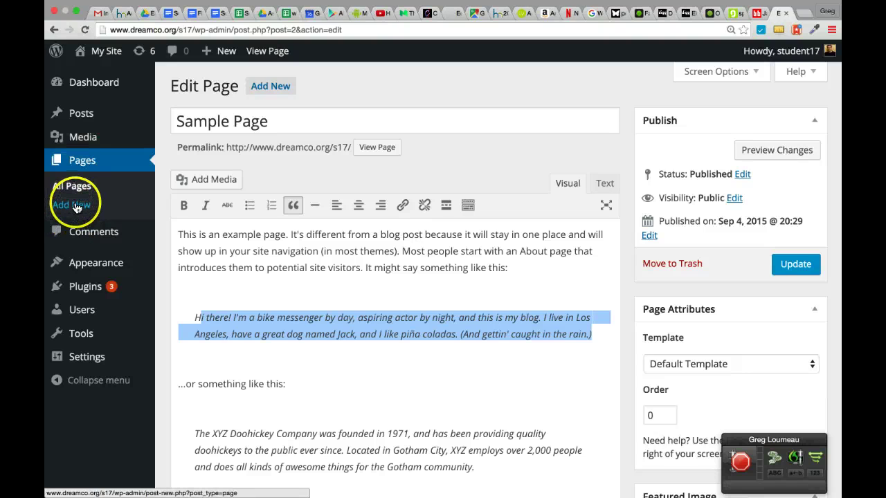
Step: Create a page titled 'Gallery' with the text 'This is my gallery.' and publish it
left_click(268, 92)
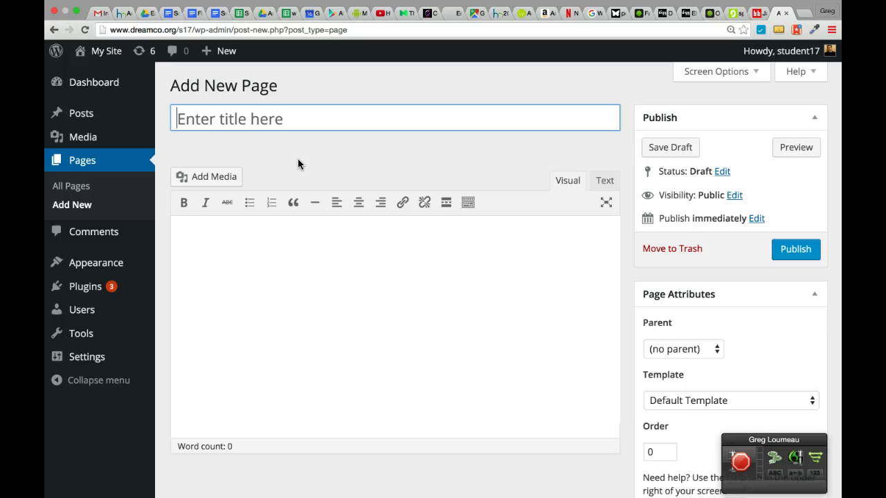
type("Gal")
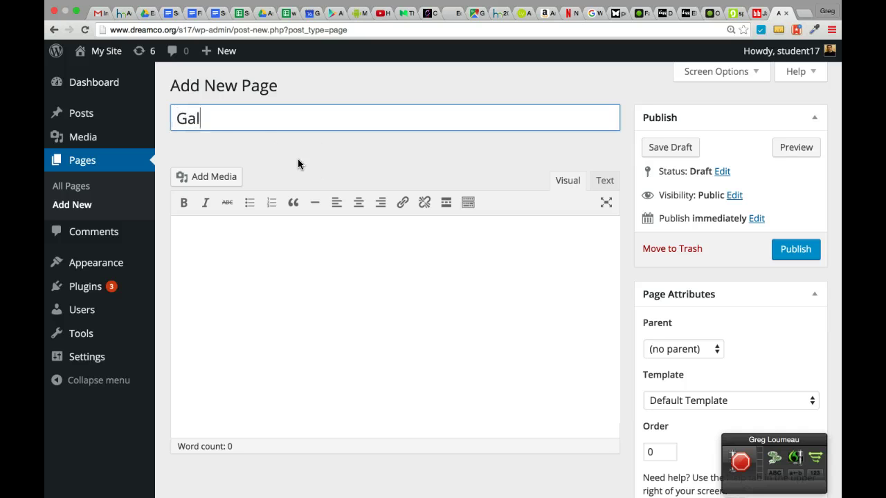
type("lery")
left_click(230, 233)
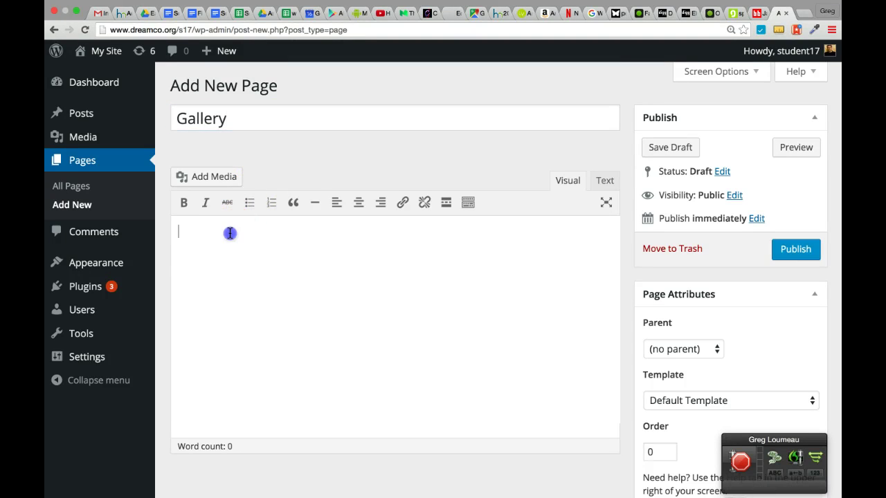
type("This is my gallery.")
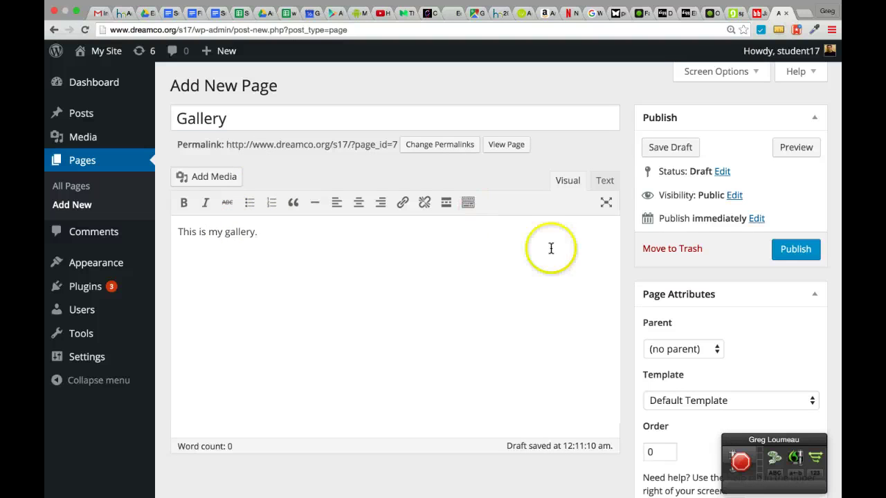
left_click(778, 248)
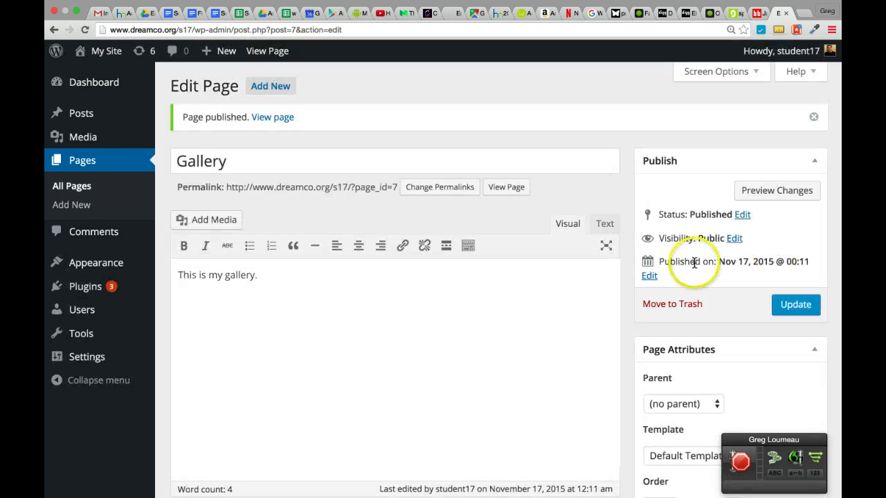
Step: Review the published Gallery page on the site, then return to the HOME page
left_click(265, 122)
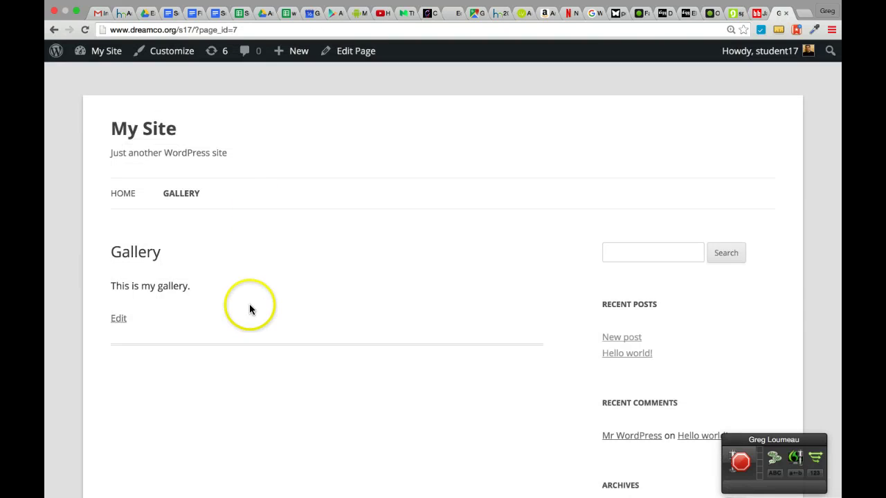
scroll(249, 307, "down", 3)
scroll(224, 243, "up", 3)
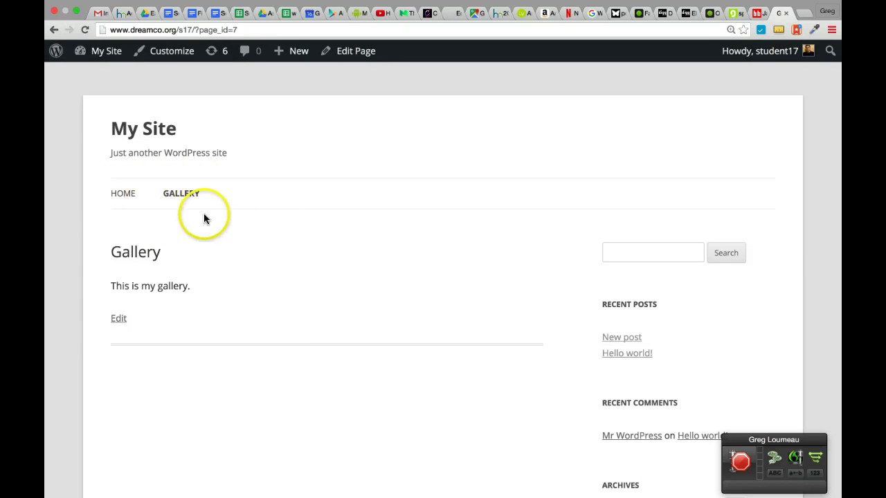
left_click(125, 196)
scroll(223, 376, "down", 3)
scroll(222, 378, "up", 3)
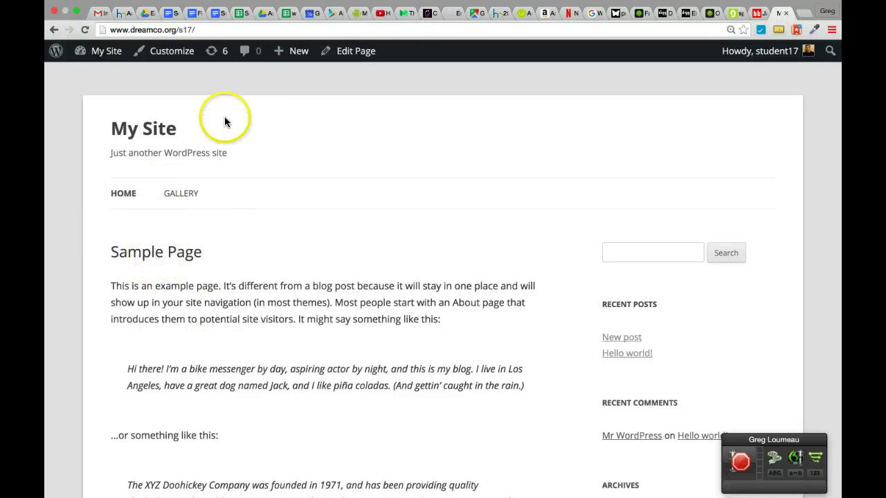
Step: Retitle Sample Page as 'Home', update it, then view the live Gallery page
left_click(347, 52)
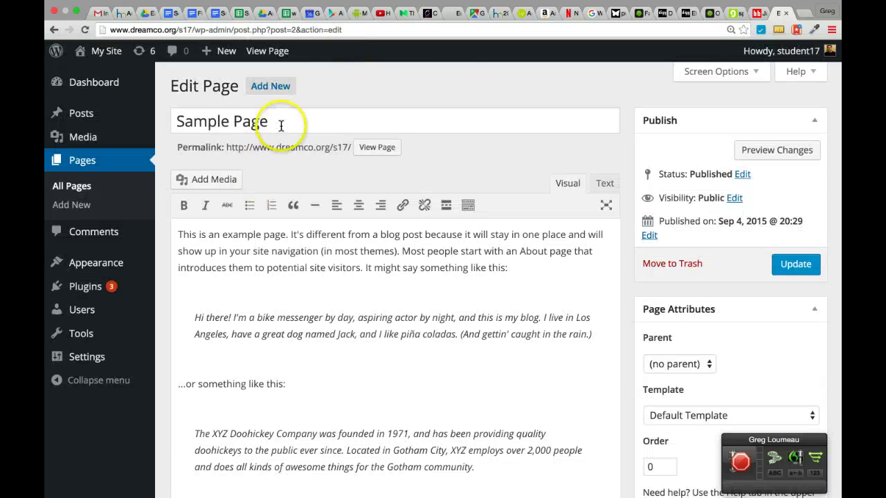
left_click_drag(281, 125, 155, 125)
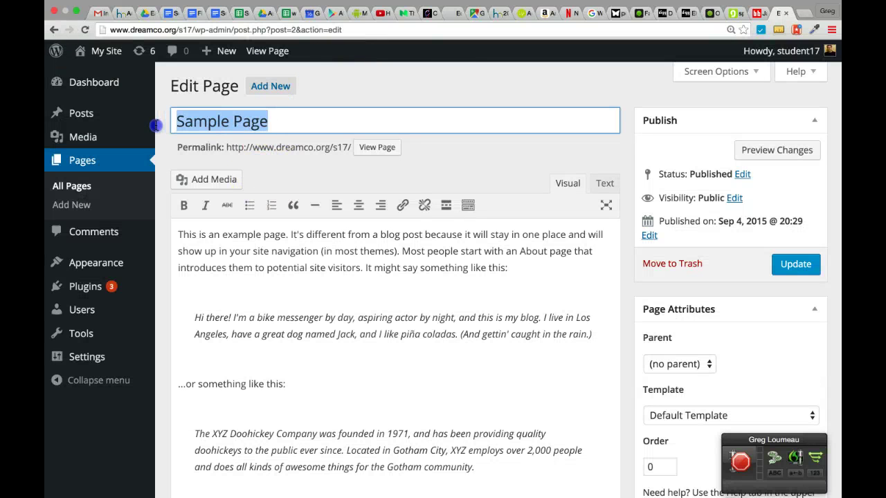
type("Home")
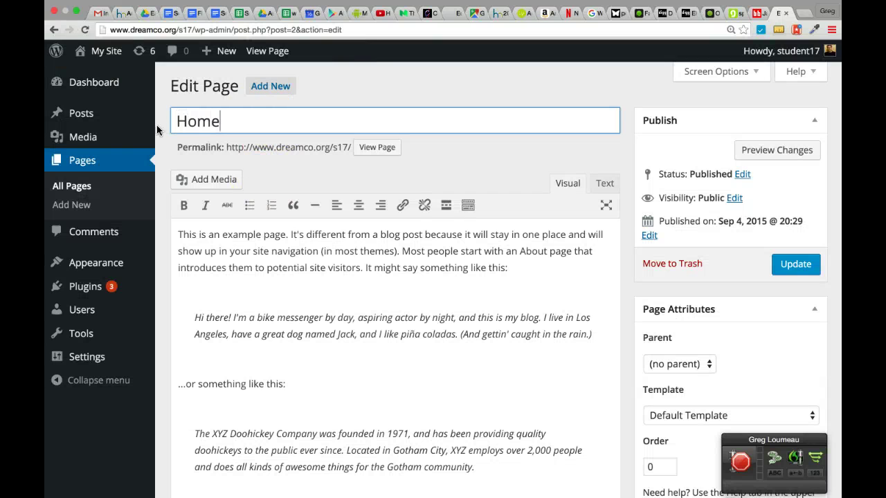
left_click(794, 268)
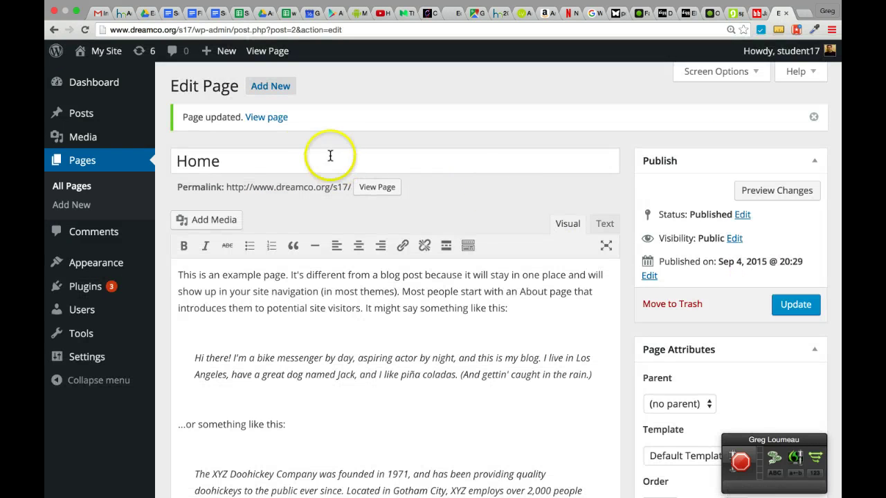
left_click(280, 119)
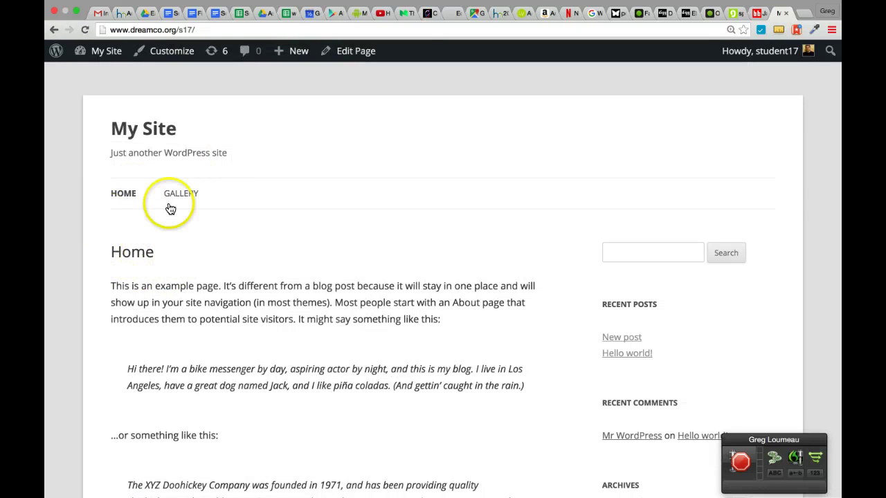
left_click(178, 194)
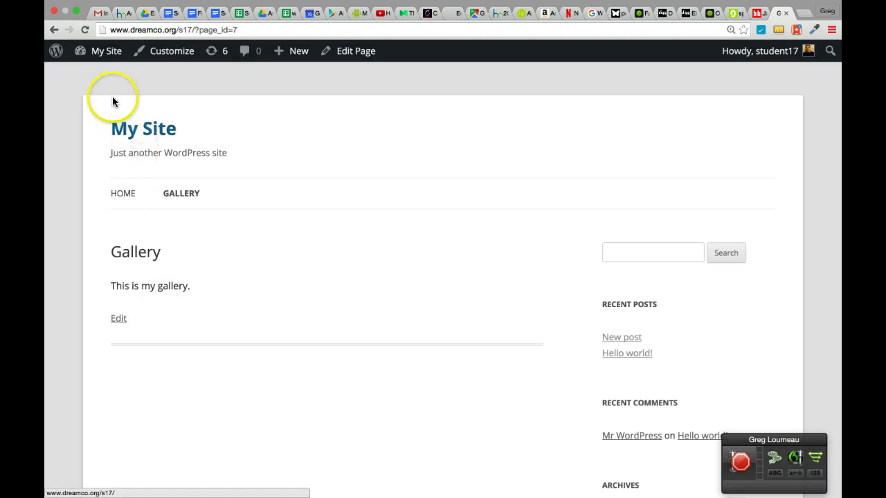
Step: Open the 'Home - Front Page' editor from Pages > All Pages
mouse_move(103, 59)
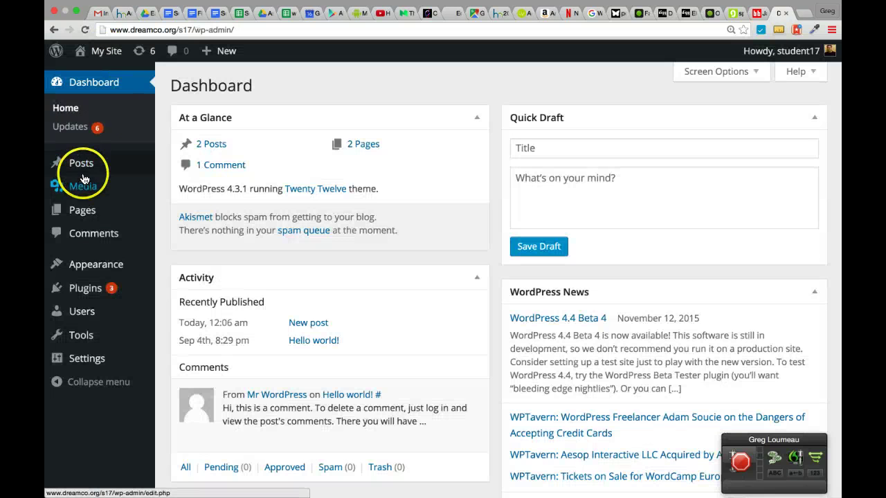
mouse_move(87, 194)
mouse_move(93, 210)
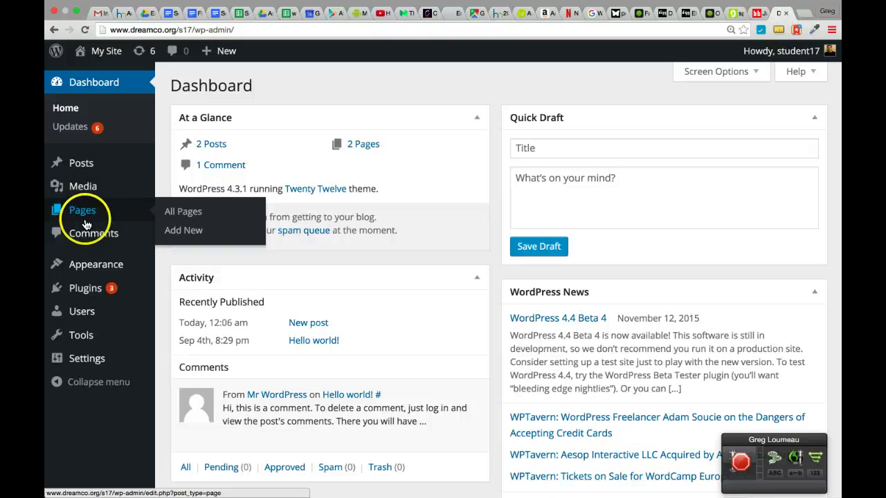
left_click(187, 213)
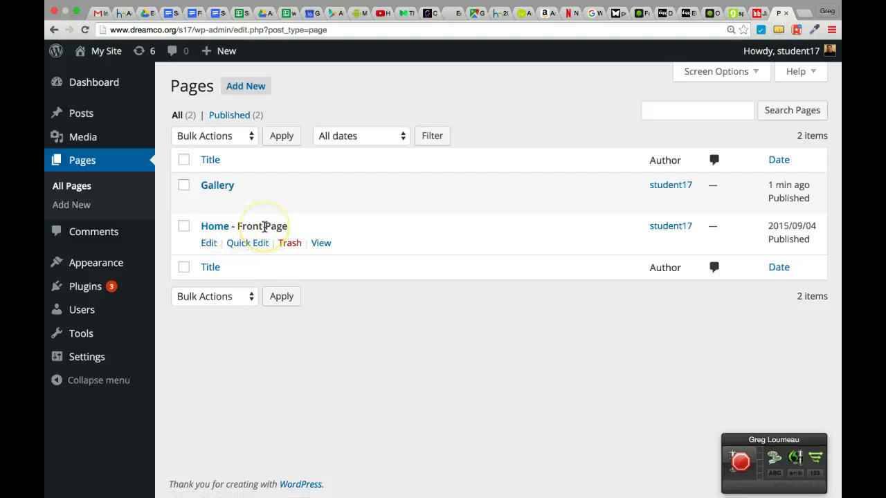
left_click(209, 228)
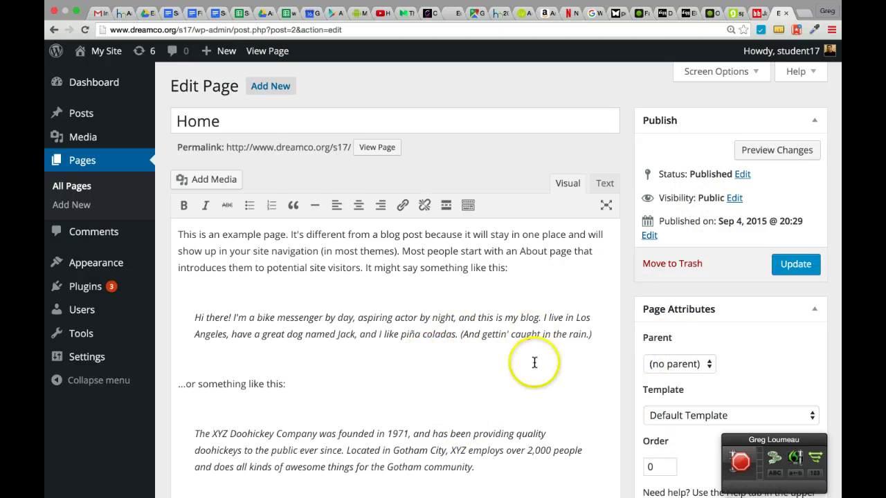
Step: Give the Home page the Front Page Template, update it, and view the live page
scroll(741, 376, "down", 3)
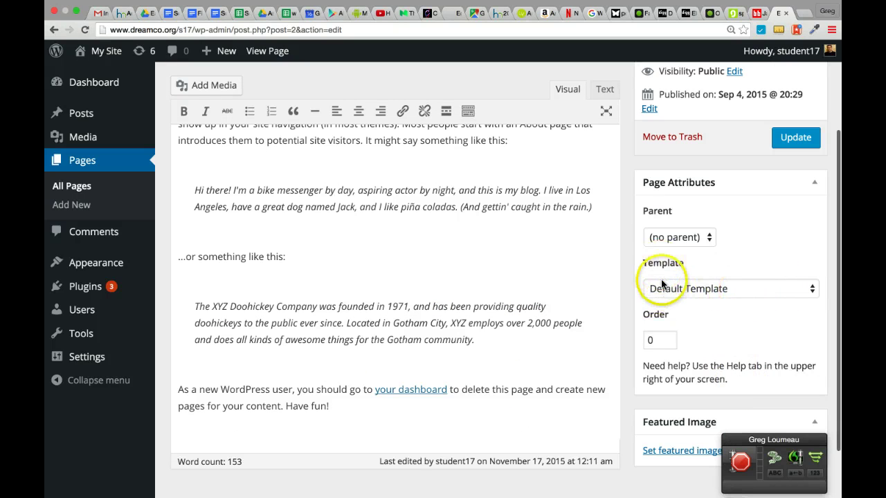
left_click(811, 291)
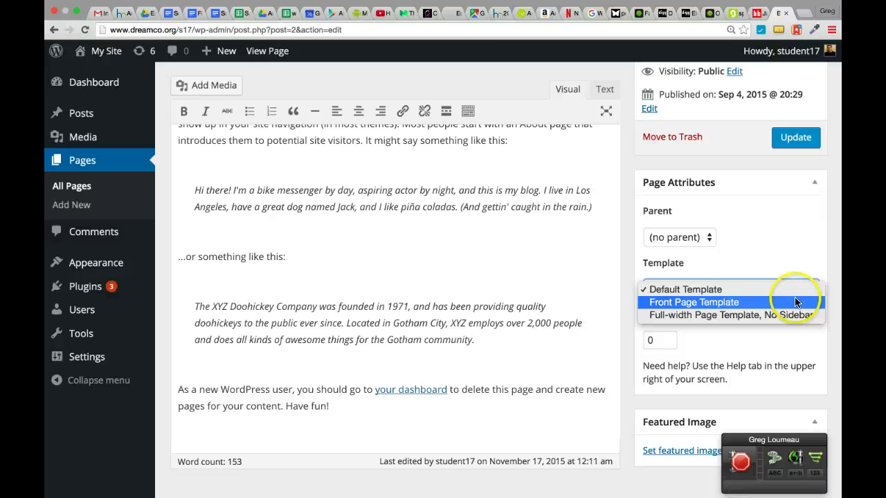
left_click(794, 299)
left_click(797, 144)
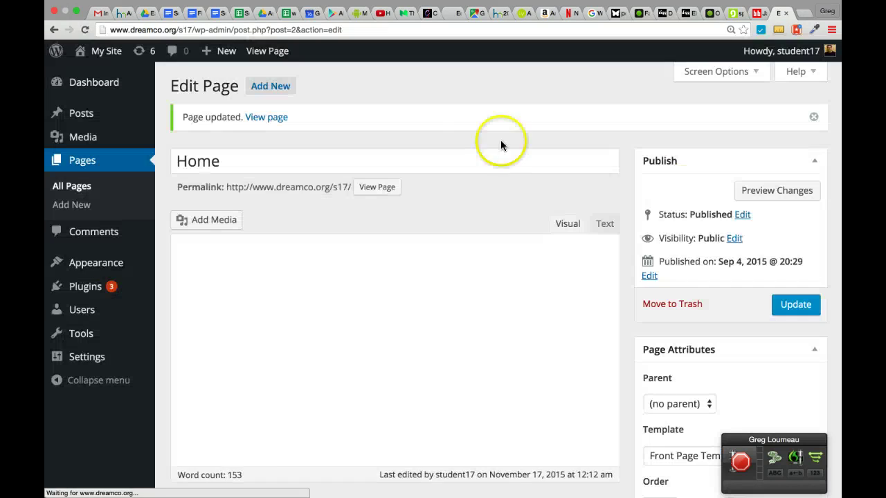
left_click(377, 190)
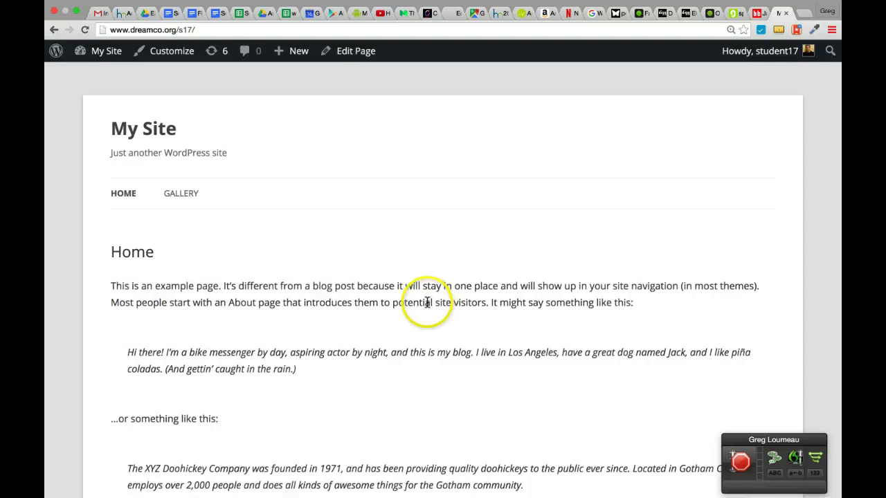
scroll(704, 360, "down", 5)
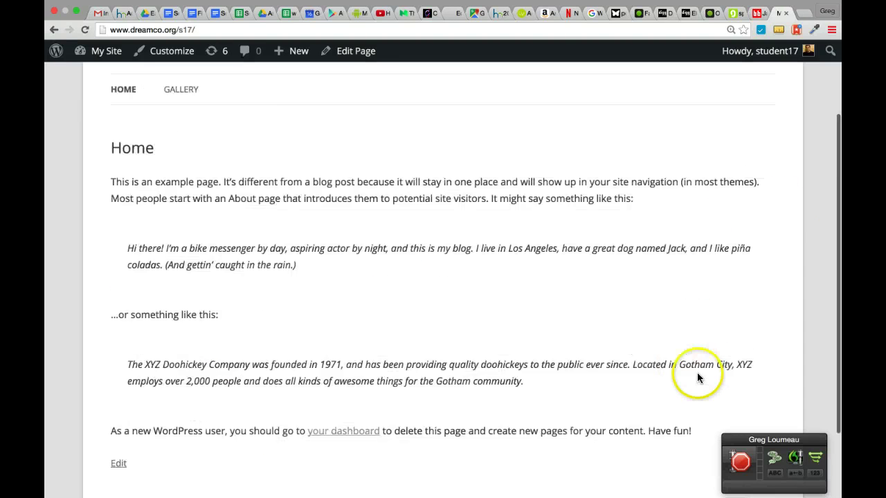
scroll(538, 183, "up", 5)
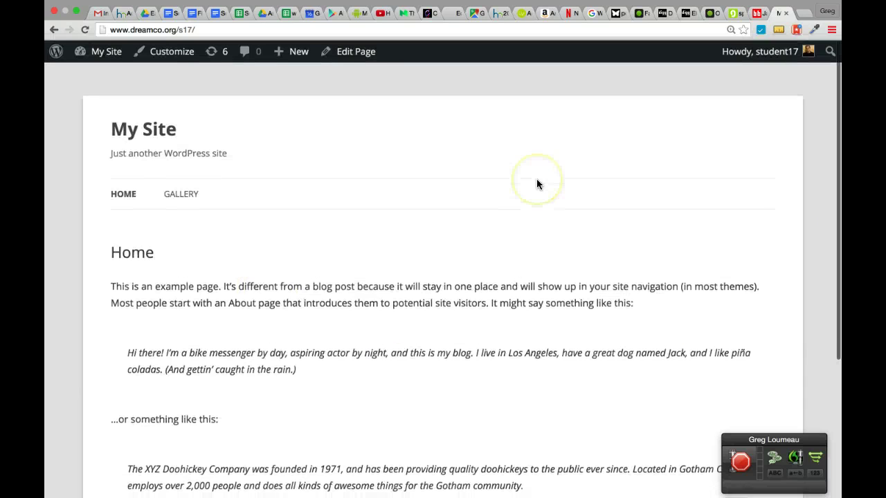
left_click(107, 102)
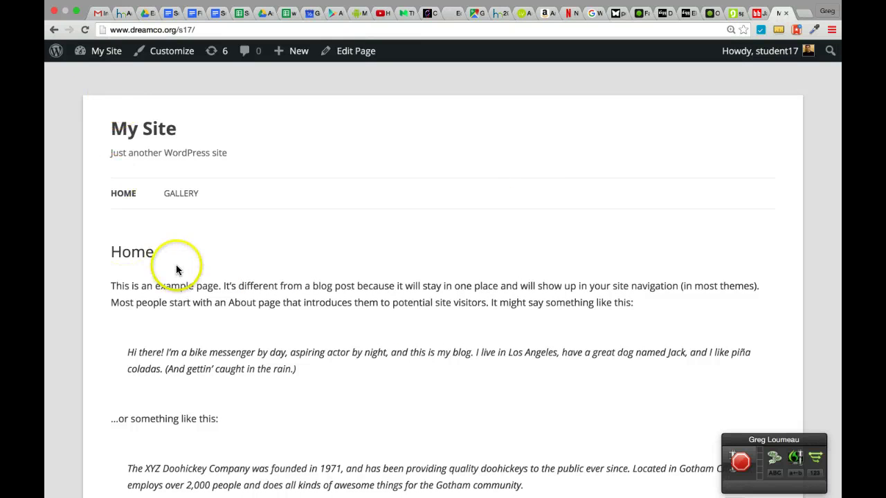
scroll(190, 271, "down", 5)
scroll(190, 274, "up", 5)
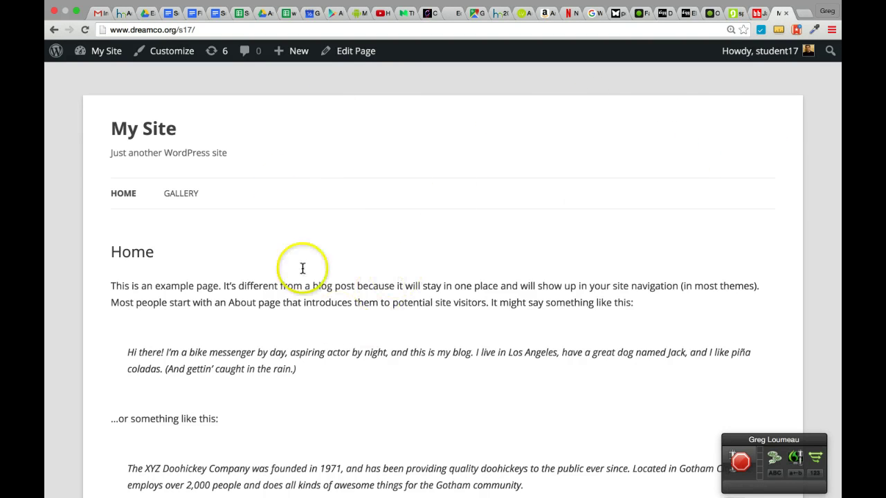
scroll(437, 251, "down", 3)
scroll(436, 251, "up", 3)
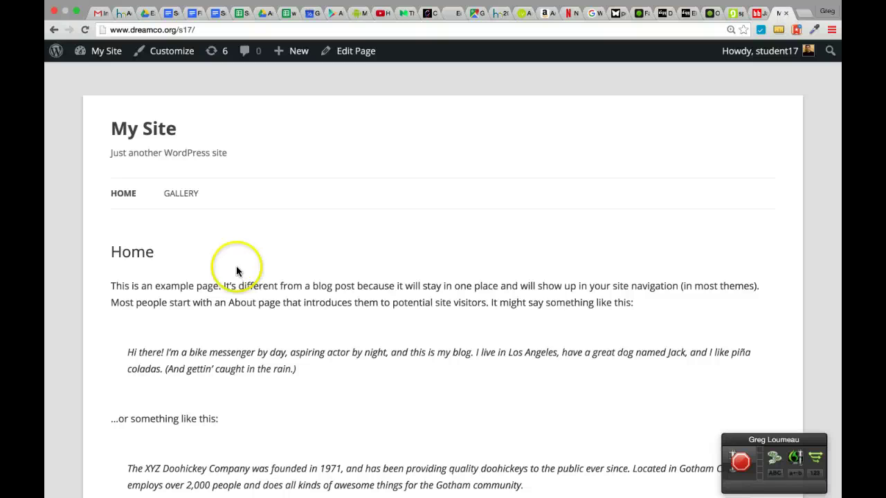
left_click(179, 196)
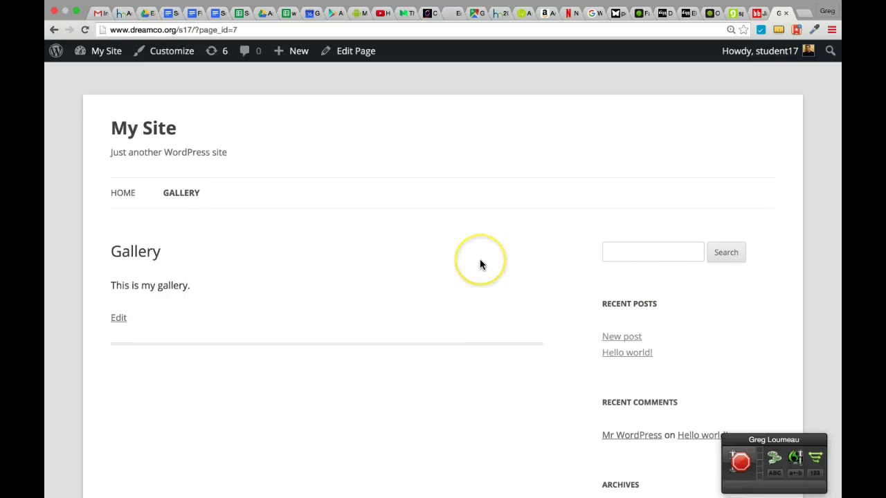
scroll(480, 259, "down", 3)
scroll(479, 259, "up", 2)
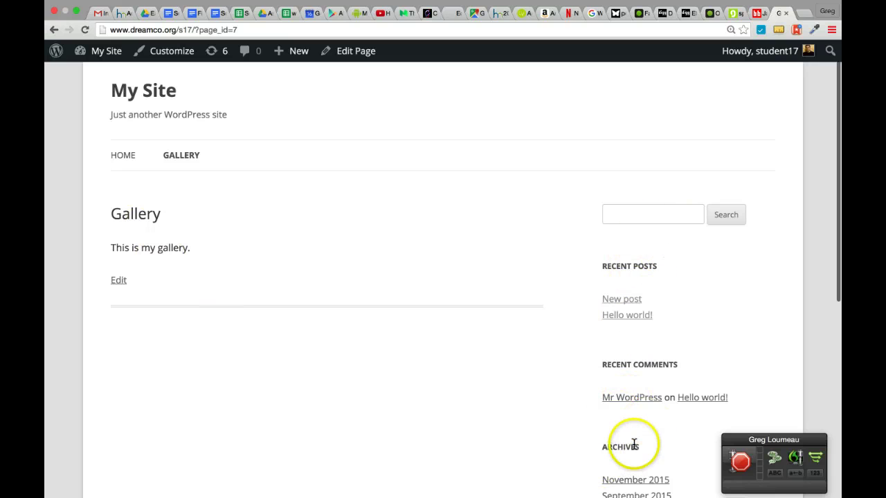
scroll(633, 446, "down", 4)
scroll(634, 443, "up", 2)
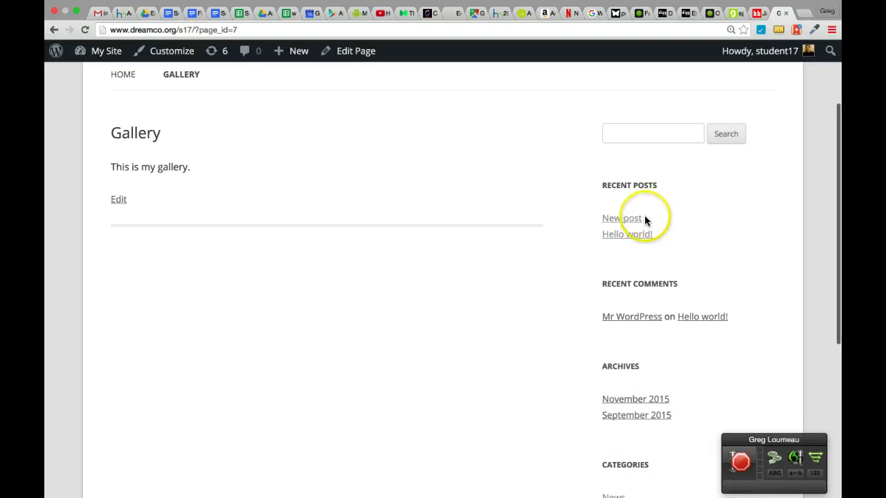
scroll(649, 264, "down", 6)
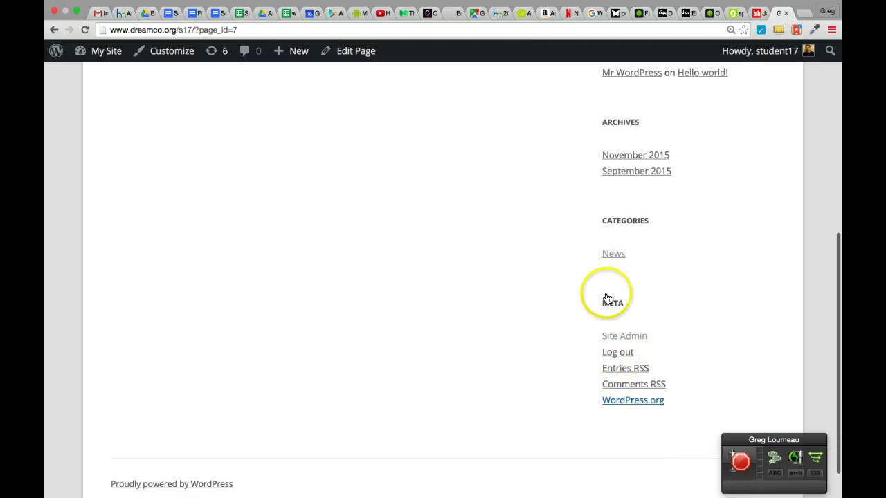
scroll(540, 312, "up", 9)
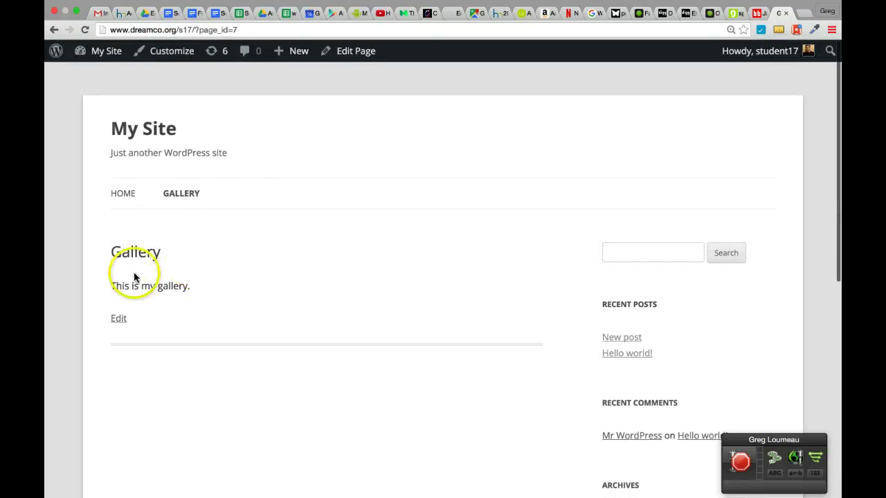
Step: Switch the Gallery page to 'Full-width Page Template, No Sidebar', update it, and view it live
left_click(351, 54)
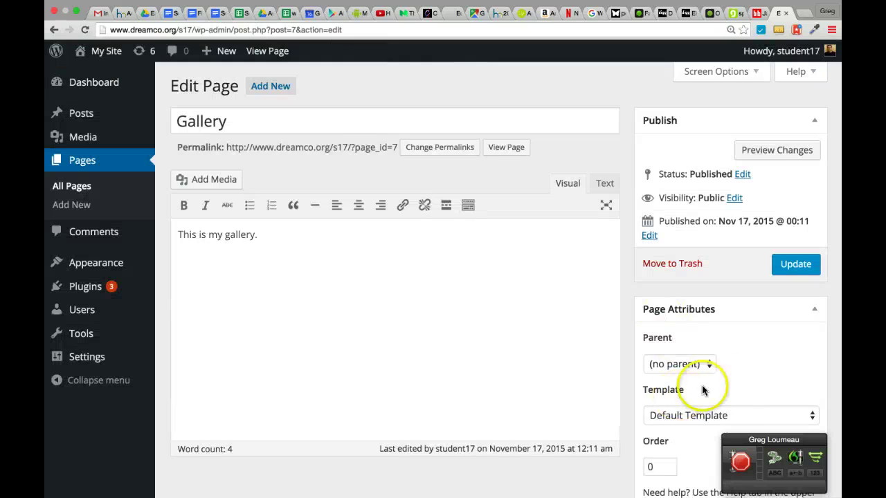
scroll(769, 356, "down", 3)
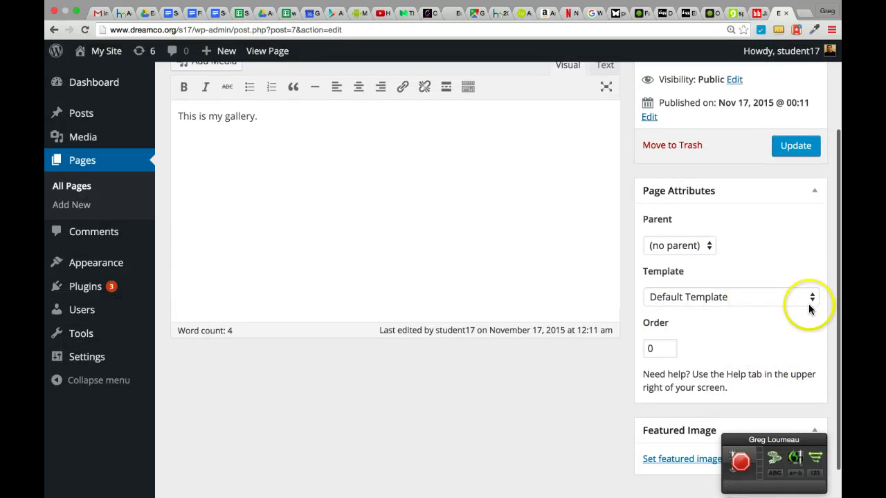
left_click(810, 308)
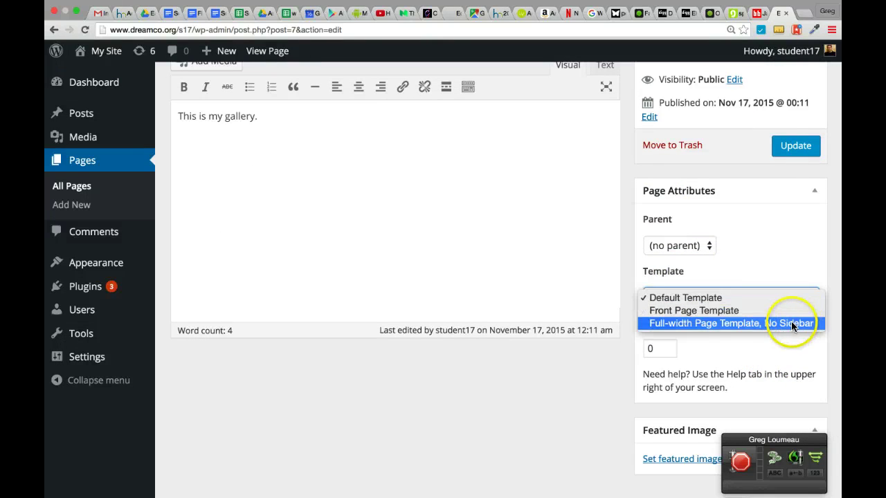
left_click(723, 324)
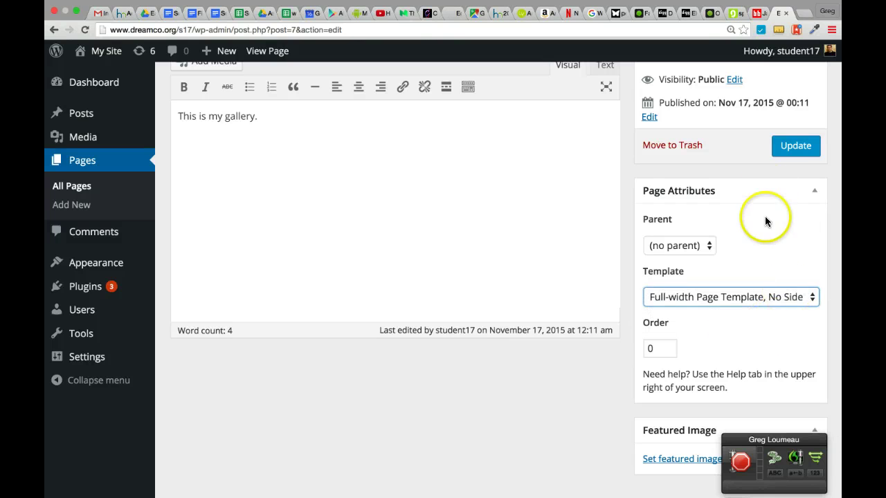
left_click(787, 154)
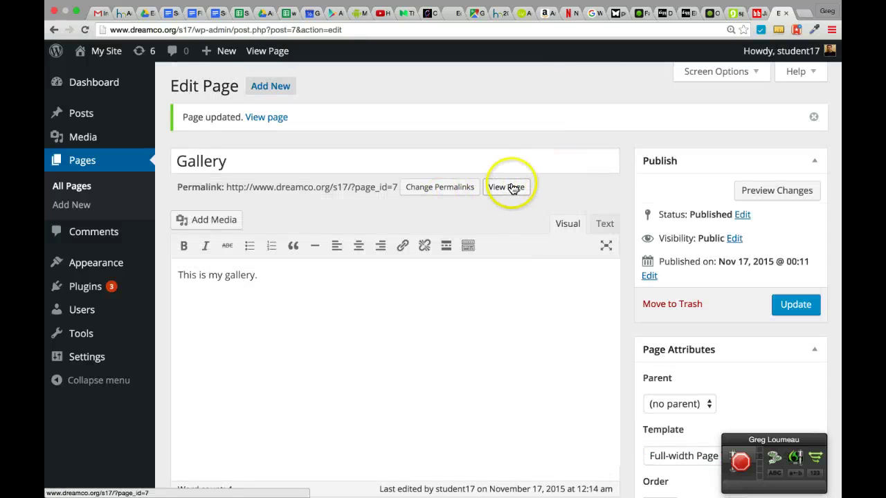
left_click(513, 187)
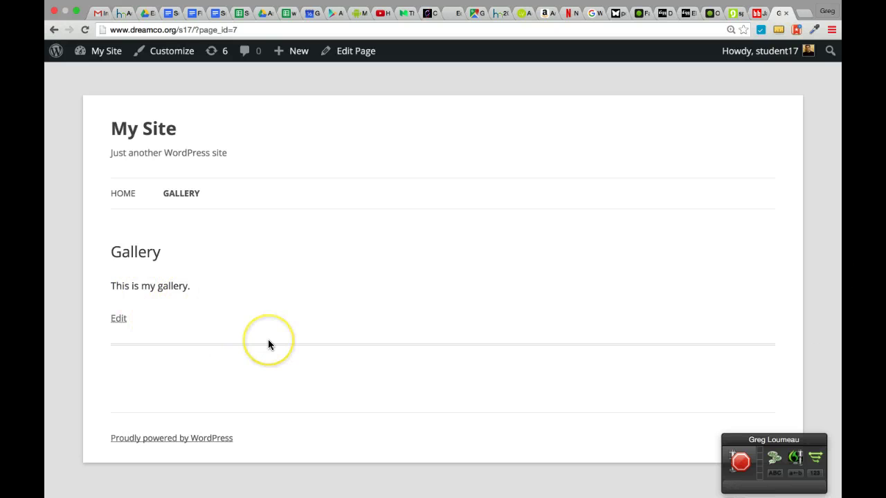
Step: Go to the site's Home page and scroll through its example text in the wide layout
left_click(119, 196)
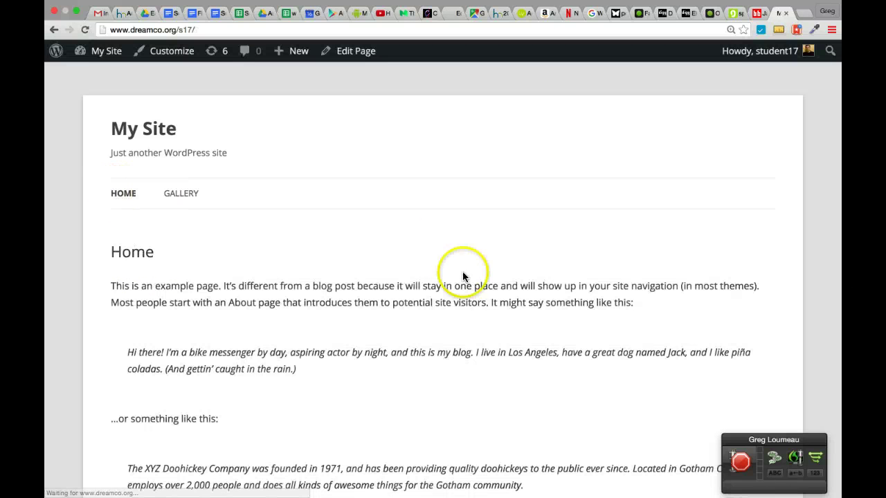
scroll(511, 307, "down", 5)
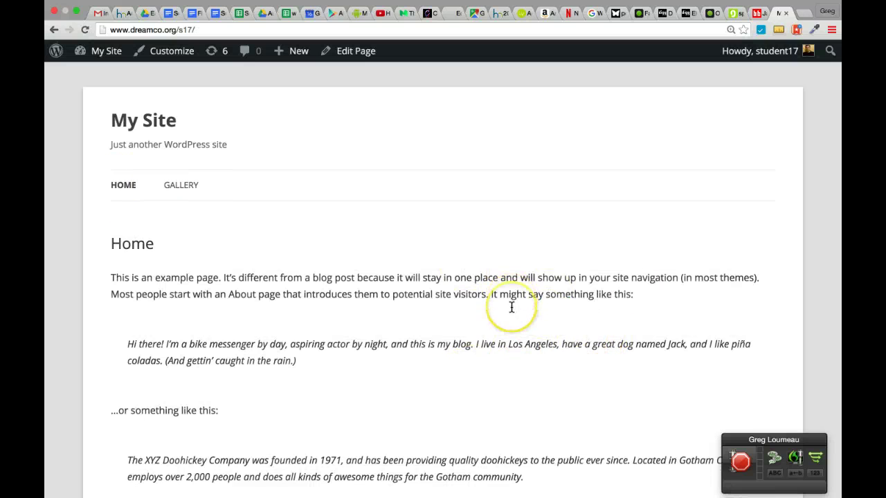
scroll(511, 307, "up", 5)
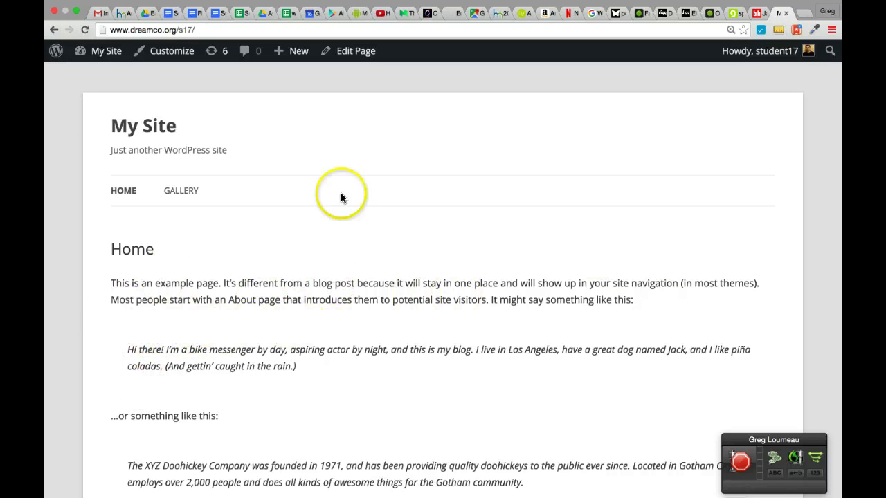
scroll(485, 292, "down", 3)
scroll(486, 292, "up", 3)
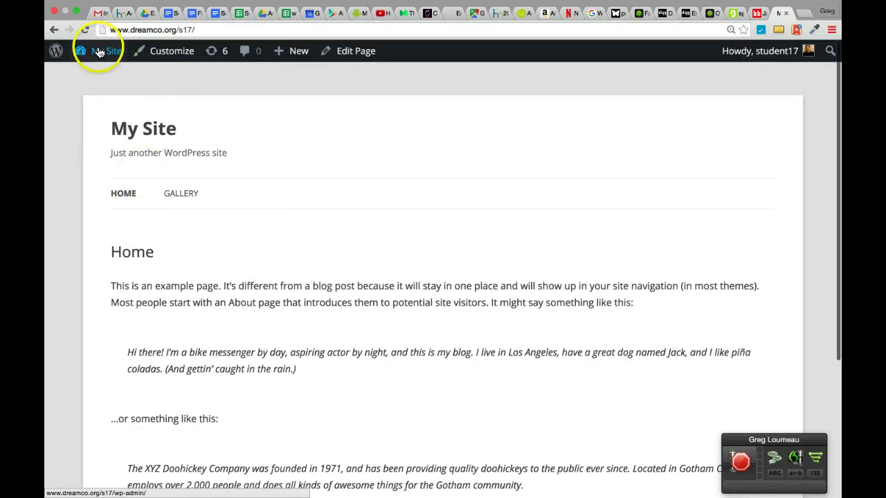
Step: Go via Dashboard to Pages > All Pages and open 'Gallery' for editing
mouse_move(90, 50)
left_click(100, 82)
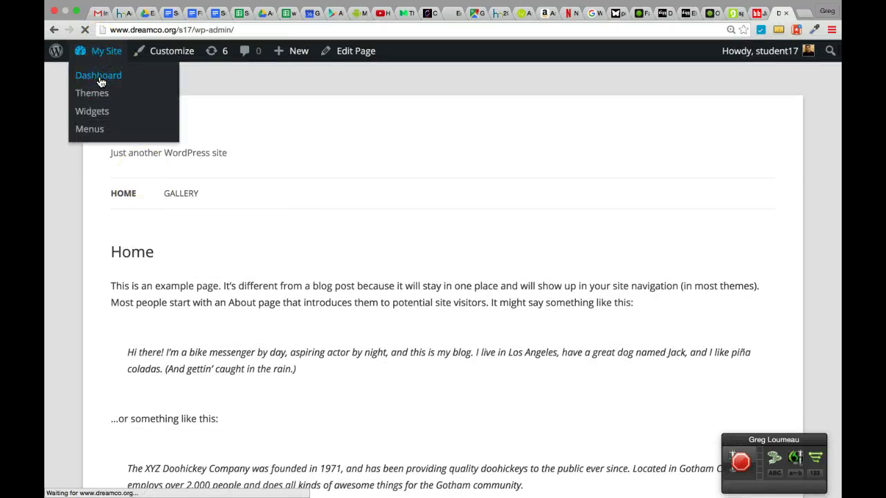
mouse_move(103, 207)
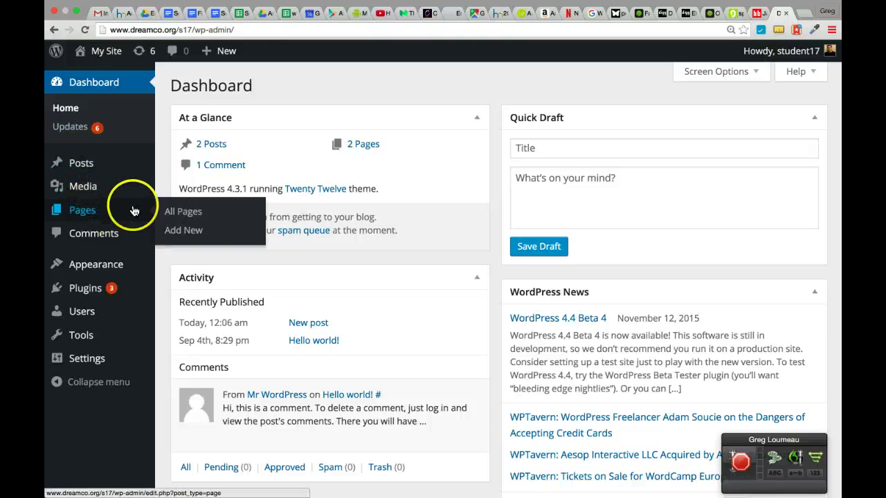
left_click(186, 213)
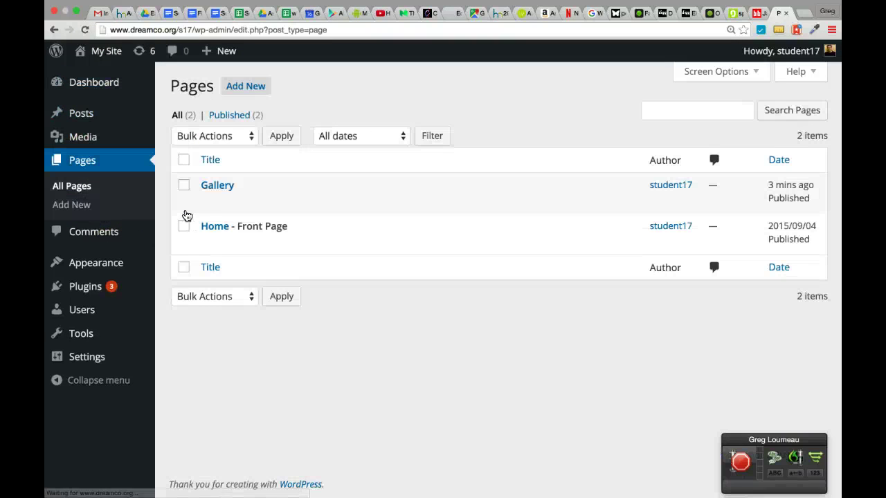
left_click(218, 184)
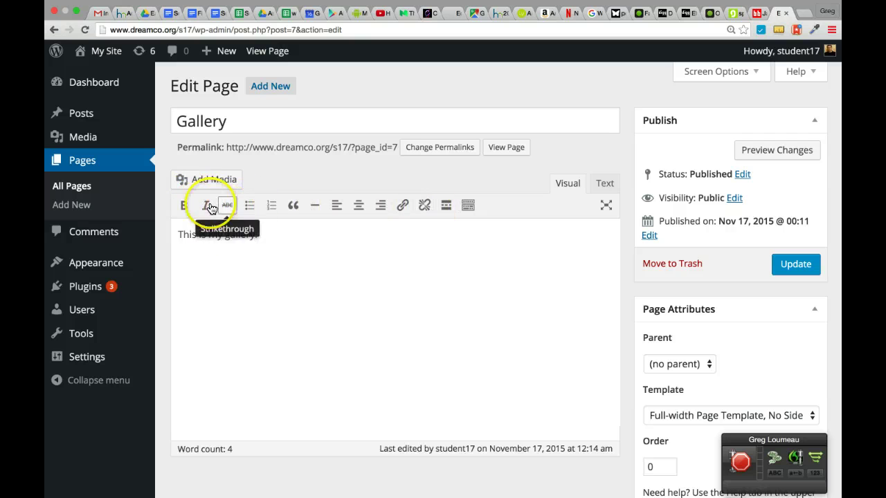
Step: Make 'gallery' bold, 'This' italic and 'my' strikethrough in the first sentence
left_click(238, 239)
left_click(181, 206)
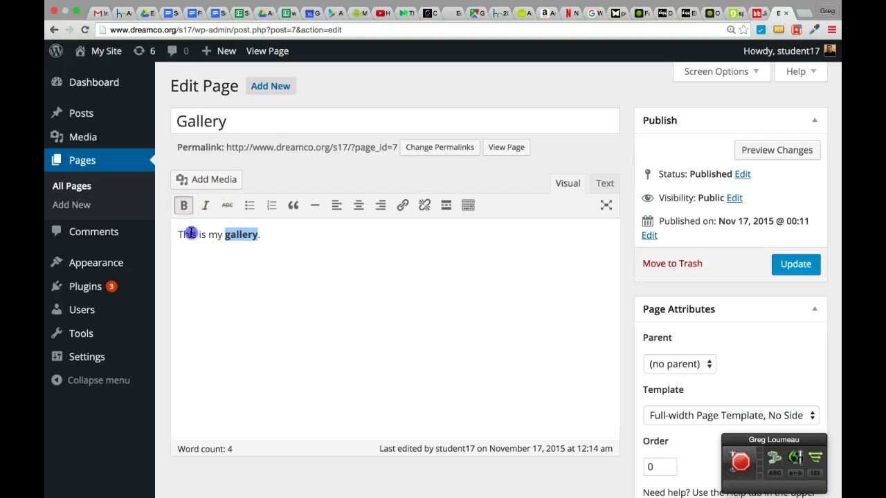
double_click(187, 234)
left_click(205, 207)
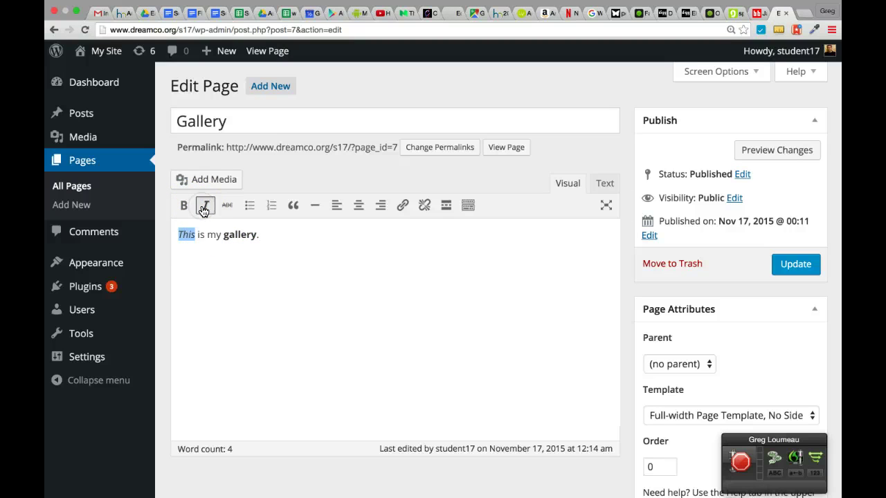
left_click(214, 236)
left_click(227, 205)
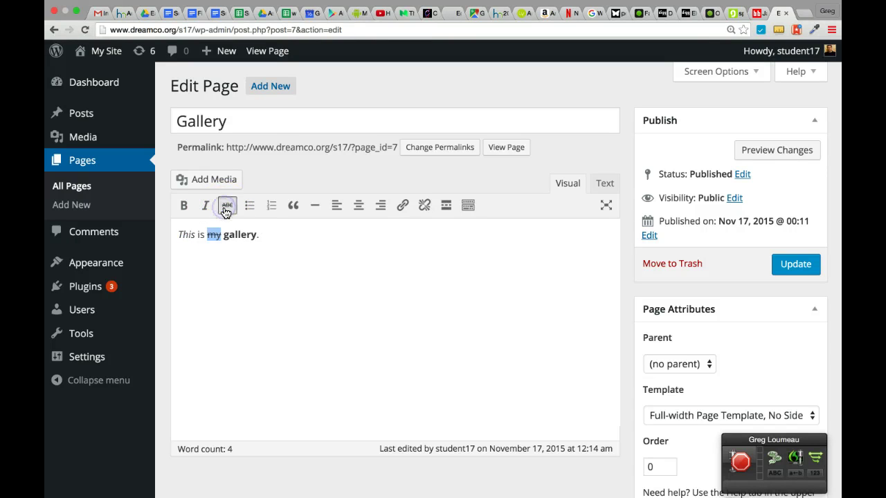
Step: Add lines apple, pear and tomato and format them as a numbered list
left_click(266, 235)
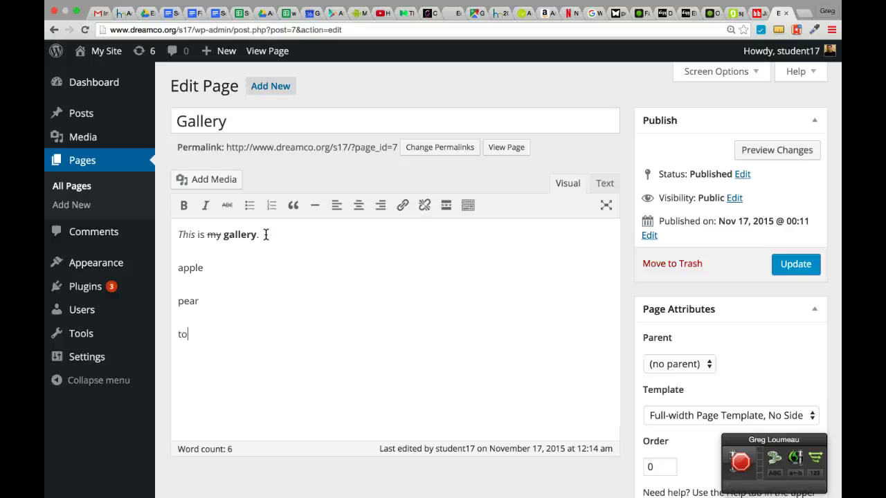
left_click(255, 232)
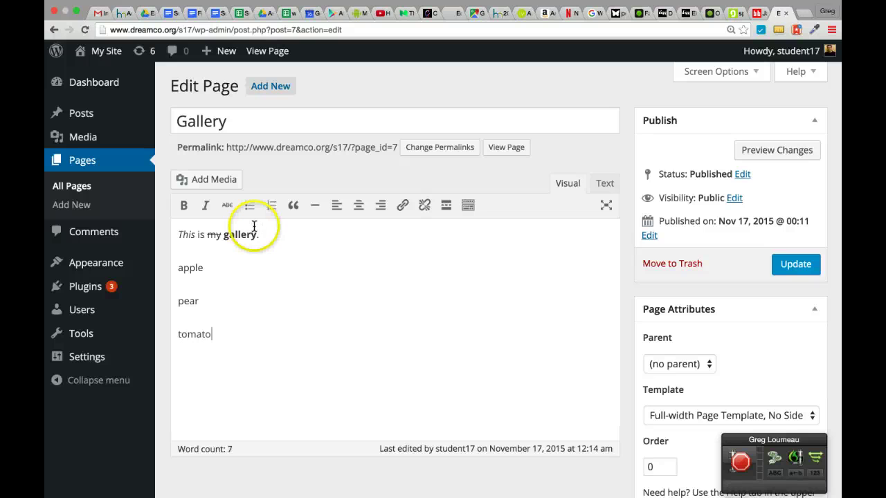
left_click_drag(211, 334, 156, 270)
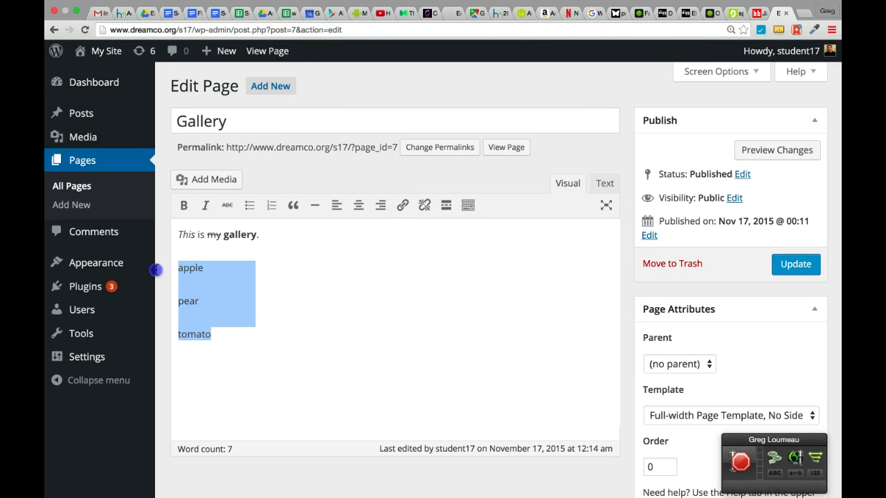
left_click(248, 205)
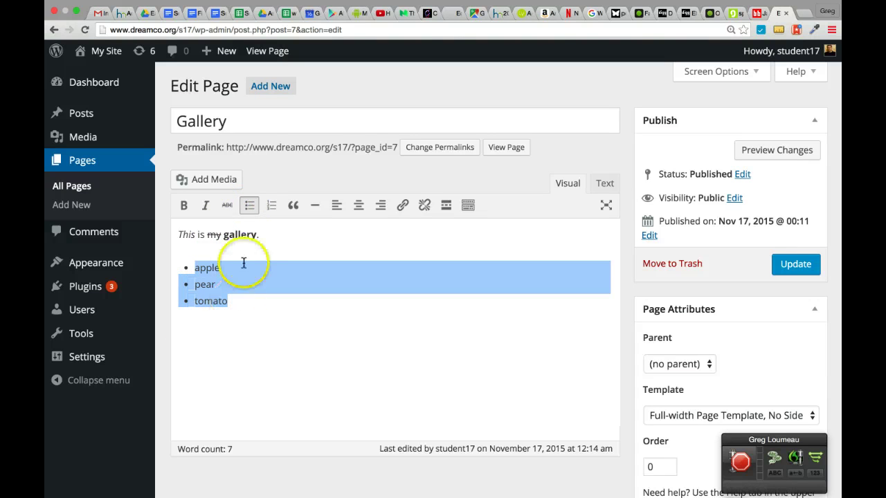
left_click(271, 205)
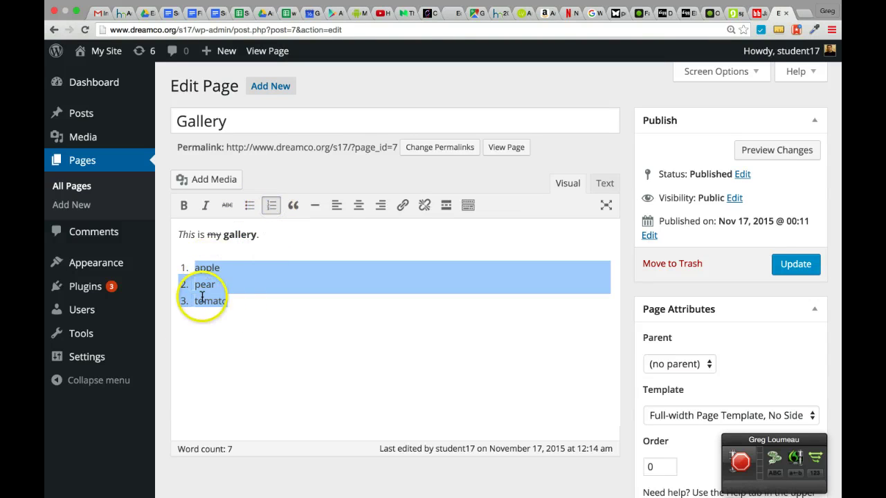
left_click(191, 269)
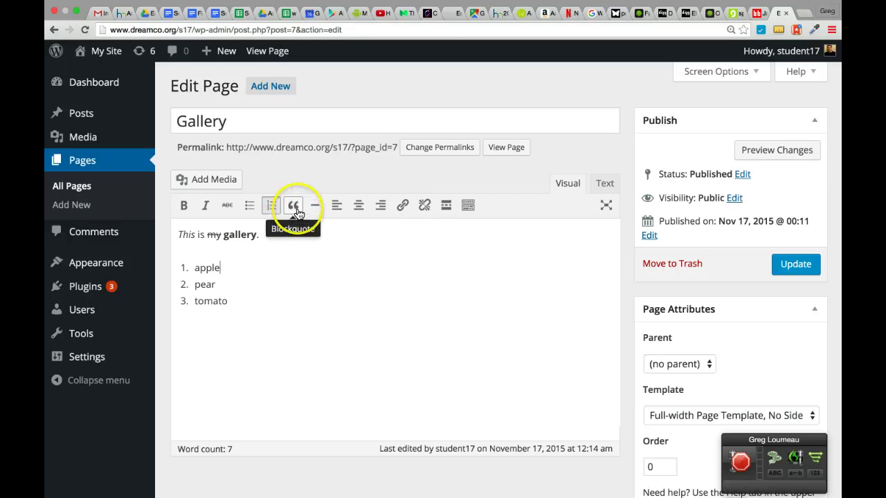
left_click(238, 301)
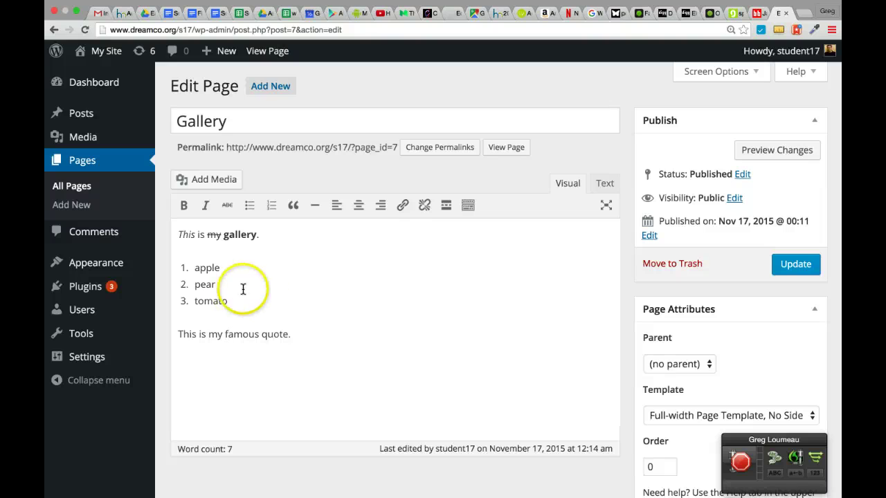
left_click_drag(305, 334, 172, 334)
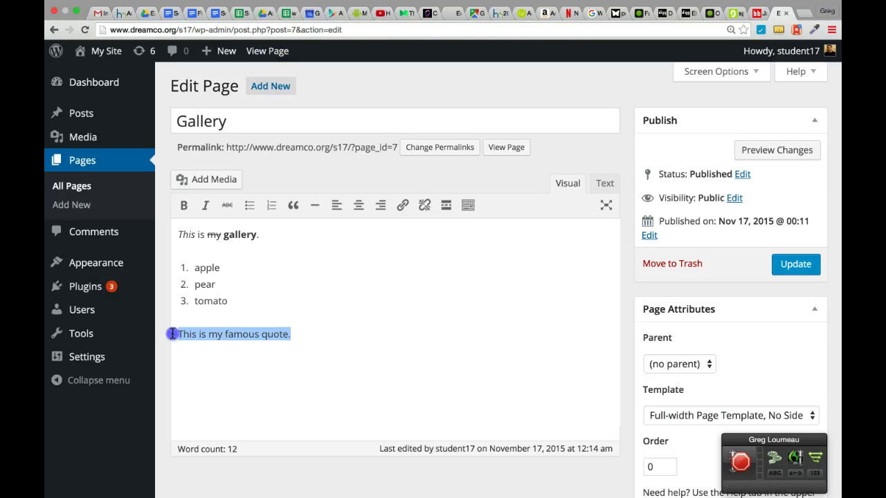
left_click(295, 206)
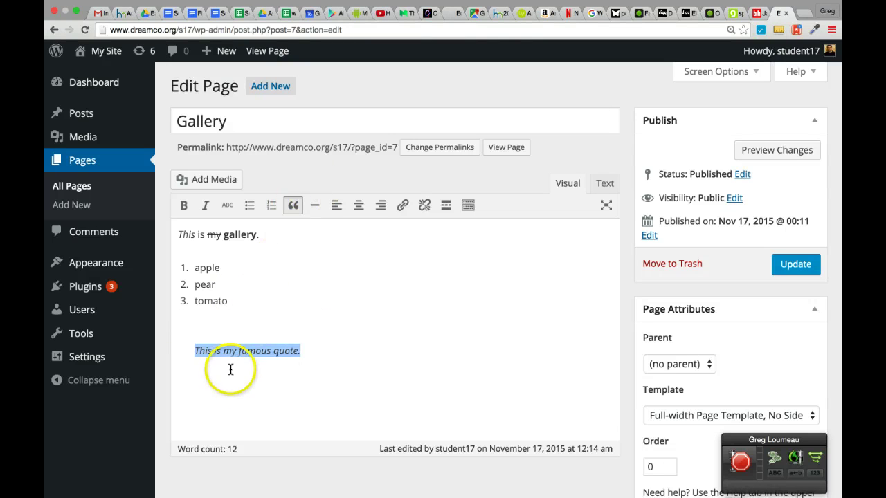
left_click(302, 351)
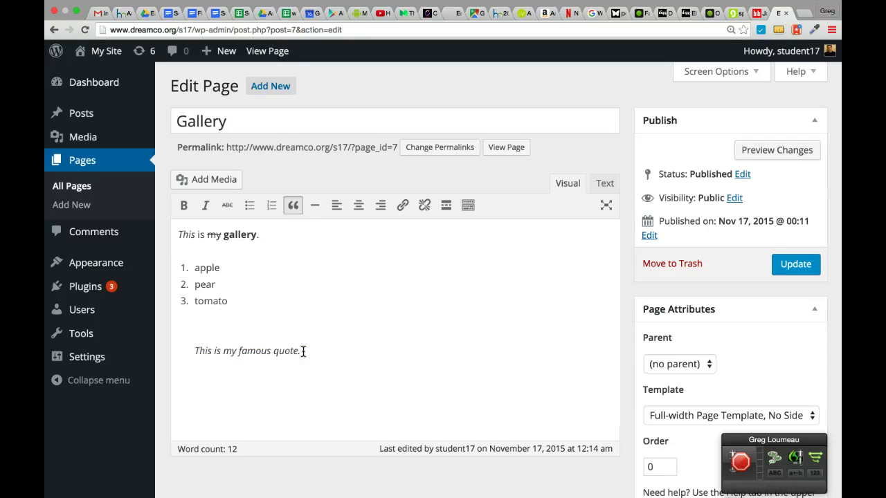
key("Return")
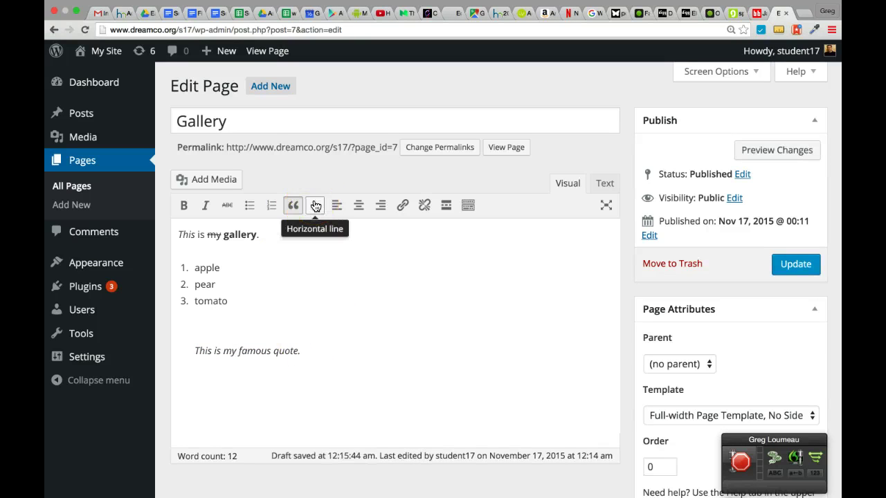
left_click(315, 206)
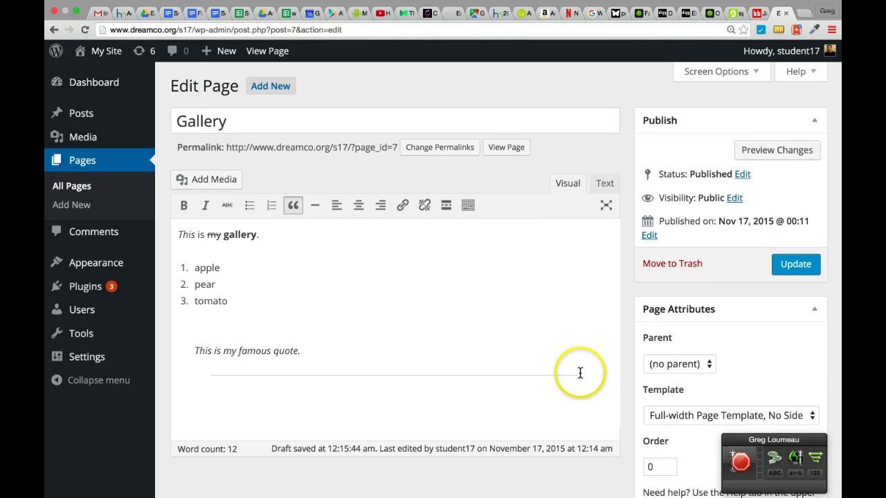
key("BackSpace")
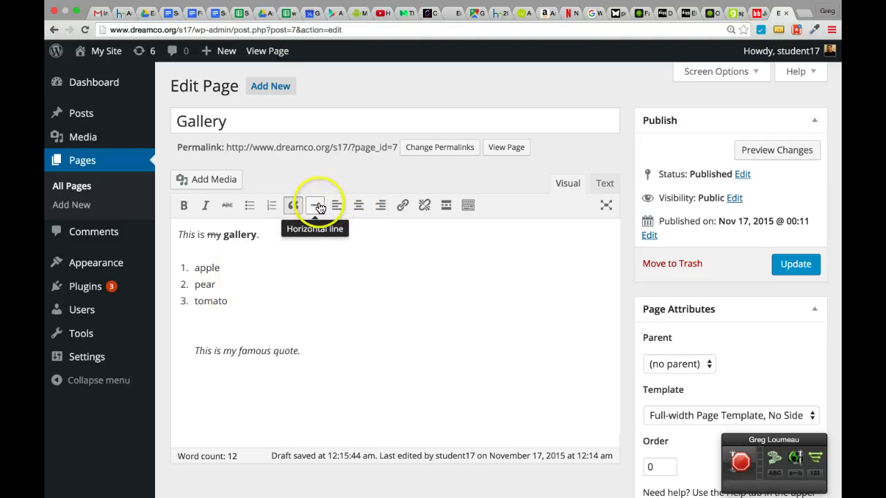
left_click_drag(277, 232, 172, 238)
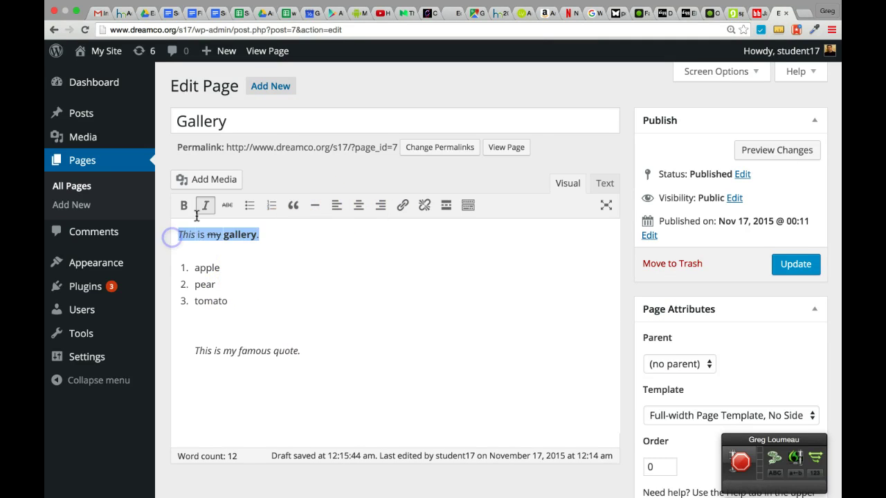
Step: Try centre and right alignment on the first line, then return it to left alignment
left_click(359, 205)
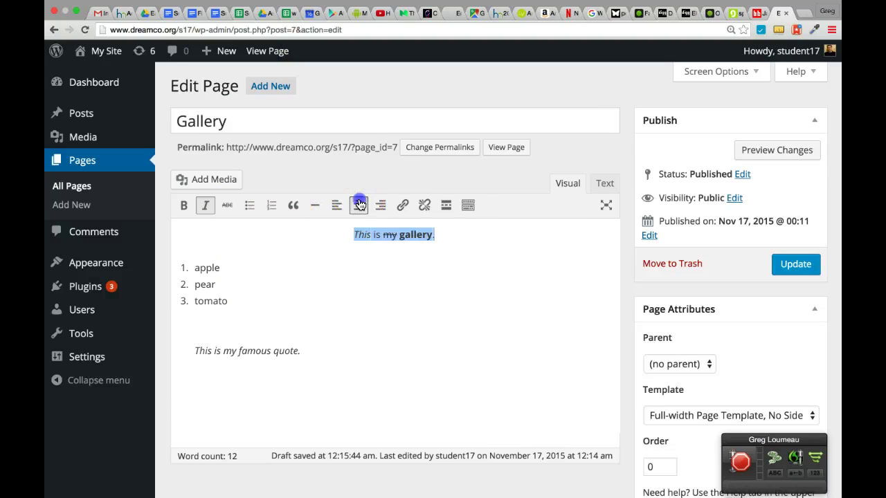
left_click(380, 205)
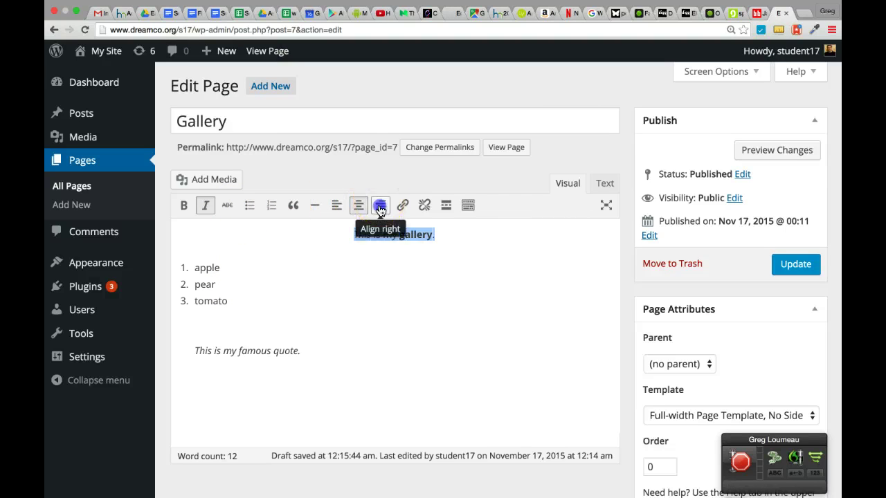
left_click(334, 206)
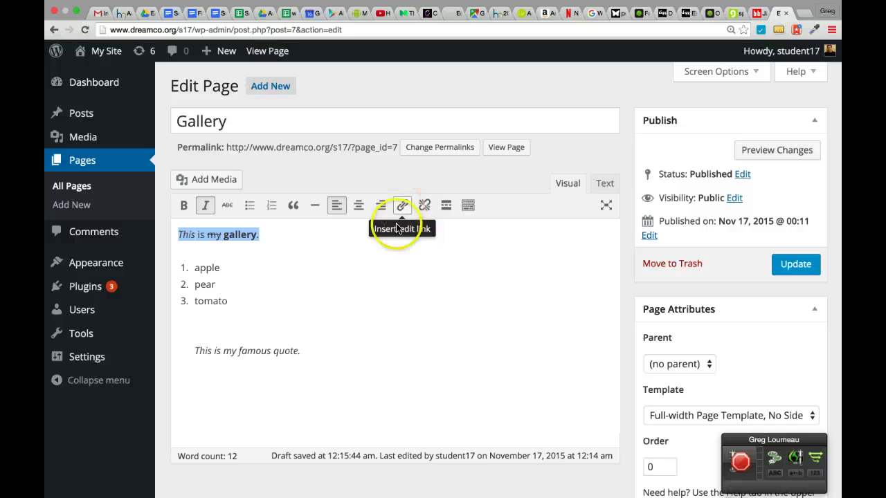
left_click(373, 247)
double_click(205, 269)
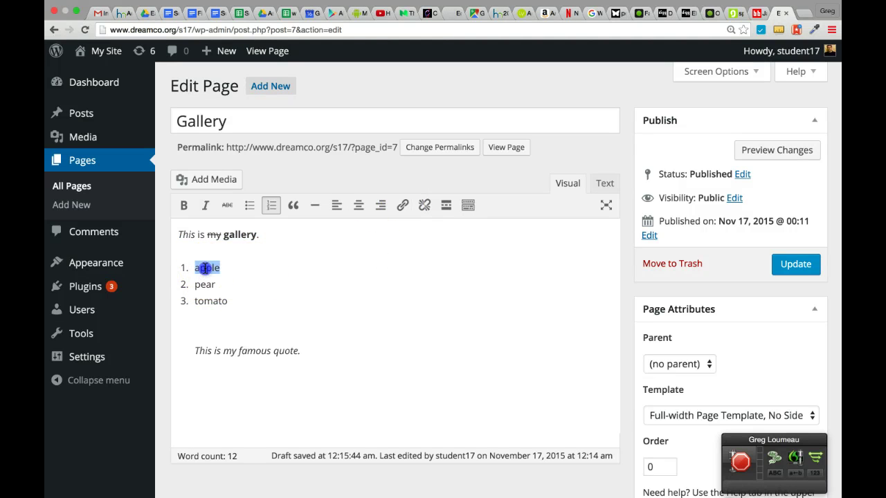
left_click(403, 206)
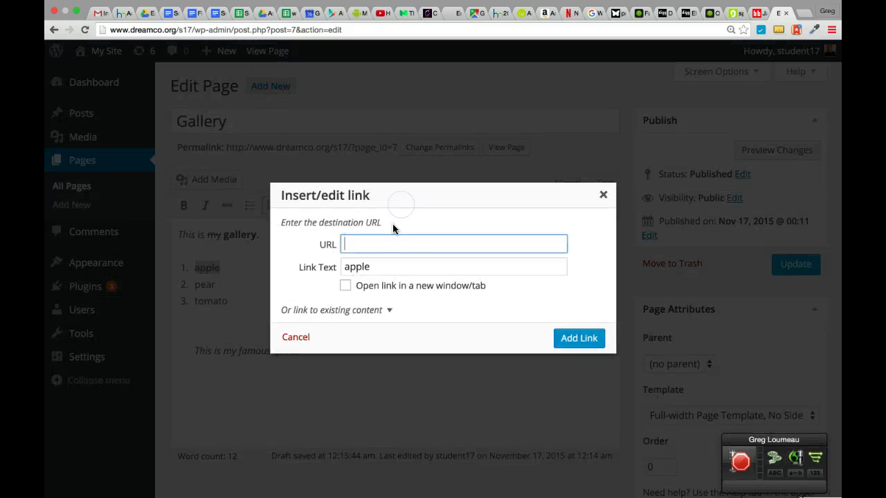
type("htt")
type("p://www.yahoo.com")
left_click(415, 268)
left_click(573, 338)
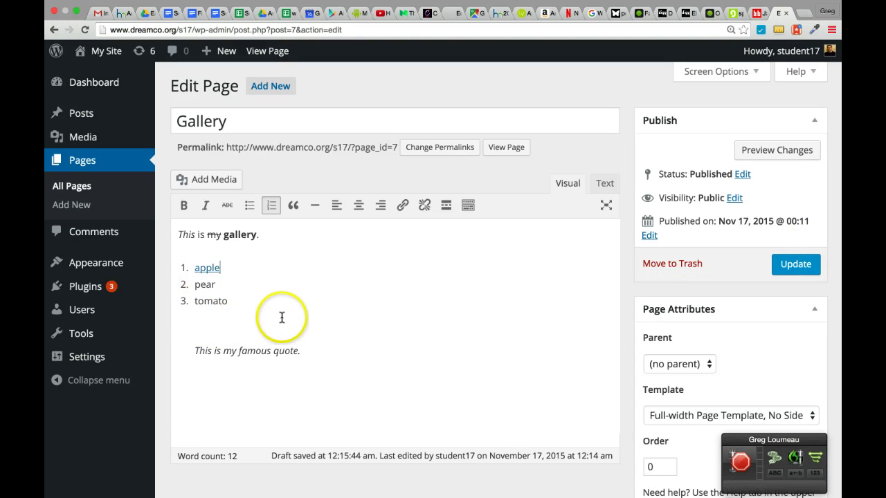
left_click(207, 268)
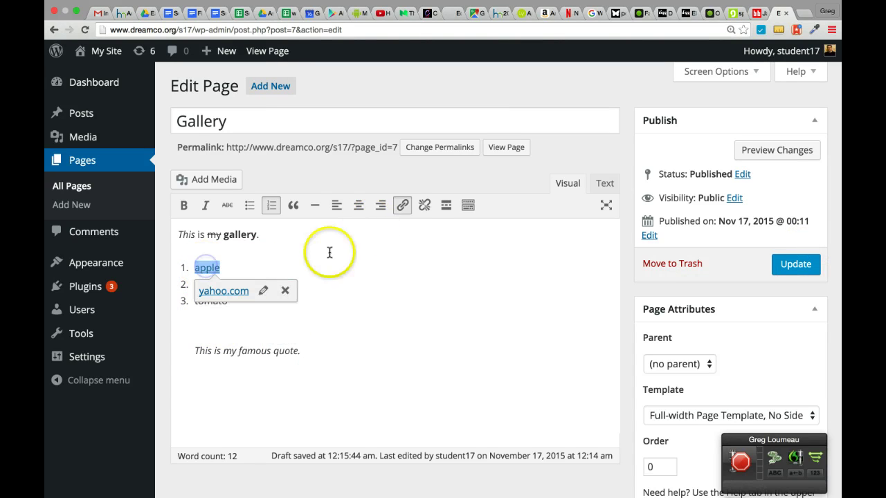
left_click(423, 207)
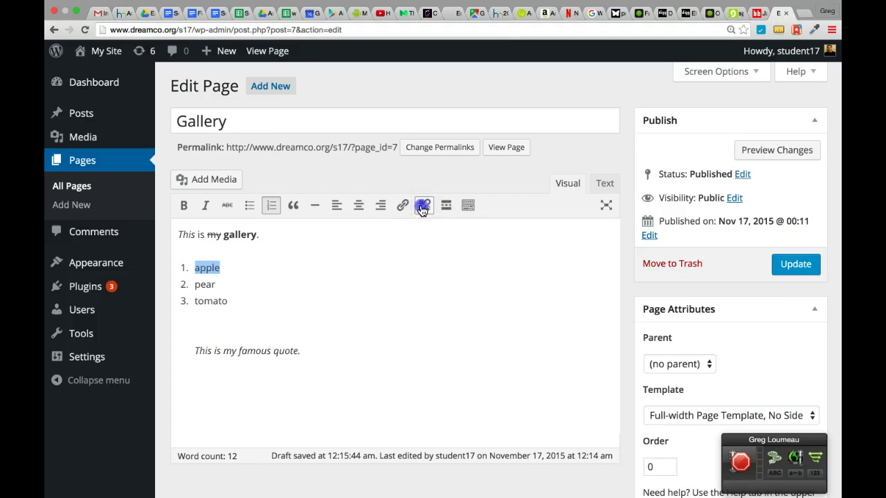
left_click(448, 205)
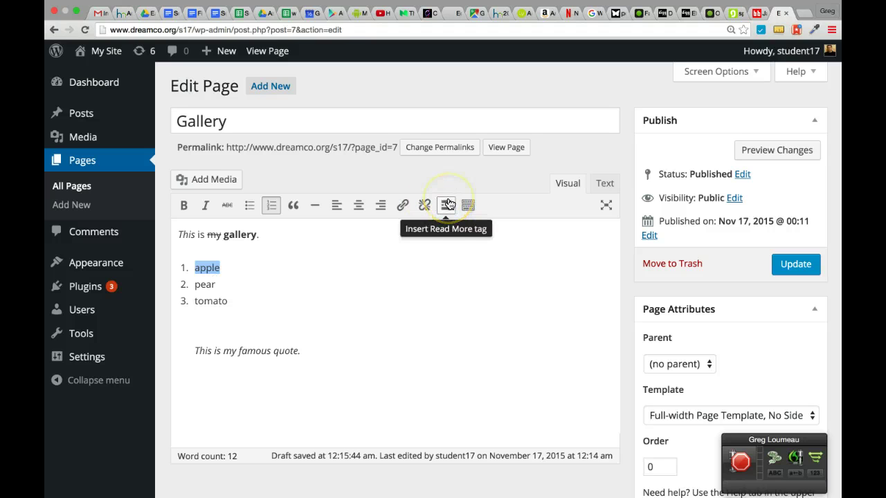
Step: Add a new line 'This is more text' below the quote
left_click(308, 355)
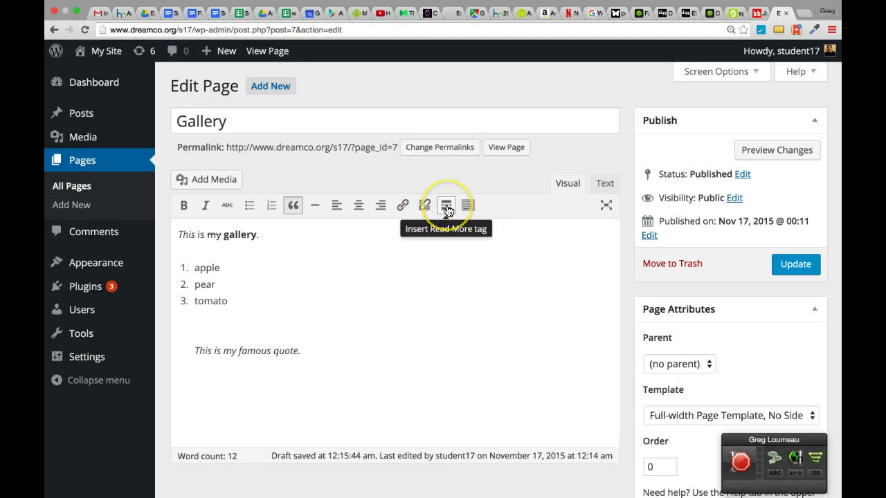
left_click(446, 208)
left_click(417, 231)
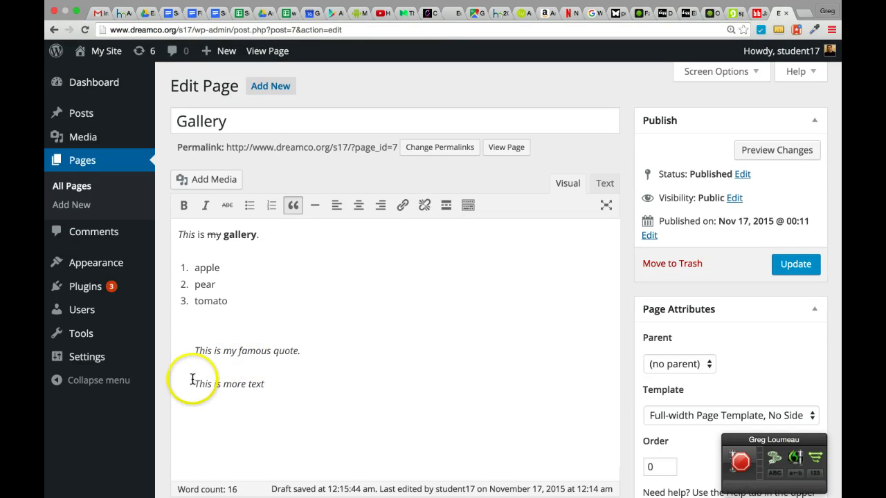
Step: Insert a Read More tag after the 'This is more text' line
left_click_drag(191, 382, 281, 388)
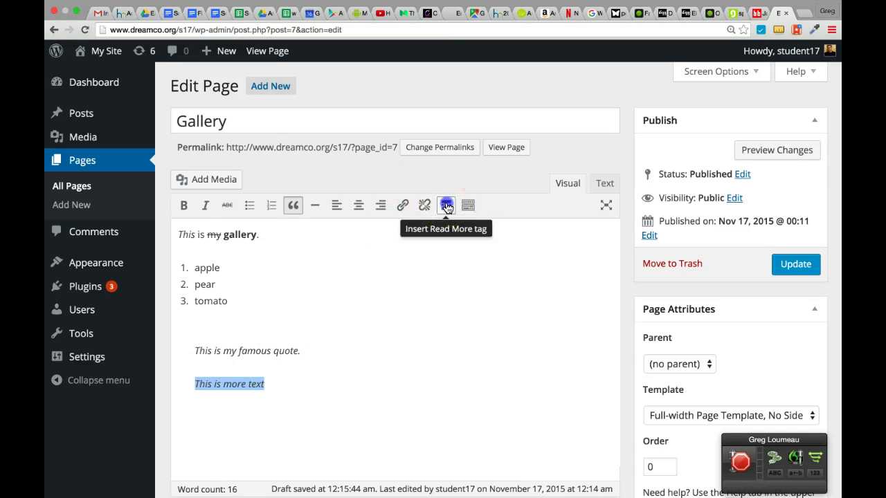
left_click(446, 205)
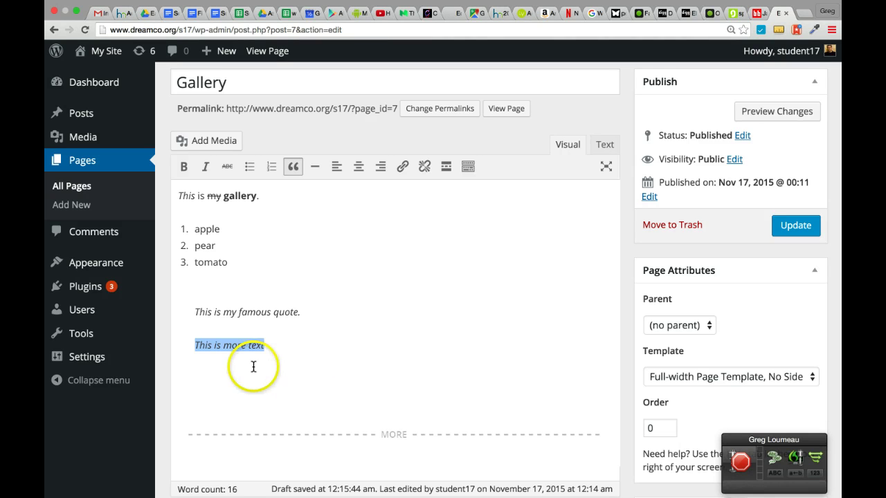
scroll(354, 403, "down", 3)
scroll(354, 403, "up", 4)
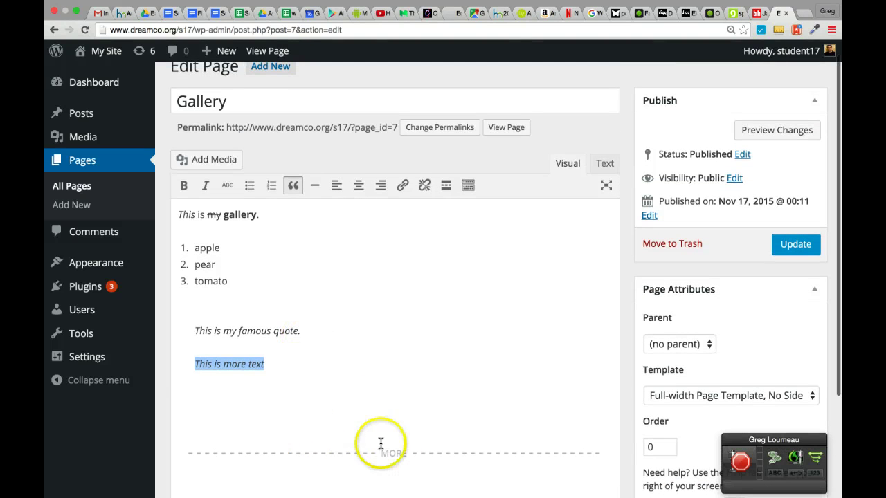
Step: In the Text view, move 'This is more text' below the <!--more--> marker
left_click(604, 164)
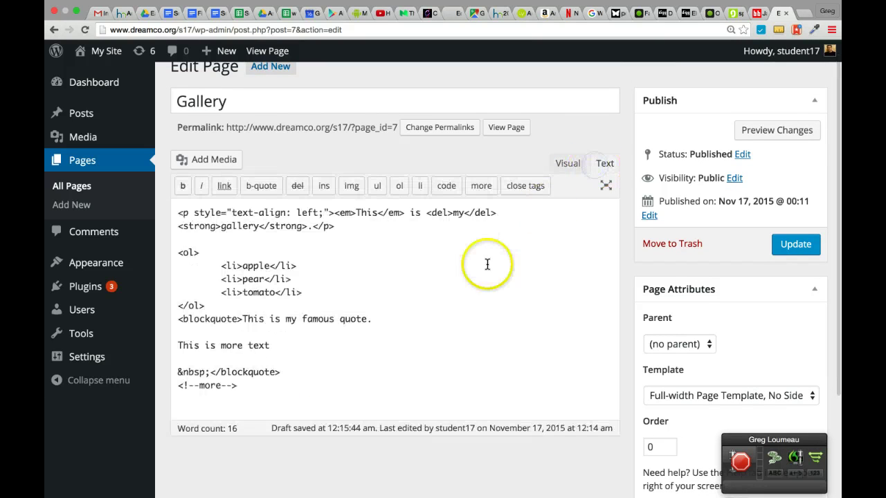
scroll(475, 279, "down", 1)
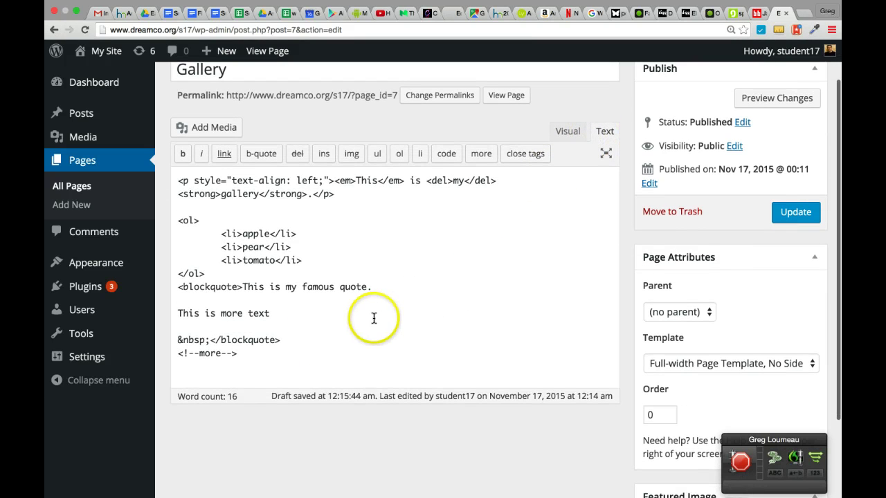
left_click(245, 353)
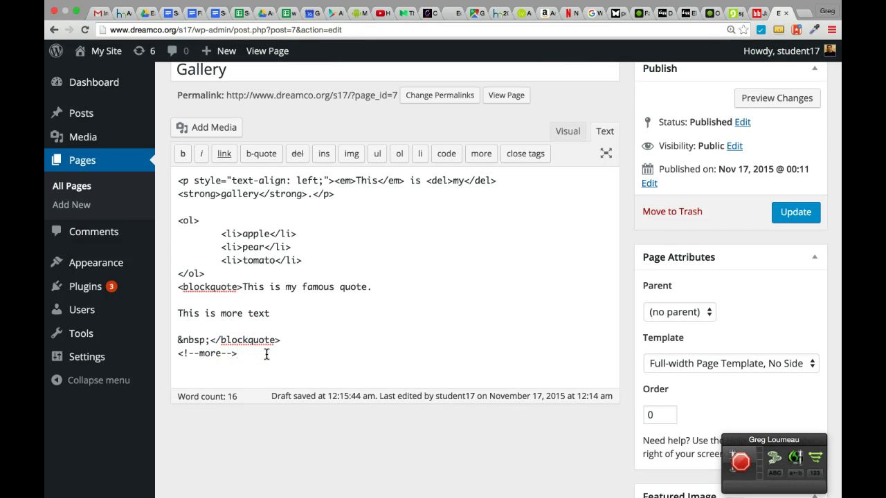
left_click_drag(277, 314, 182, 314)
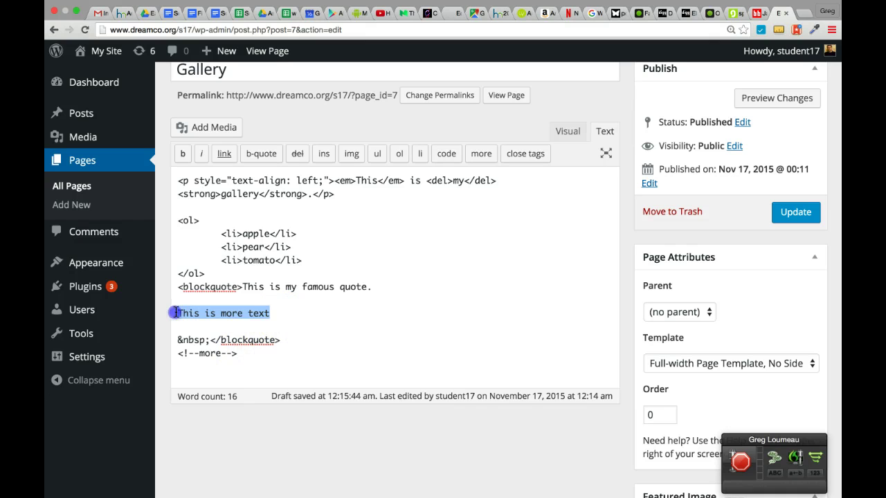
key("BackSpace")
left_click(195, 373)
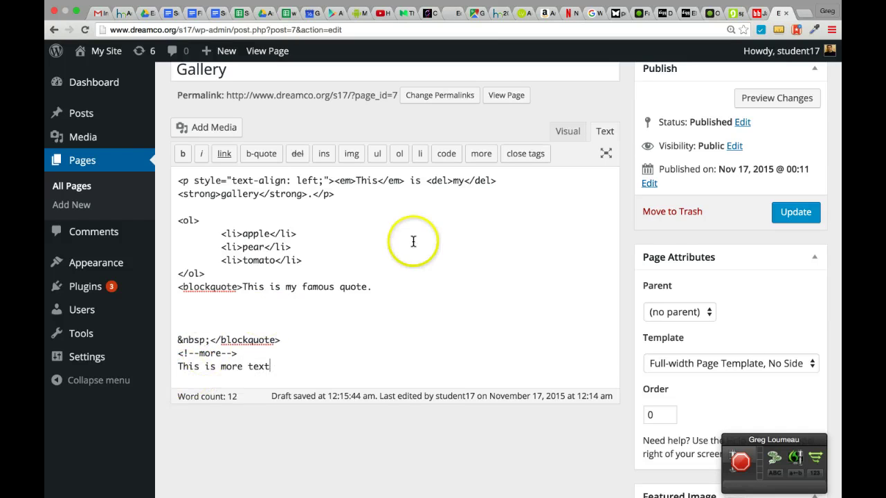
Step: Return to the Visual editor and show the extended toolbar row
left_click(569, 132)
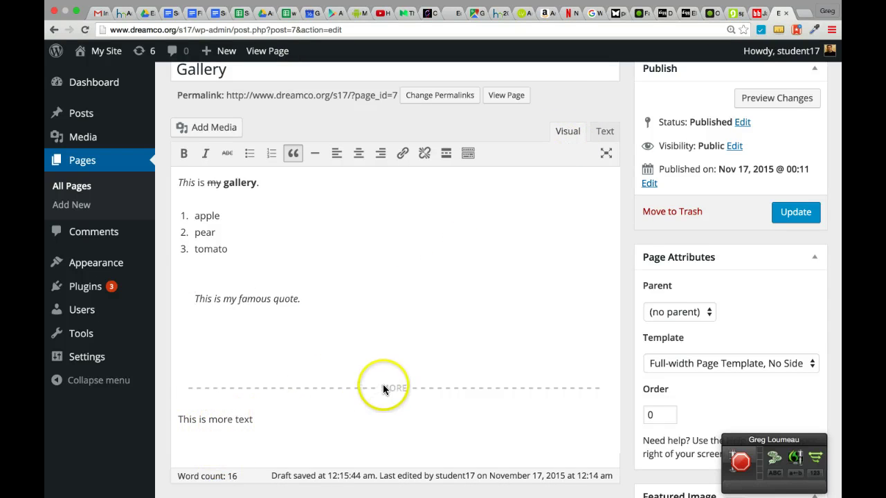
scroll(392, 212, "up", 2)
left_click(201, 354)
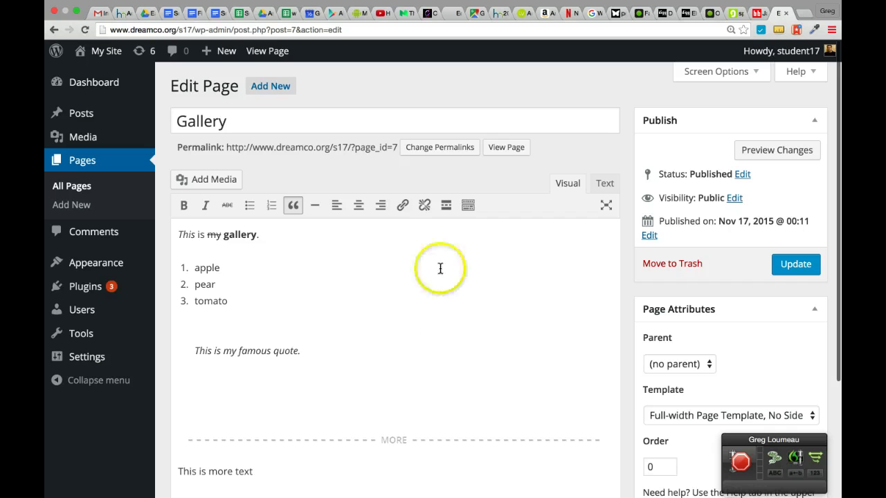
left_click(468, 206)
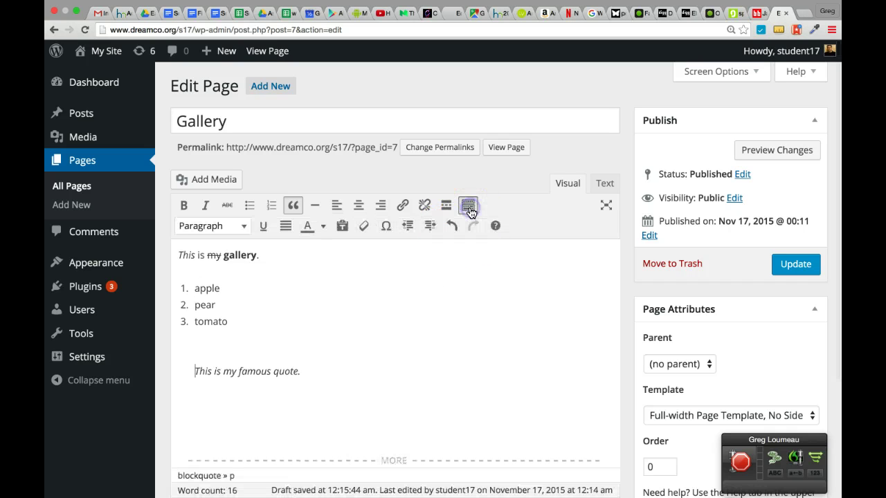
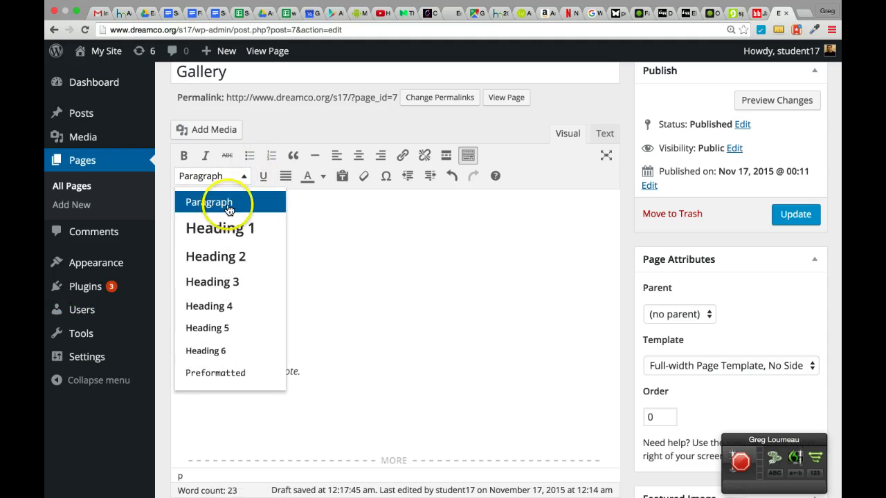
Step: Keep 'This is another.' as a plain paragraph and glance at the HTML source
left_click_drag(249, 320, 217, 316)
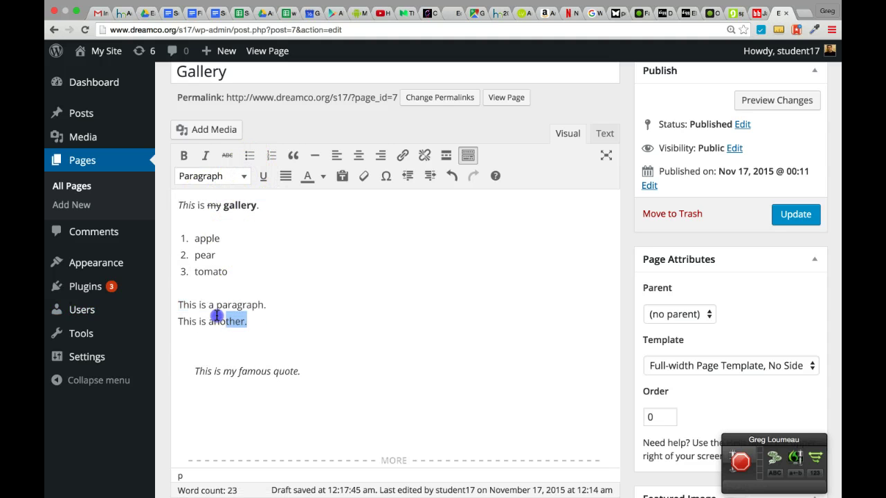
left_click(210, 176)
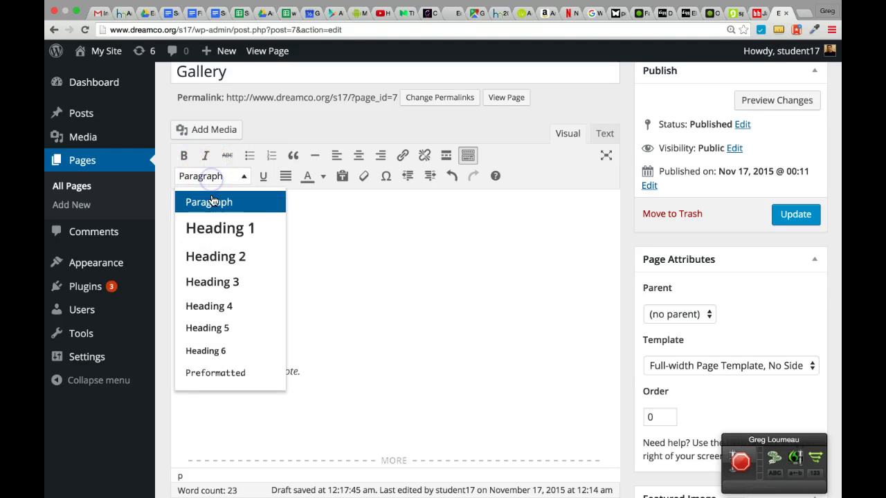
left_click(212, 206)
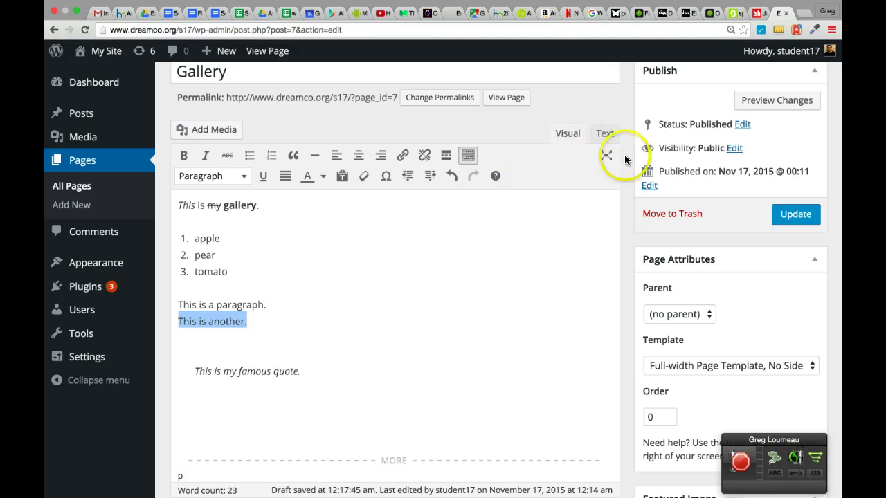
left_click(603, 135)
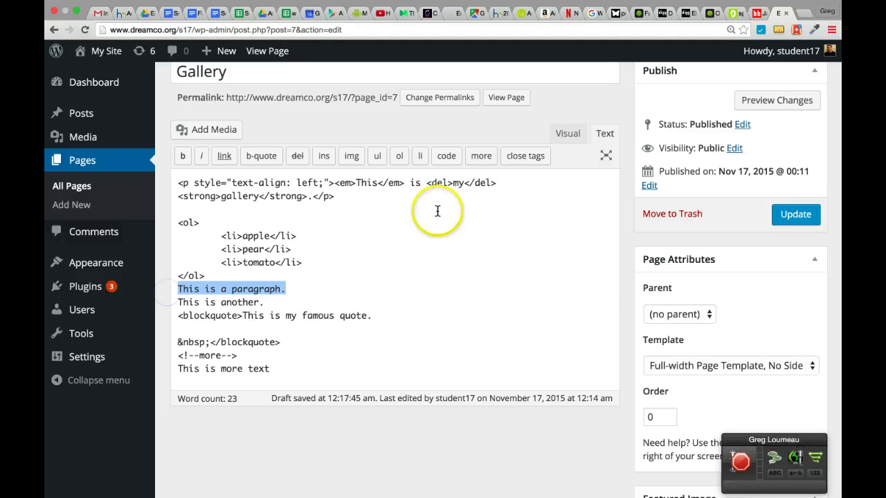
left_click(566, 135)
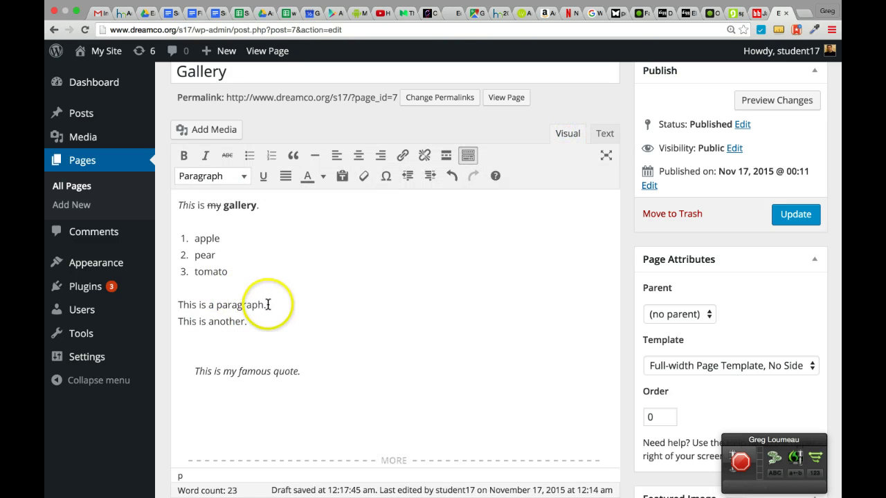
Step: Format both lines as paragraphs and start a new line after 'This is a paragraph.'
left_click_drag(259, 321, 159, 303)
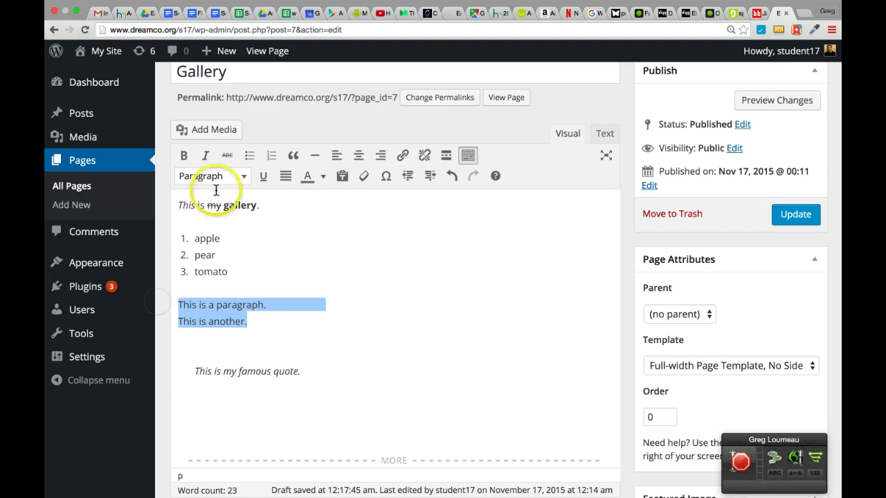
left_click(242, 179)
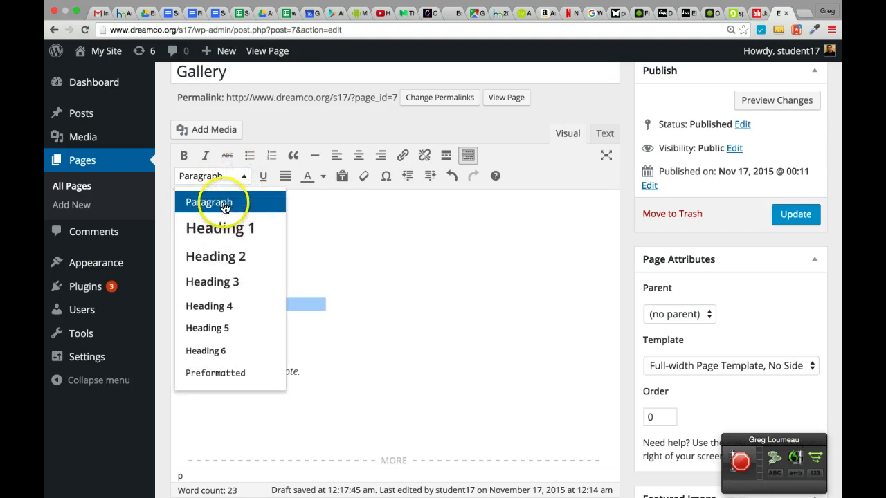
left_click(220, 202)
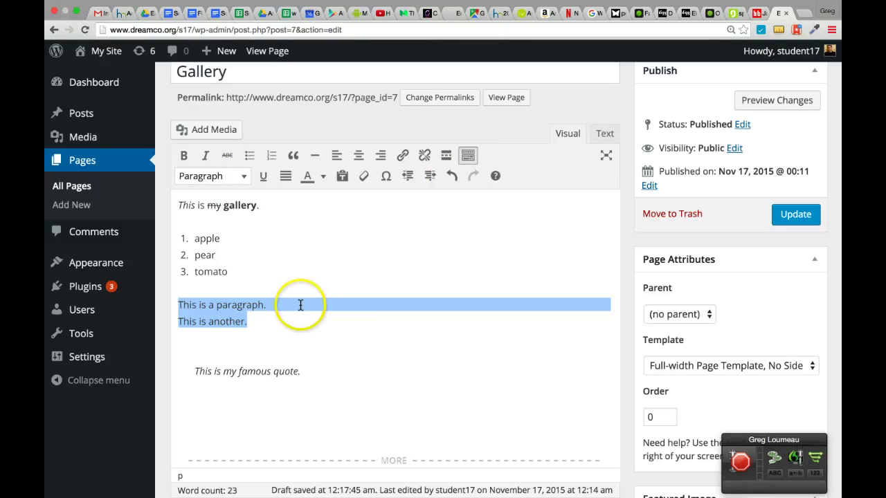
left_click(271, 304)
key("Return")
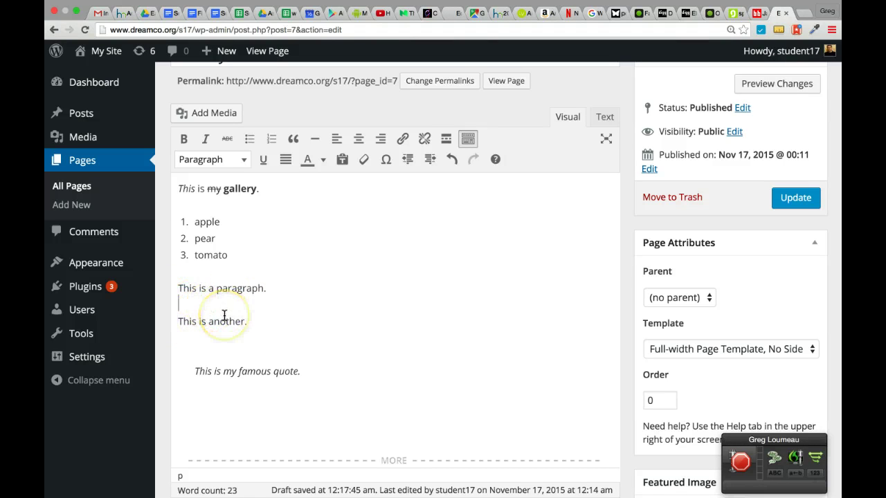
Step: Make the new line a level-1 heading reading 'Heading 1'
scroll(225, 316, "up", 2)
left_click_drag(268, 322, 242, 324)
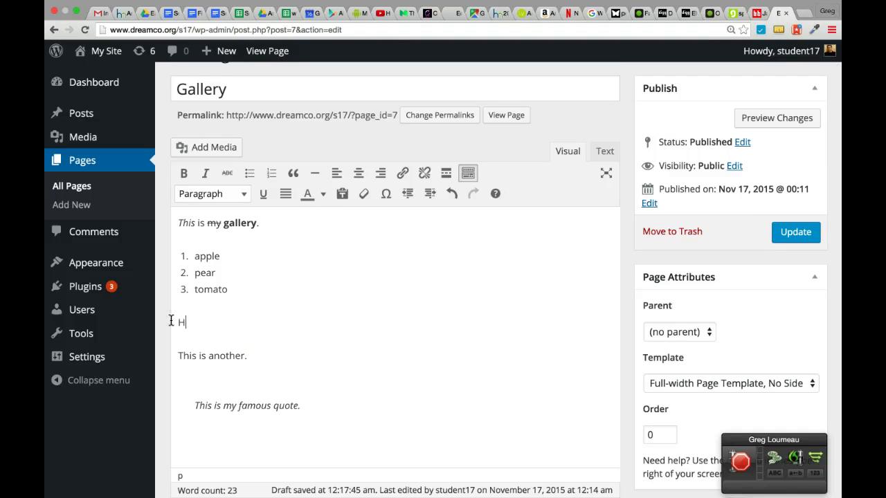
left_click(227, 322)
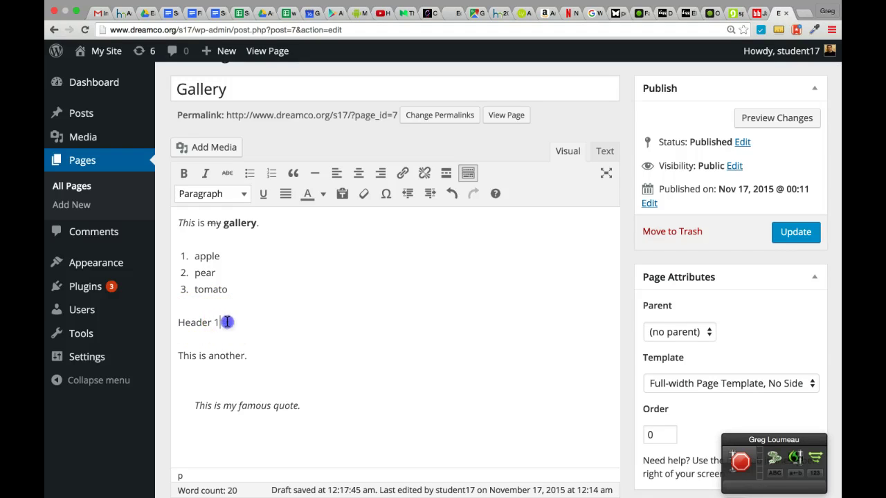
left_click(234, 197)
left_click(235, 246)
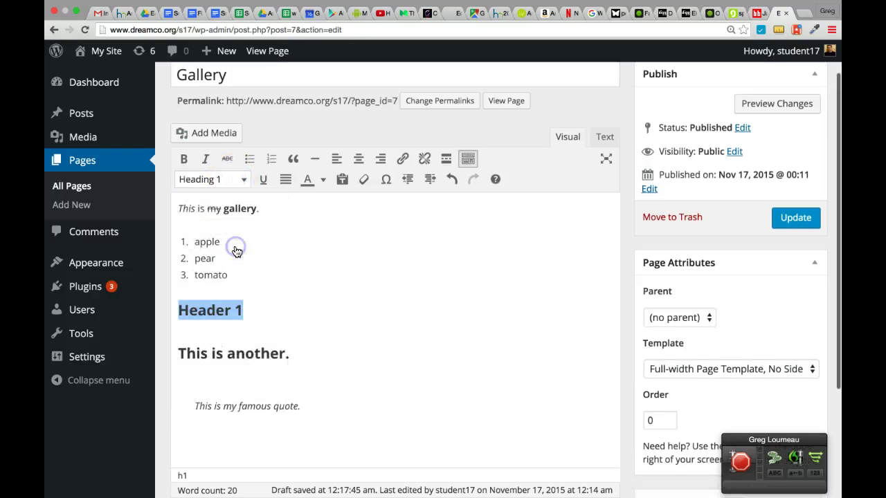
left_click(232, 312)
key("BackSpace")
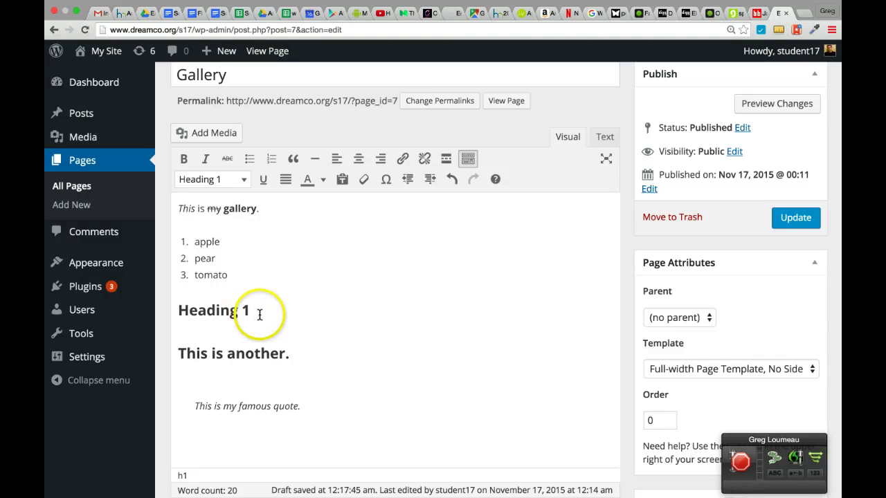
Step: Add a 'Heading 2' line beneath it and inspect its h1 tag in the HTML source
key("Return")
type("H")
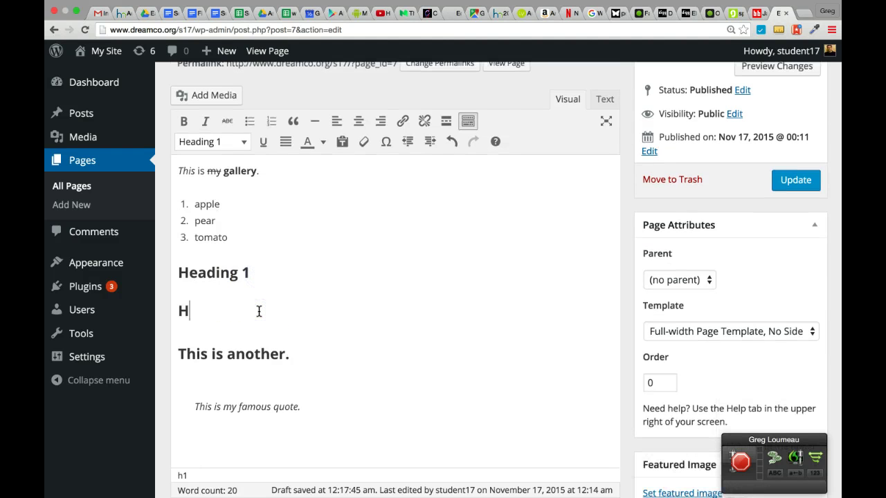
left_click(249, 311)
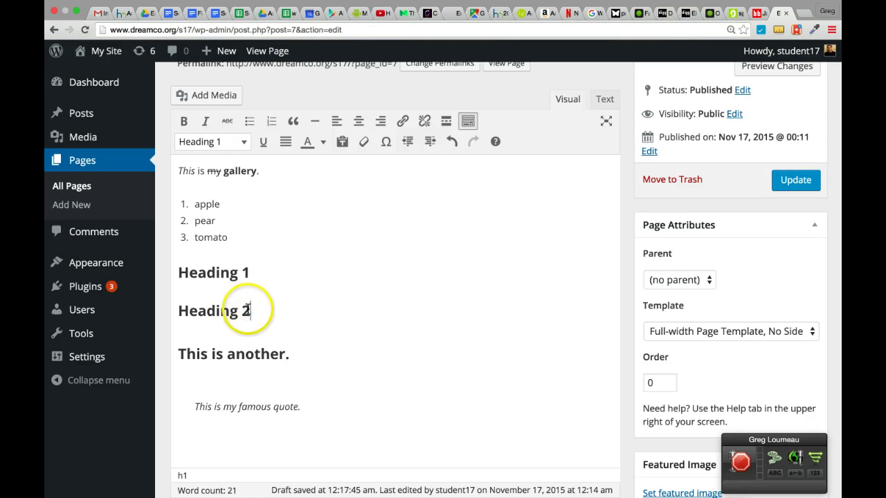
left_click(601, 105)
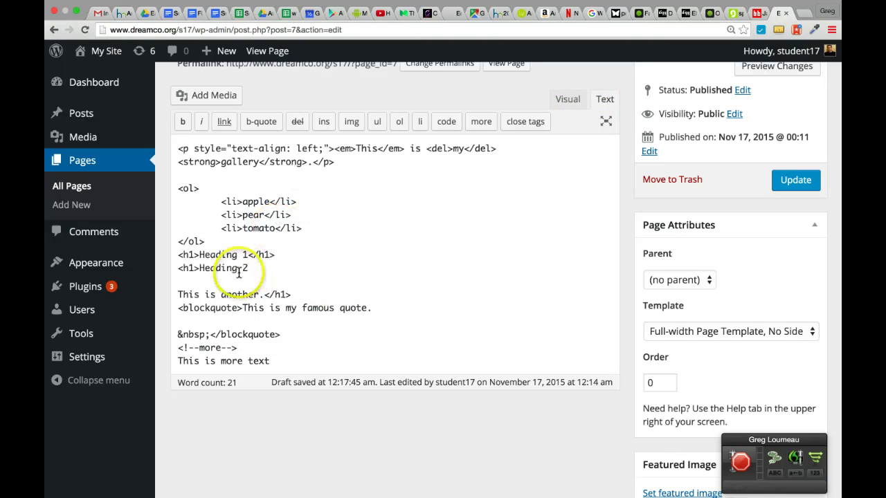
left_click_drag(198, 268, 169, 261)
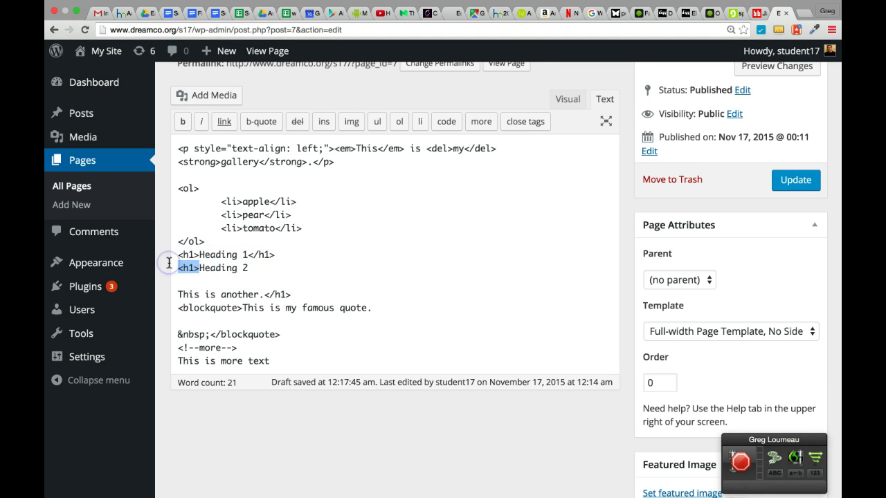
Step: Back in the Visual editor, format the 'Heading 2' line as a second-level heading
left_click(568, 99)
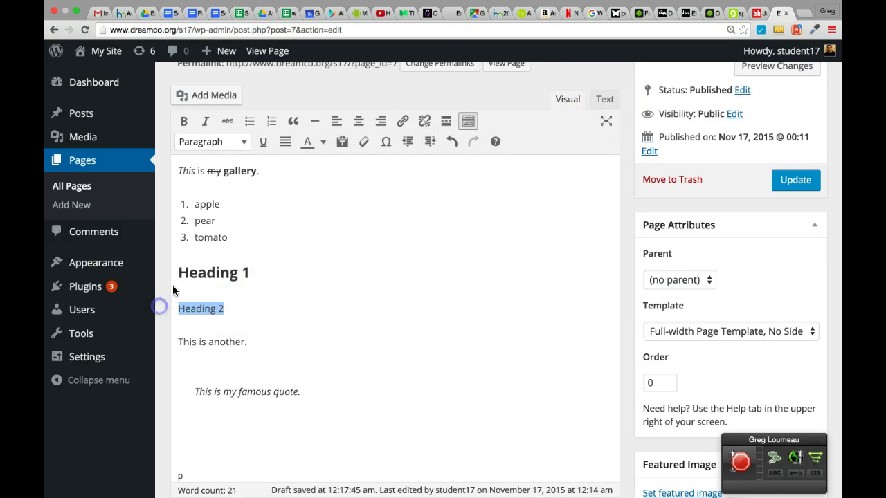
left_click(243, 142)
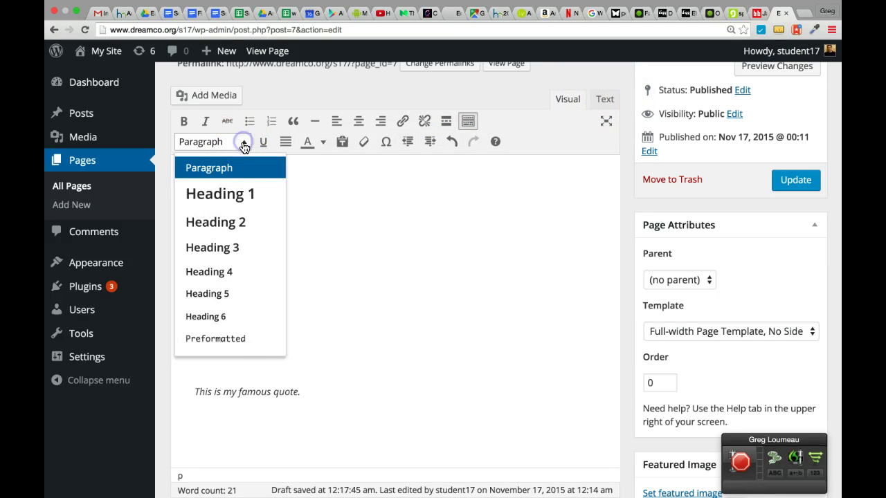
left_click(235, 221)
left_click(207, 168)
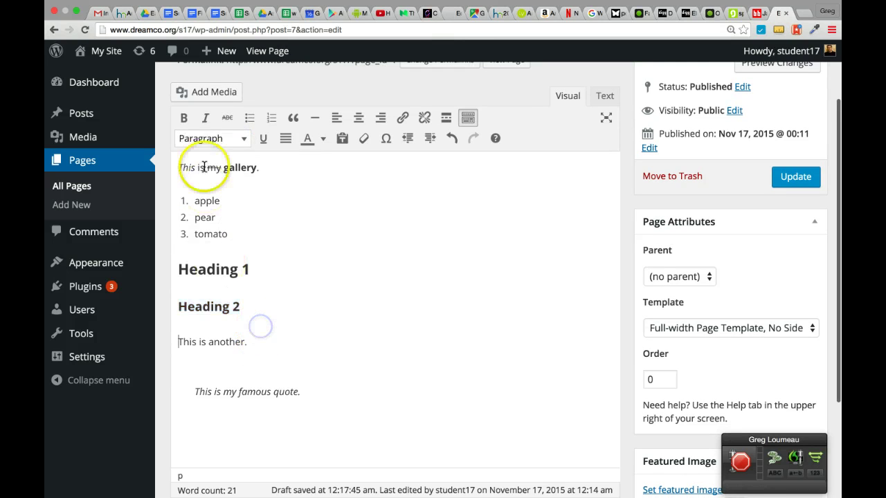
left_click(233, 138)
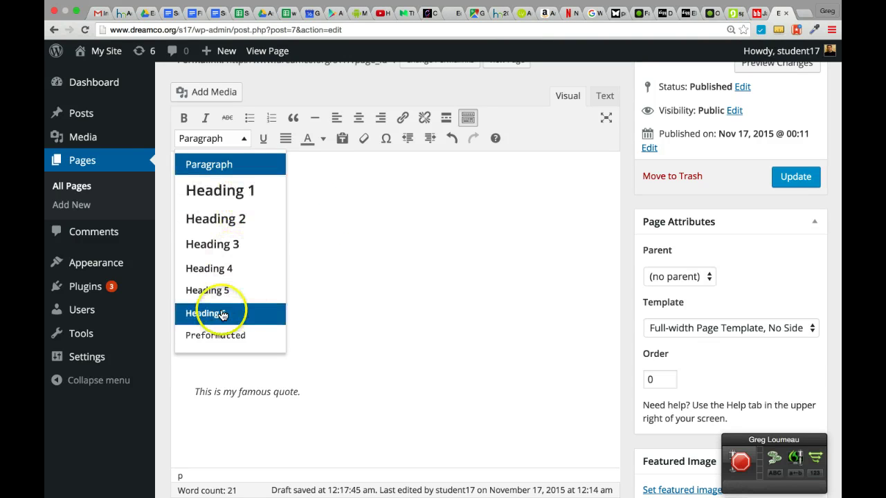
left_click(332, 235)
Step: Check the h1 and h2 tags in the HTML source, then return to the Visual editor
left_click(264, 270)
left_click(599, 95)
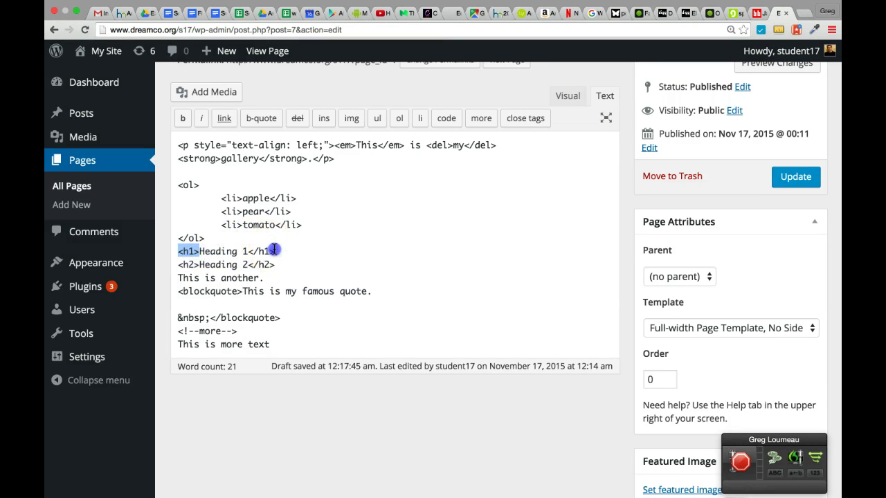
key("shift+Right")
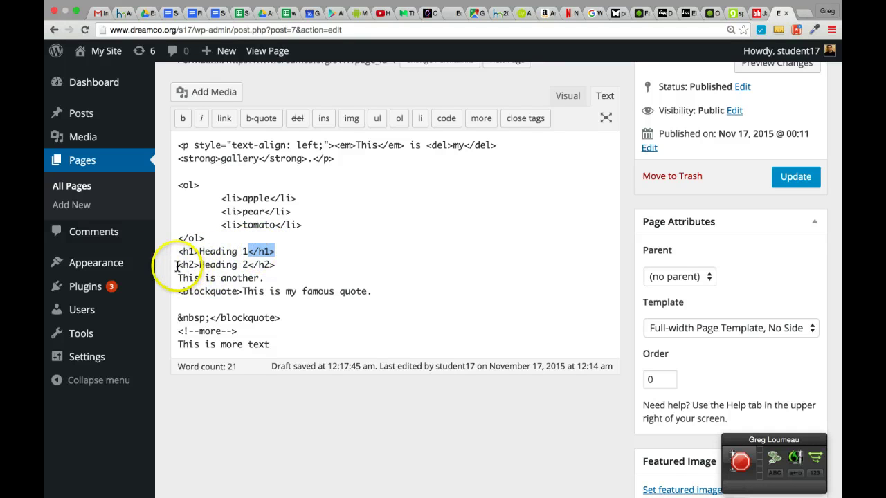
triple_click(219, 264)
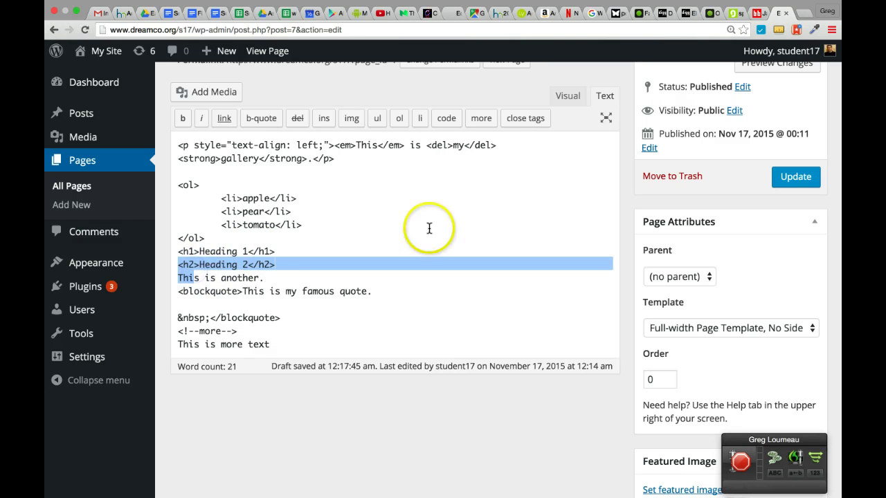
left_click(568, 95)
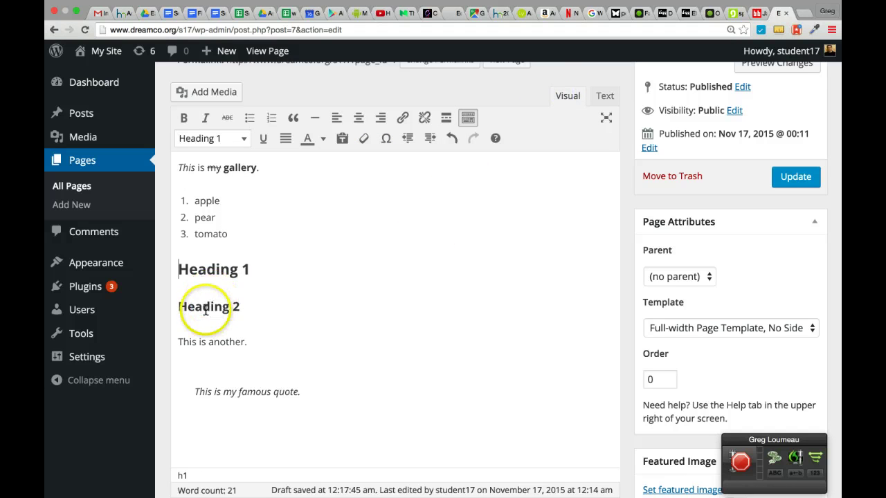
left_click(604, 98)
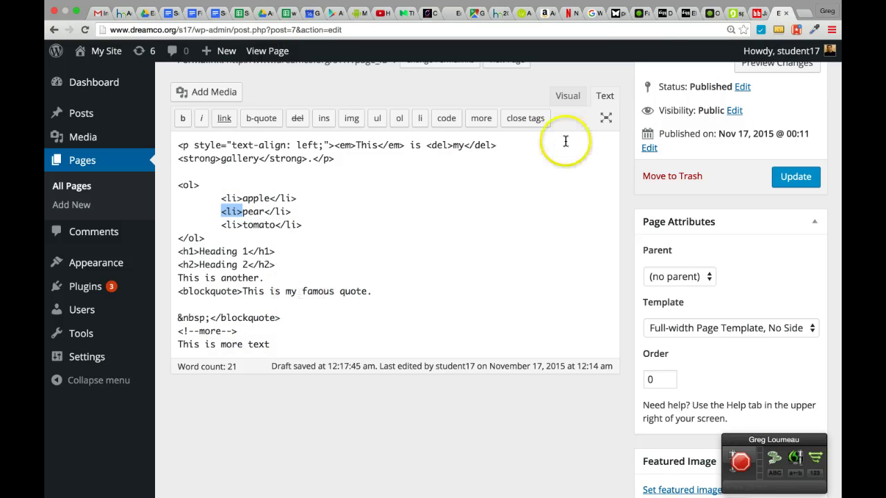
left_click(570, 96)
scroll(346, 226, "up", 2)
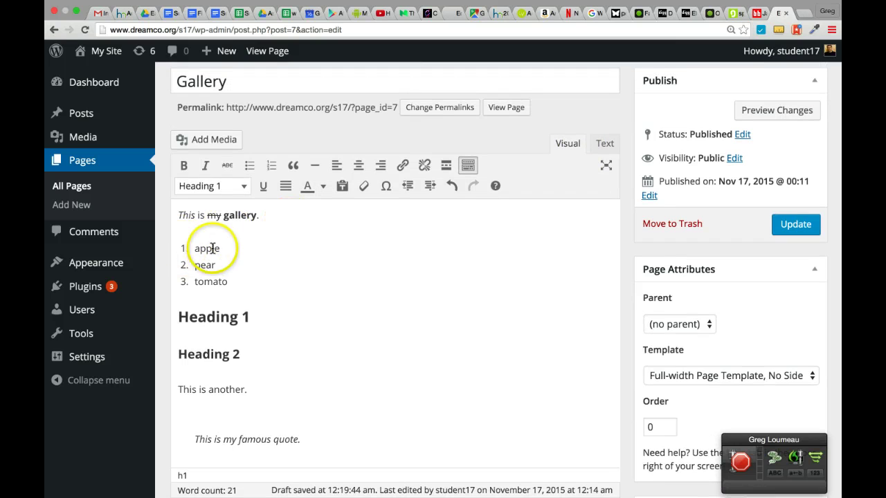
Step: Underline the word 'apple' in the list and colour it red
double_click(207, 248)
left_click(265, 188)
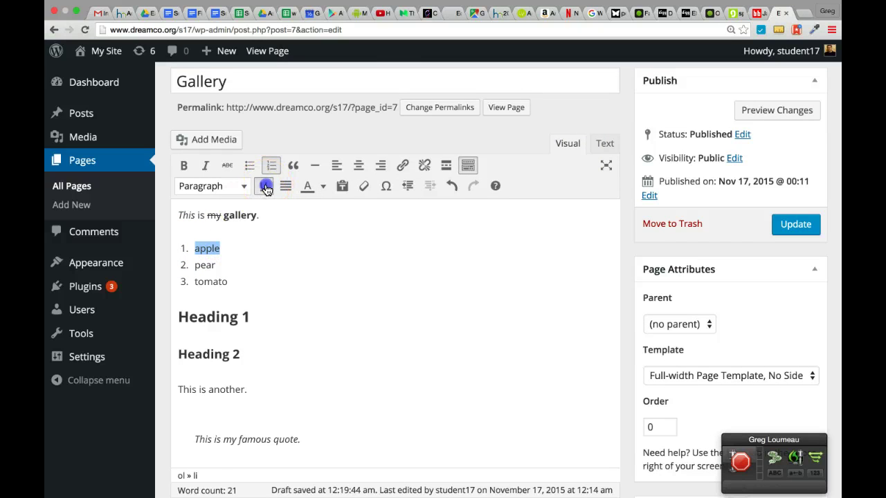
left_click(287, 187)
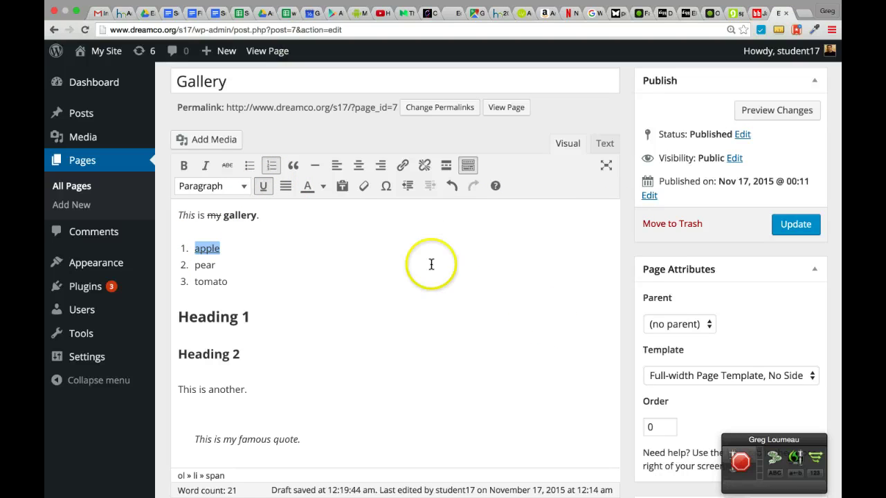
left_click(323, 187)
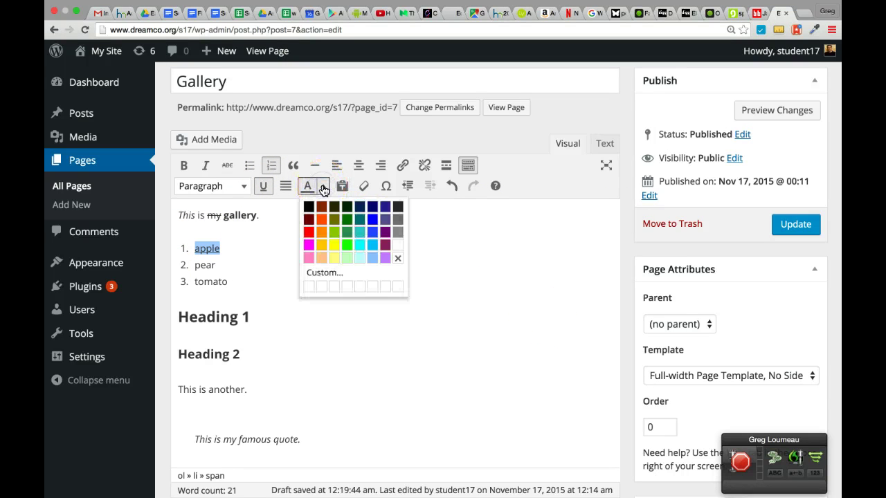
left_click(308, 235)
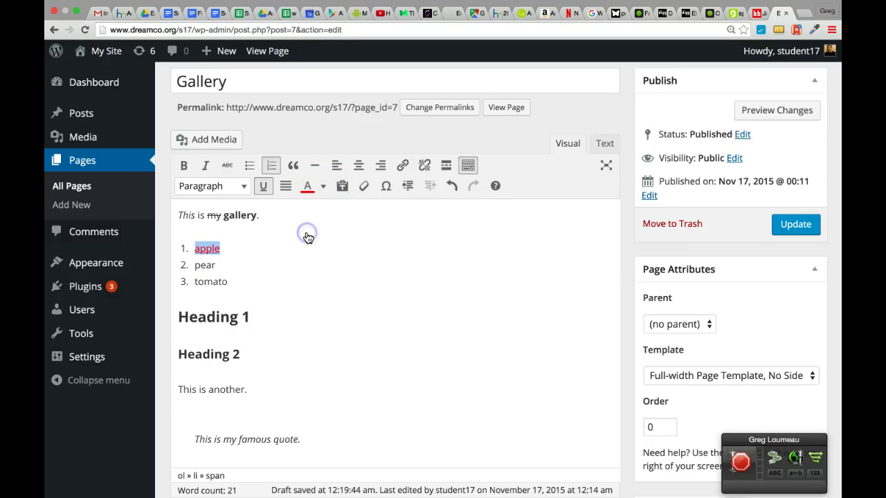
Step: Turn on plain-text paste mode and acknowledge its notice
left_click(343, 200)
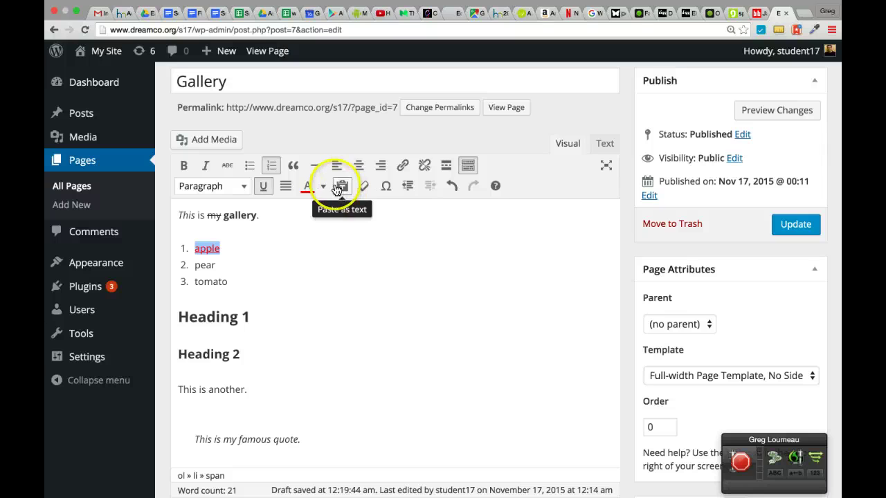
left_click(342, 187)
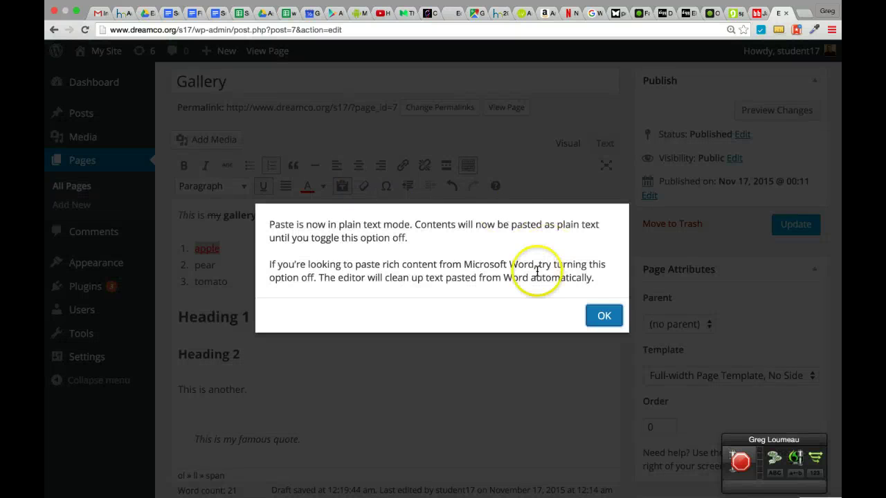
left_click(604, 316)
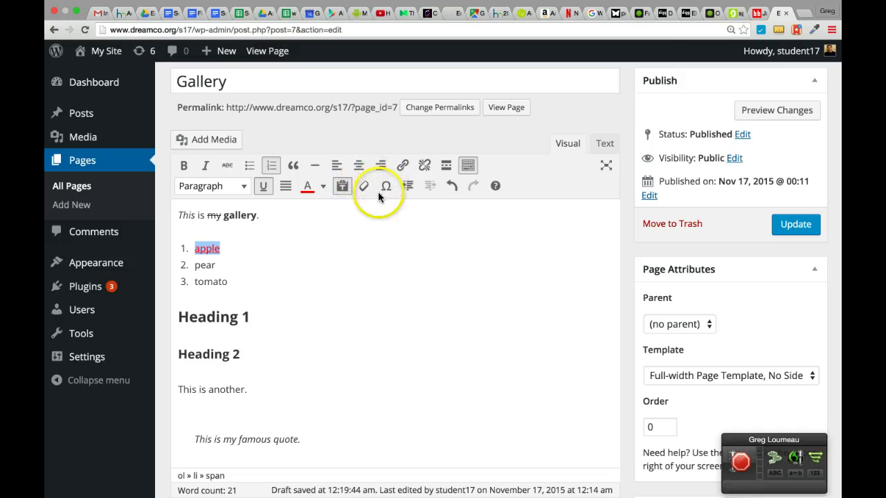
Step: Insert the © symbol into the first list item and check it in the HTML source
left_click(386, 188)
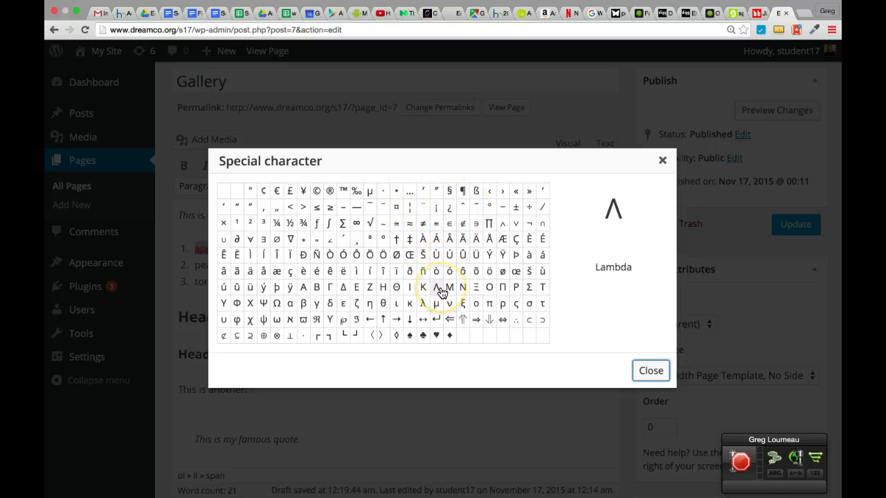
left_click(317, 191)
left_click(204, 249)
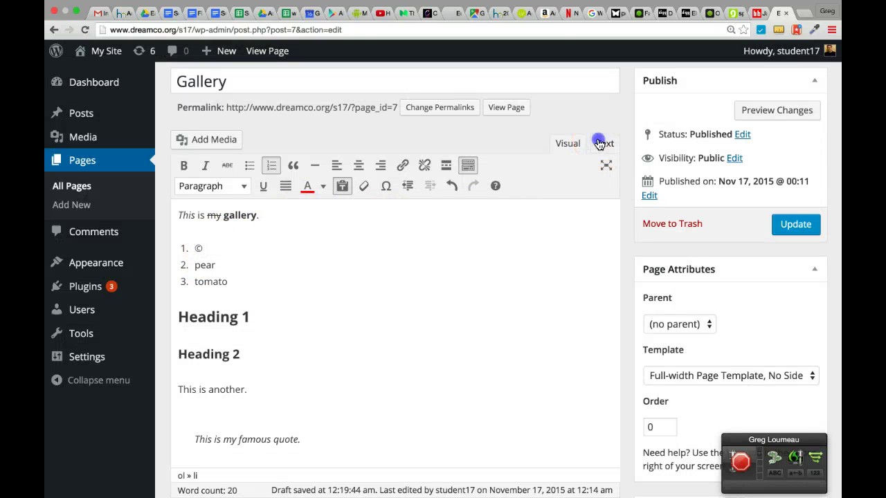
left_click(602, 144)
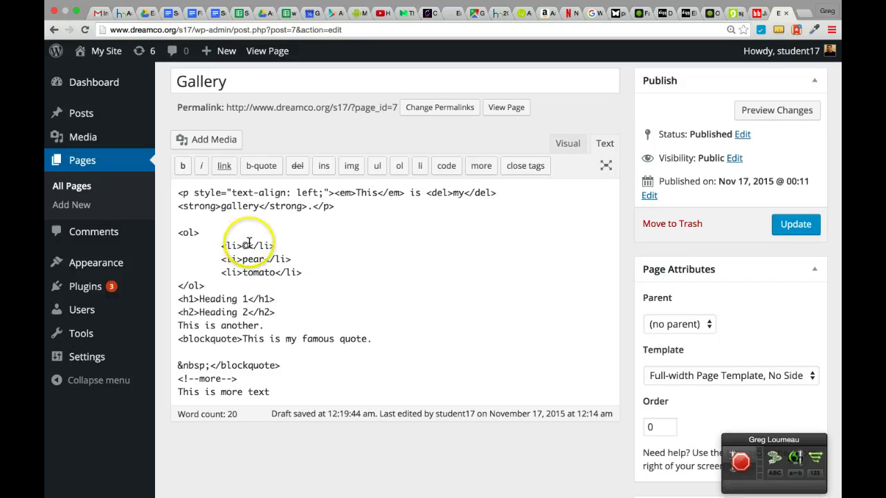
left_click(562, 144)
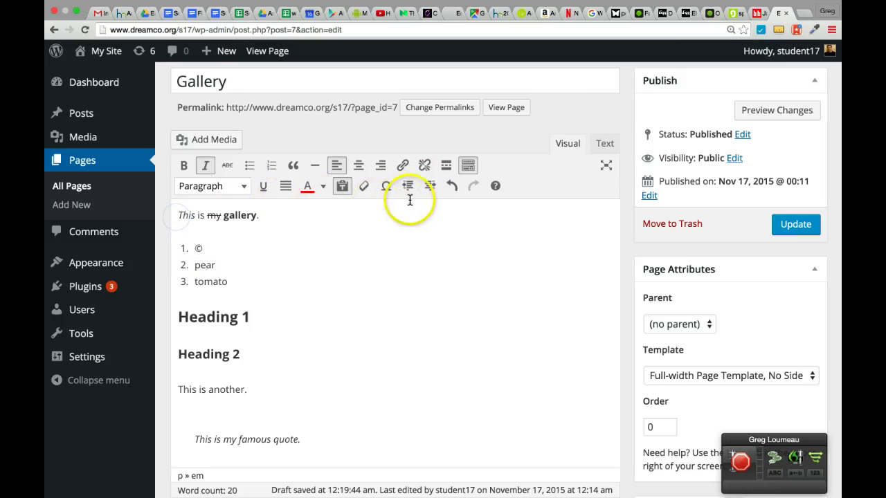
Step: Indent and outdent the 'This is my gallery' paragraph, then view and close the keyboard shortcuts
left_click(429, 187)
left_click(407, 187)
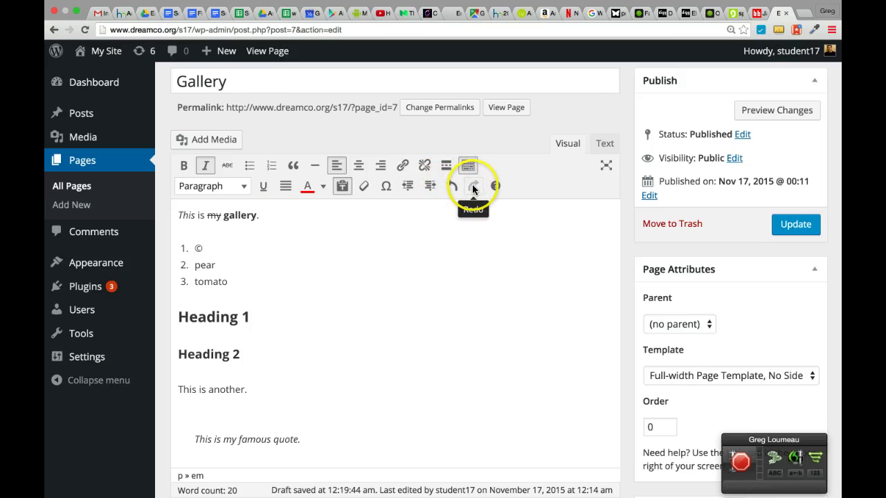
left_click(495, 187)
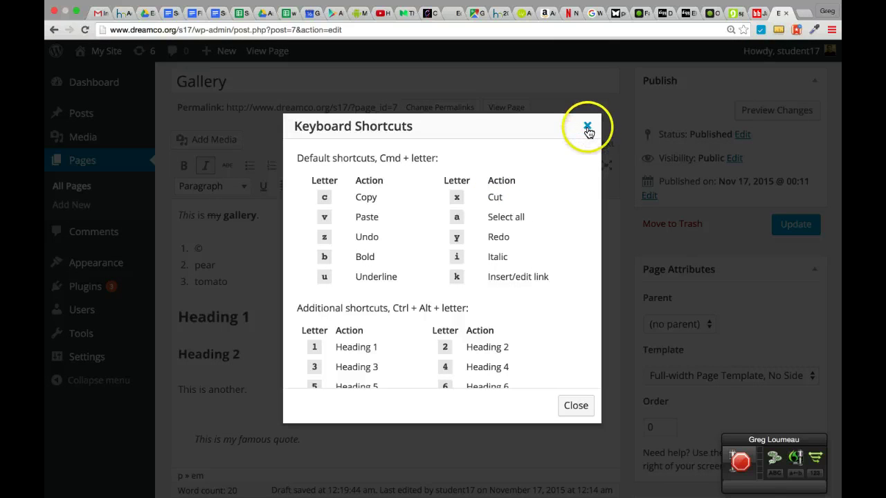
left_click(588, 130)
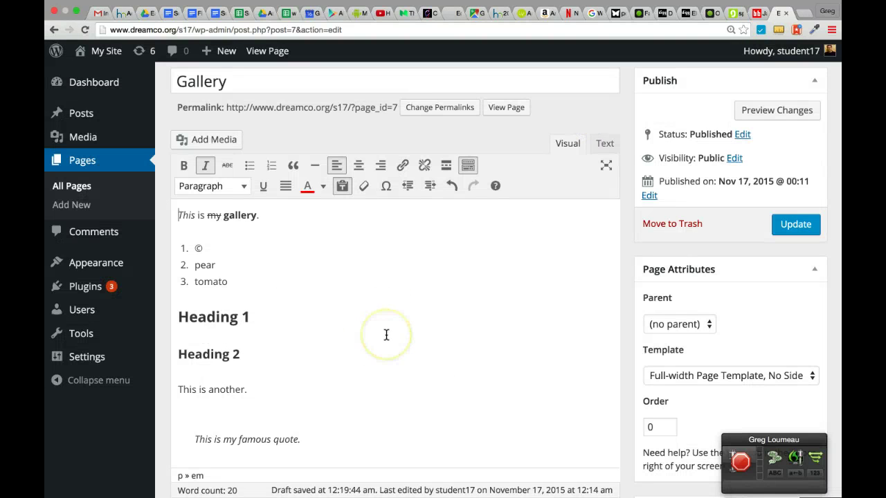
scroll(387, 335, "up", 1)
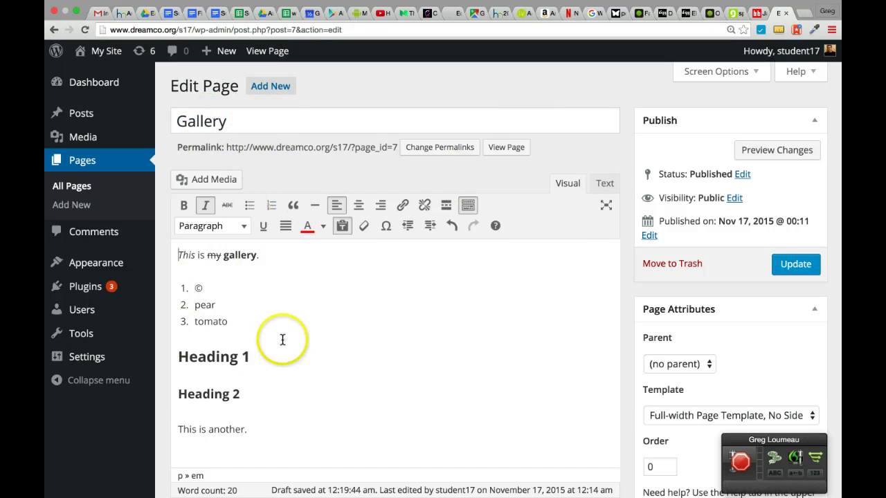
Step: Update the Gallery page so its edits, including the © list item, are saved as a third revision
mouse_move(86, 121)
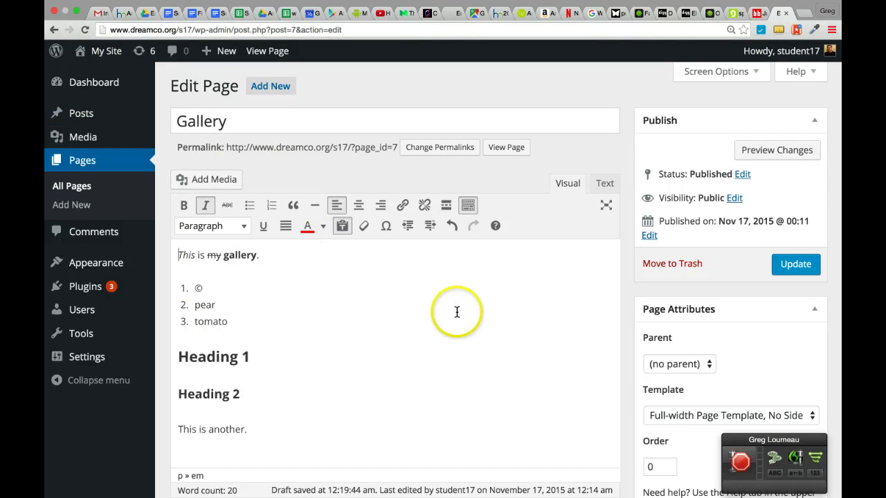
scroll(457, 311, "down", 3)
scroll(457, 311, "up", 3)
left_click(787, 262)
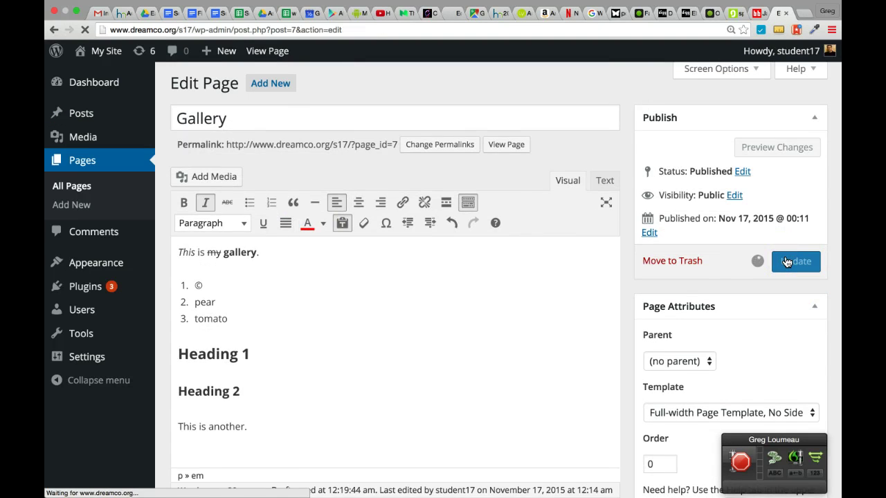
scroll(446, 328, "down", 3)
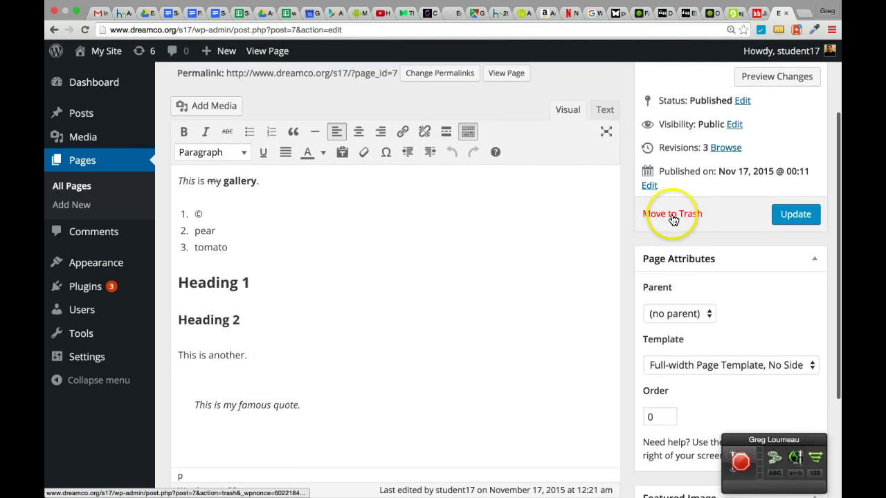
scroll(478, 253, "up", 3)
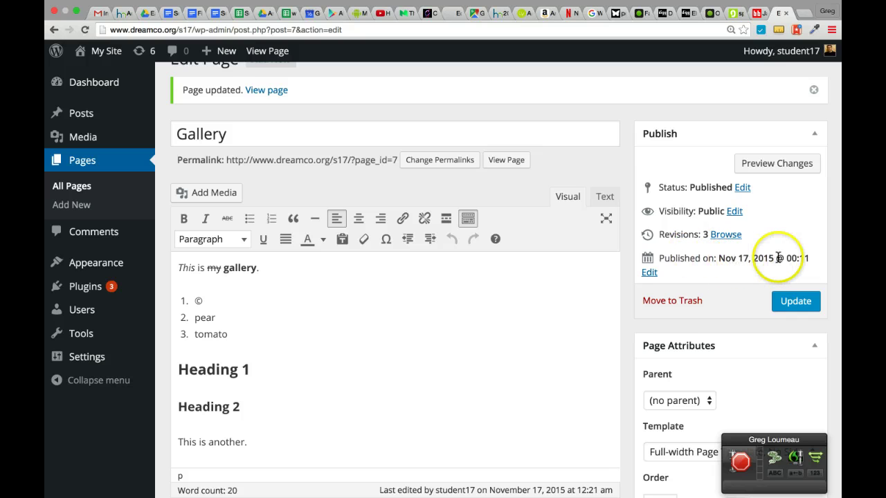
left_click(649, 274)
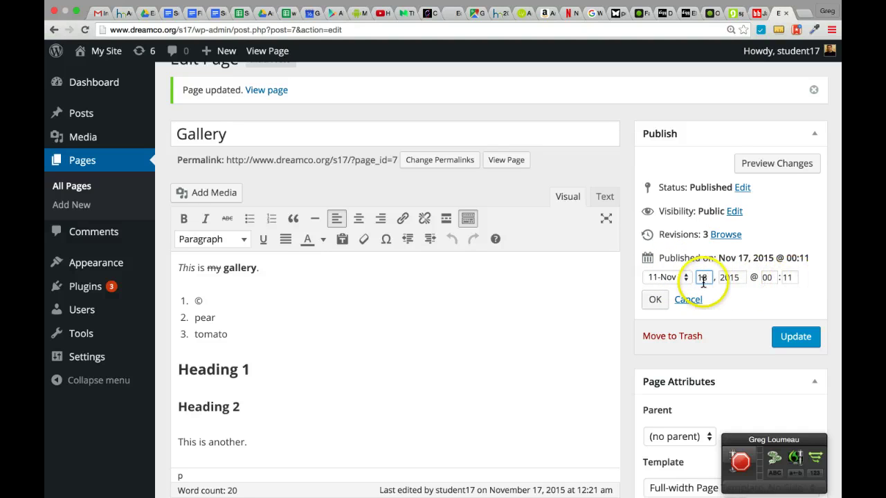
left_click(689, 299)
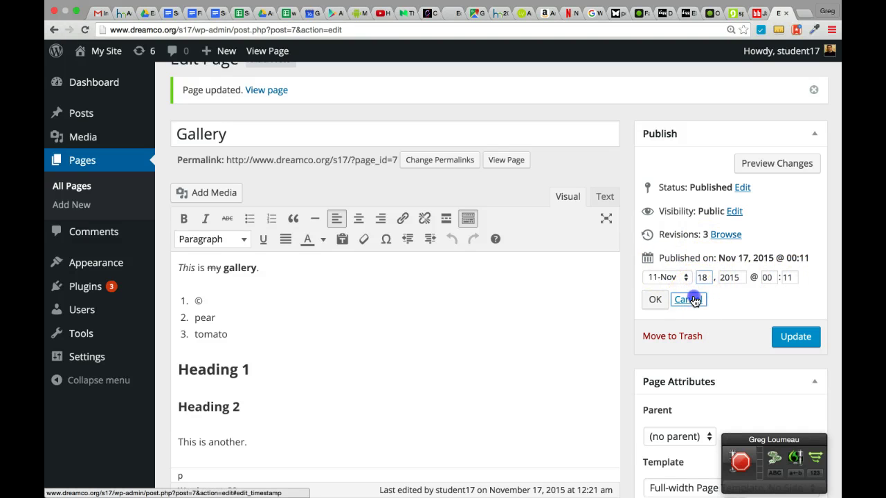
scroll(443, 334, "down", 2)
scroll(443, 335, "down", 3)
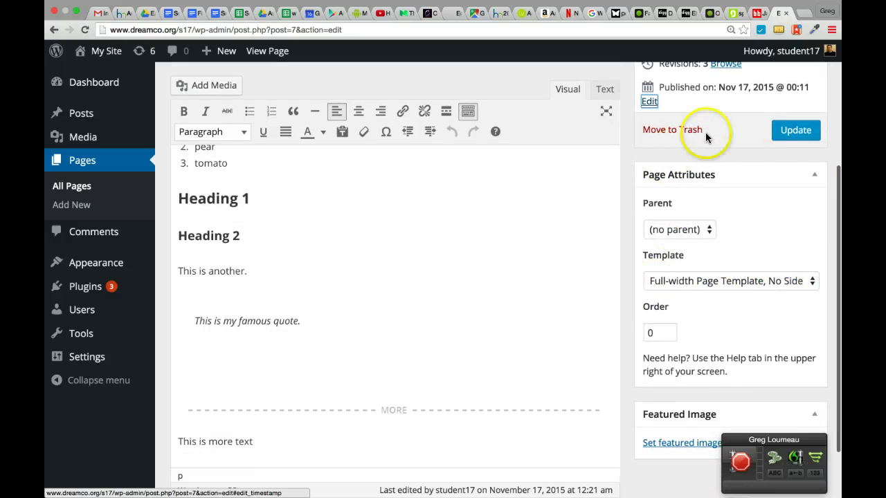
left_click(747, 281)
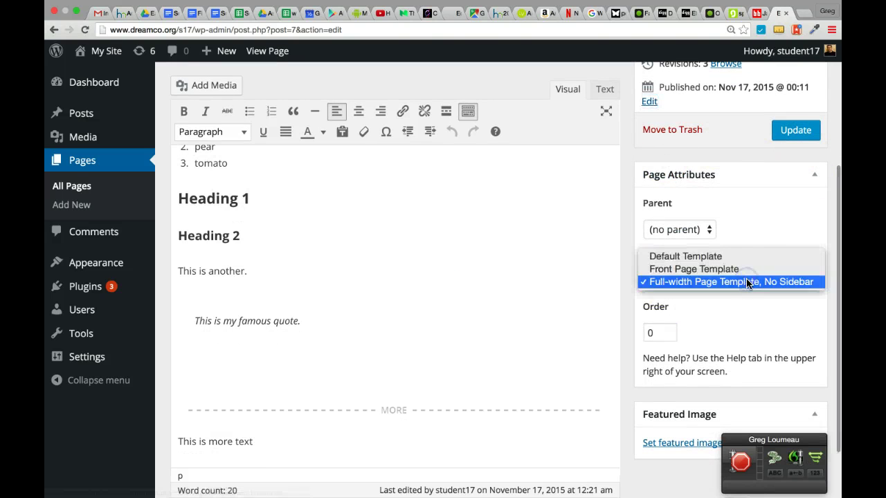
left_click(762, 236)
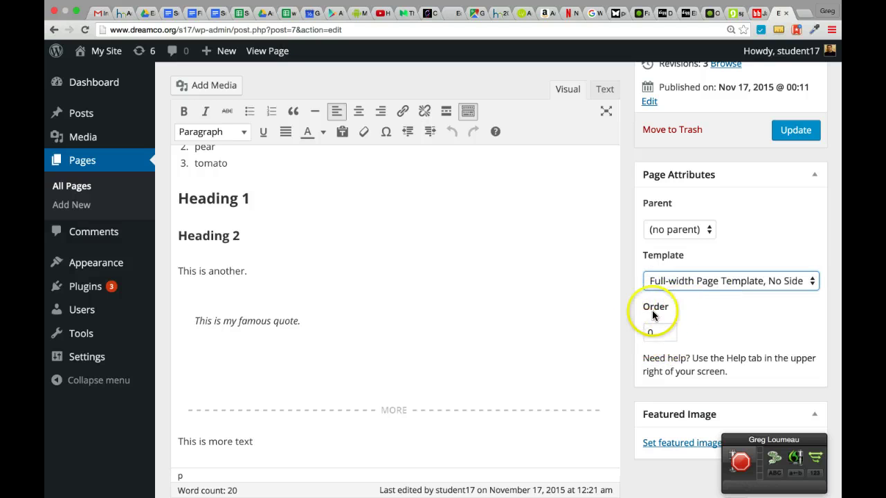
scroll(688, 309, "up", 1)
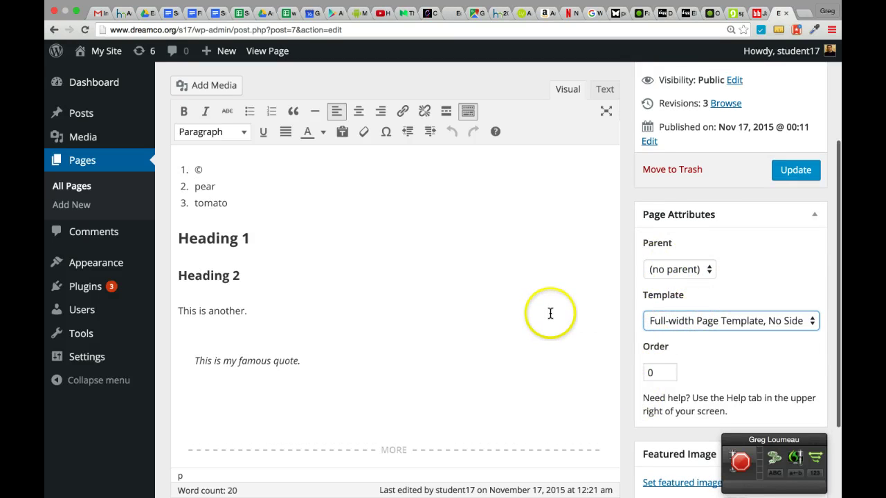
scroll(550, 314, "down", 5)
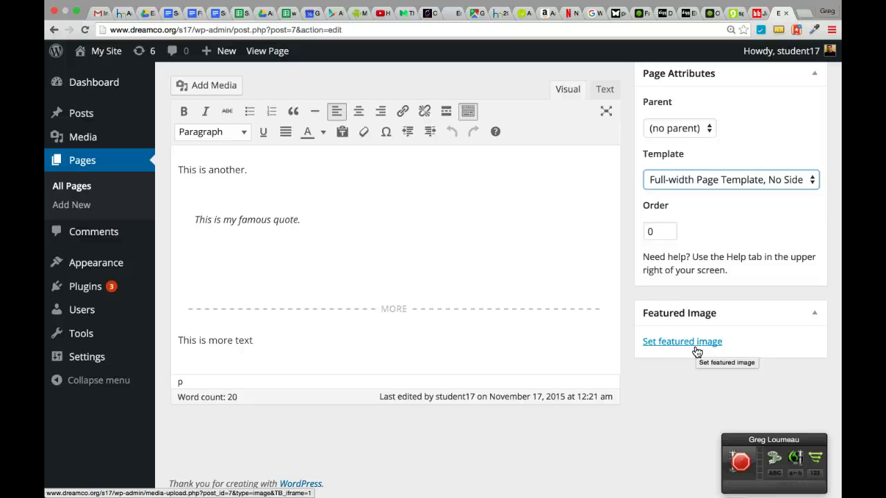
left_click_drag(697, 352, 546, 277)
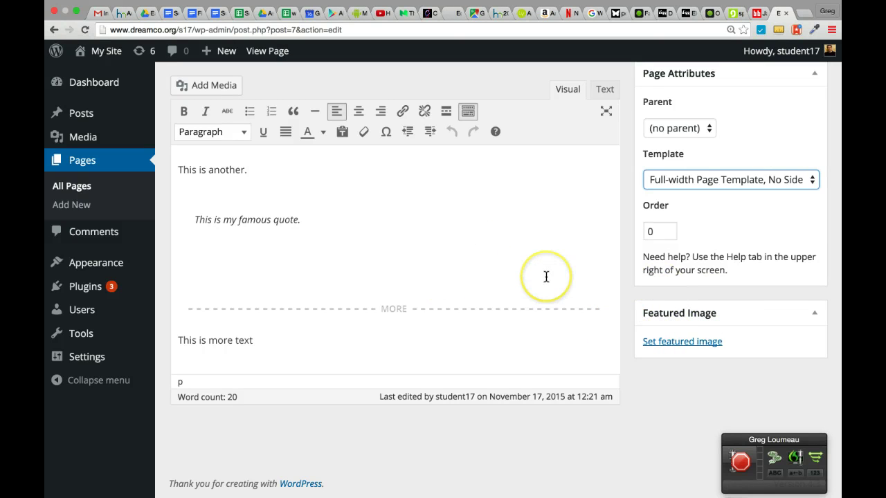
scroll(546, 277, "up", 2)
Step: Upload dia-de-los-muertos.jpg and set it as the Gallery page's featured image
left_click(653, 420)
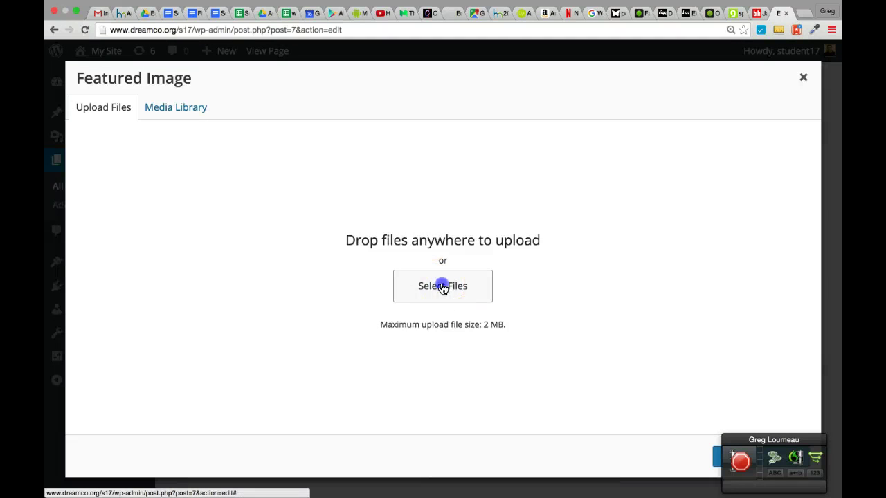
left_click(443, 288)
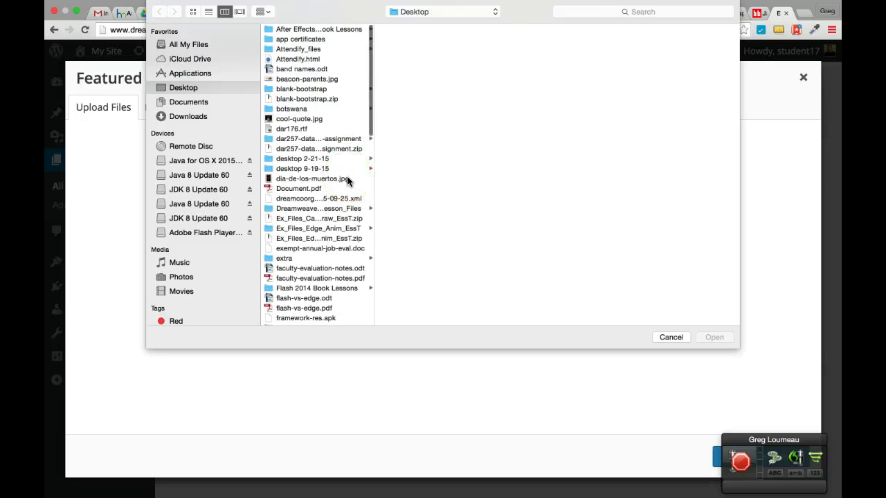
scroll(344, 157, "down", 2)
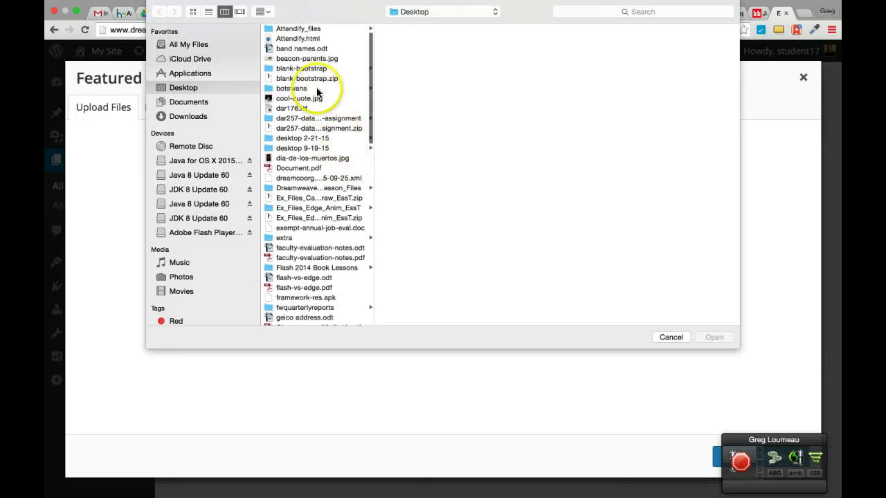
left_click(314, 100)
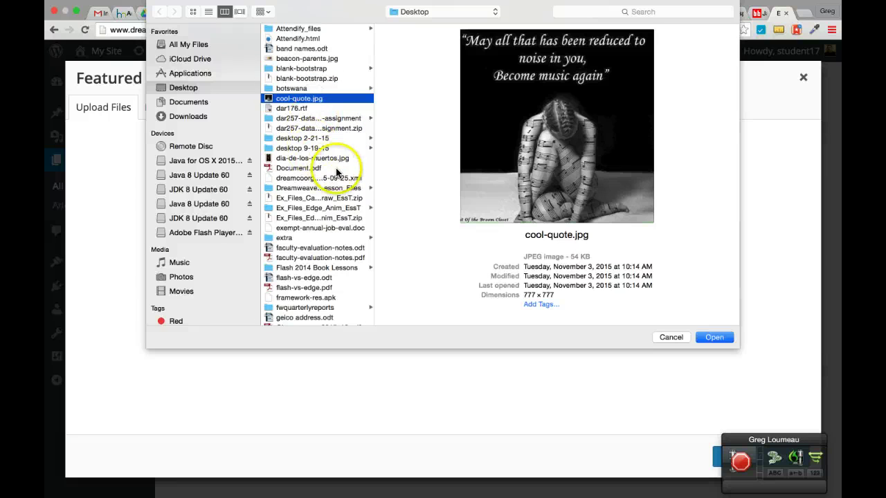
scroll(337, 172, "down", 3)
left_click(322, 96)
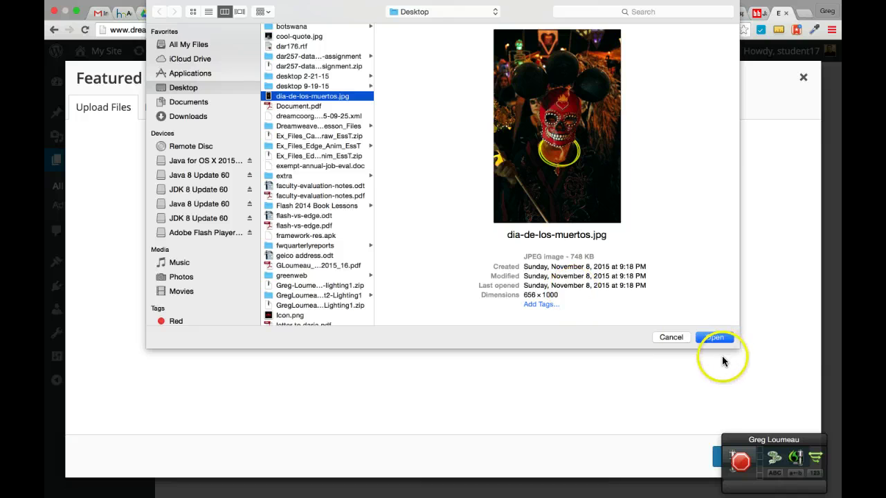
left_click(714, 337)
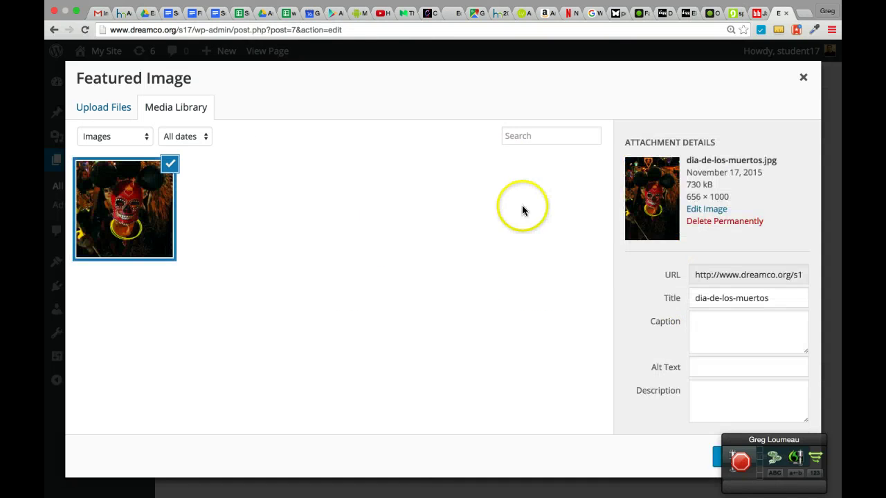
scroll(720, 299, "down", 1)
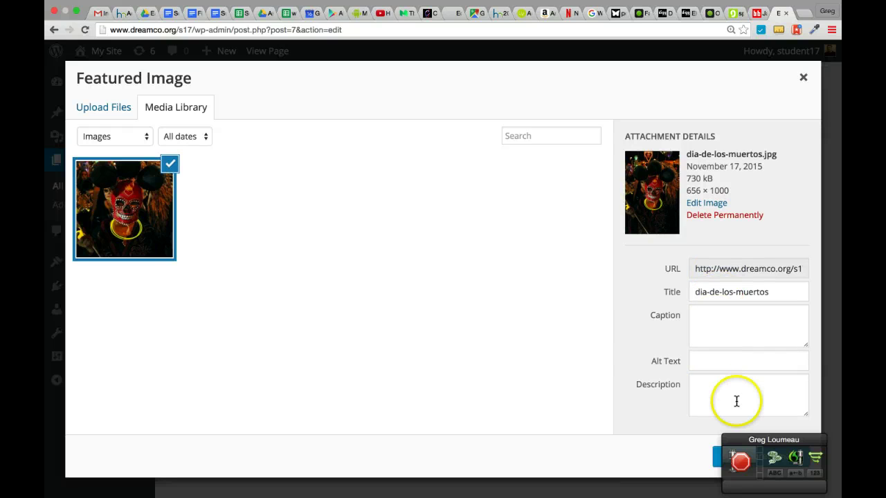
left_click_drag(762, 445, 567, 457)
left_click(726, 455)
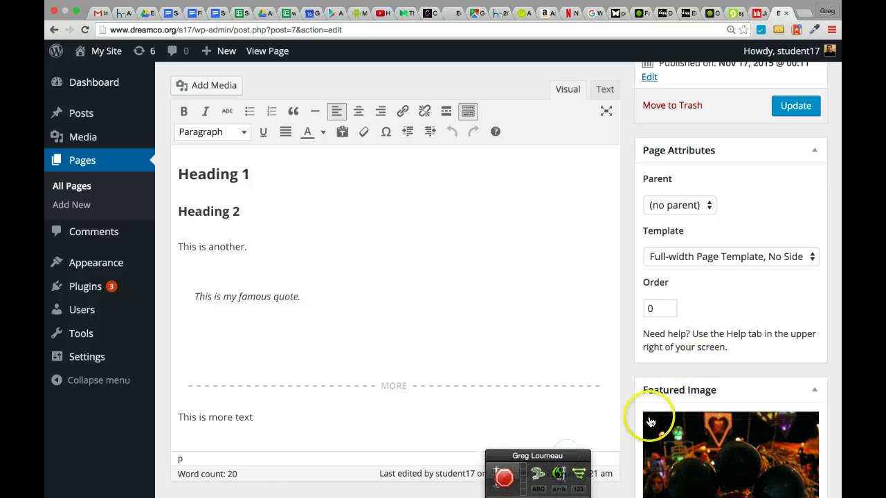
Step: Confirm the Featured Image box shows the Día de los Muertos photo and update the Gallery page
scroll(652, 420, "down", 5)
left_click(710, 357)
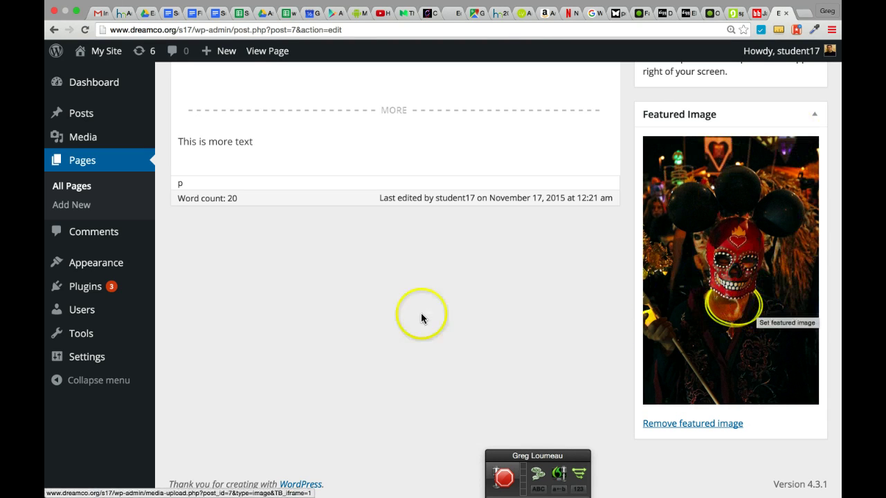
mouse_move(90, 300)
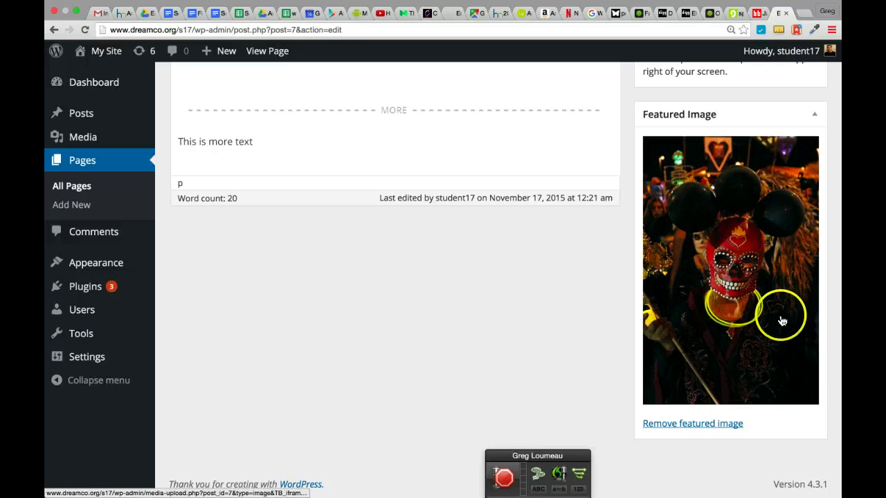
scroll(699, 346, "up", 10)
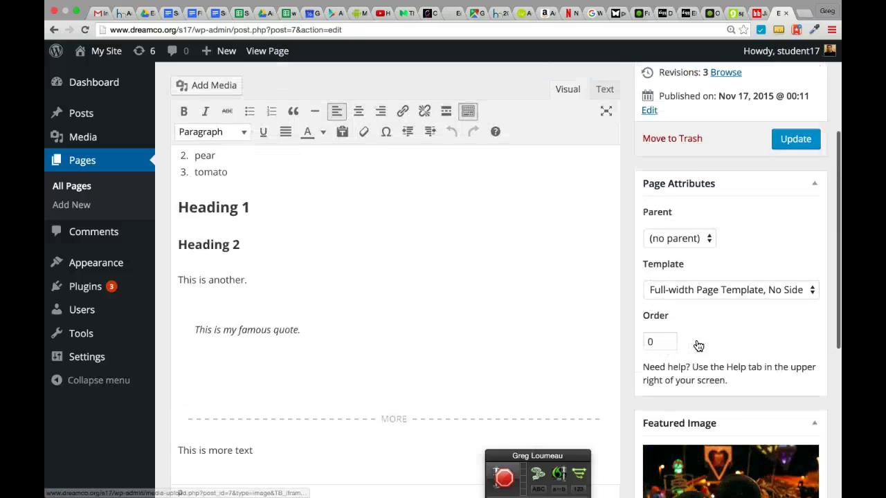
scroll(698, 346, "up", 2)
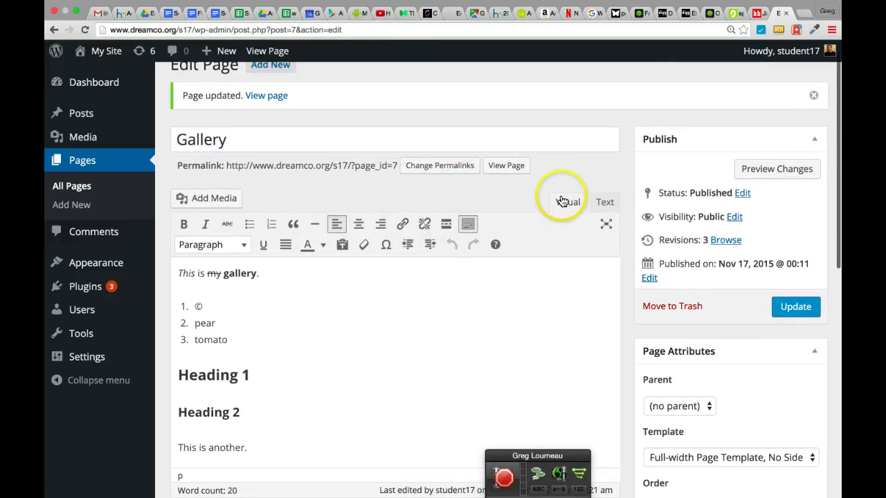
left_click(789, 308)
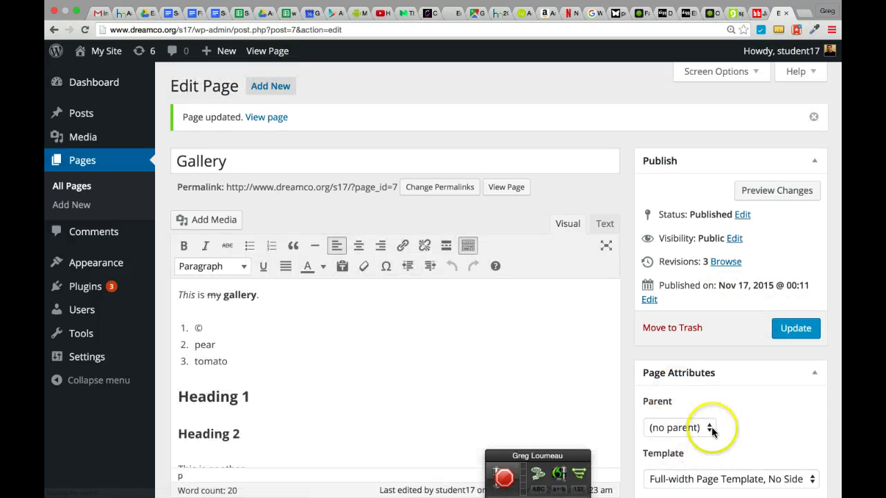
scroll(741, 383, "down", 10)
scroll(744, 392, "up", 3)
scroll(750, 392, "up", 5)
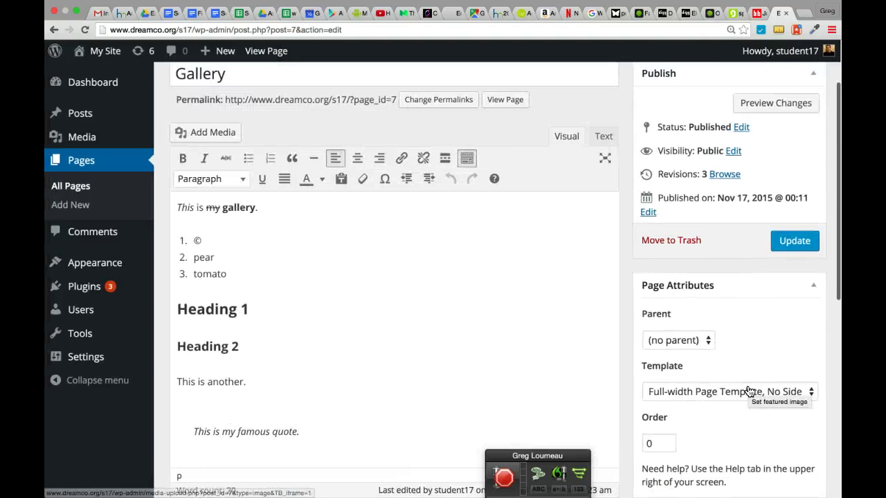
scroll(586, 338, "up", 3)
left_click(513, 192)
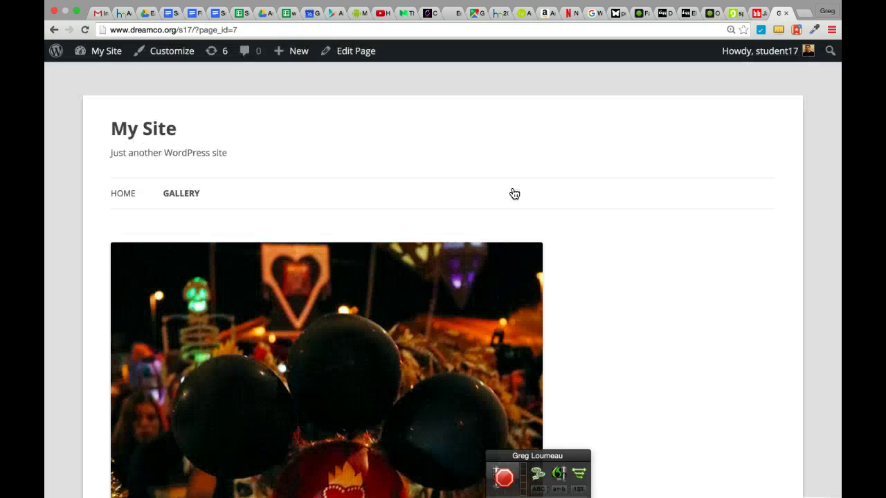
scroll(389, 246, "down", 10)
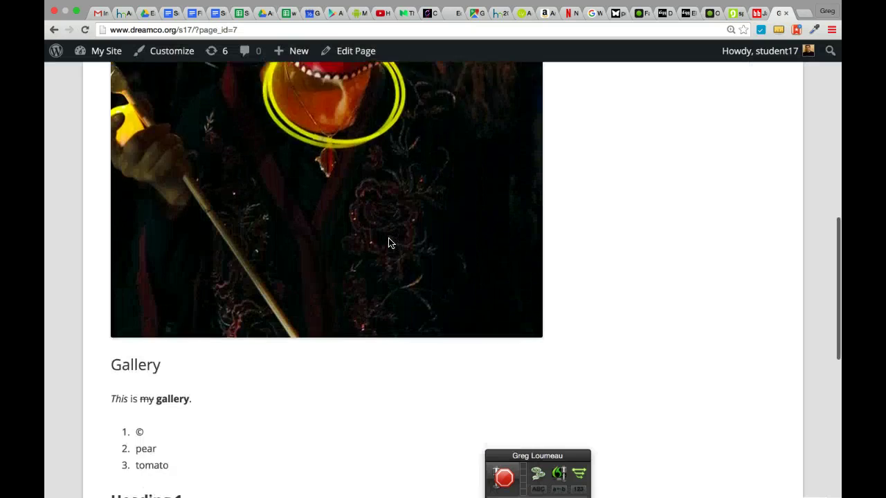
scroll(388, 242, "up", 10)
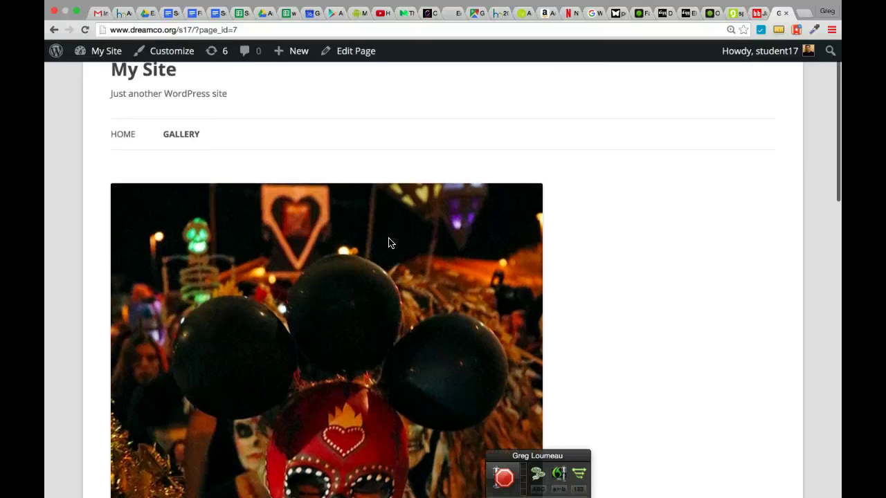
scroll(389, 242, "down", 10)
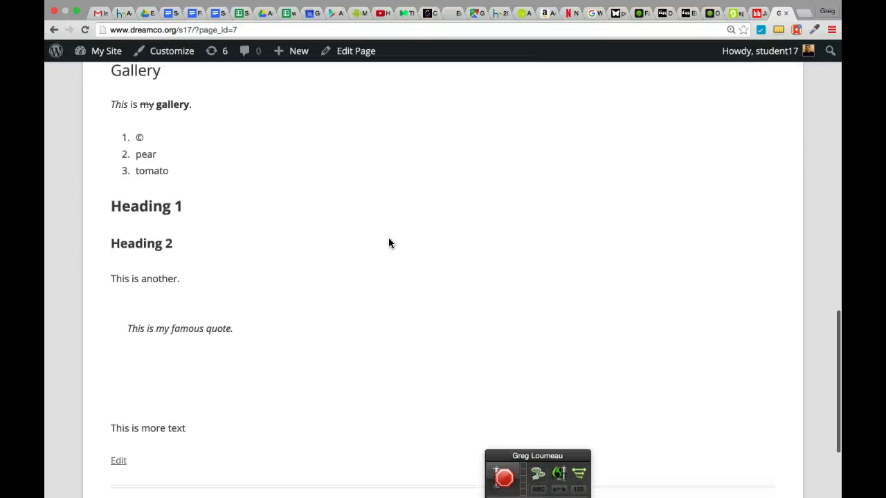
scroll(389, 242, "down", 3)
scroll(388, 242, "up", 10)
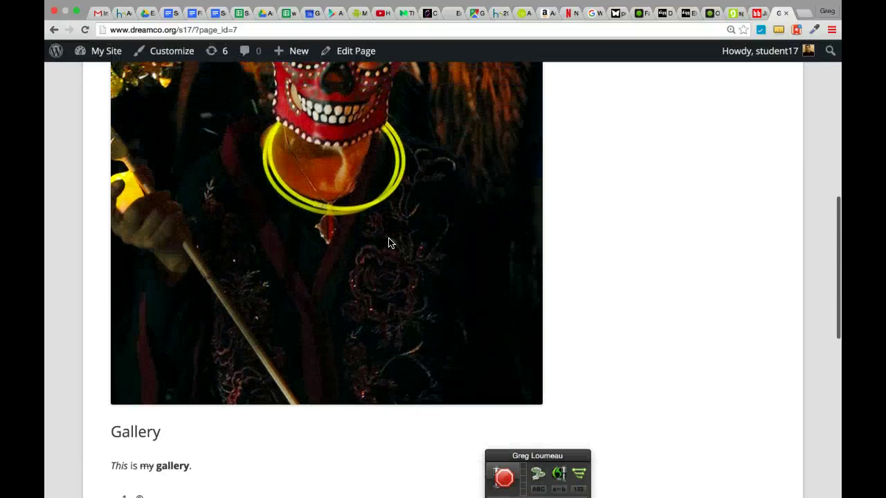
scroll(389, 242, "up", 10)
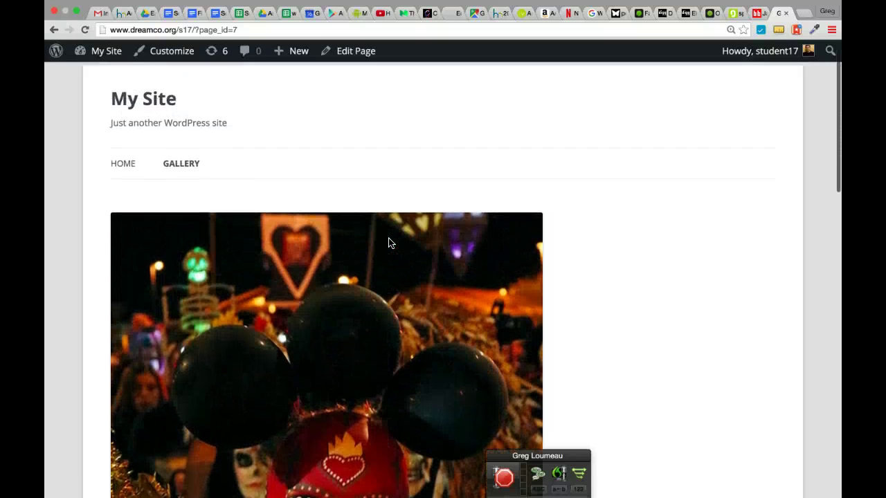
left_click(204, 58)
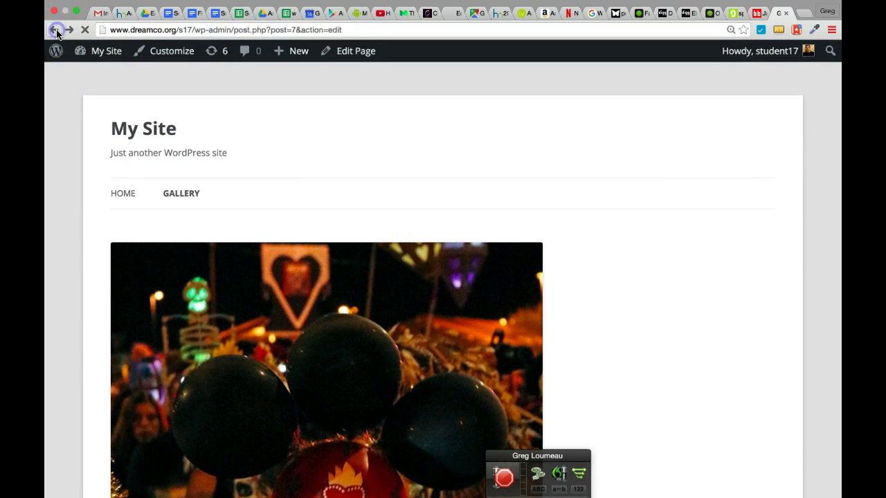
scroll(710, 322, "down", 5)
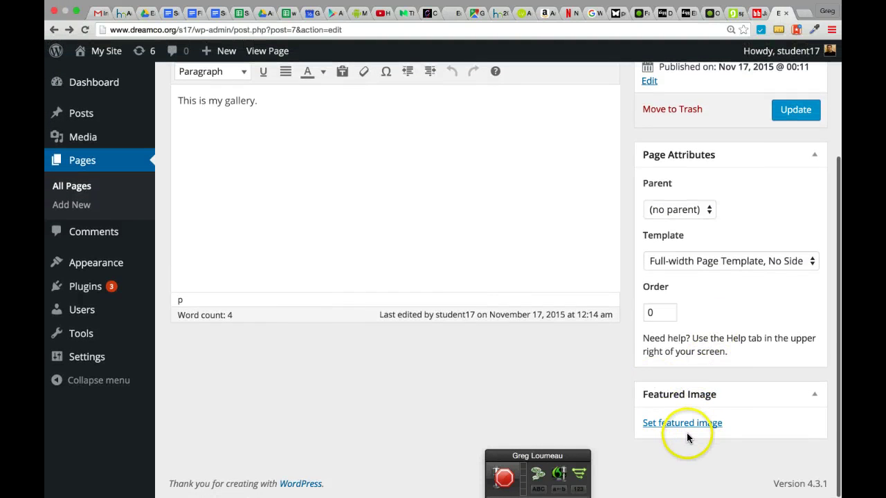
Step: Edit the Gallery page, remove its featured image, and update it
left_click(70, 29)
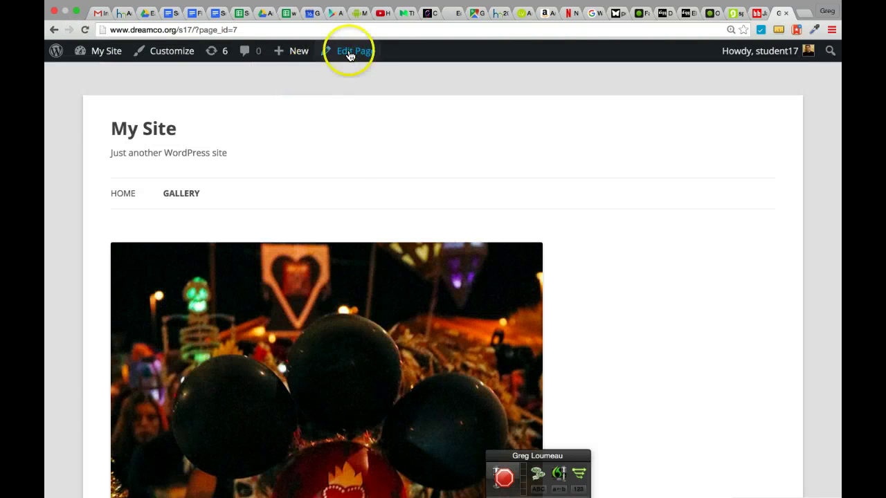
left_click(354, 52)
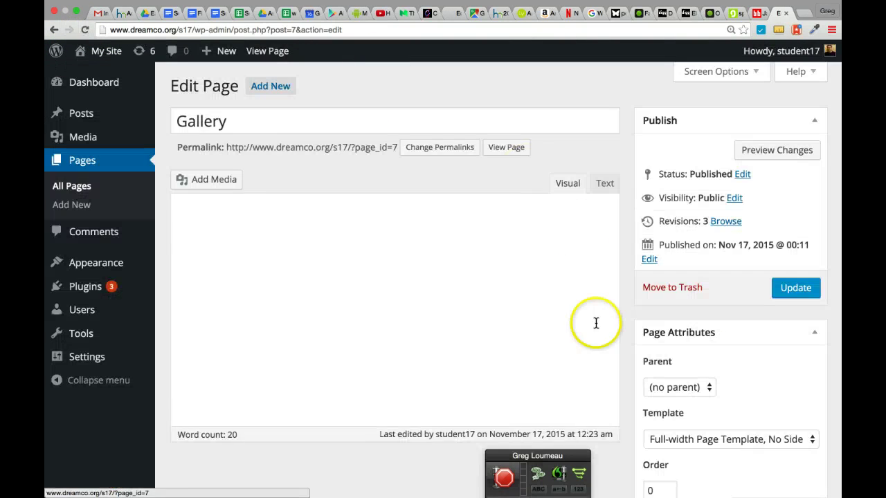
scroll(543, 329, "down", 2)
scroll(542, 329, "down", 10)
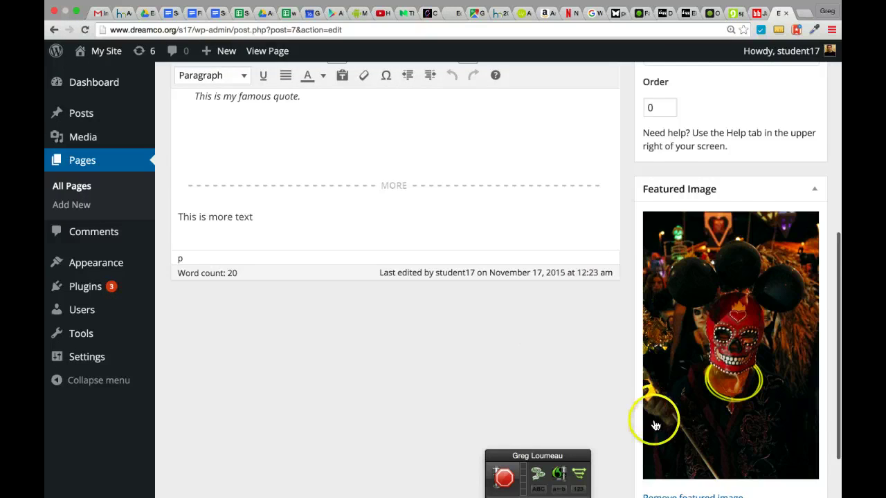
scroll(650, 419, "down", 3)
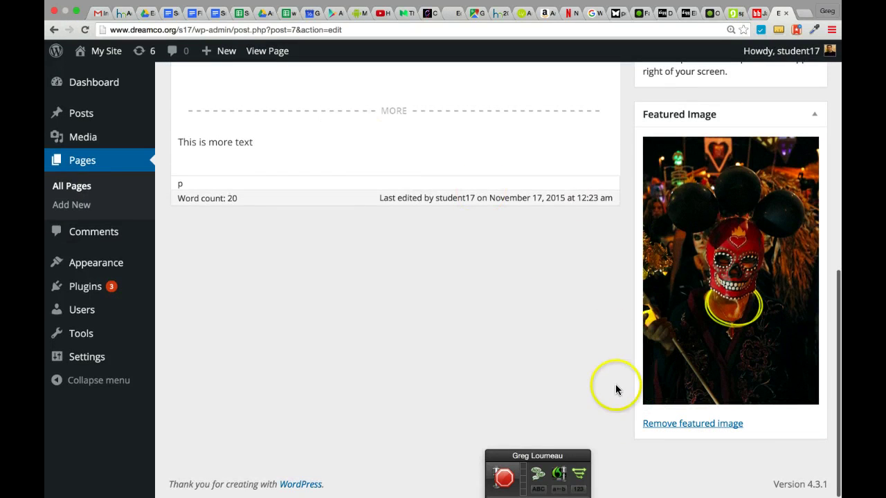
left_click(658, 426)
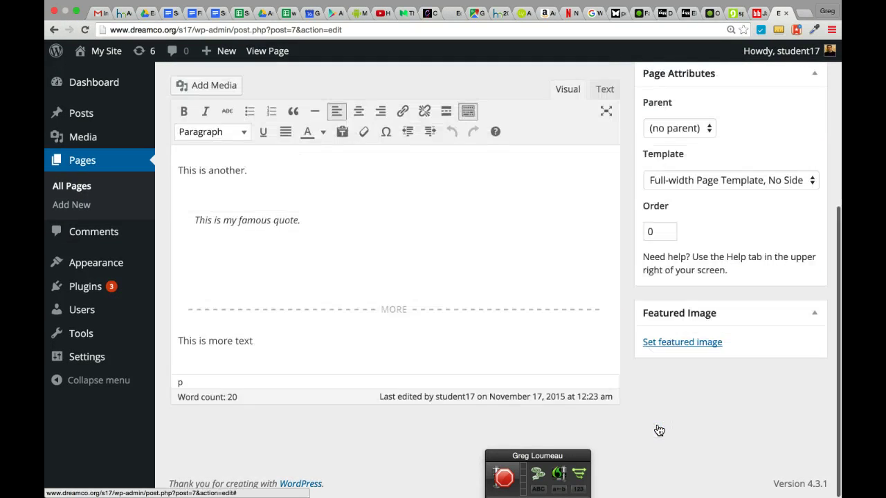
scroll(651, 254, "up", 5)
left_click(784, 236)
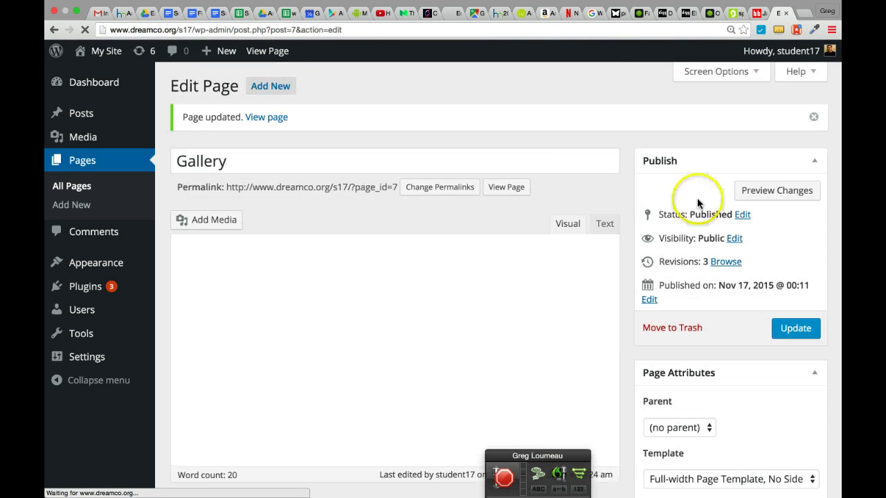
Step: Check the text-only live Gallery page, then return to its editor
left_click(505, 185)
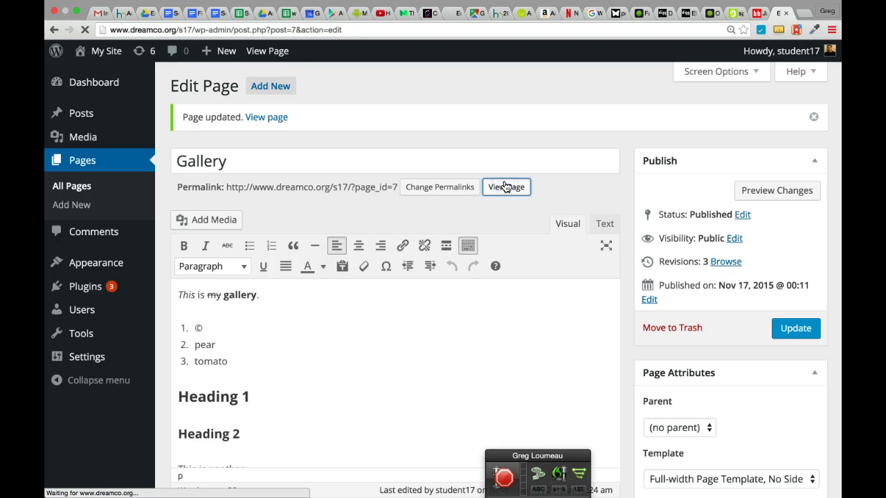
scroll(393, 286, "down", 5)
scroll(393, 286, "up", 5)
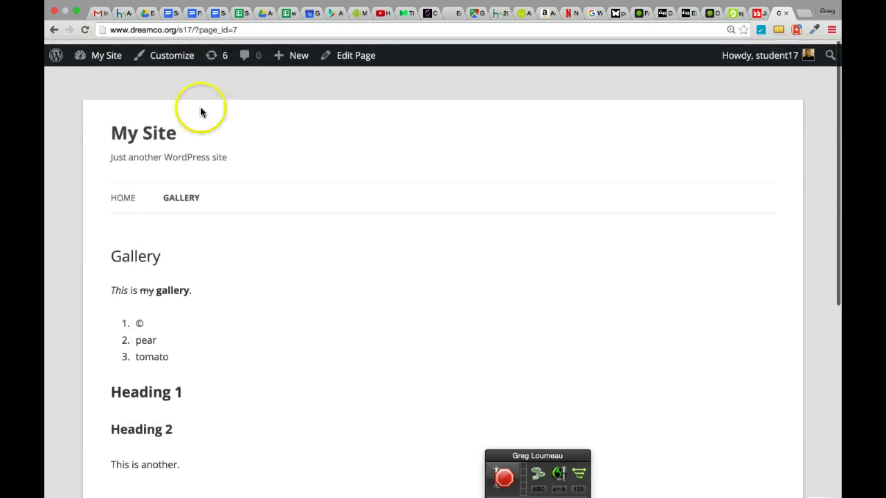
left_click(54, 29)
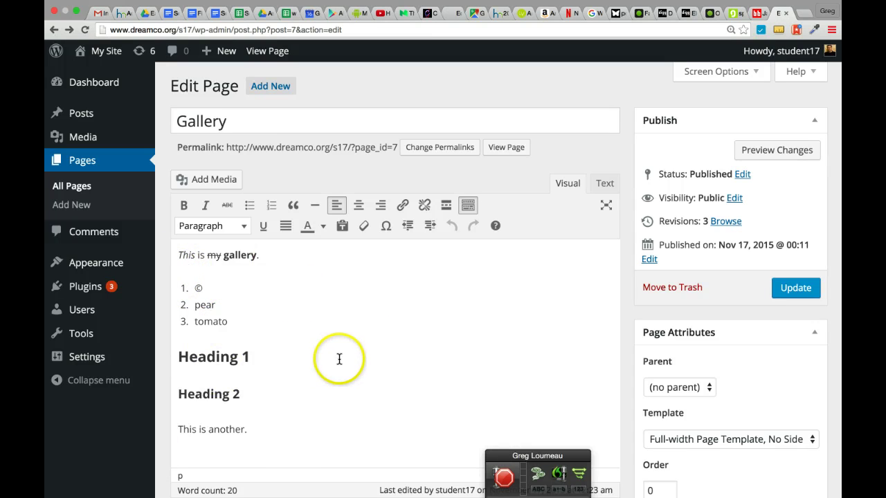
scroll(338, 357, "down", 3)
scroll(340, 358, "up", 1)
scroll(339, 359, "up", 2)
left_click(175, 282)
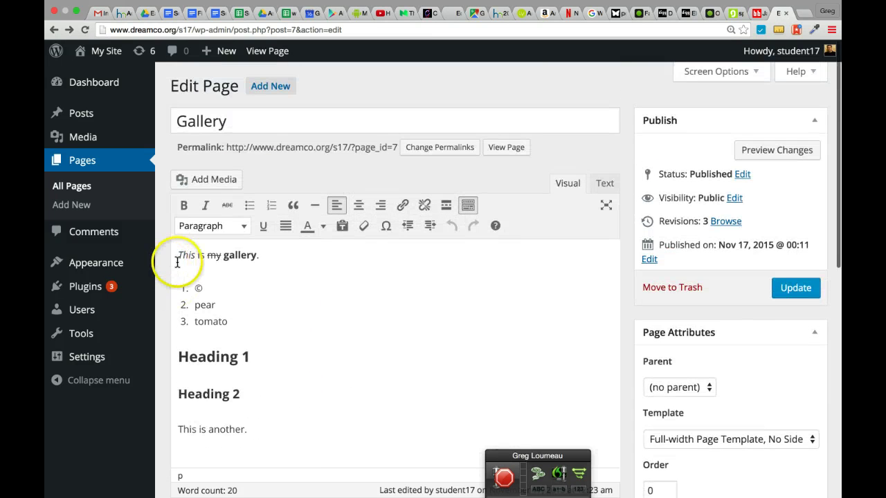
Step: In the Add Media window, select the already-uploaded dia-de-los-muertos photo
left_click(217, 180)
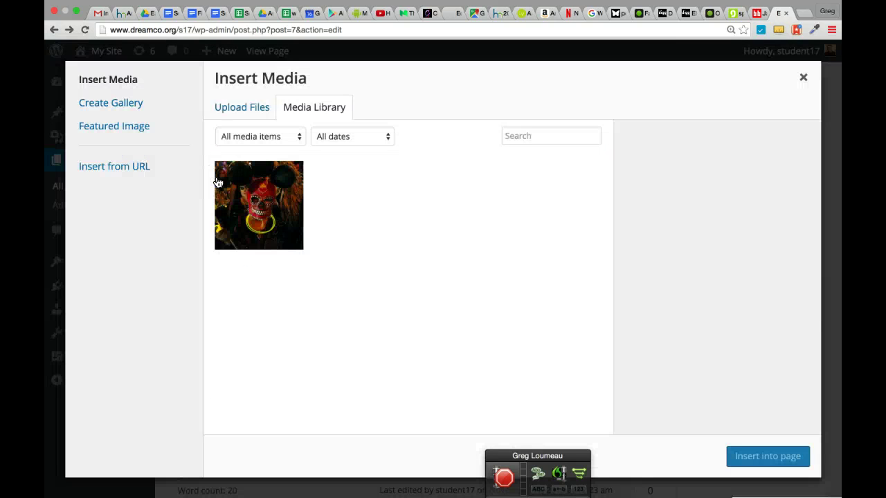
left_click(246, 113)
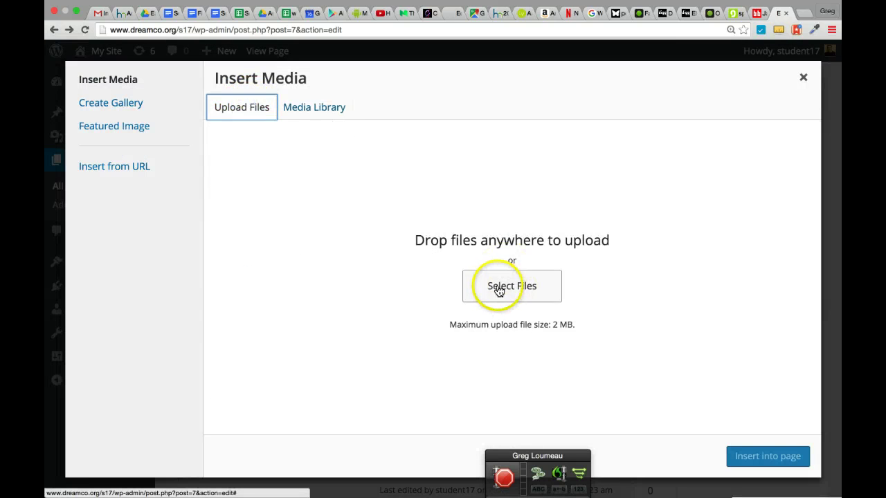
left_click(498, 289)
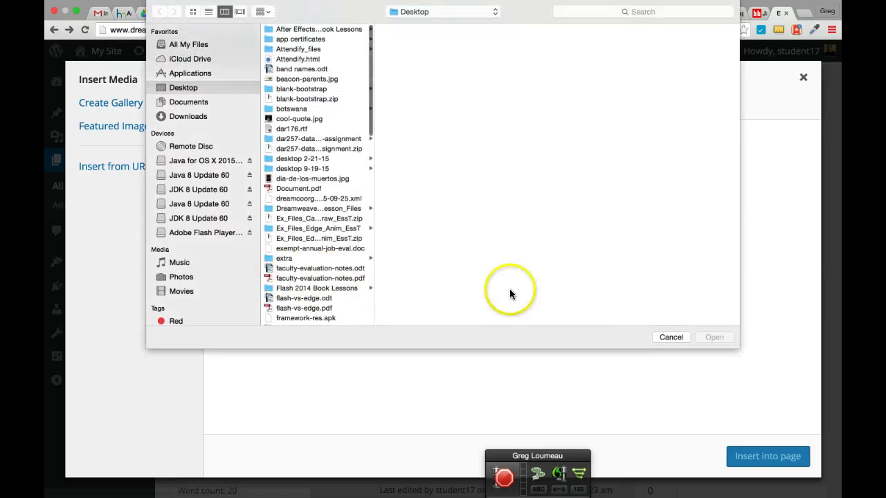
left_click(668, 337)
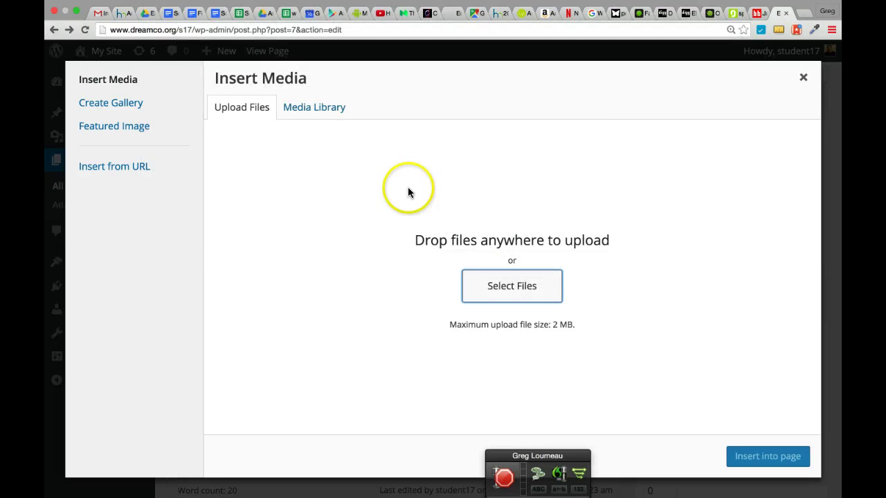
left_click(316, 110)
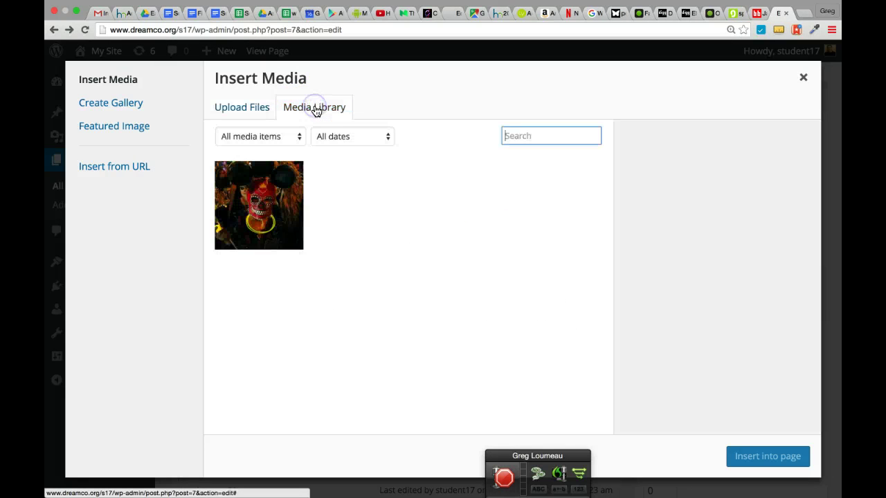
left_click(260, 214)
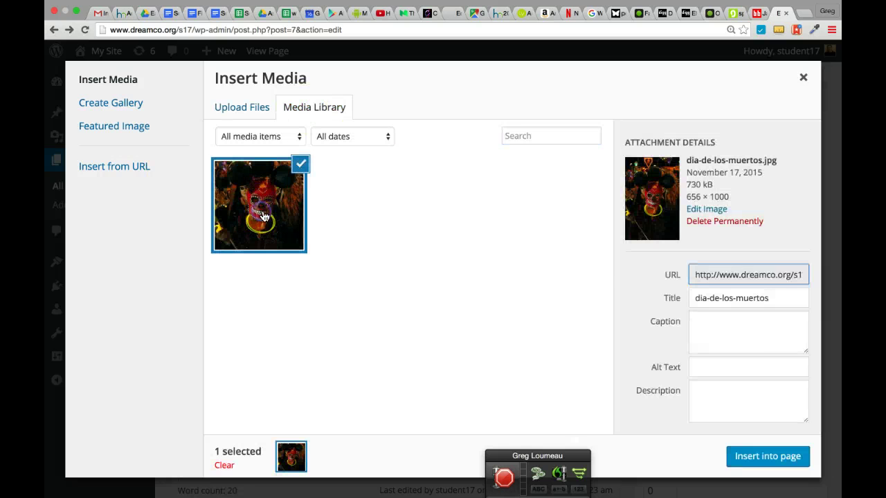
scroll(754, 367, "down", 4)
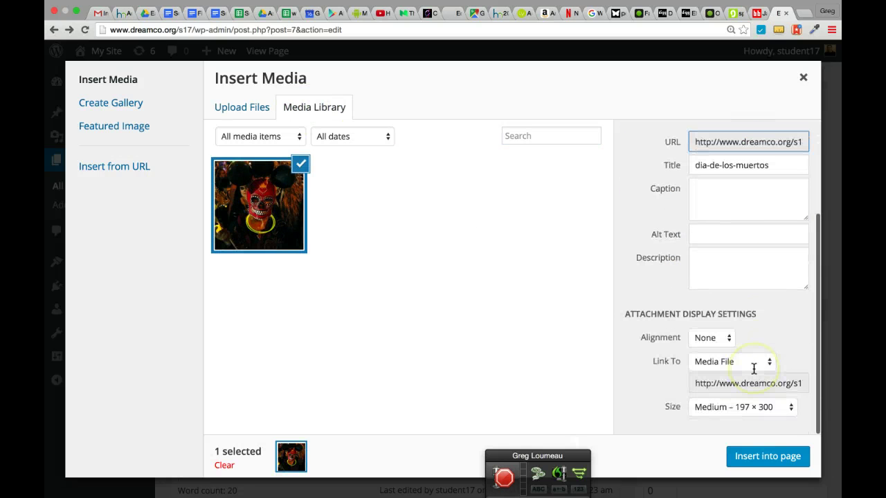
scroll(752, 370, "up", 2)
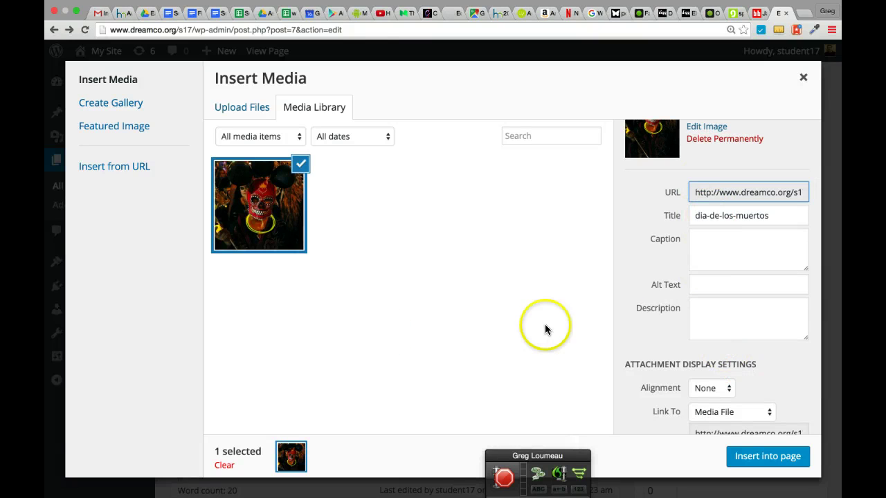
Step: Give the photo caption 'Dia de los Muertos', alt text 'cool pic', and a description
left_click(700, 249)
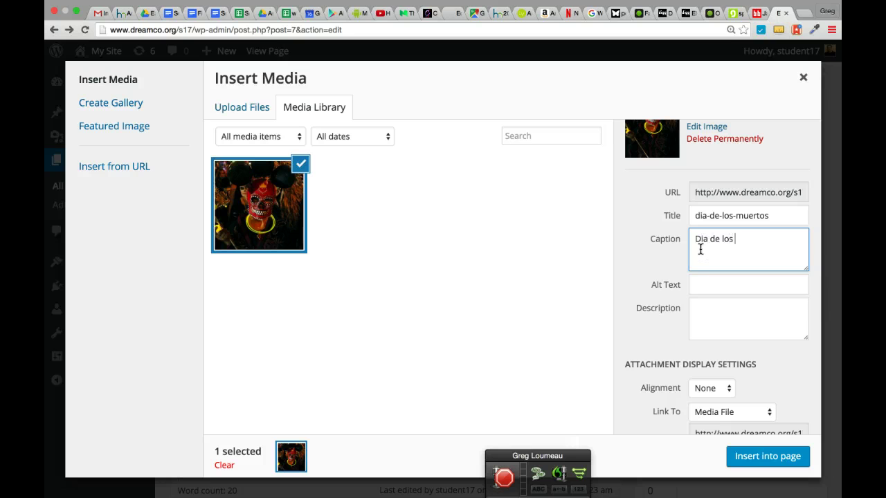
type("s")
left_click(710, 282)
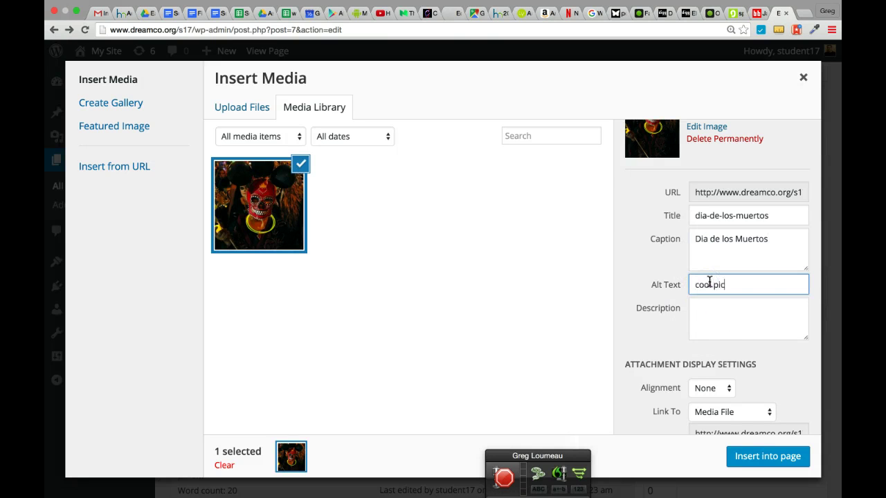
scroll(775, 317, "down", 2)
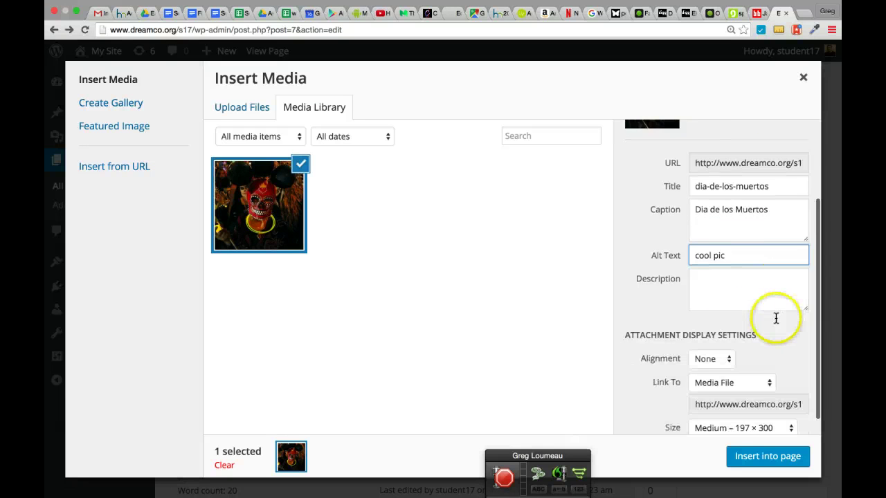
left_click(704, 255)
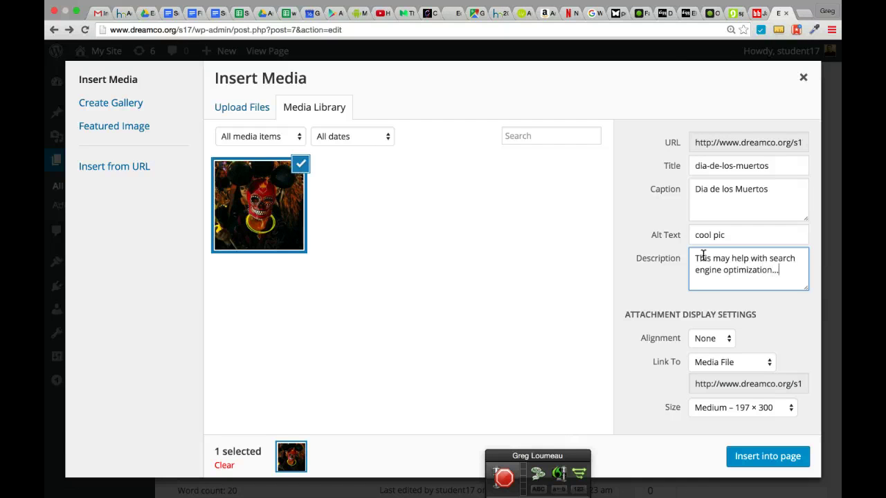
scroll(672, 310, "down", 1)
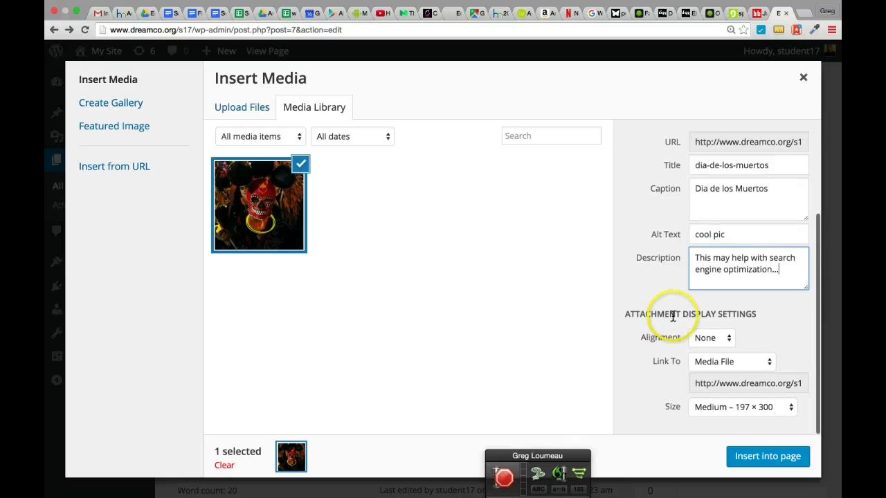
Step: Insert the photo with Left alignment, Link To None, and Thumbnail 150 × 150 size
left_click(731, 337)
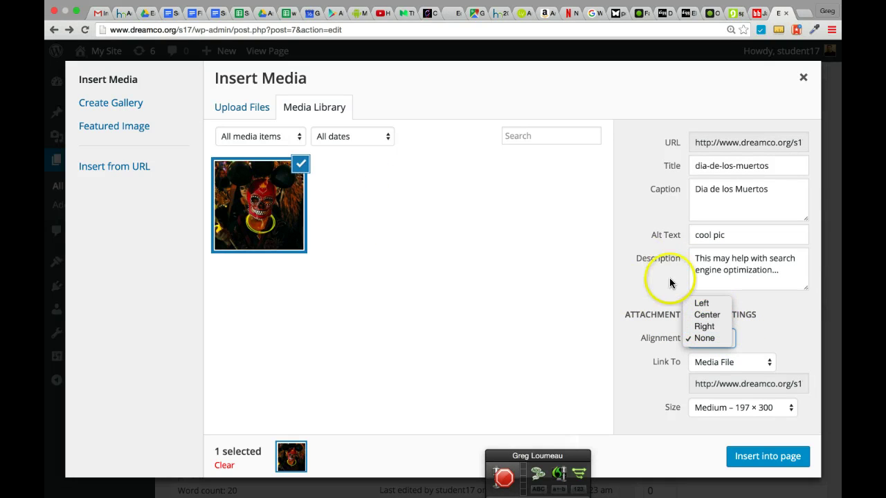
left_click(771, 320)
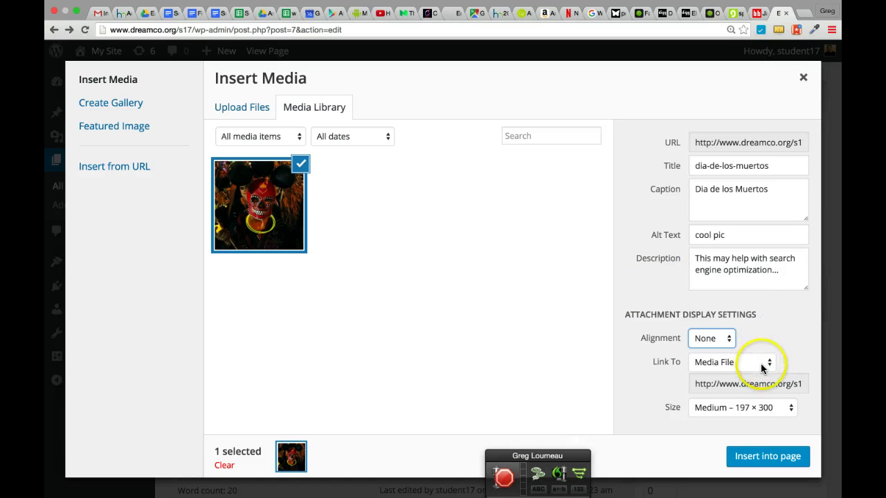
left_click(728, 339)
left_click(713, 304)
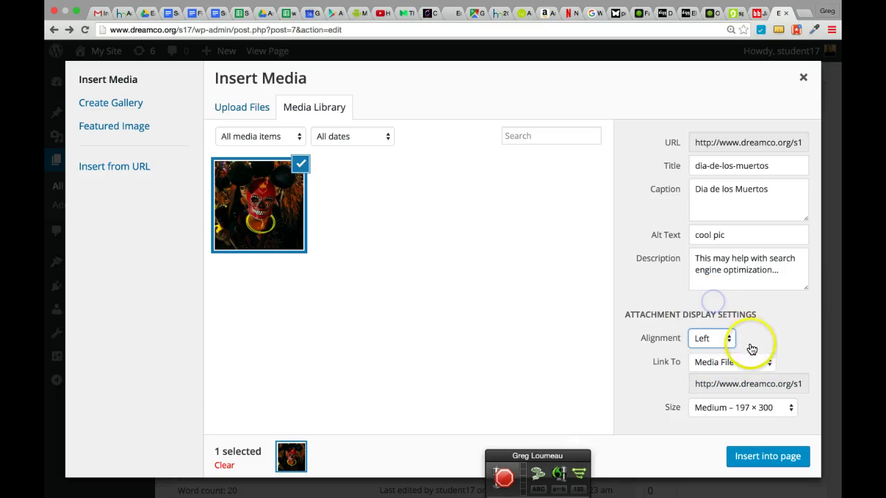
left_click(740, 365)
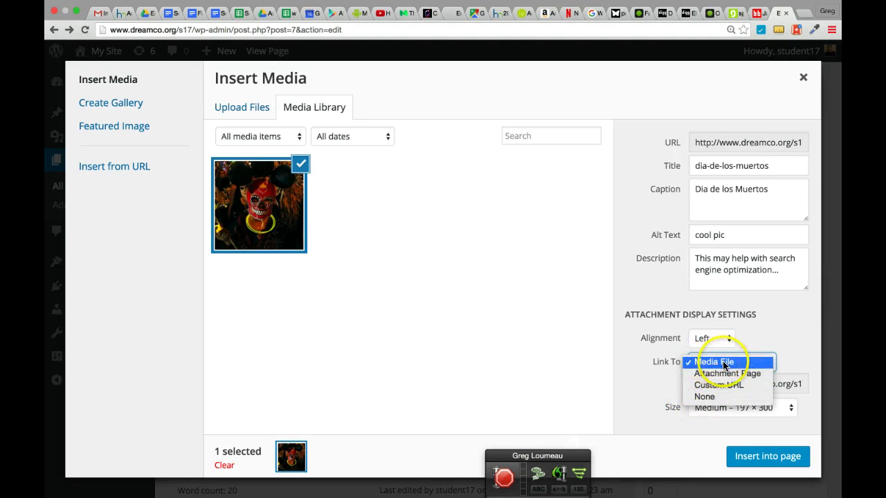
left_click(716, 397)
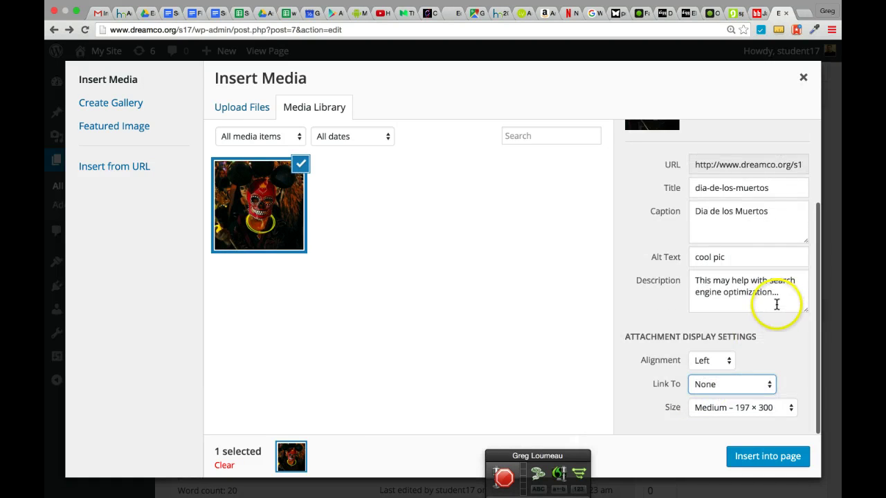
left_click(789, 409)
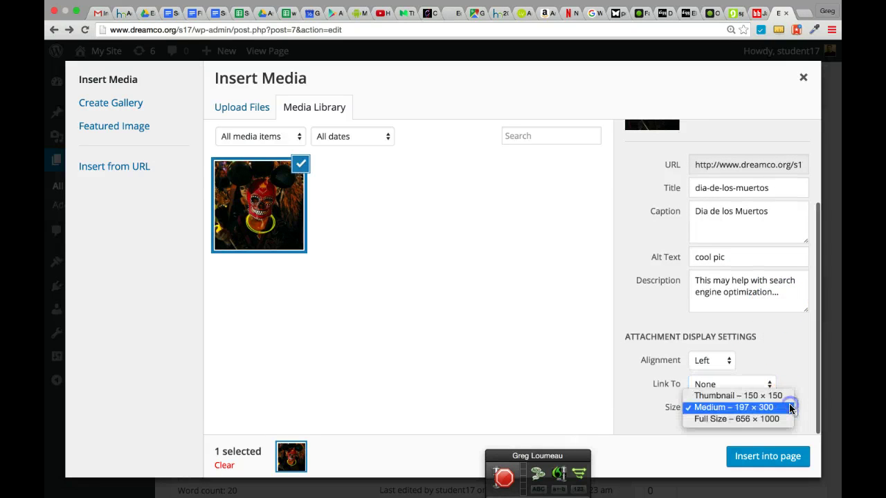
left_click(746, 395)
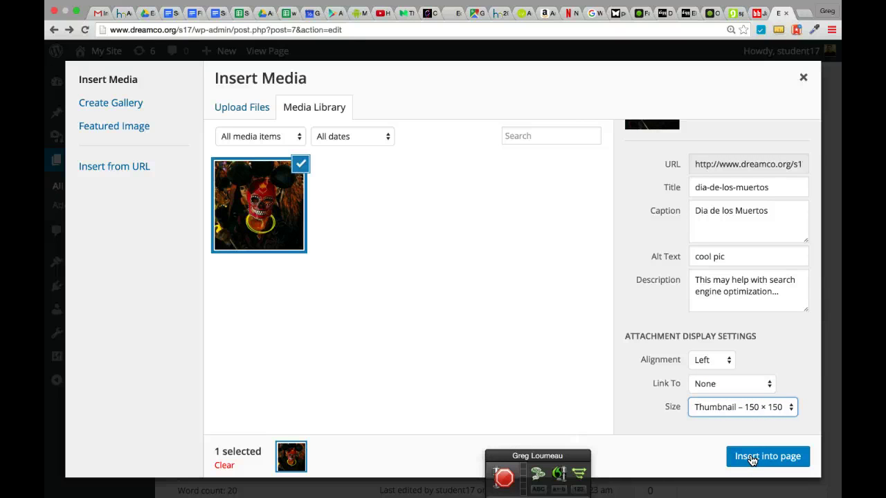
left_click(752, 457)
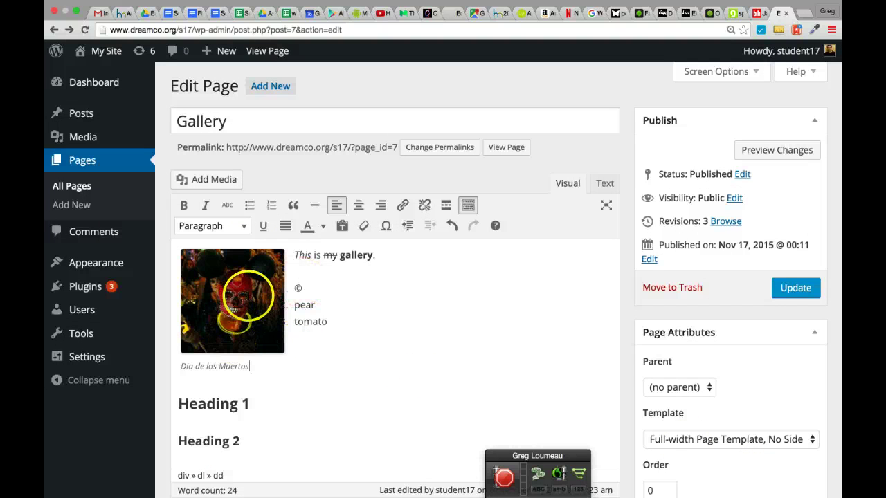
Step: Update the Gallery page, view it on the live site, then go back to its editor
left_click(796, 290)
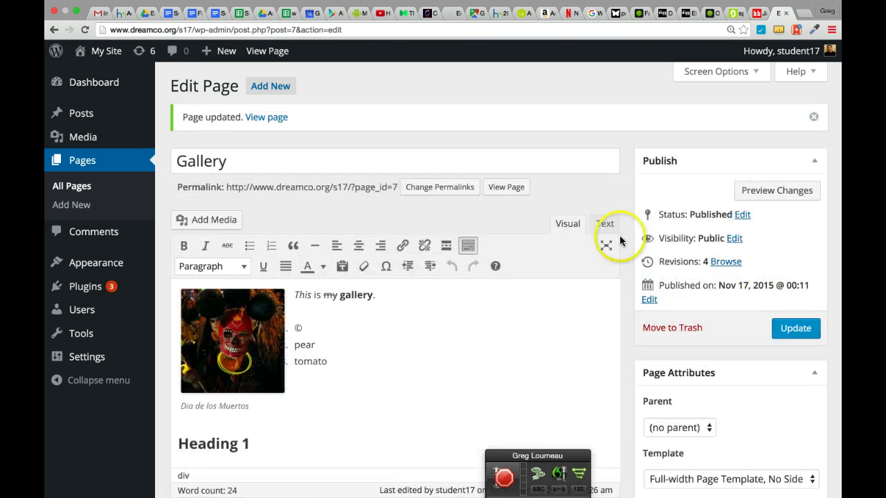
left_click(509, 187)
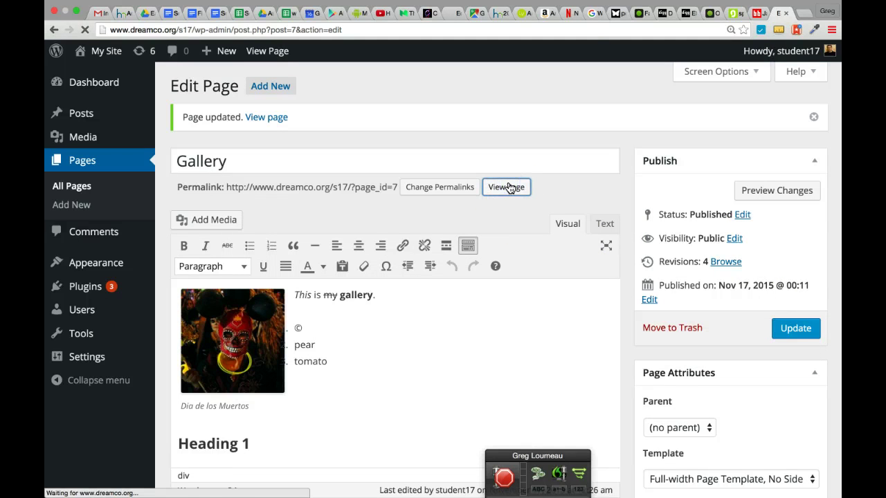
scroll(321, 270, "down", 5)
scroll(320, 271, "up", 4)
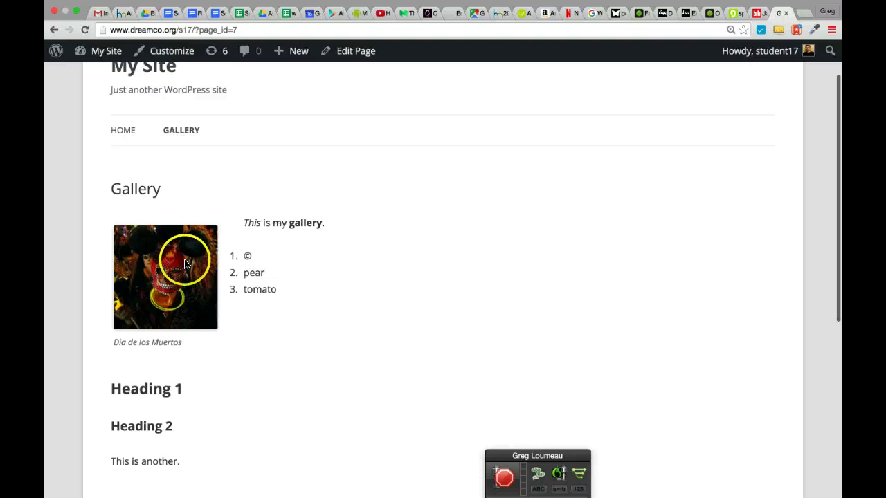
left_click(53, 31)
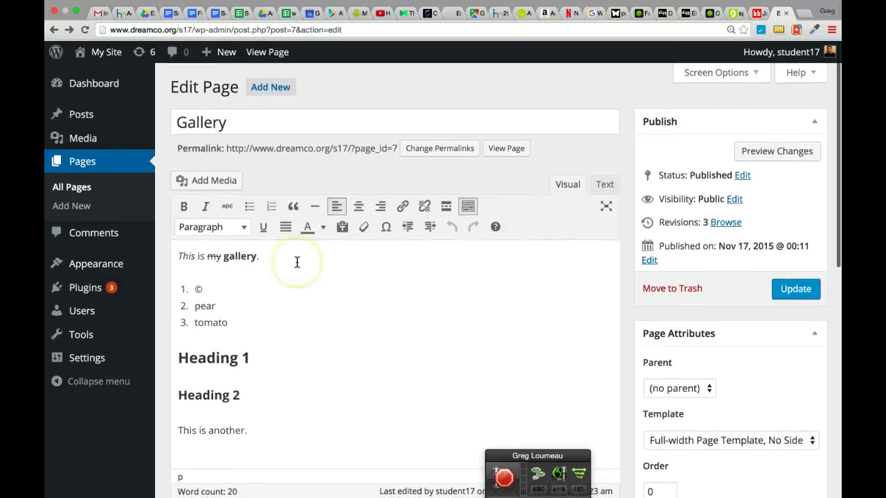
Step: Add guitar.jpg from the re logos folder to the Media Library via Add New
mouse_move(88, 86)
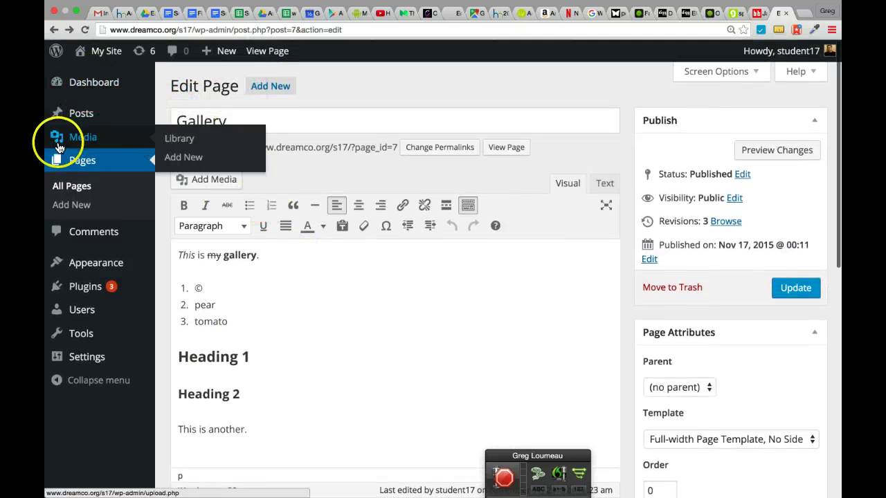
left_click(81, 142)
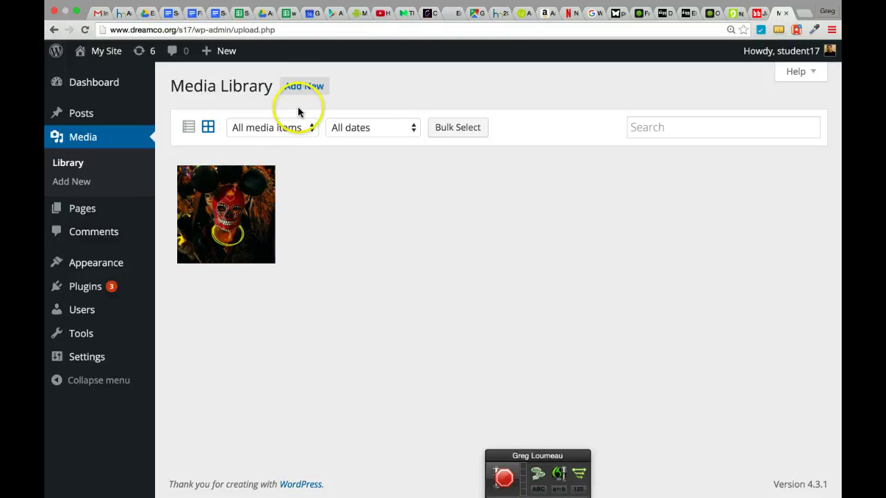
left_click(308, 89)
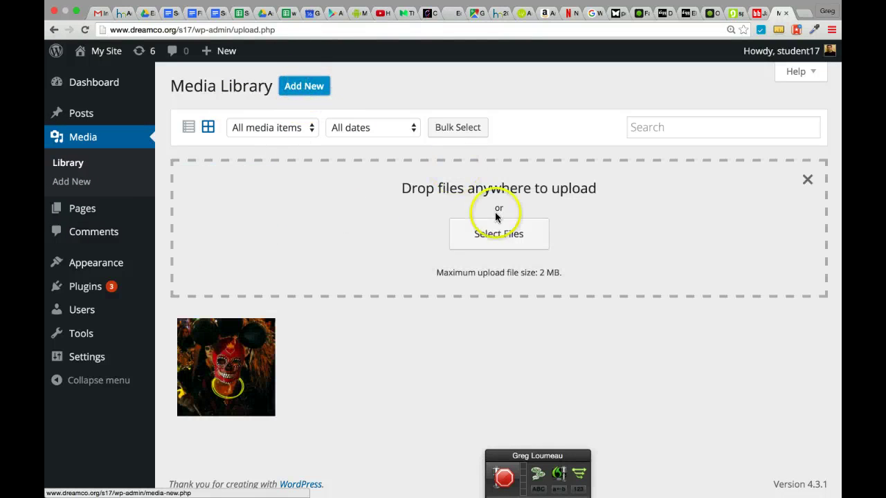
left_click(501, 237)
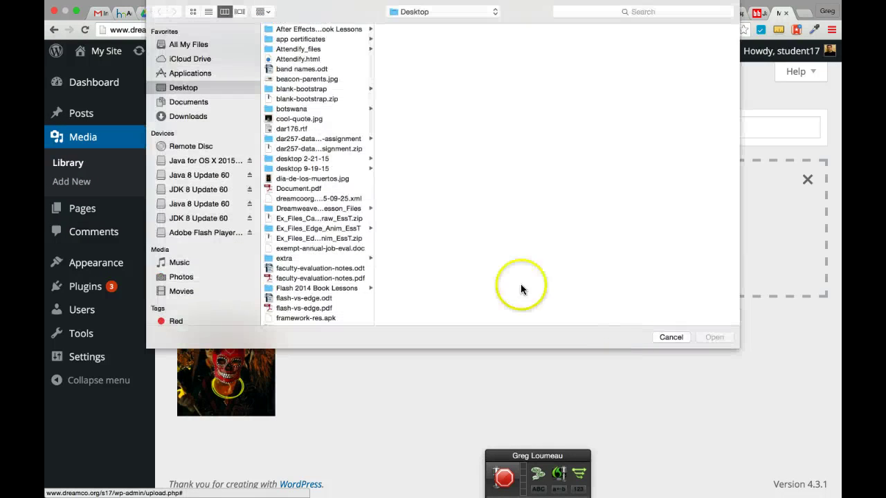
scroll(346, 237, "down", 10)
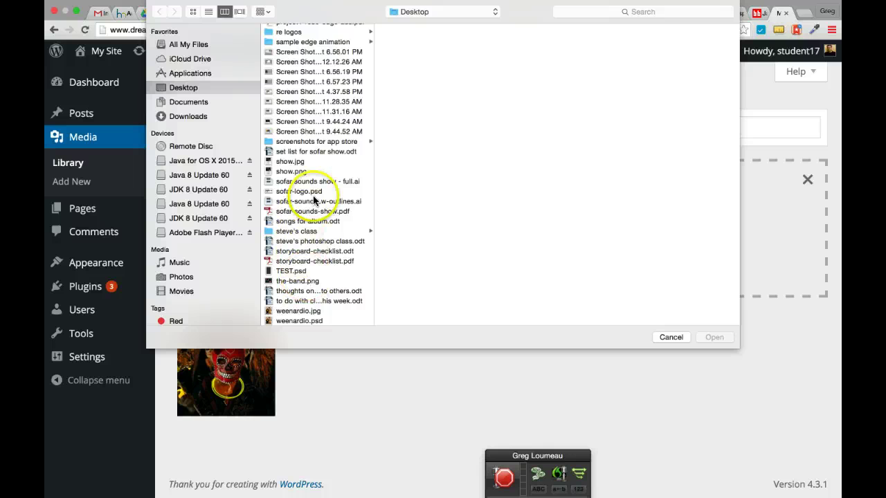
scroll(313, 198, "up", 5)
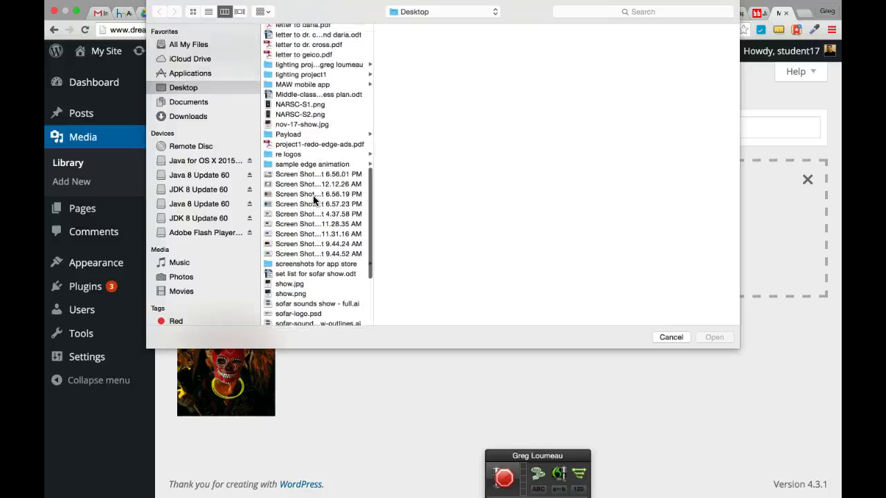
left_click(289, 145)
left_click(290, 155)
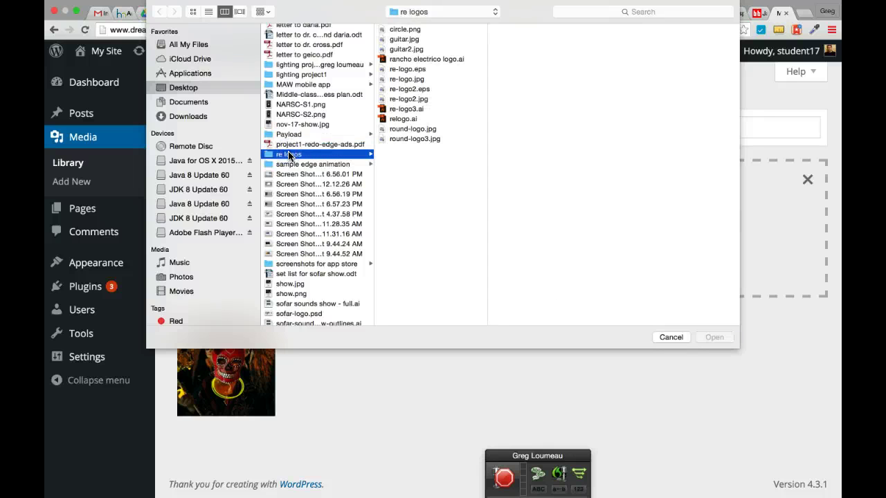
left_click(404, 40)
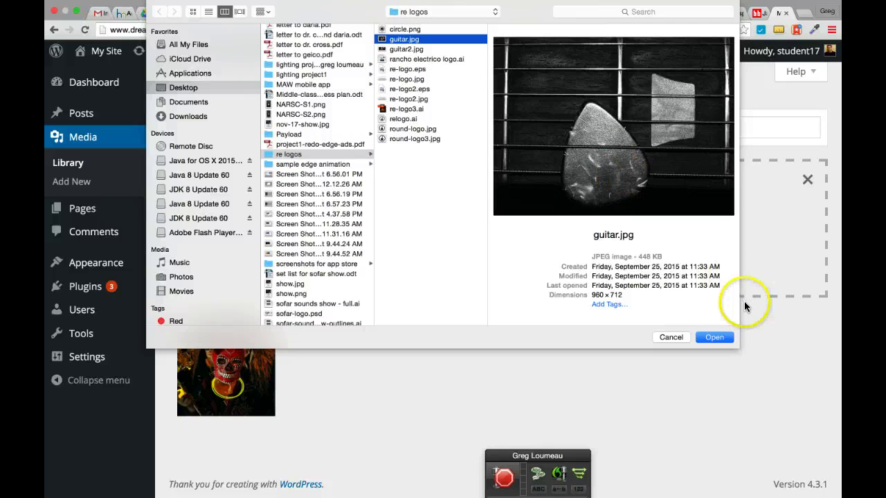
left_click(713, 338)
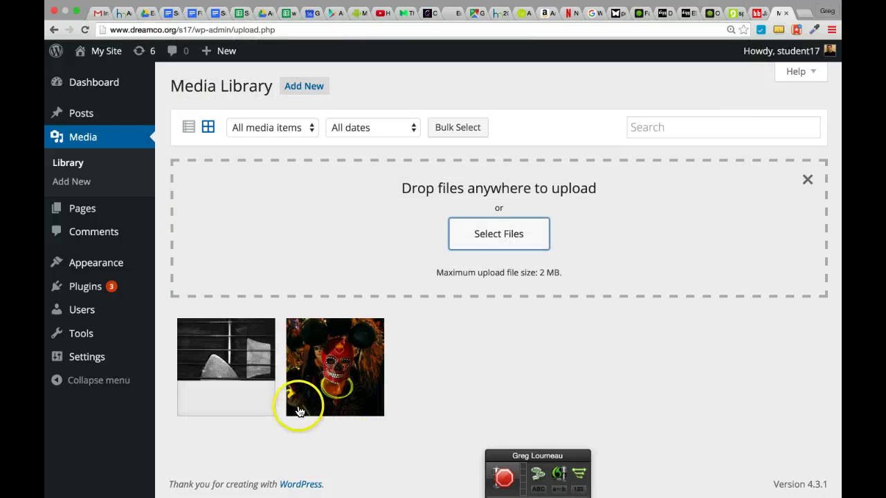
scroll(439, 371, "down", 1)
scroll(440, 371, "up", 1)
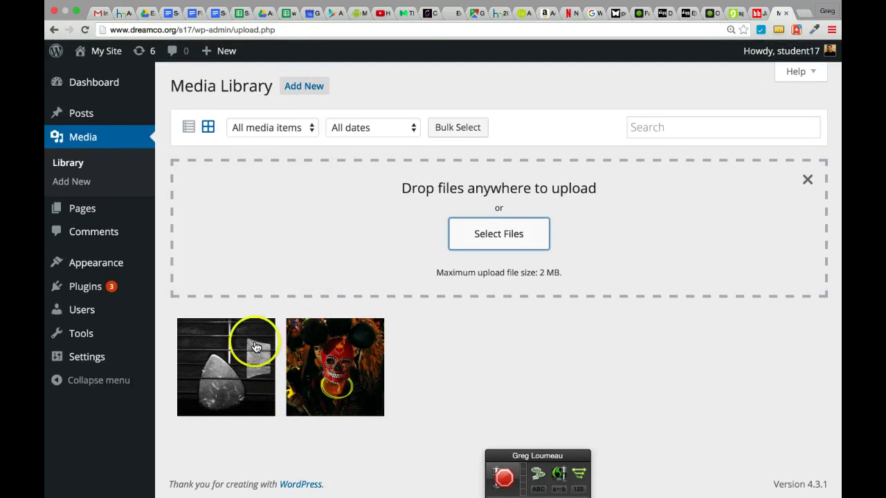
Step: Open the Home page from All Pages for editing
mouse_move(99, 203)
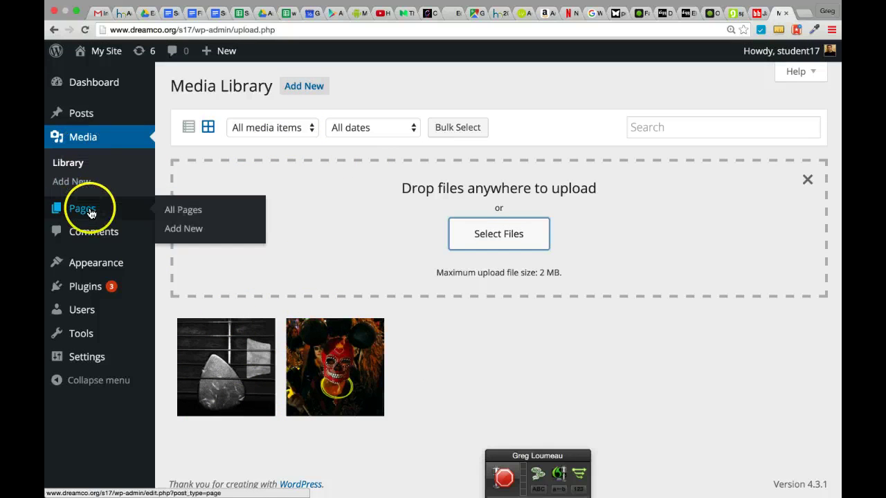
left_click(186, 211)
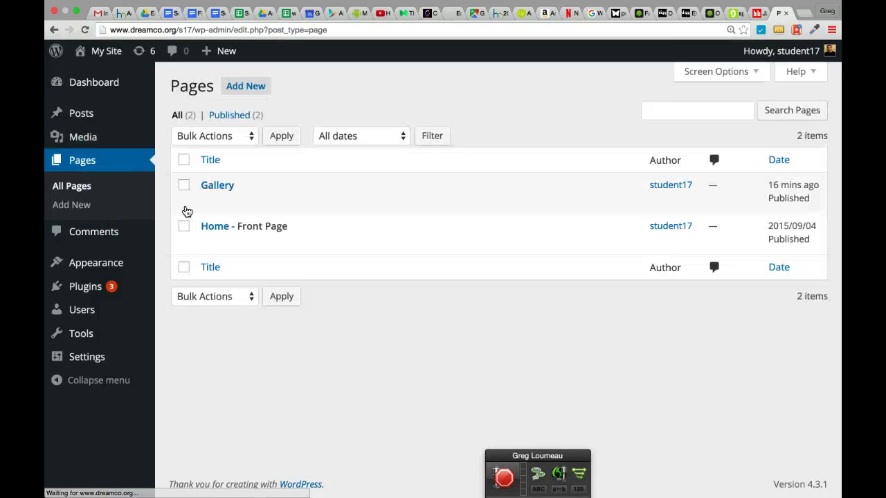
left_click(217, 230)
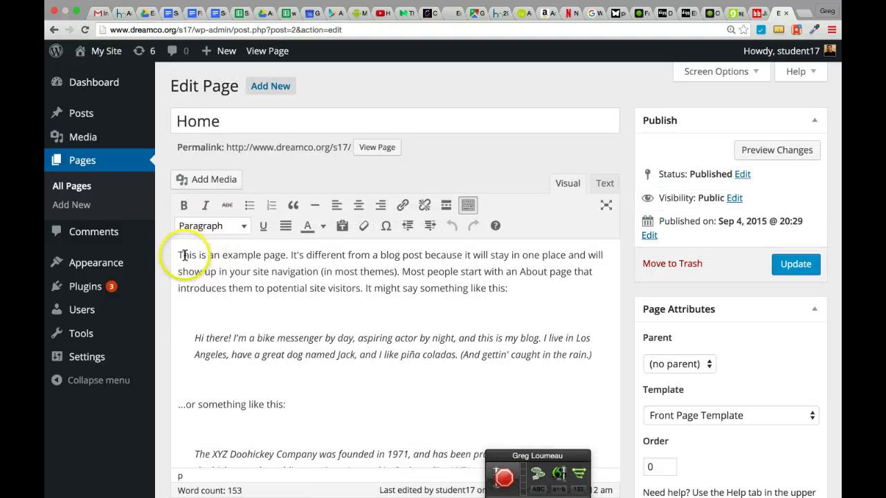
Step: Insert the guitar photo before "...or something like this:" with Link To set to None
left_click(176, 405)
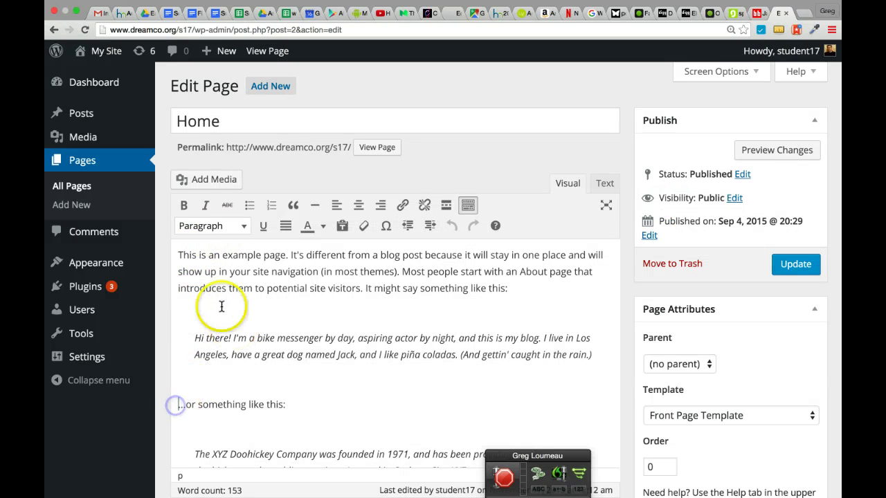
left_click(199, 178)
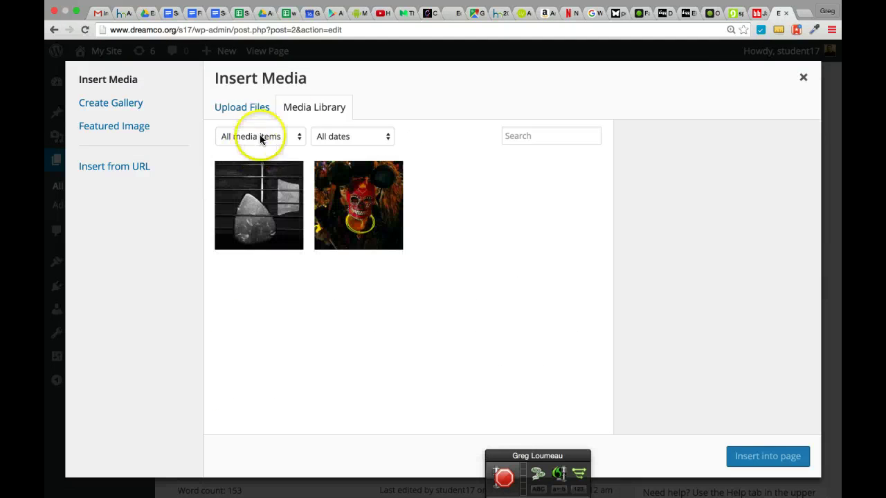
left_click(264, 218)
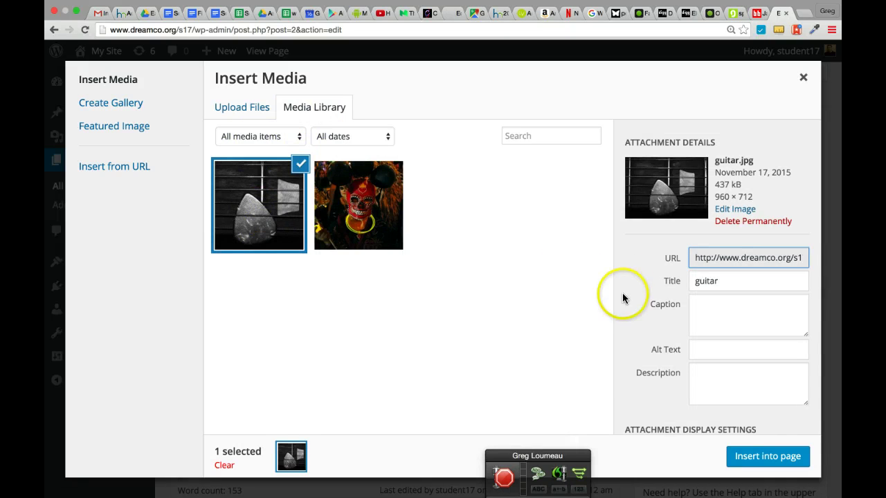
scroll(623, 298, "down", 3)
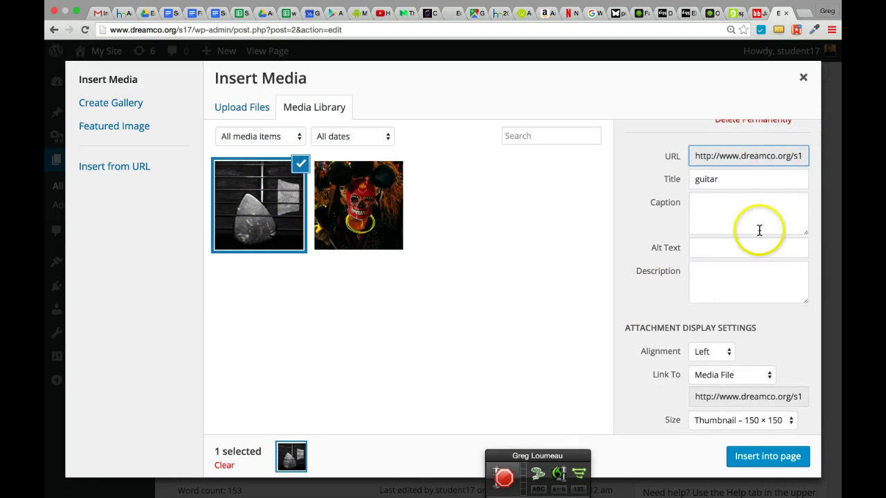
scroll(746, 280, "down", 1)
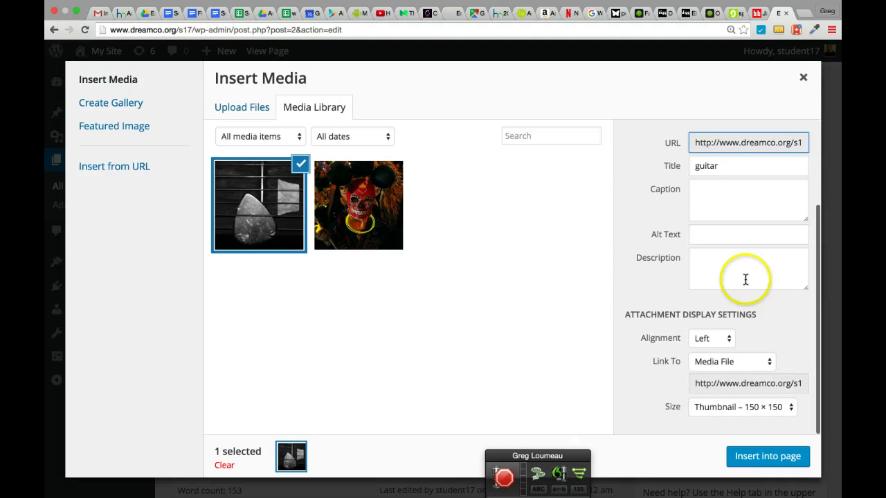
left_click(768, 363)
left_click(752, 396)
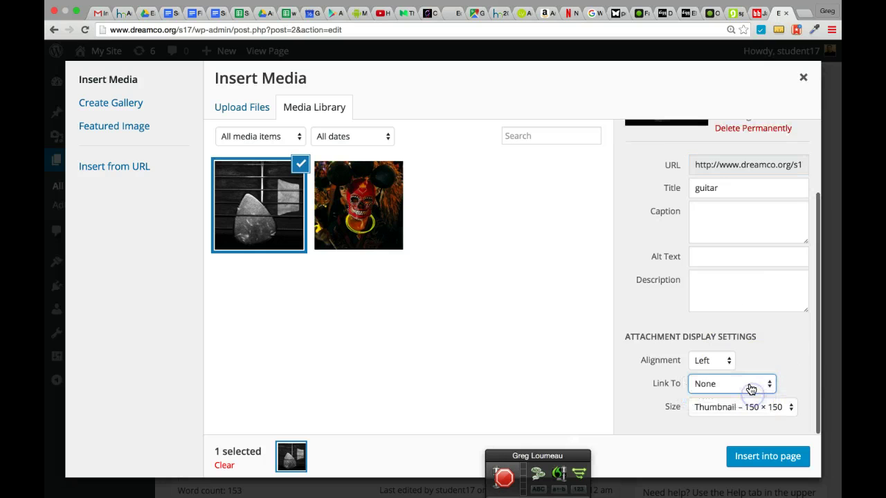
left_click(746, 451)
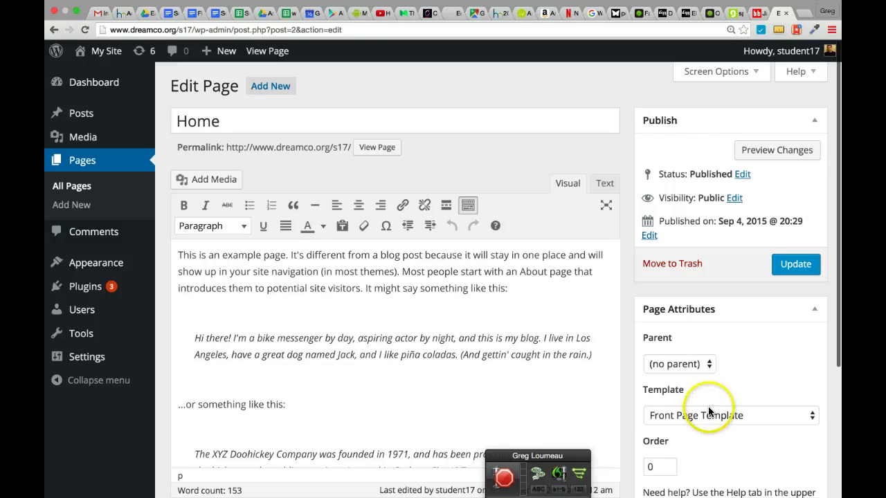
scroll(437, 418, "down", 3)
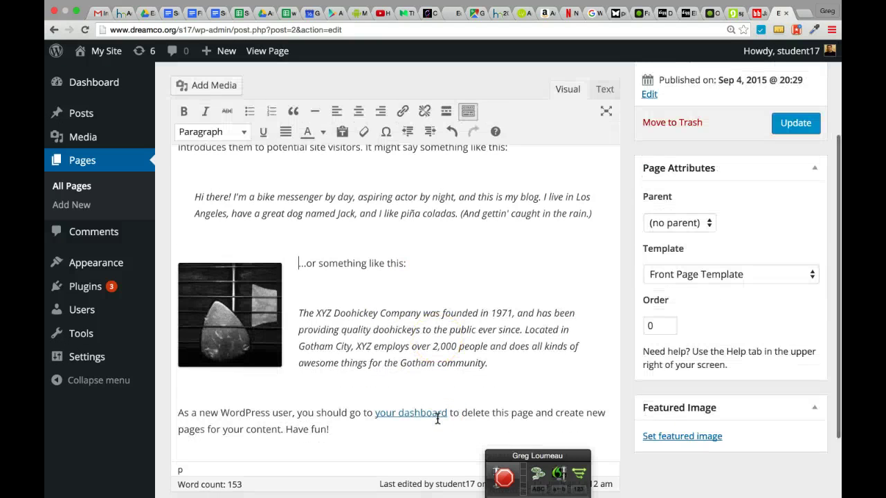
Step: Make the guitar image Medium (300 × 223) and right-aligned, then open its original for editing
left_click(244, 318)
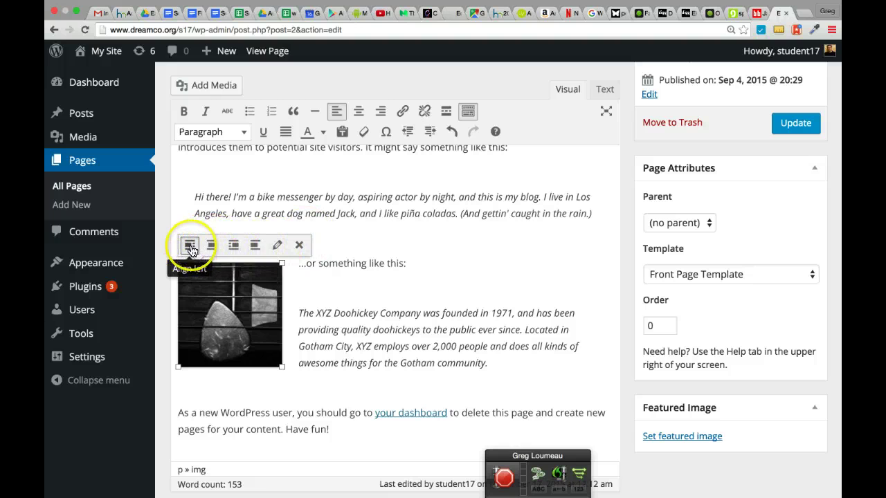
left_click(278, 248)
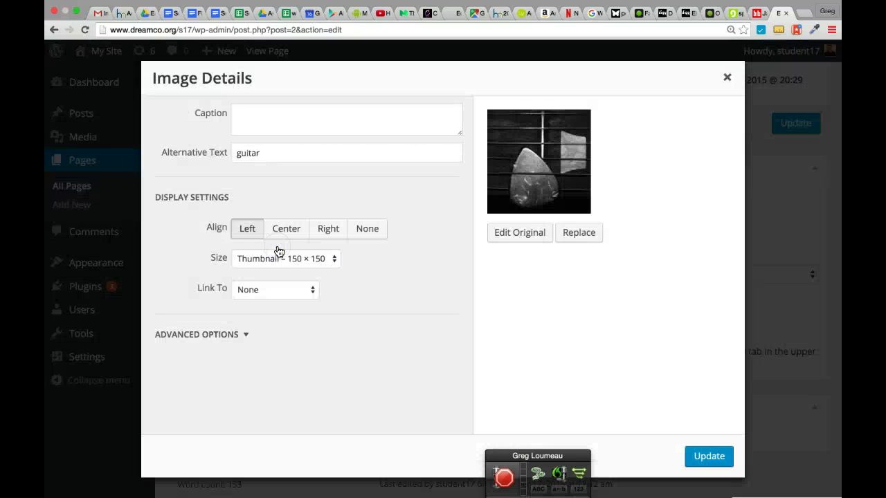
left_click(323, 260)
left_click(325, 270)
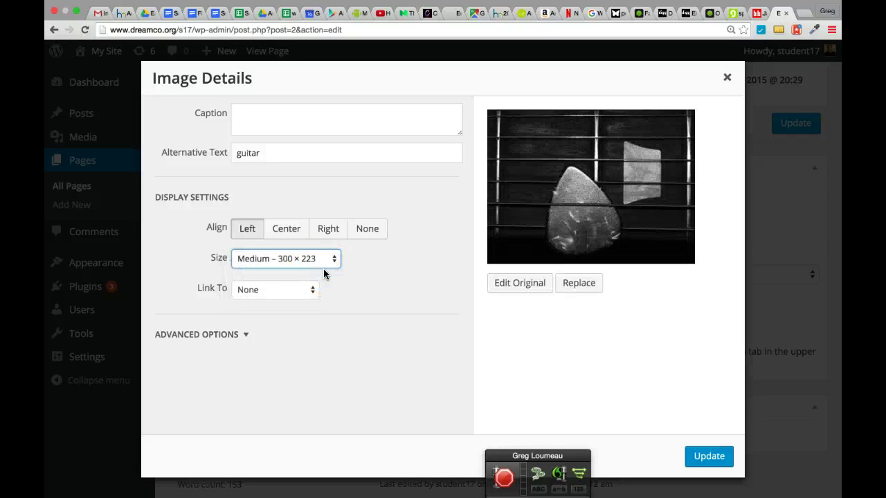
left_click(335, 230)
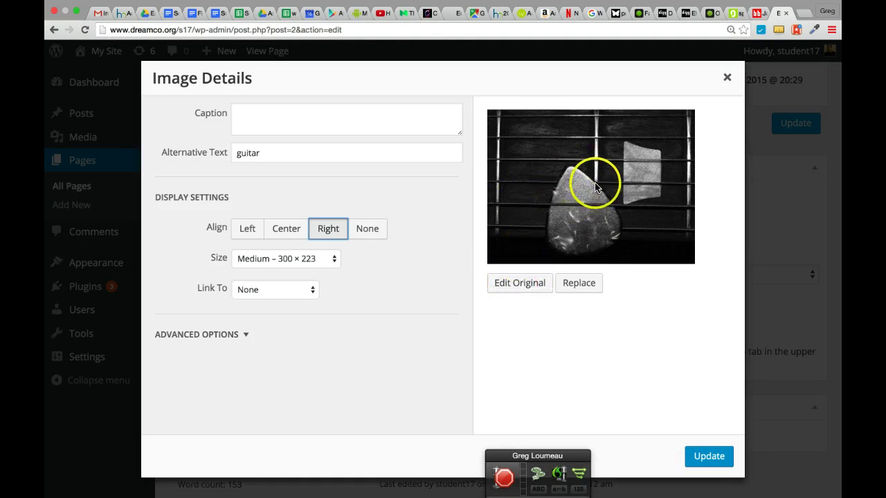
left_click(513, 274)
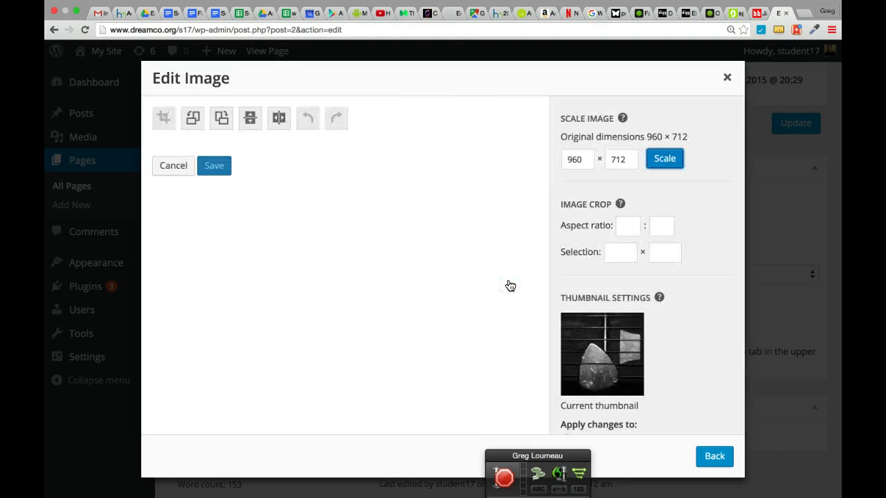
left_click(509, 271)
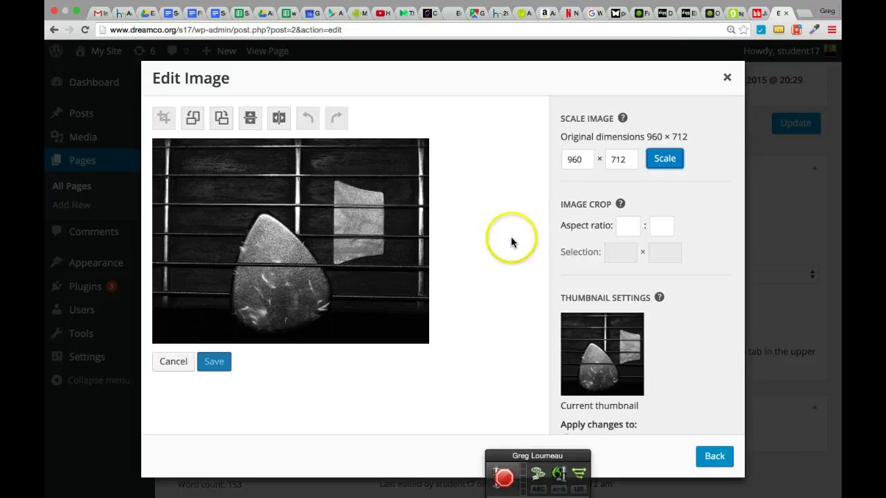
Step: Change the guitar image's scale width from 960 to 700 (700 × 519) and enter a 2:1 crop ratio
left_click(473, 263)
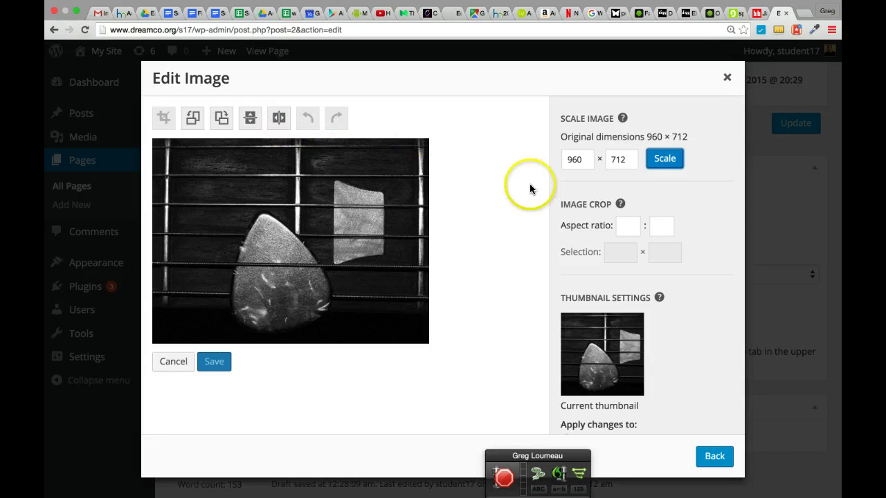
left_click_drag(581, 159, 551, 160)
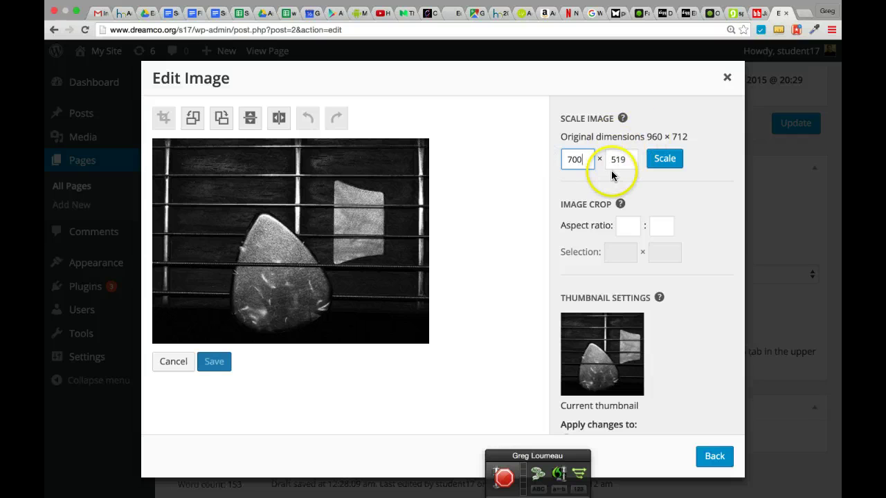
left_click(626, 227)
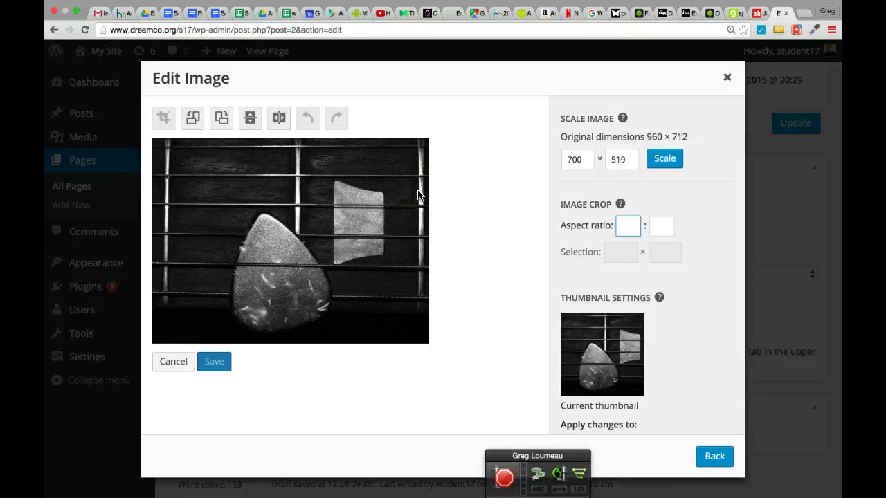
type("2")
left_click(658, 227)
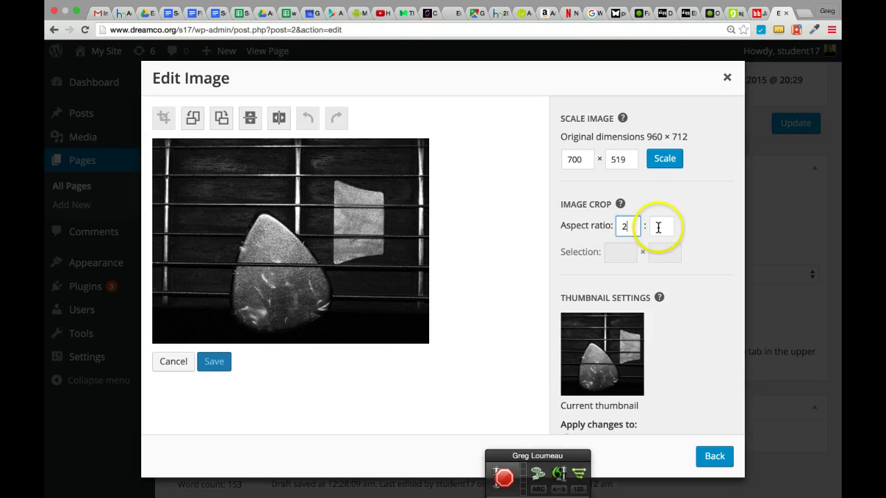
type("1")
left_click(630, 227)
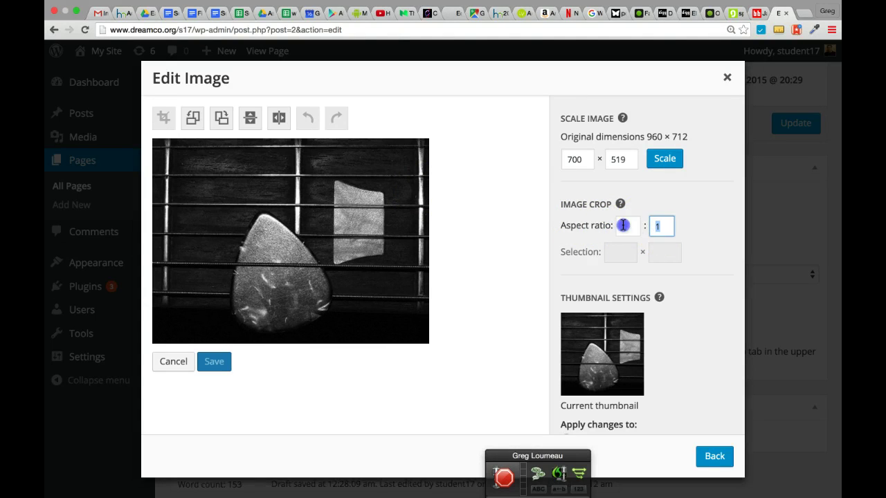
Step: Draw a trial crop selection on the guitar photo, moving it to the top-left and enlarging it
left_click(164, 119)
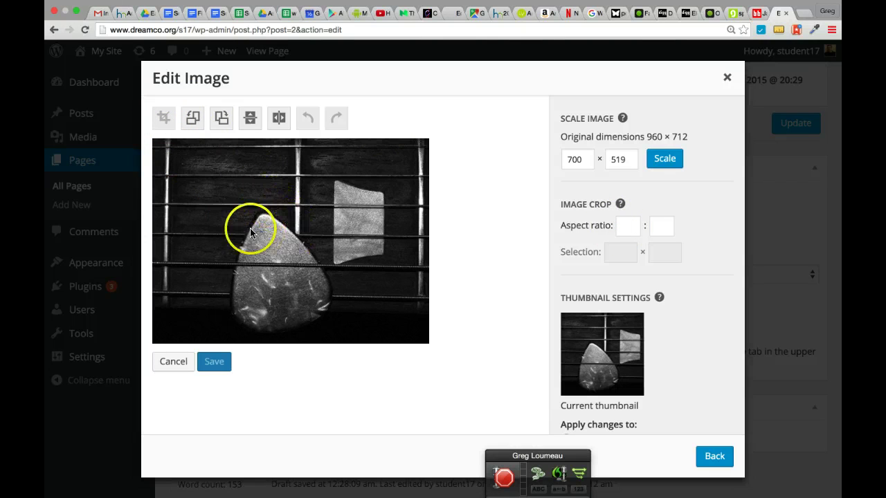
left_click_drag(312, 243, 415, 299)
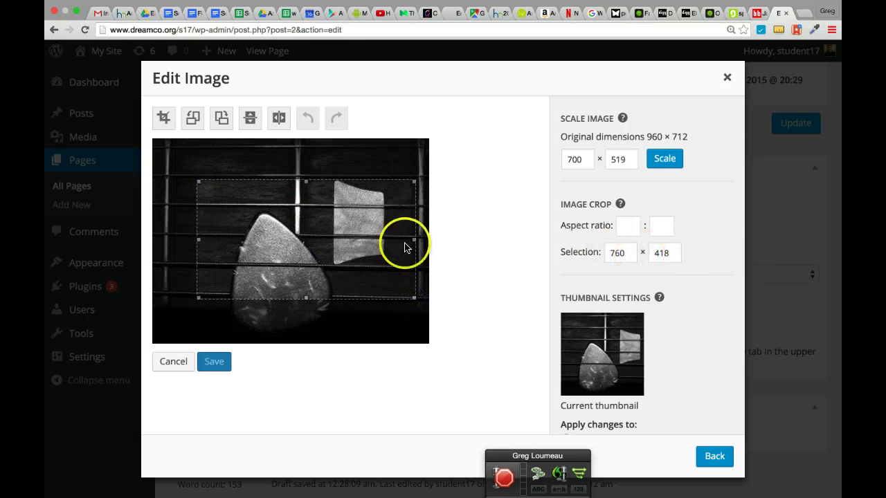
left_click_drag(222, 192, 177, 152)
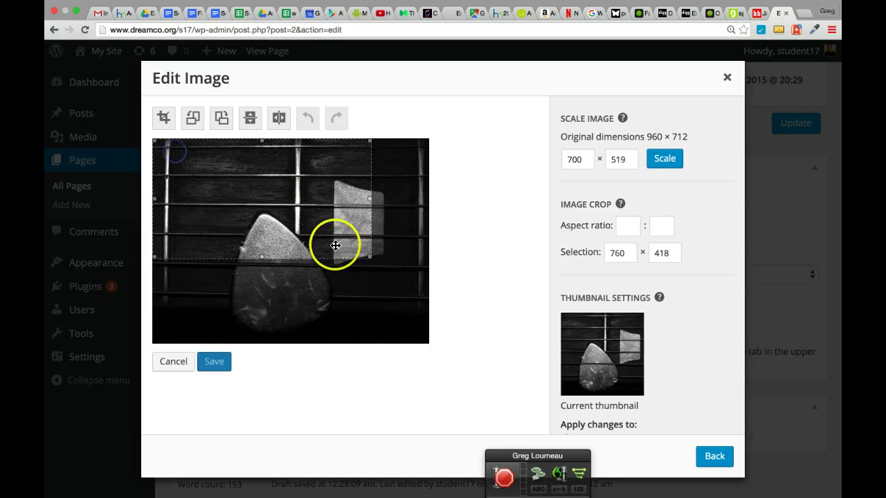
left_click_drag(370, 258, 416, 325)
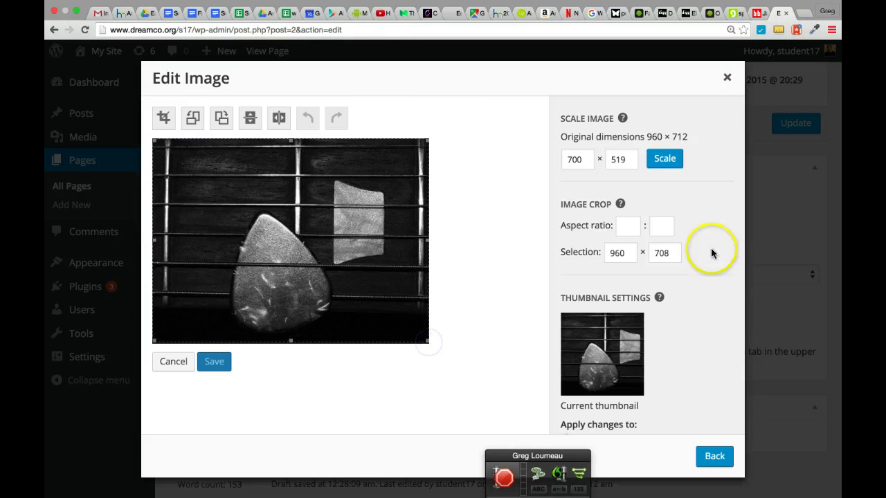
scroll(683, 290, "down", 2)
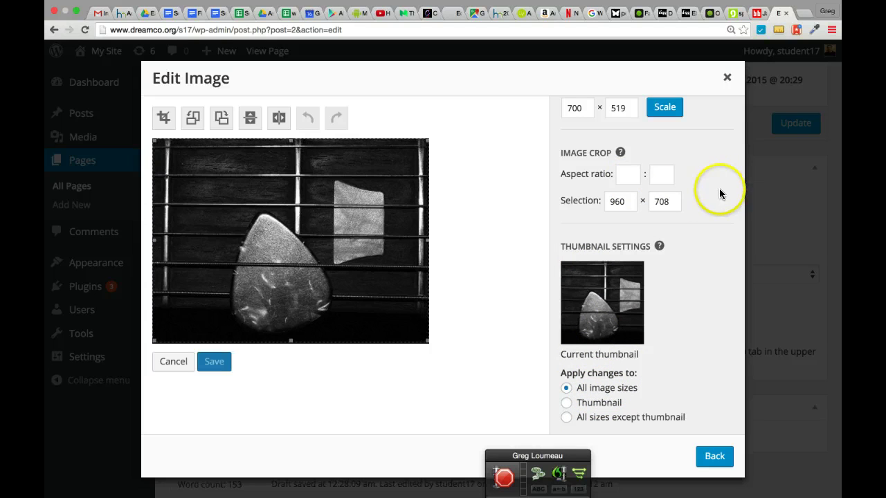
Step: Check the Image Crop help, then scale the guitar image to 700 × 519
left_click(620, 154)
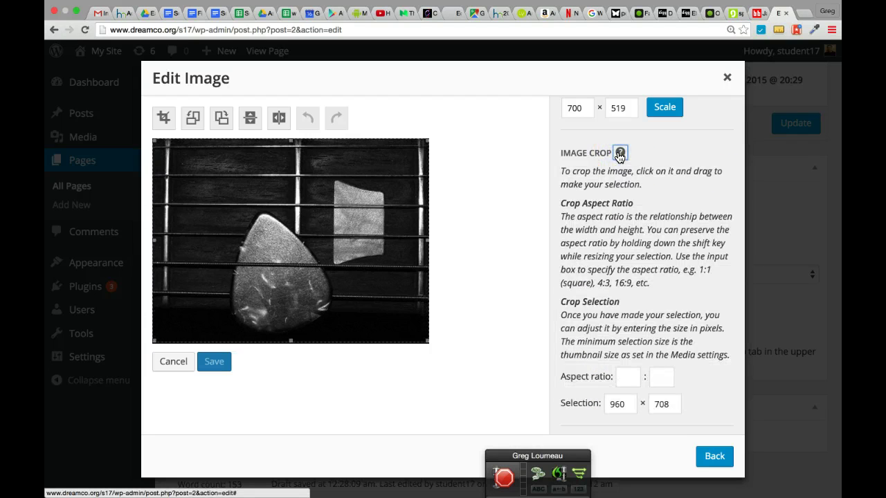
left_click(620, 154)
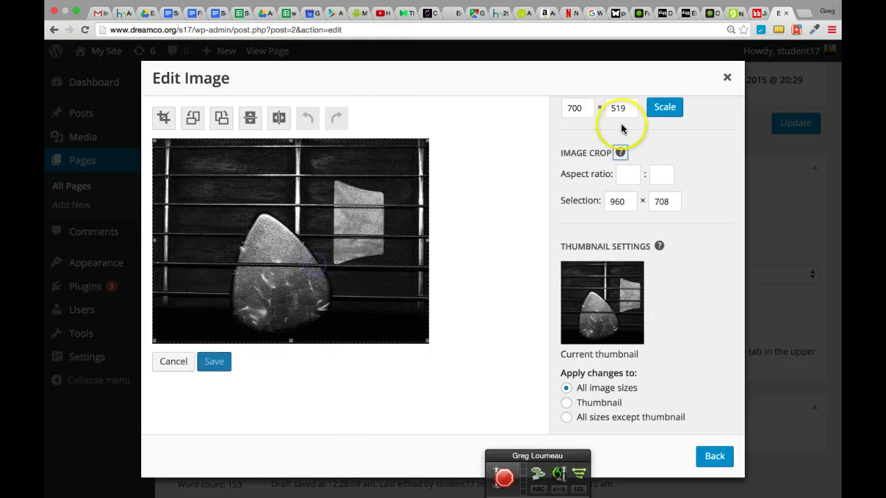
left_click(660, 110)
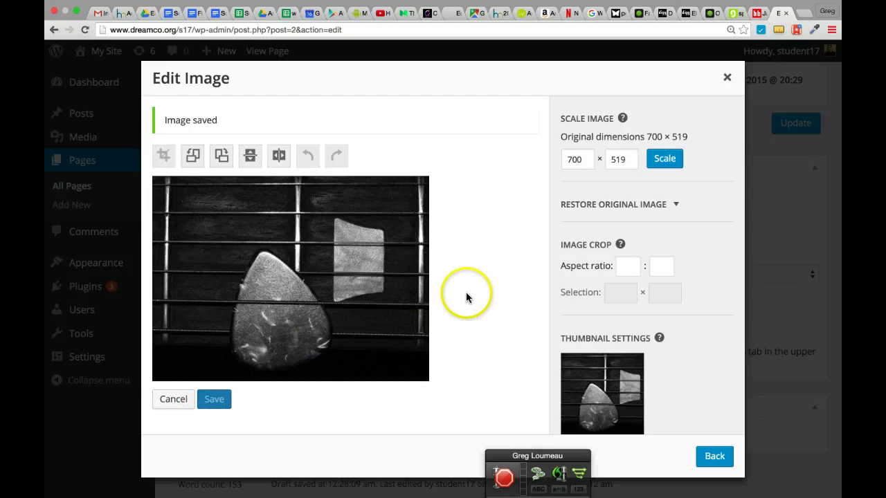
left_click(713, 457)
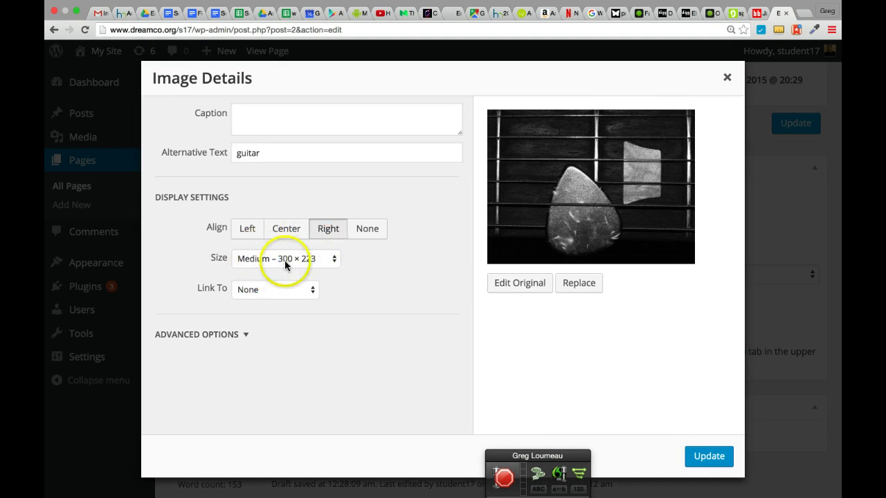
left_click(708, 454)
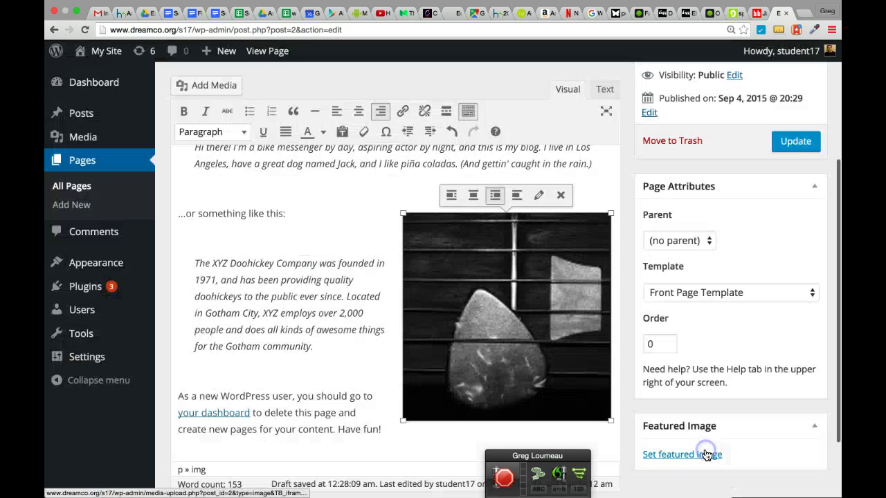
left_click(795, 143)
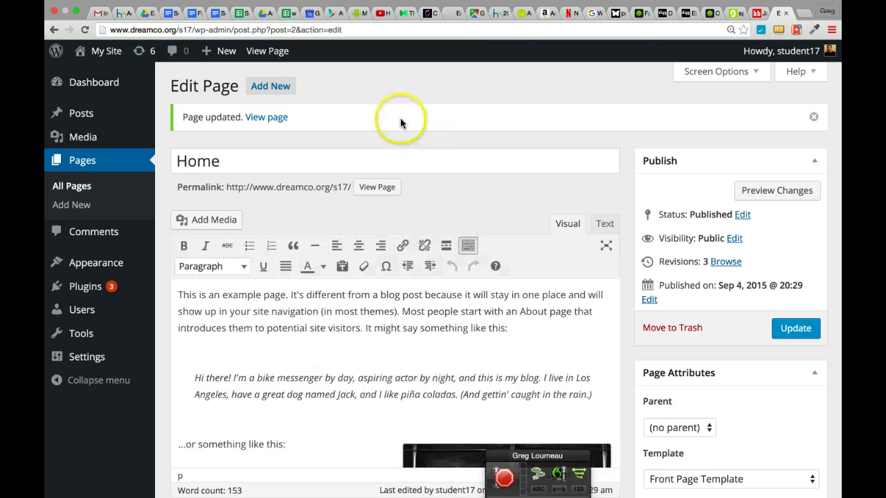
left_click(375, 188)
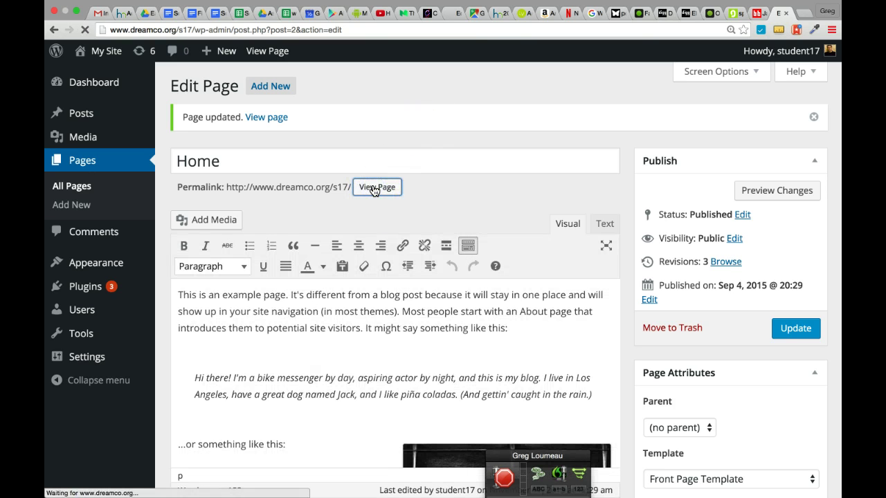
scroll(422, 273, "down", 6)
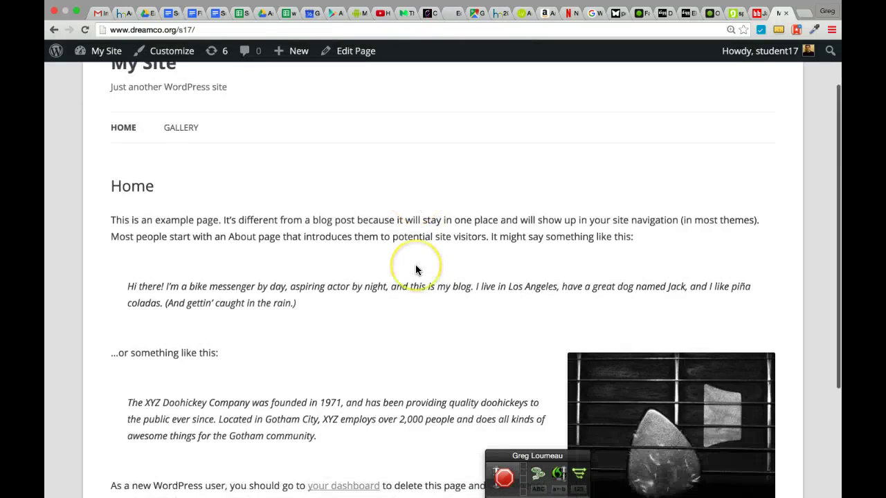
scroll(415, 267, "up", 6)
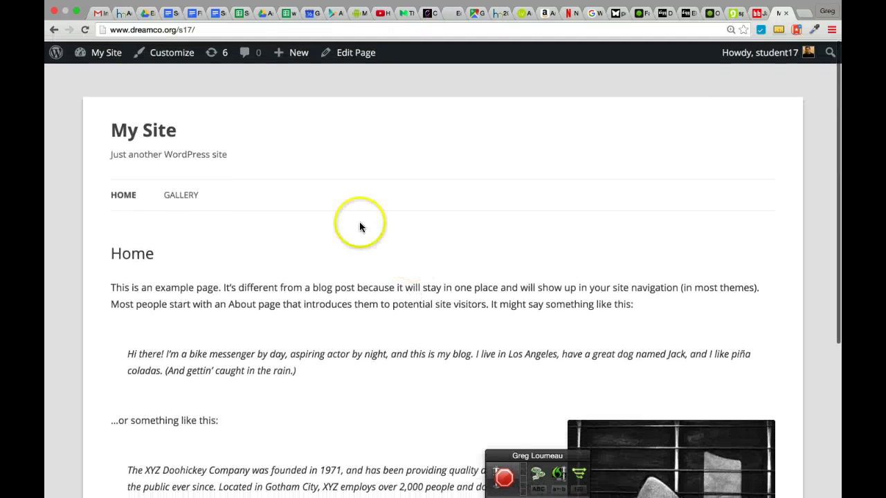
left_click(54, 29)
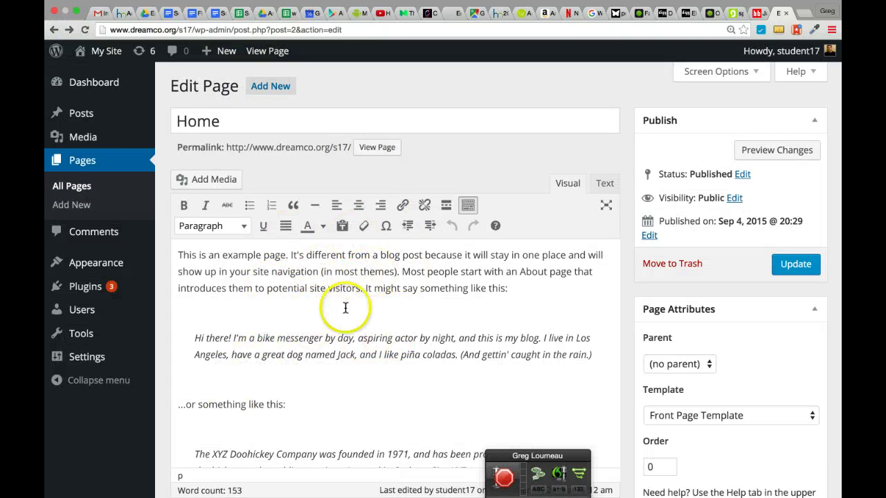
mouse_move(80, 123)
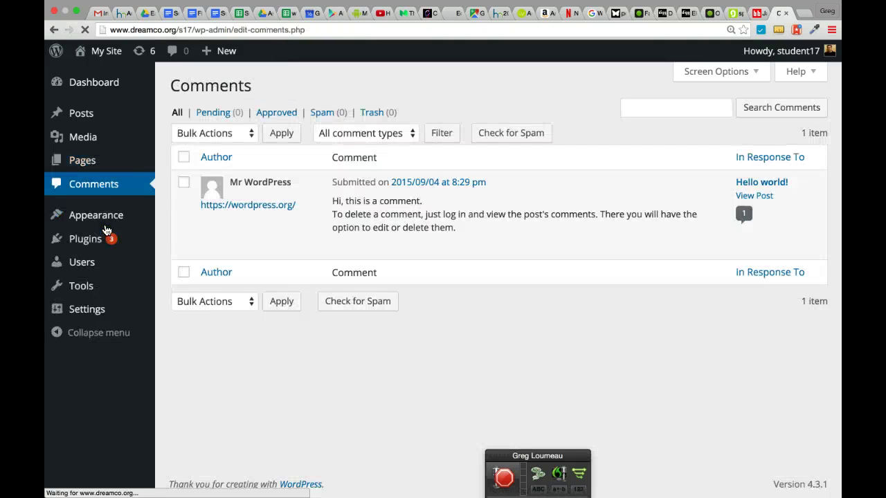
Step: Go to Appearance > Themes to see the four installed themes with Twenty Twelve active
mouse_move(208, 185)
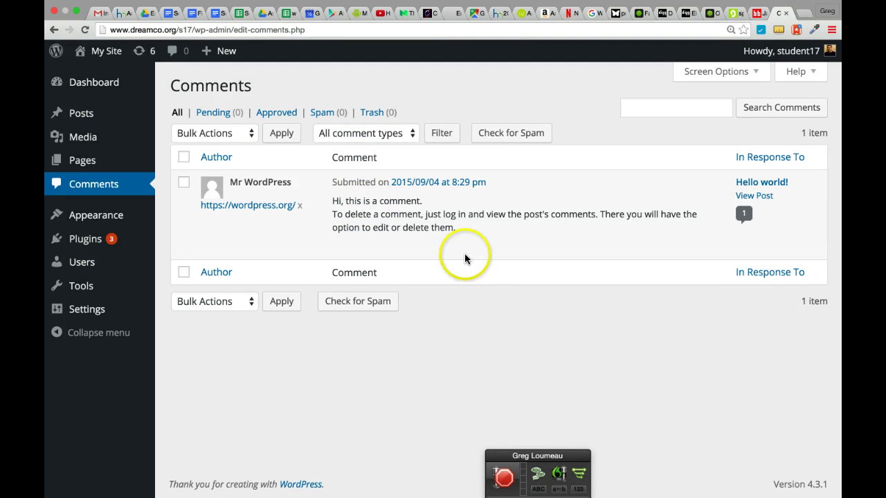
mouse_move(434, 253)
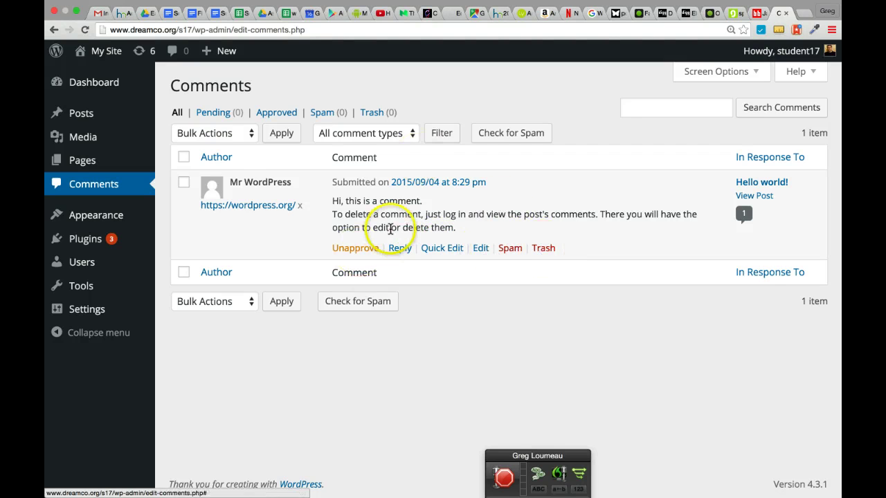
mouse_move(108, 218)
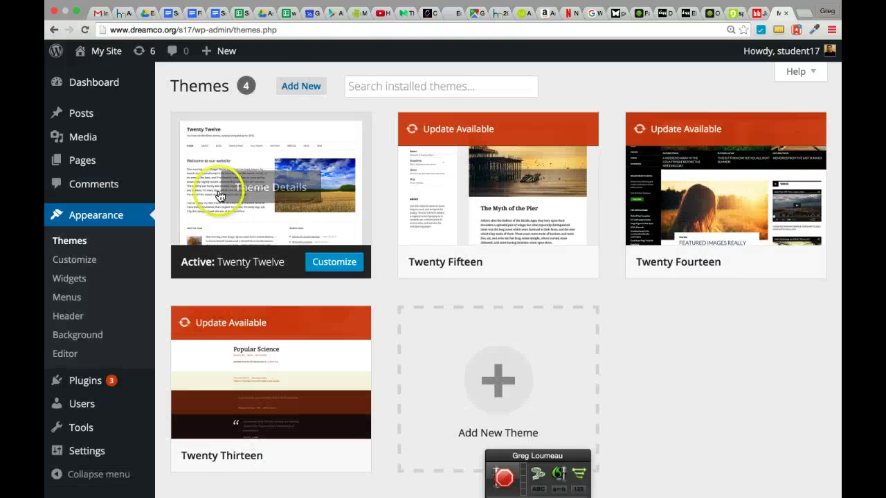
Step: Open Add New themes, browse the Popular and Latest lists, and show the Feature Filter
scroll(547, 319, "down", 1)
scroll(533, 326, "up", 1)
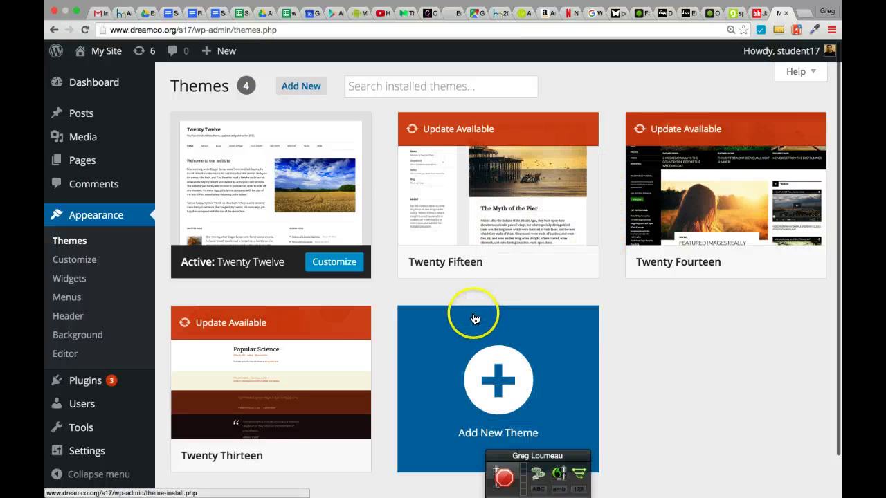
left_click(315, 87)
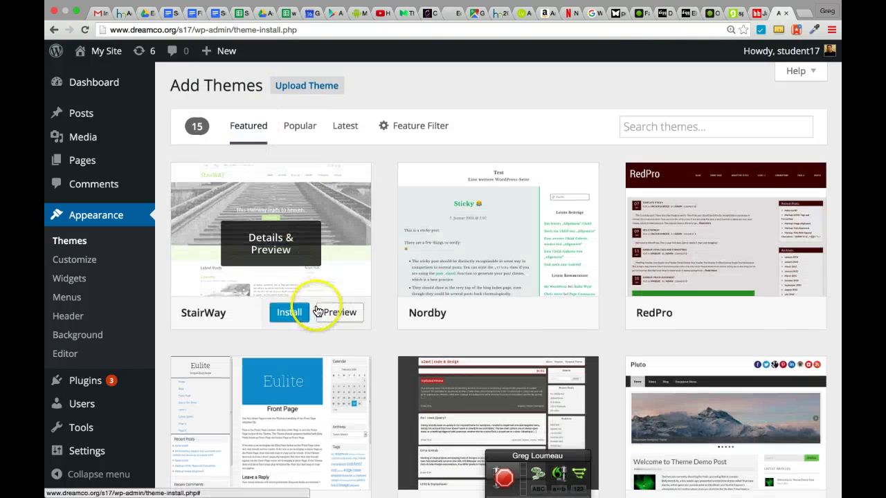
scroll(315, 311, "down", 3)
scroll(318, 311, "up", 5)
left_click(306, 114)
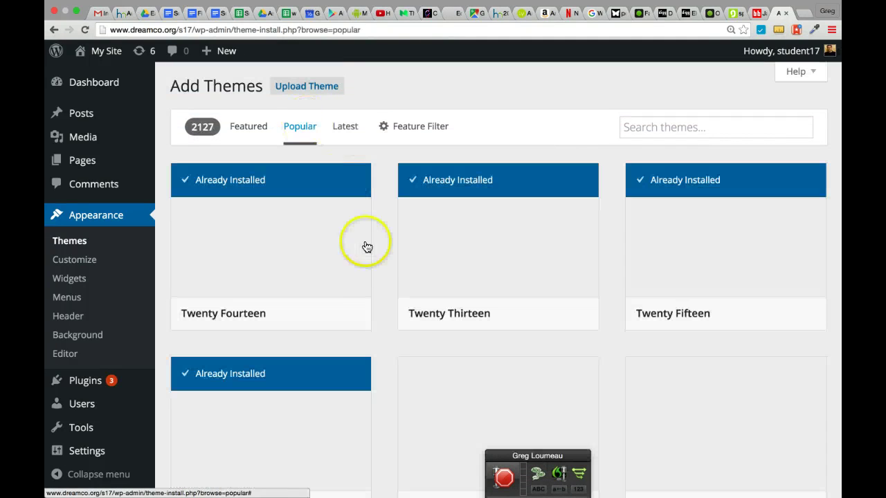
left_click(345, 126)
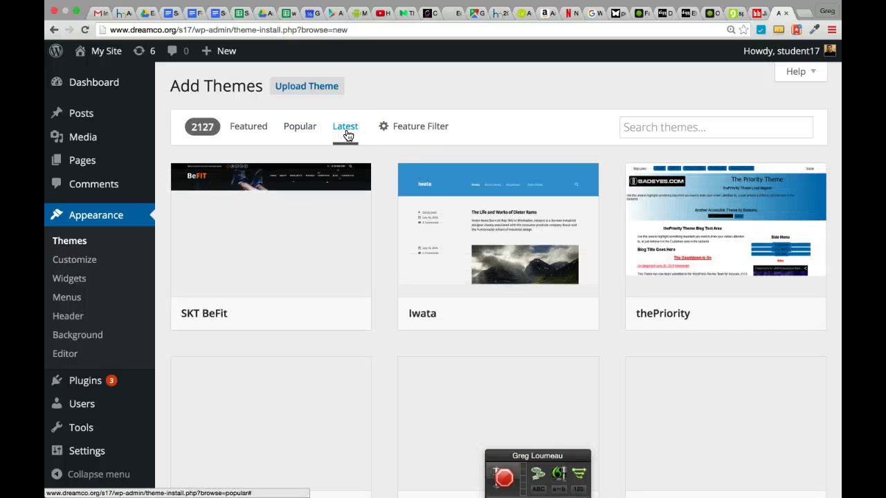
left_click(410, 129)
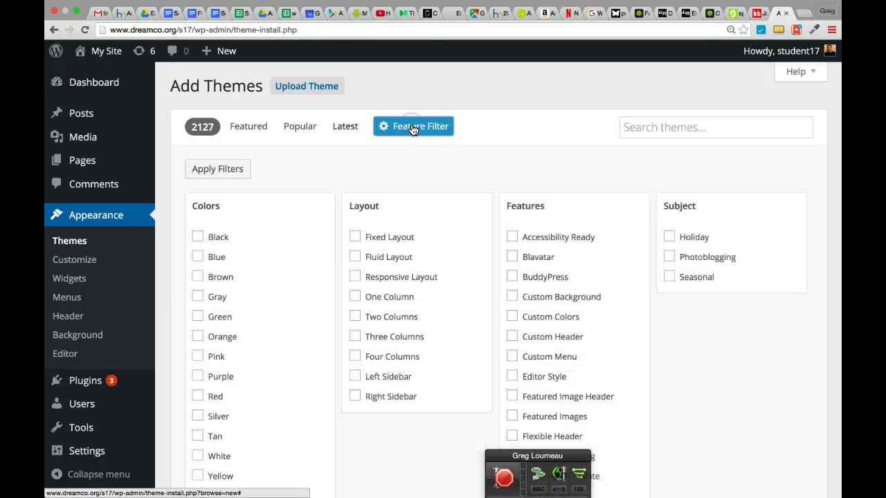
Step: Tick Custom Colors, a column layout, Brown, Green and Holiday in Feature Filter and apply them
scroll(289, 308, "down", 1)
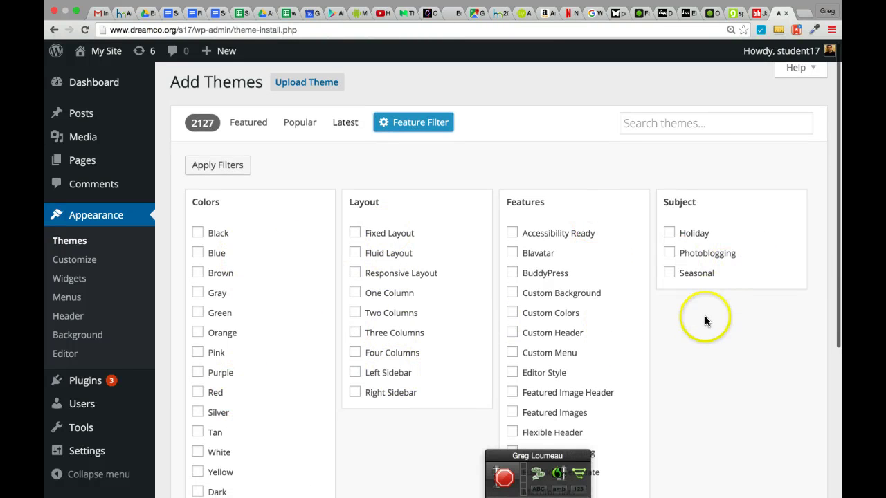
left_click(512, 313)
left_click(354, 293)
left_click(197, 274)
left_click(198, 313)
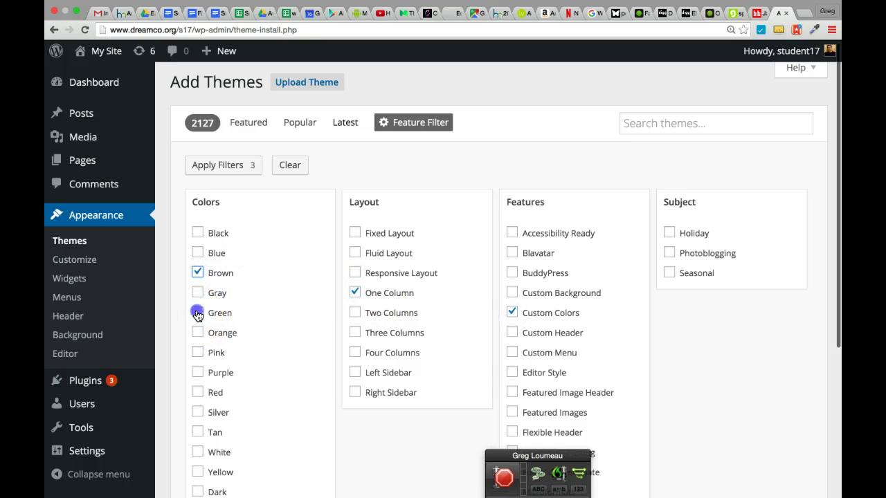
left_click(666, 232)
scroll(641, 248, "down", 6)
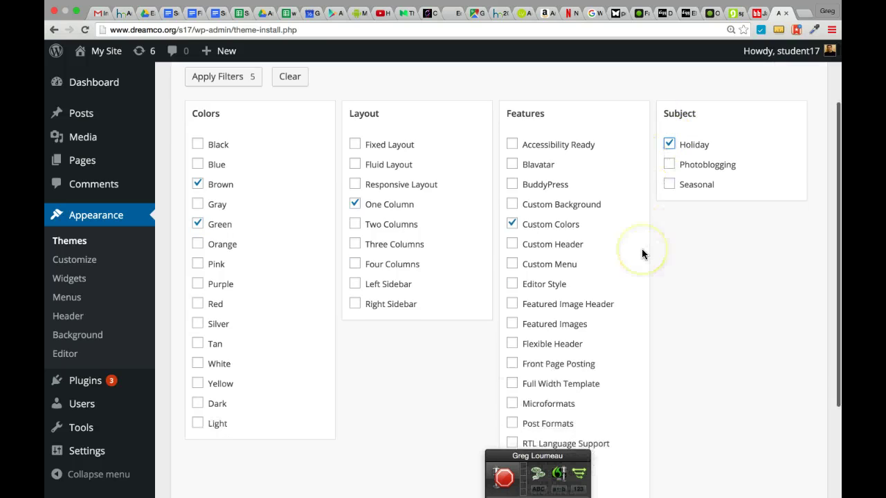
scroll(642, 250, "up", 6)
left_click(643, 128)
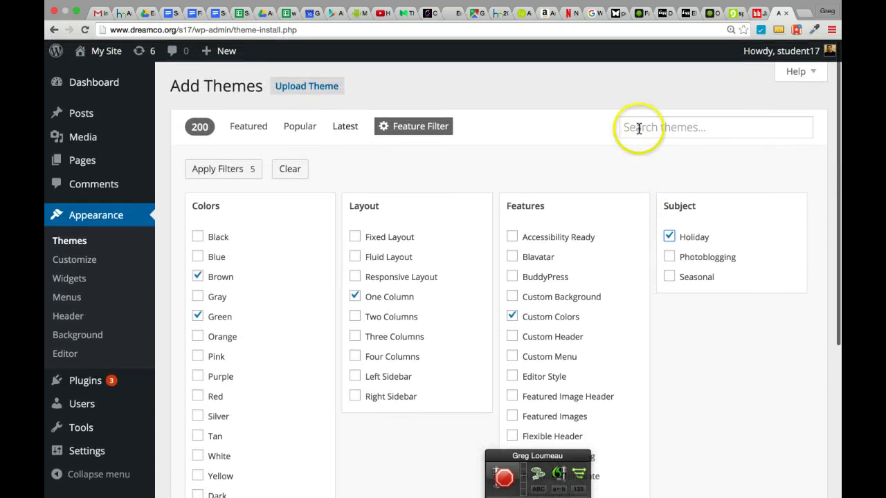
left_click(214, 169)
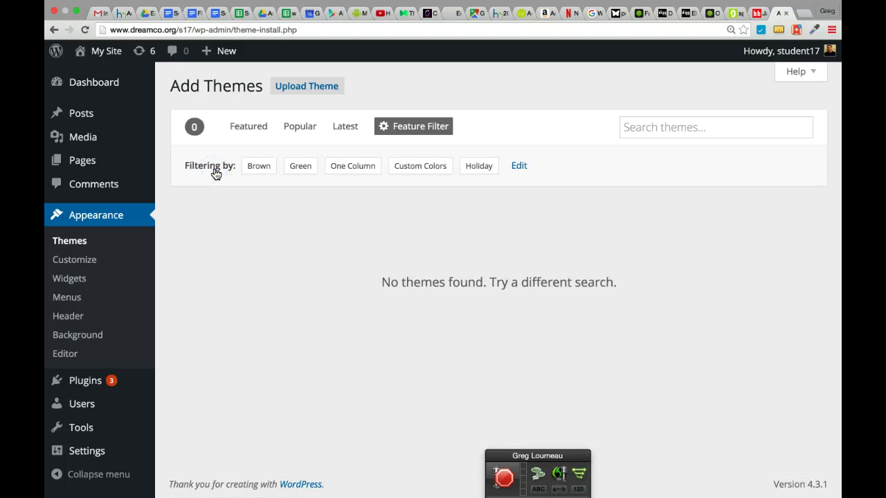
Step: Remove the Holiday subject and reapply the filters to get 80 themes
left_click(476, 166)
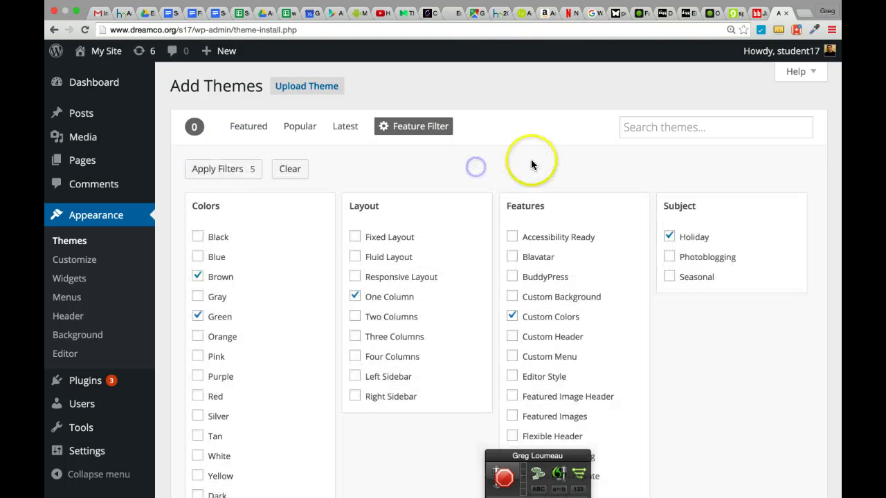
left_click(670, 238)
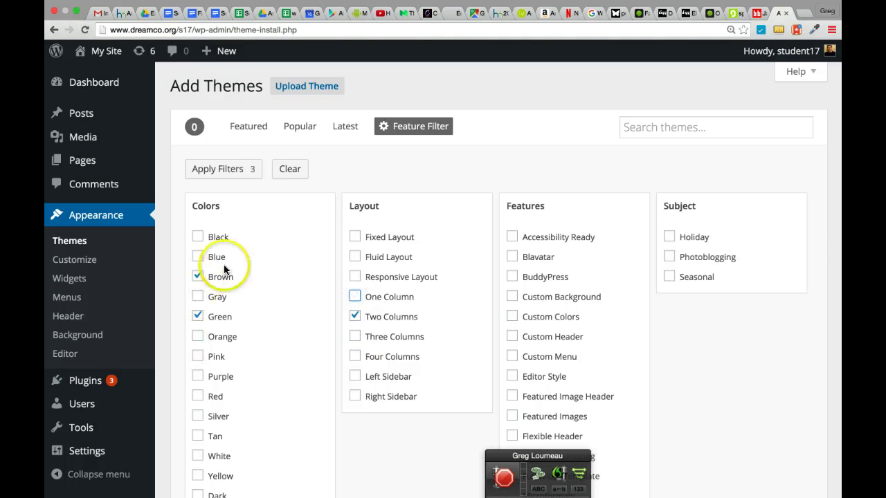
left_click(231, 169)
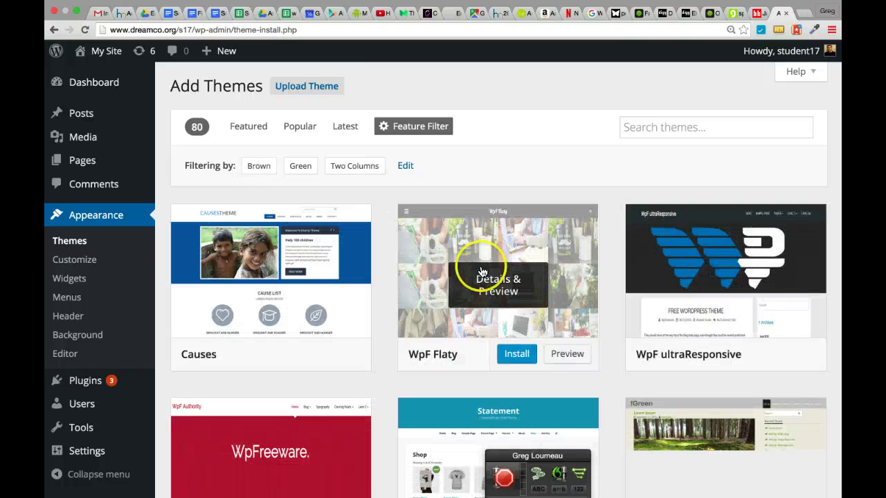
scroll(482, 263, "down", 3)
scroll(483, 271, "down", 20)
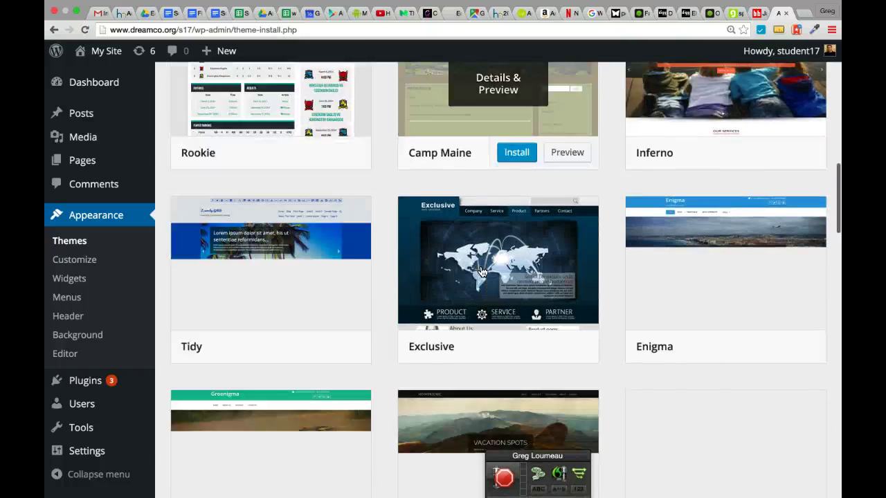
scroll(483, 271, "up", 20)
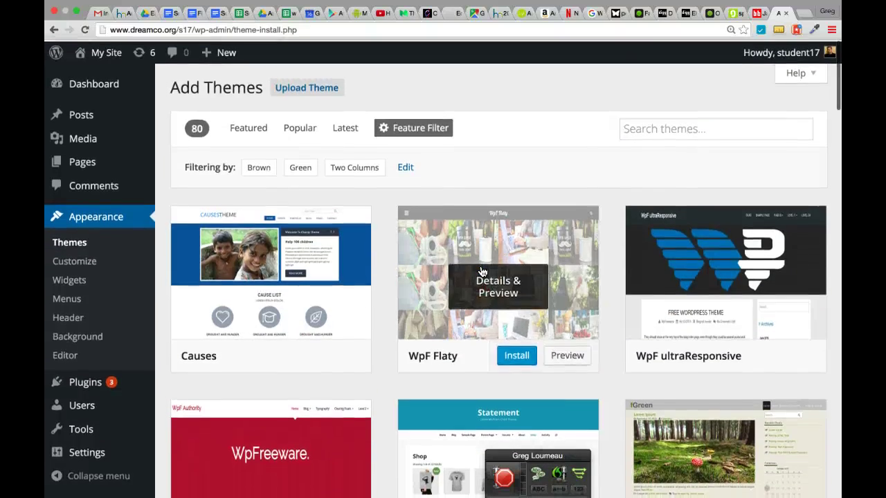
mouse_move(315, 351)
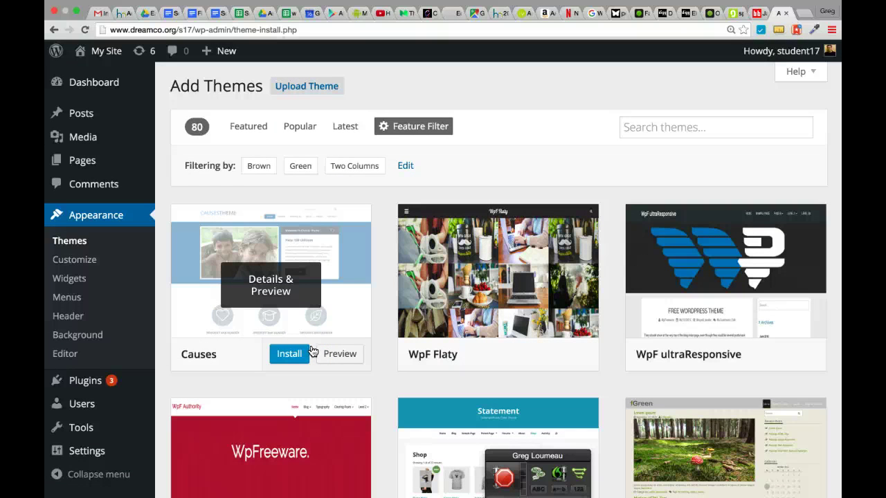
mouse_move(492, 294)
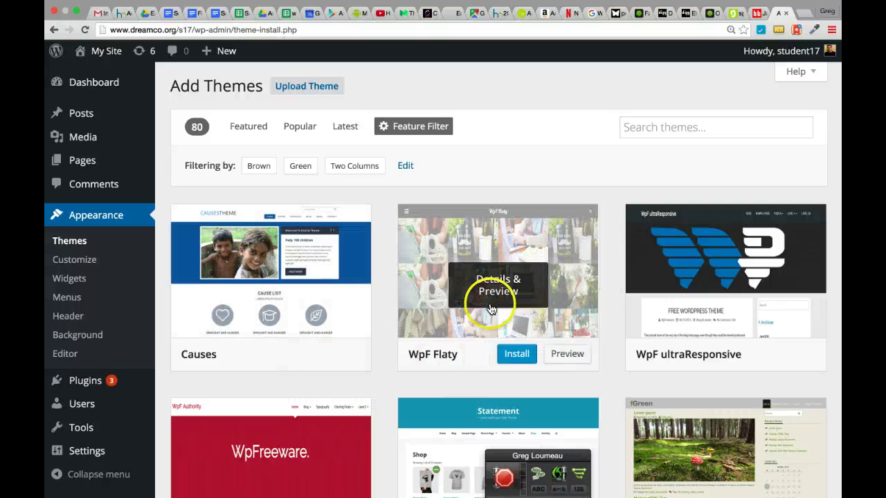
mouse_move(318, 321)
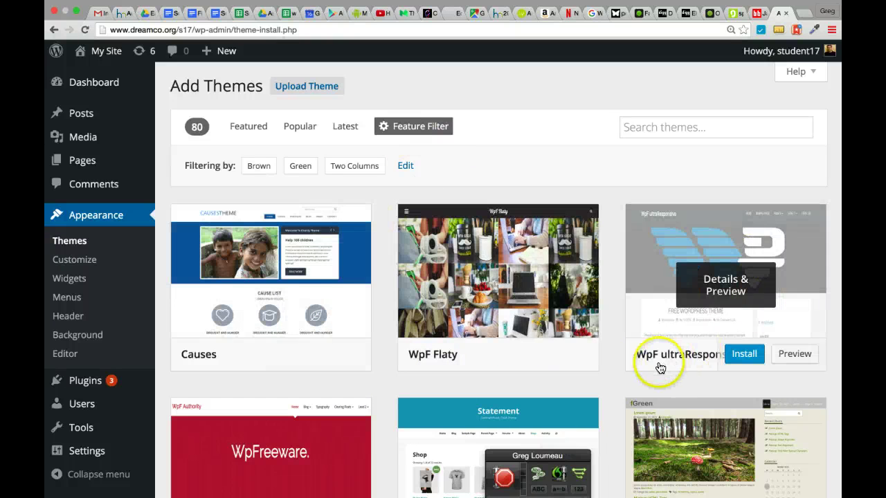
mouse_move(333, 300)
scroll(340, 301, "down", 2)
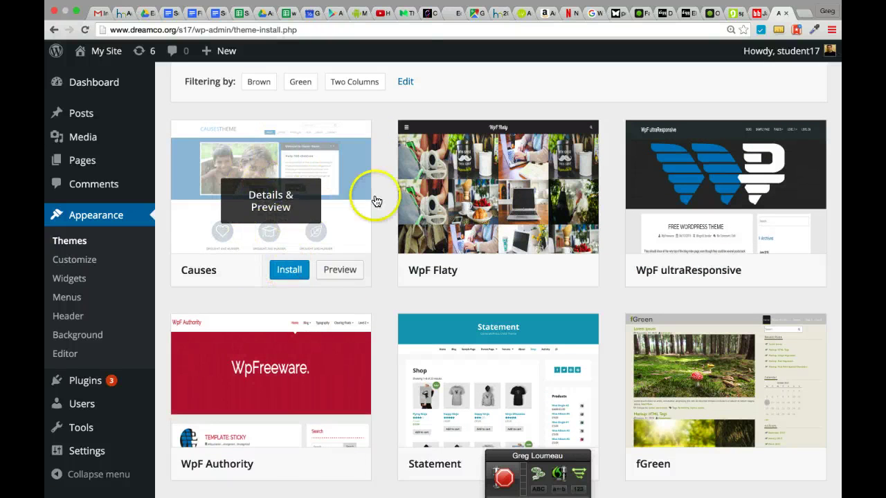
scroll(338, 203, "up", 2)
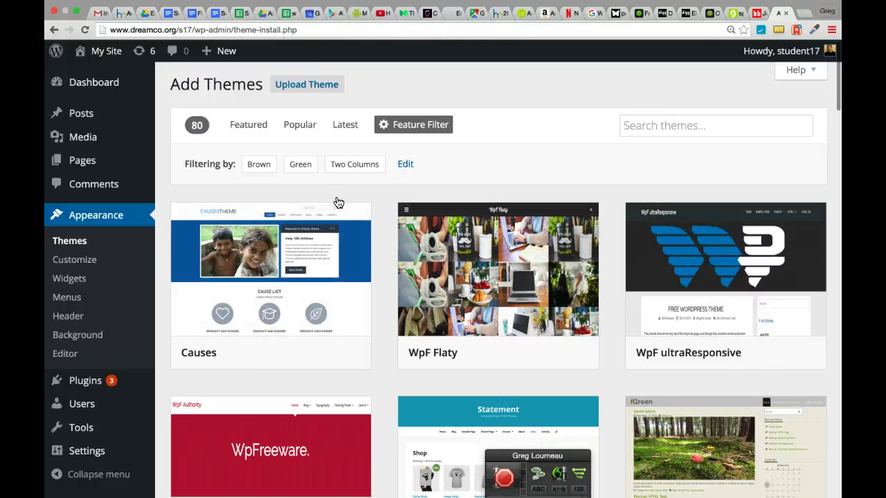
mouse_move(247, 328)
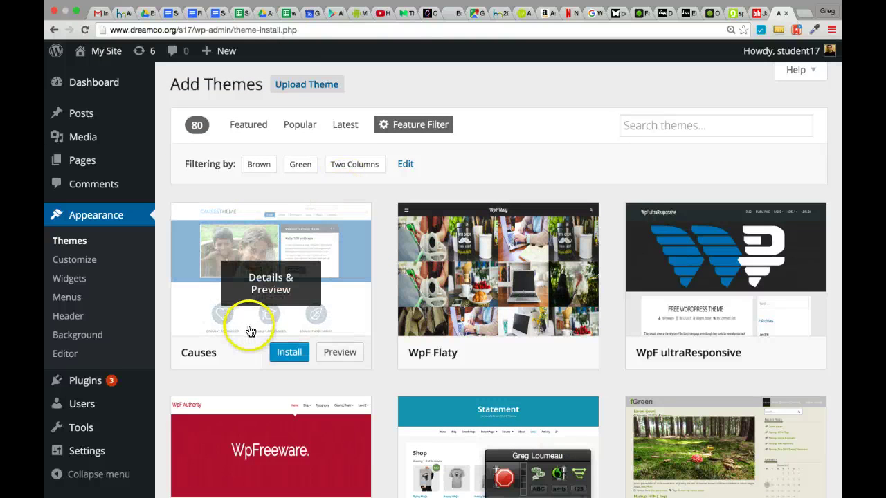
left_click(281, 357)
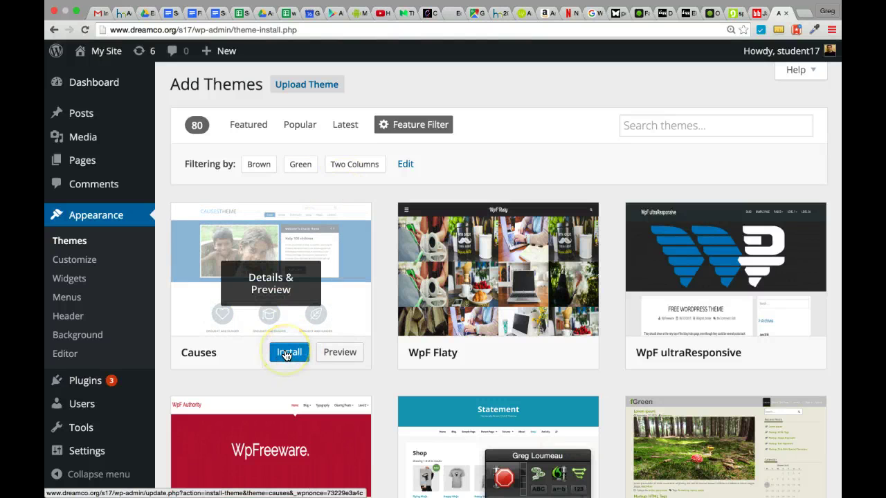
Step: Install the Causes theme, preview it live, then go back to the install page
left_click(285, 355)
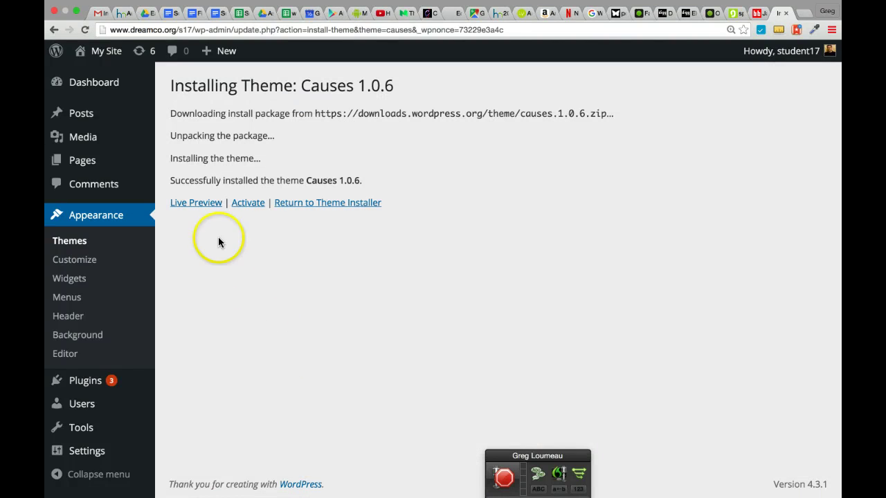
left_click(197, 204)
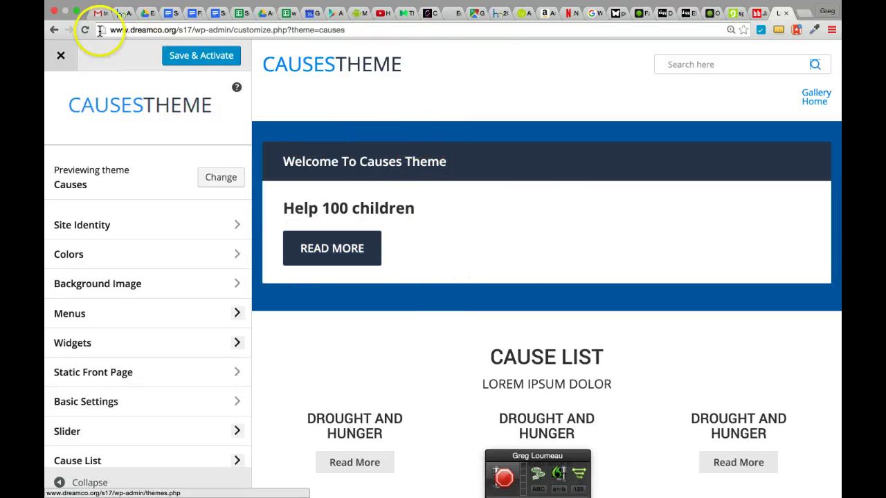
left_click(54, 30)
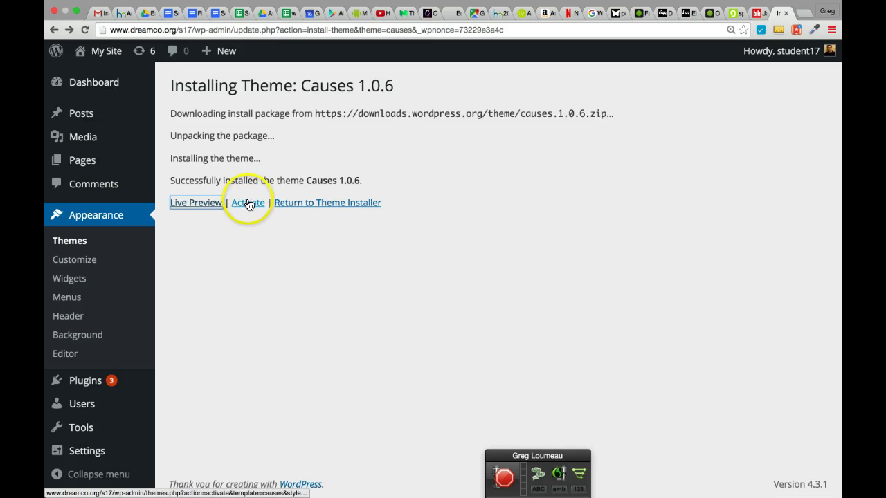
Step: Show the installed themes, now five including Causes, with Twenty Twelve still active
left_click(67, 247)
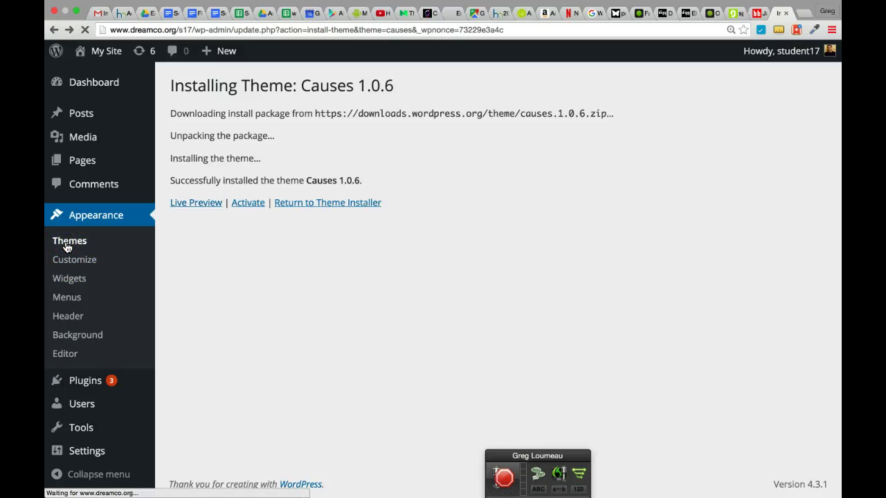
mouse_move(178, 233)
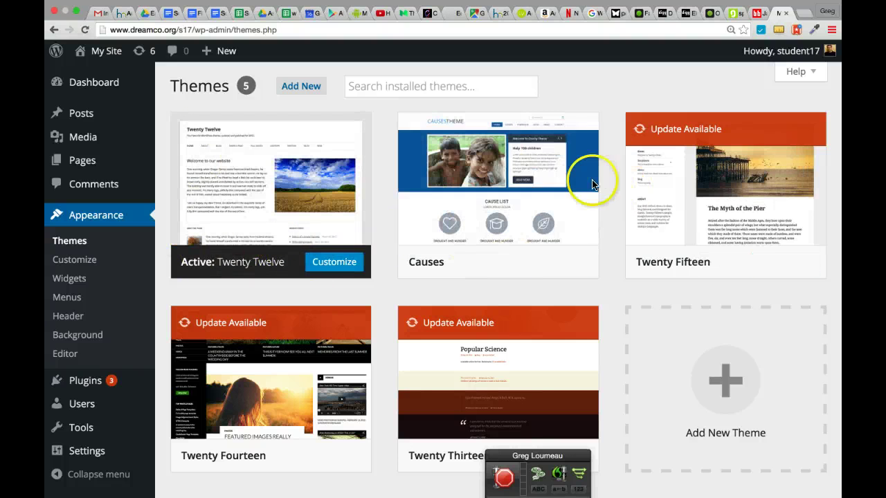
mouse_move(360, 353)
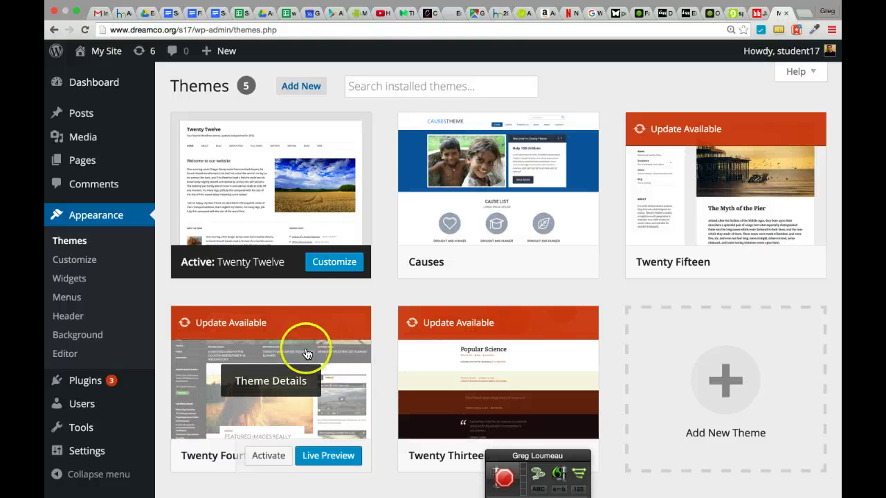
Step: Open the Twenty Twelve Customizer and shift the header text colour to a lighter grey
left_click(90, 261)
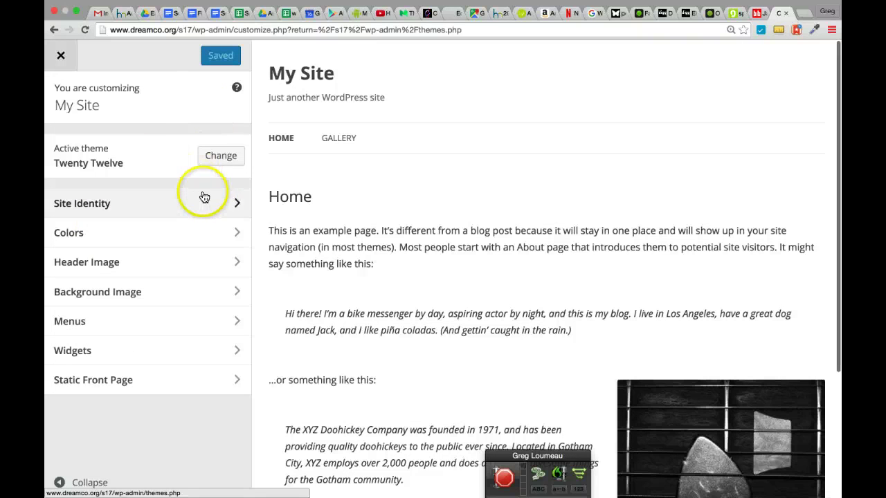
left_click(234, 204)
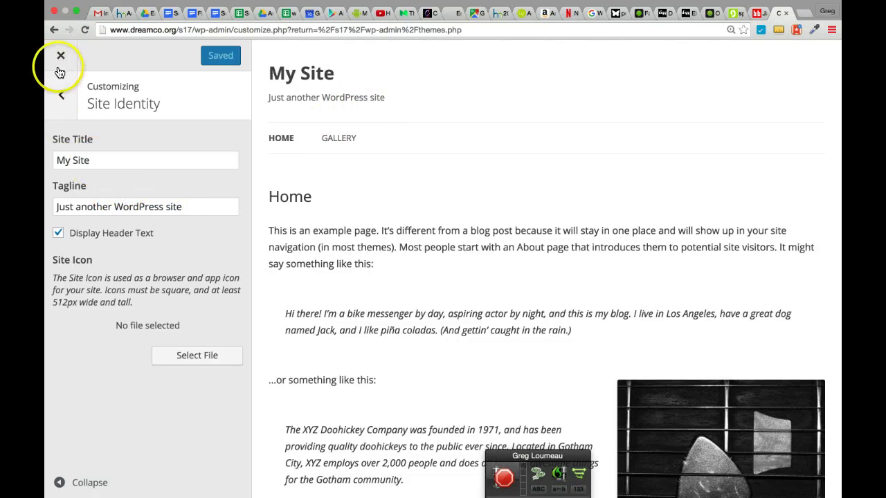
left_click(66, 104)
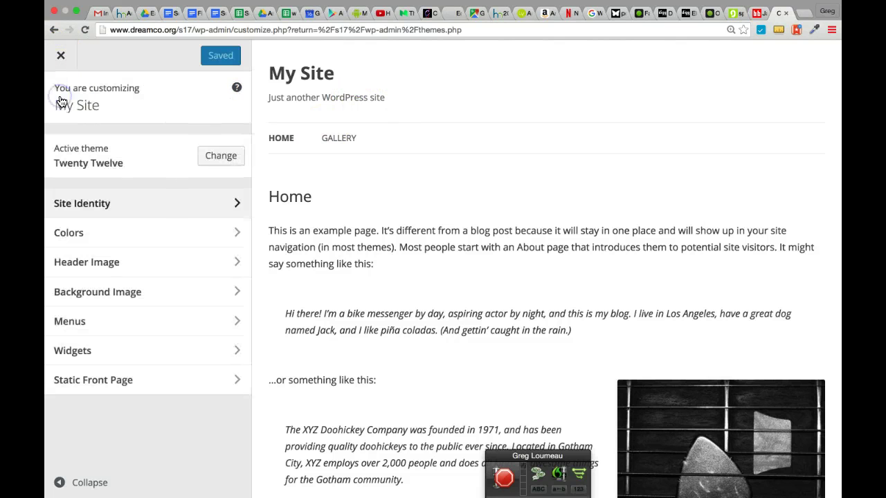
left_click(210, 232)
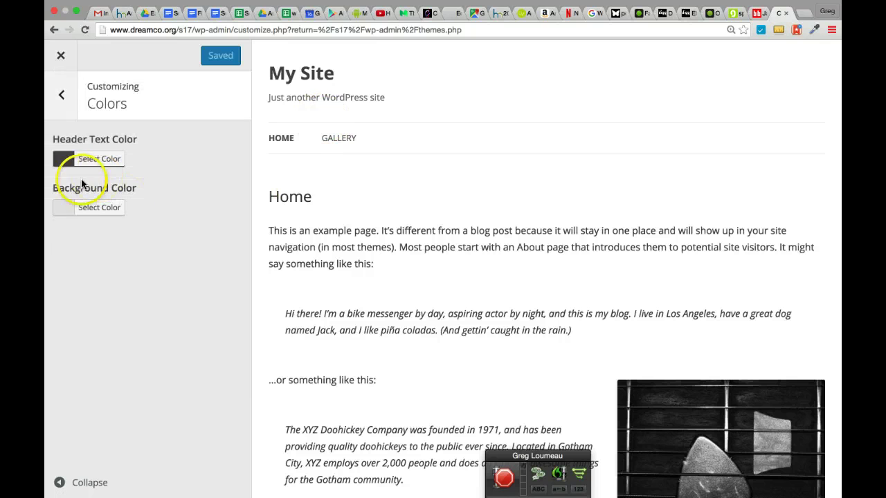
left_click(64, 158)
mouse_move(119, 263)
left_mouse_down()
mouse_move(117, 227)
mouse_move(98, 260)
left_mouse_up()
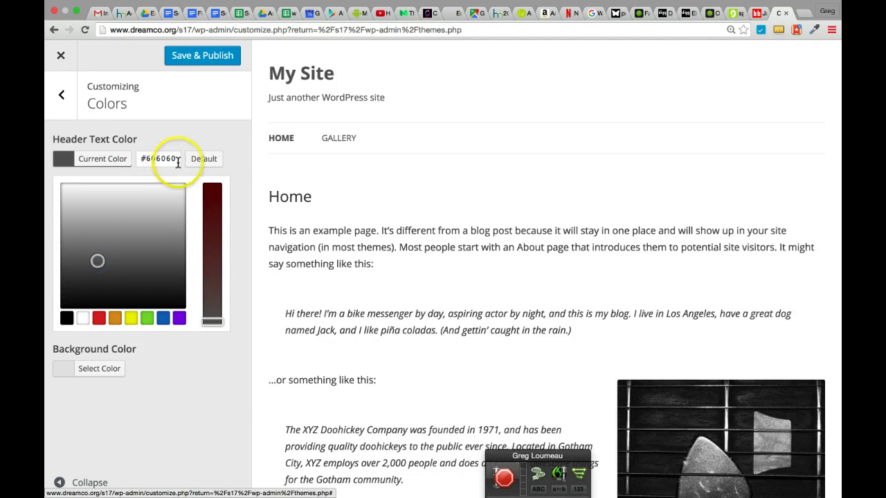
Step: Set the site background colour to the blue swatch #1e73be
left_click(64, 99)
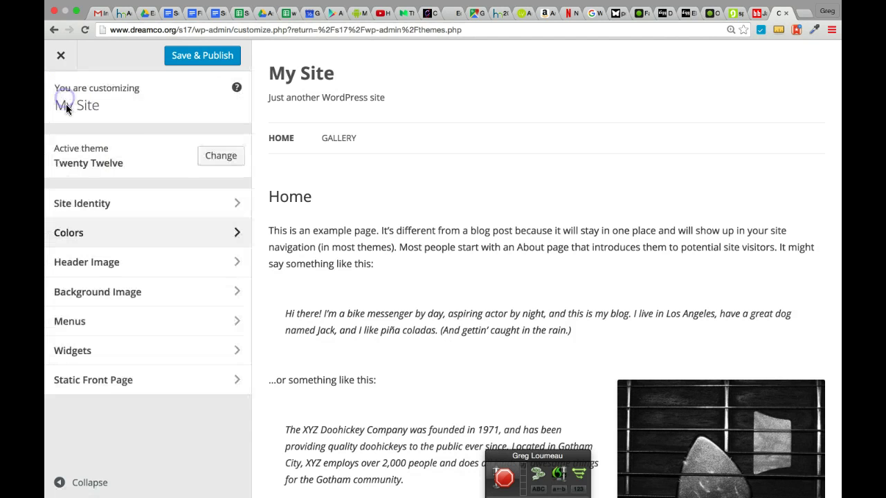
left_click(112, 236)
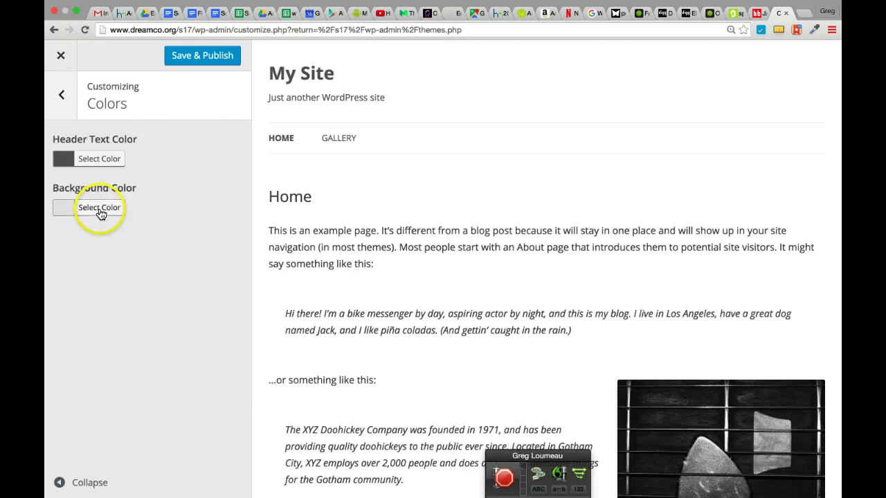
left_click(63, 216)
left_click(128, 311)
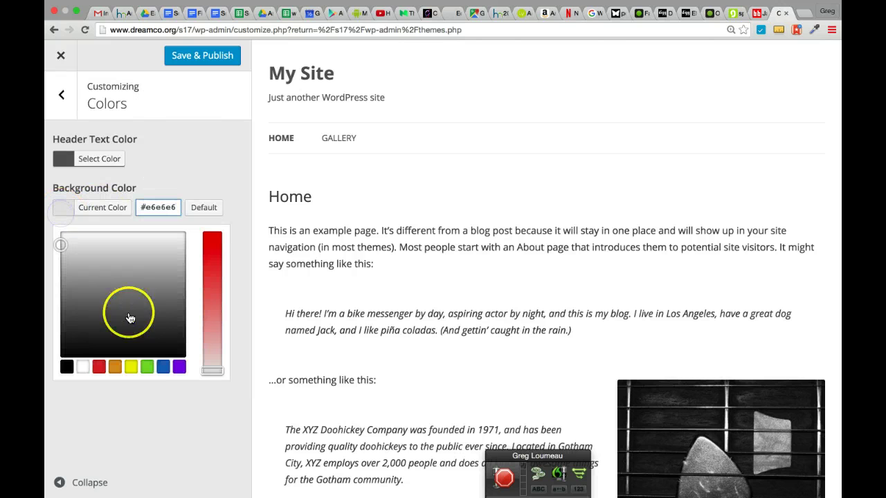
left_click(163, 366)
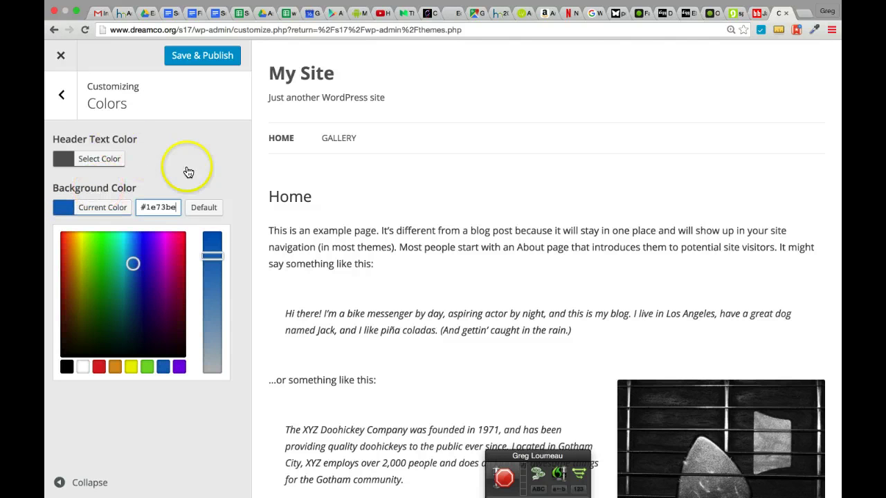
left_click(60, 101)
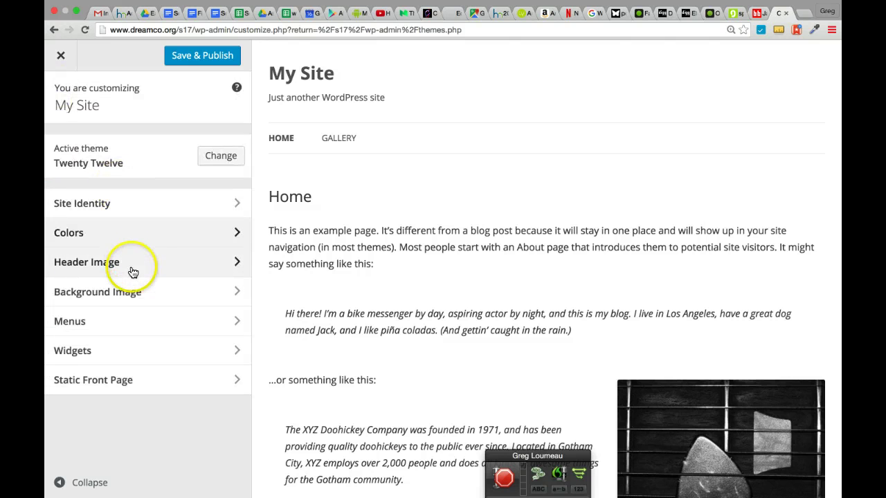
Step: Open the Header Image section and highlight its recommended 960 × 250 size
left_click(127, 268)
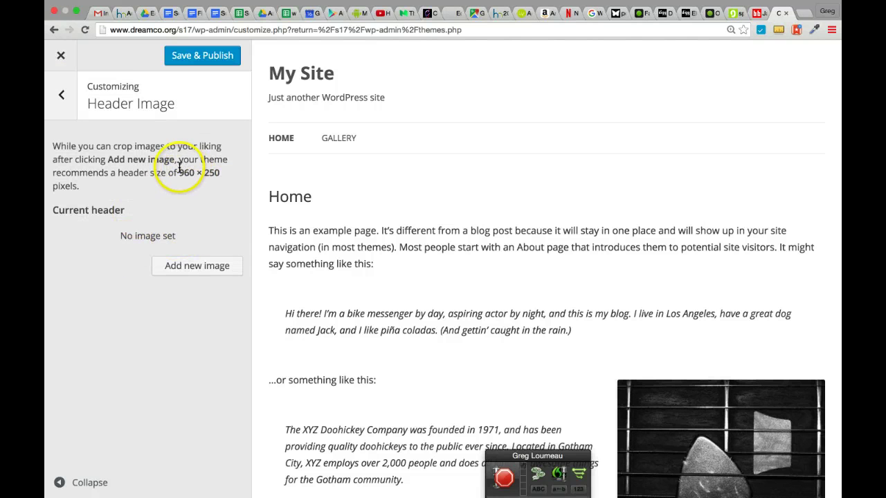
left_click_drag(180, 171, 189, 171)
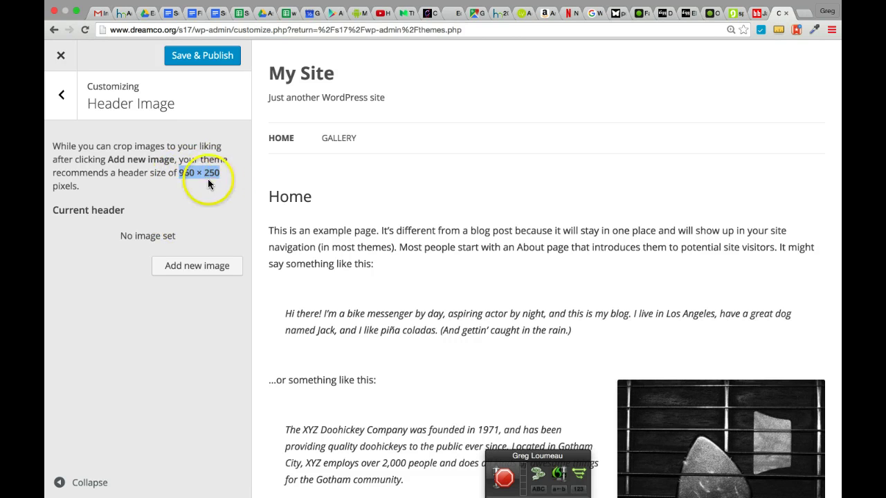
left_click_drag(193, 178, 232, 178)
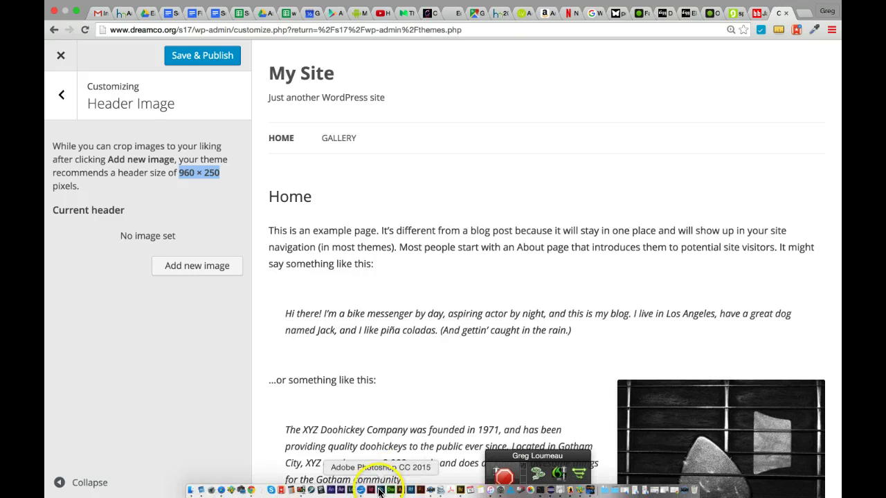
left_click(382, 490)
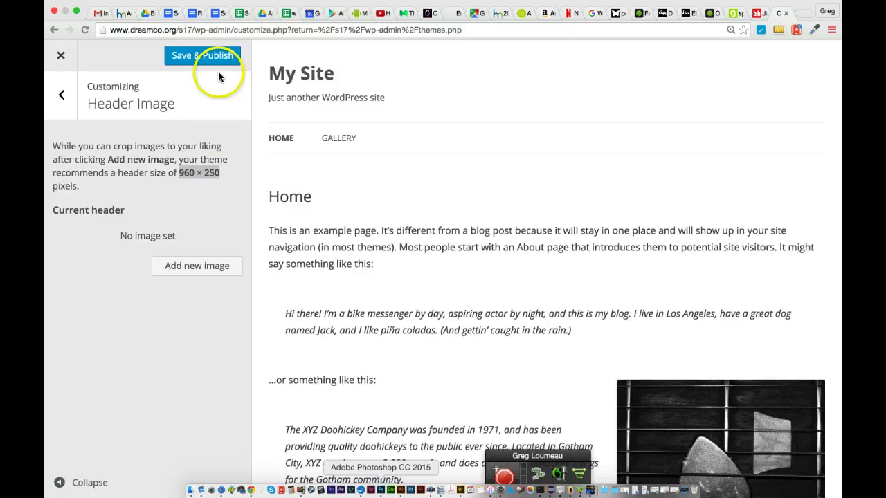
mouse_move(100, 8)
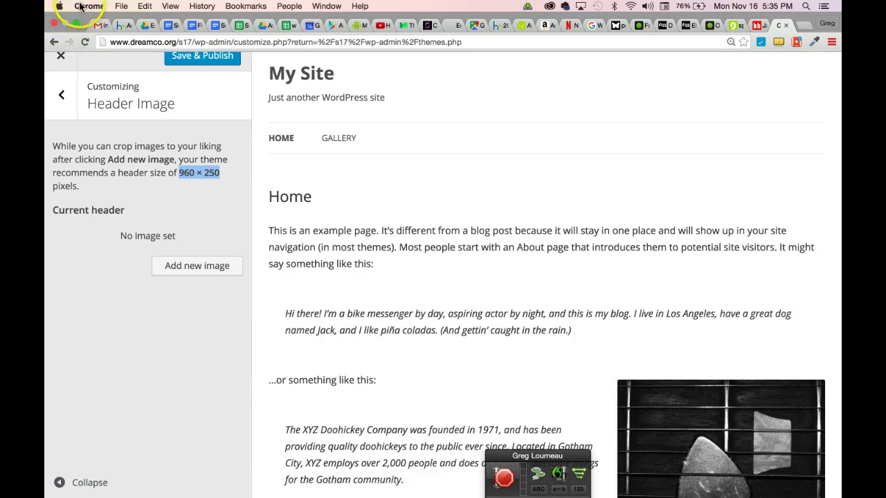
Step: Exit Chrome's full screen and hide Chrome to reveal the _MG_9369.JPG photo in Photoshop
left_click(81, 6)
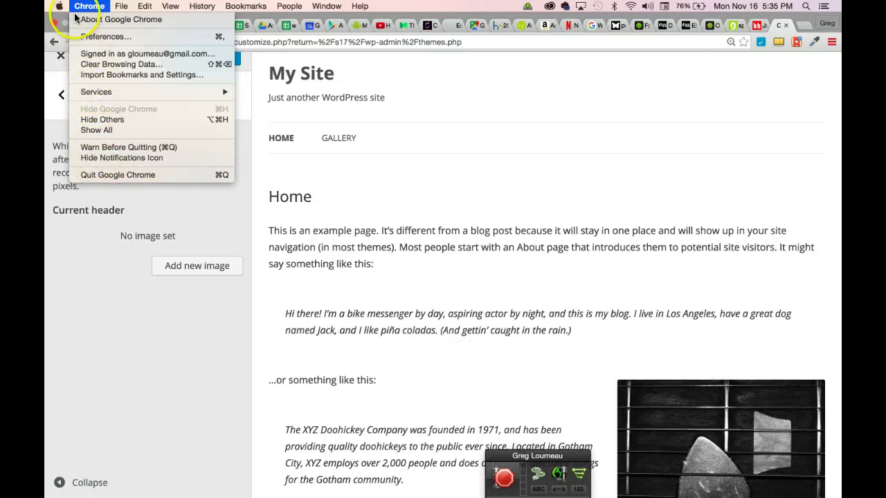
mouse_move(60, 6)
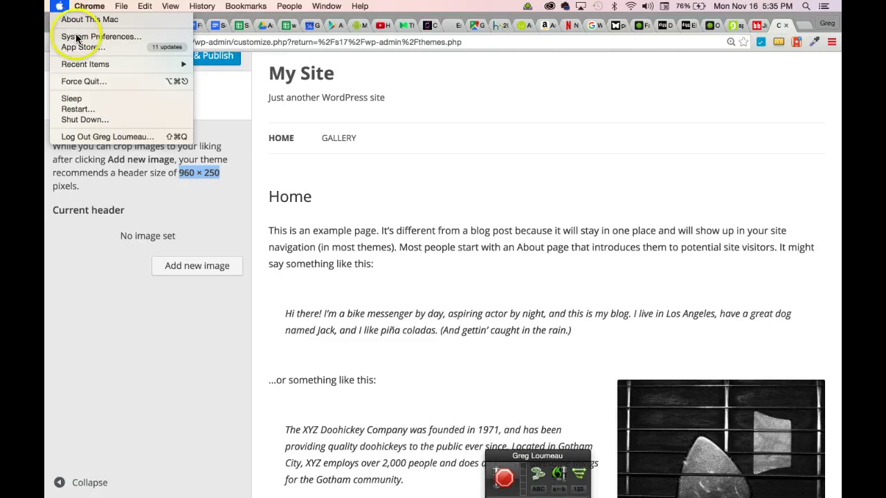
mouse_move(75, 65)
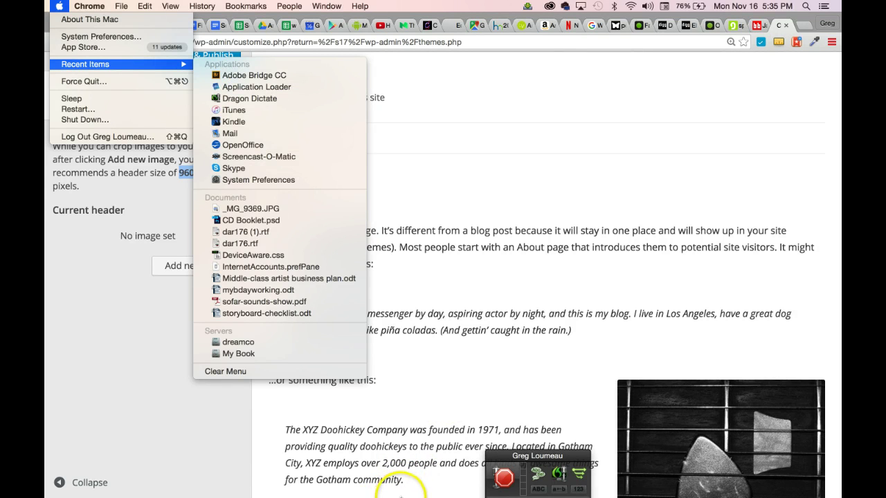
mouse_move(203, 6)
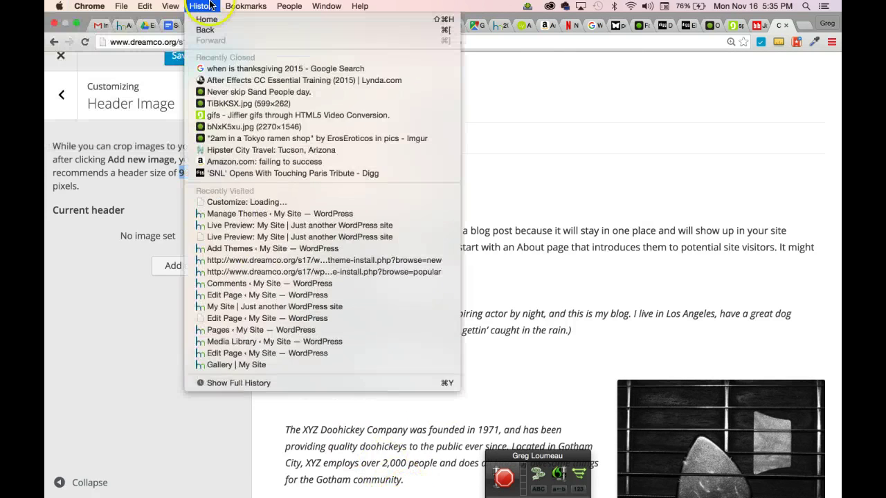
mouse_move(326, 6)
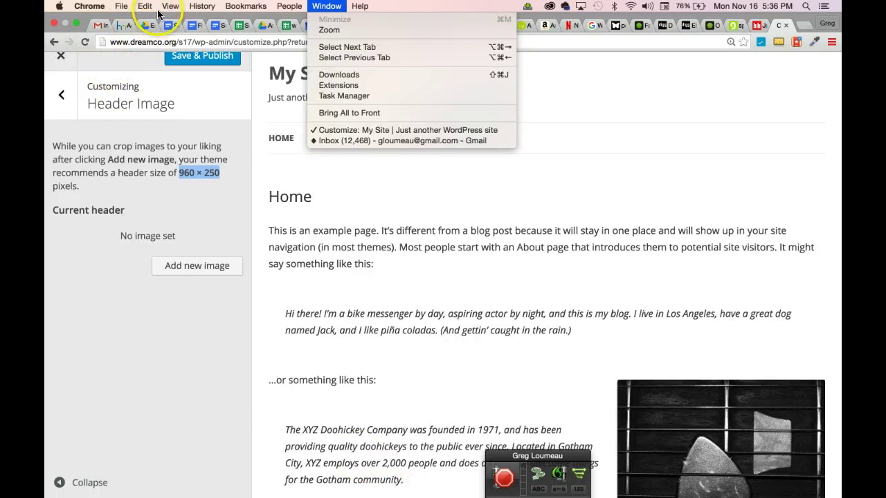
mouse_move(170, 6)
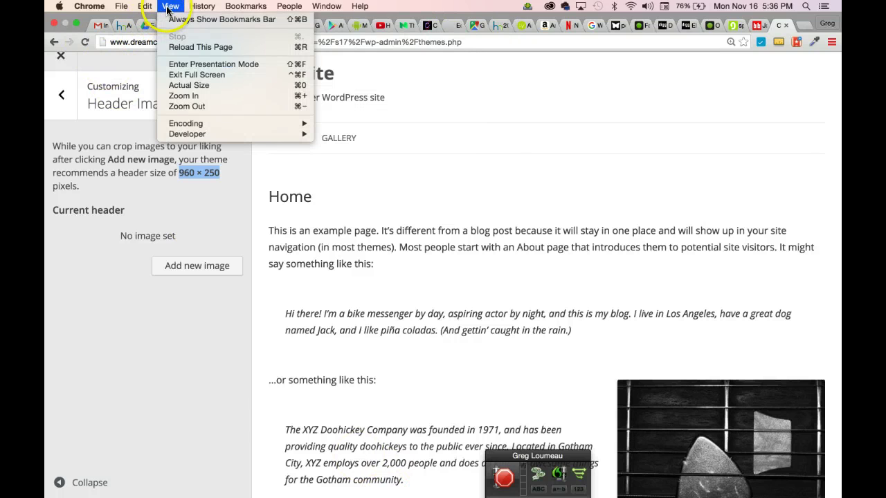
left_click(186, 74)
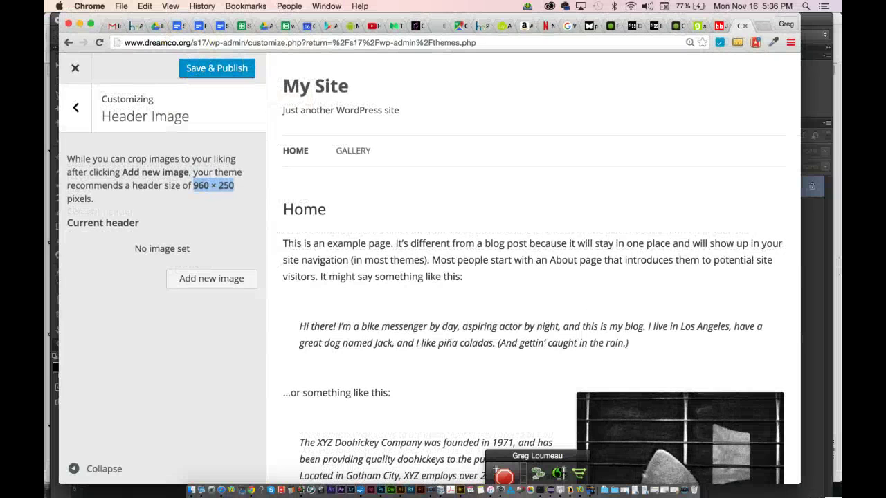
left_click(88, 7)
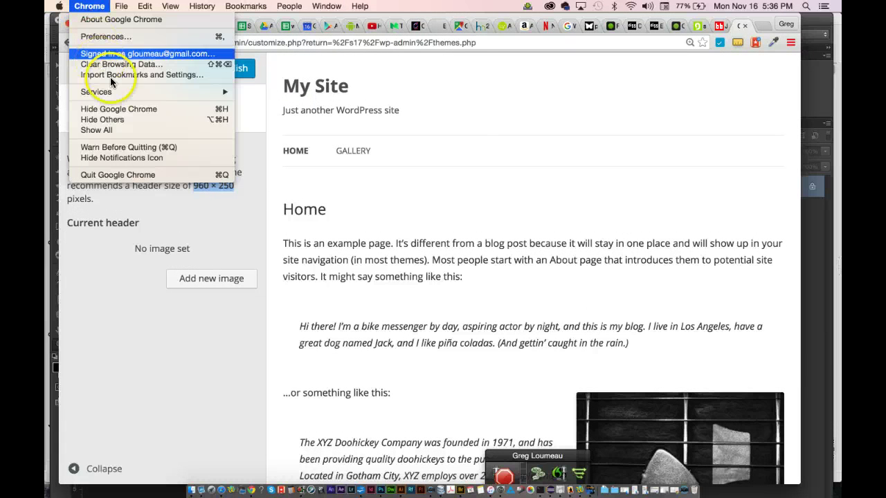
left_click(119, 108)
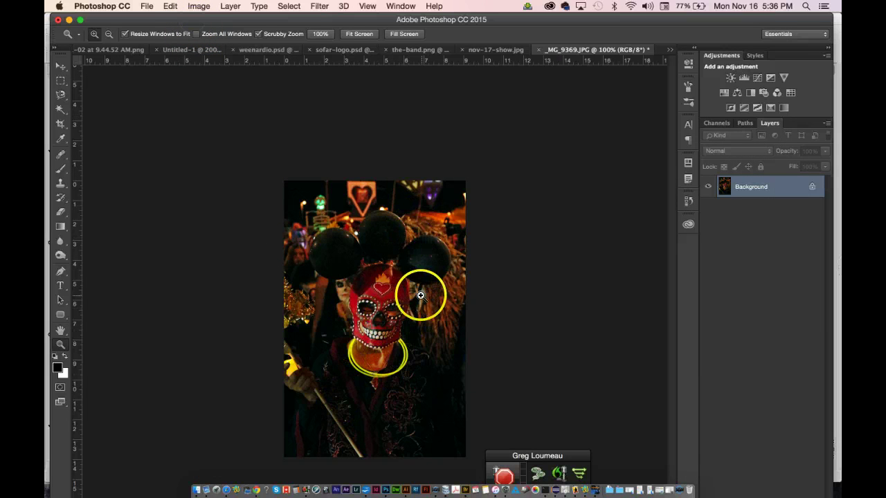
Step: Rotate the mask photo 90° clockwise
left_click(199, 7)
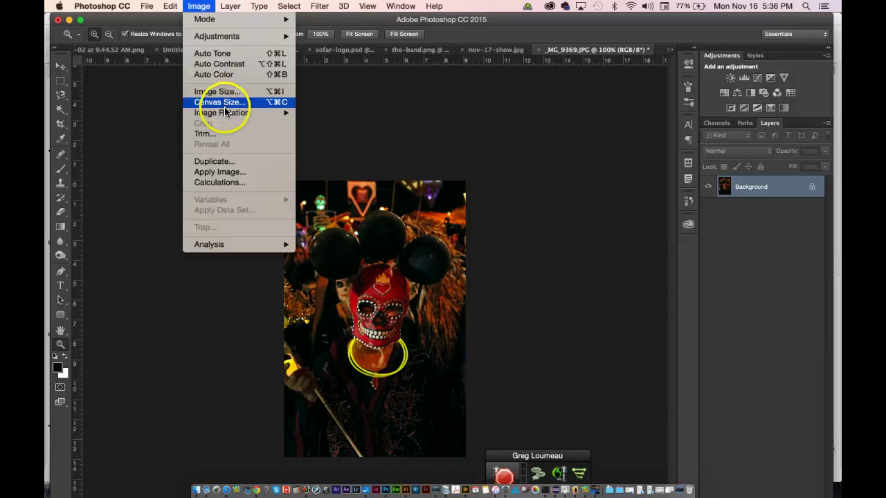
mouse_move(224, 113)
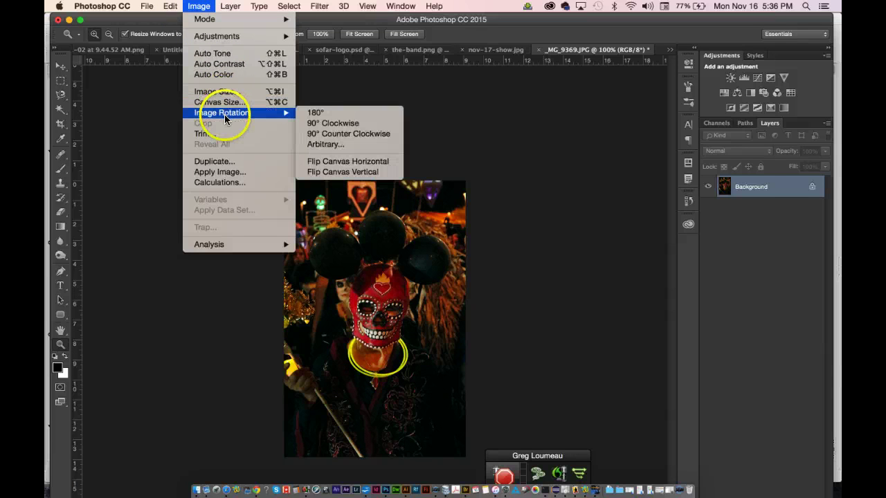
left_click(316, 123)
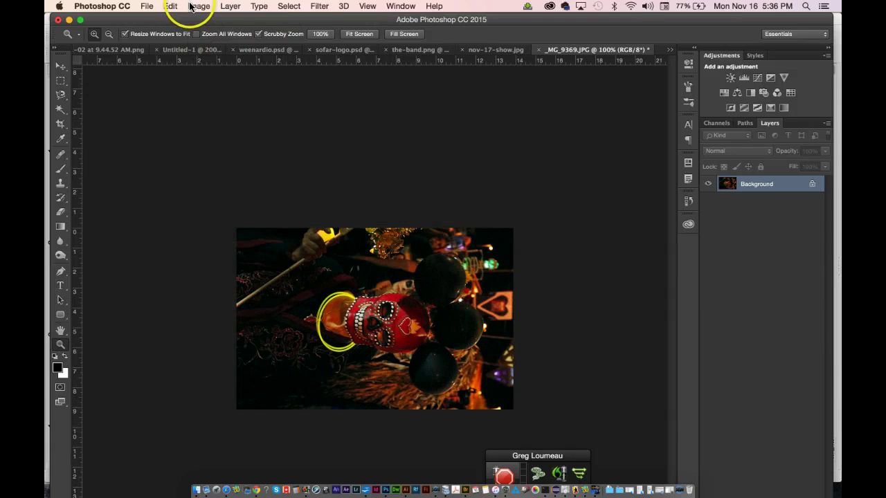
Step: Resize the photo to 960 × 250 pixels and zoom the view to 200%
left_click(191, 7)
left_click(221, 93)
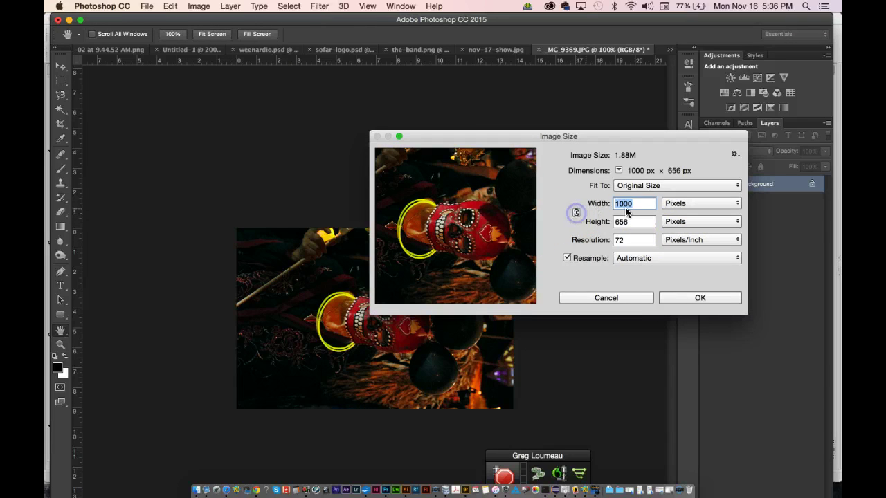
type("9")
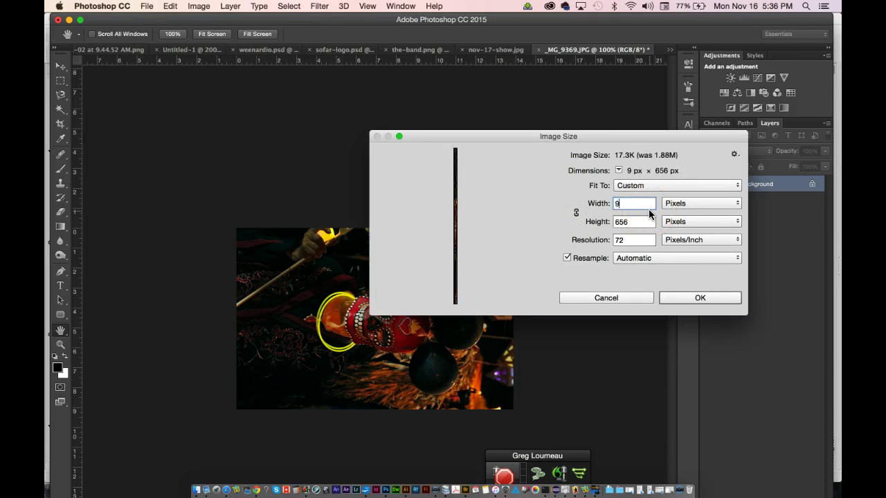
type("60")
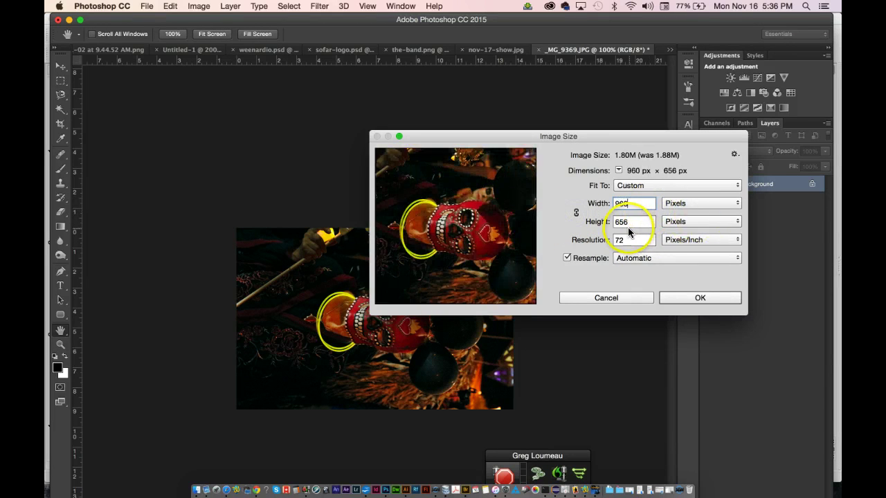
type("250")
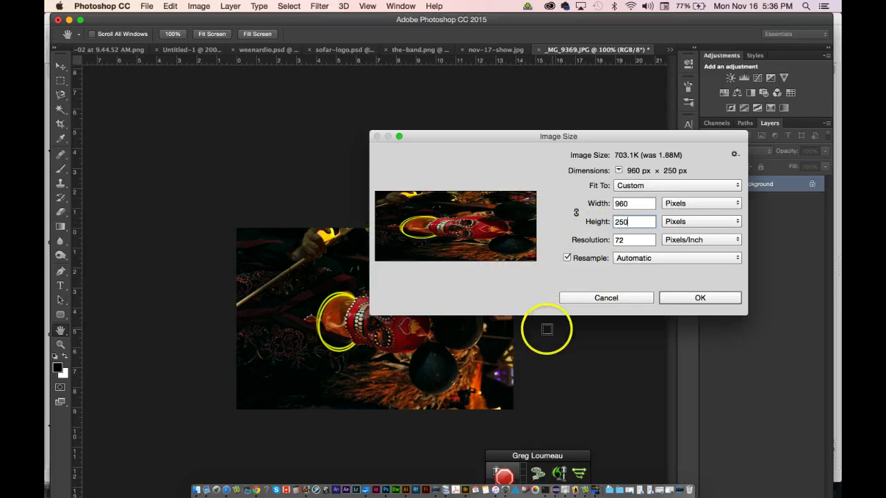
left_click(671, 294)
key("z")
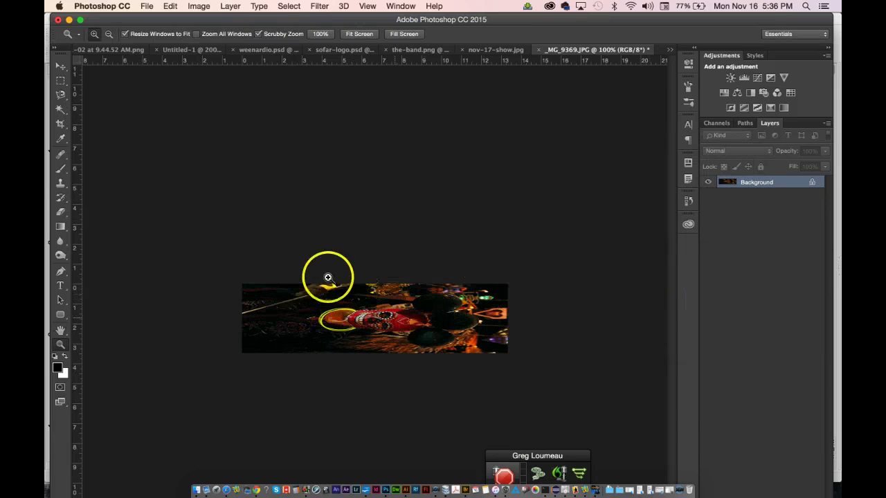
left_click(317, 334)
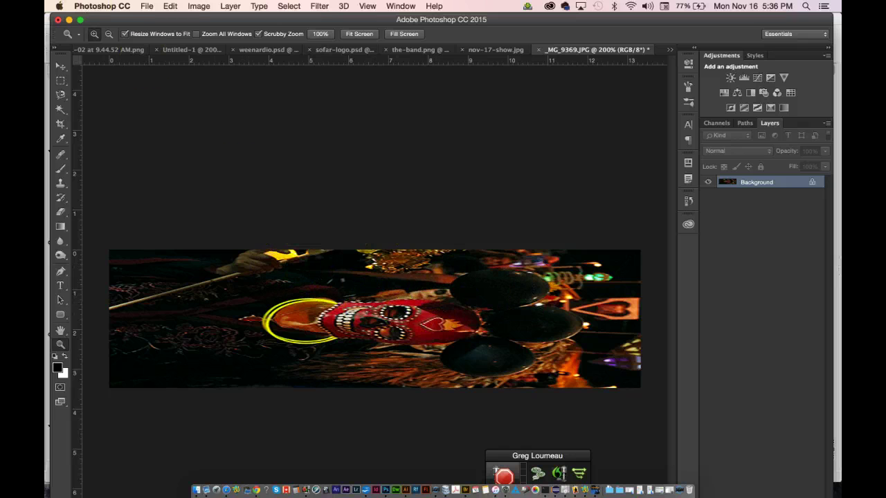
Step: Recheck WordPress's recommended 960 × 250 header size in Chrome, then return to Photoshop
left_click(254, 490)
left_click_drag(193, 186, 234, 187)
left_click(384, 491)
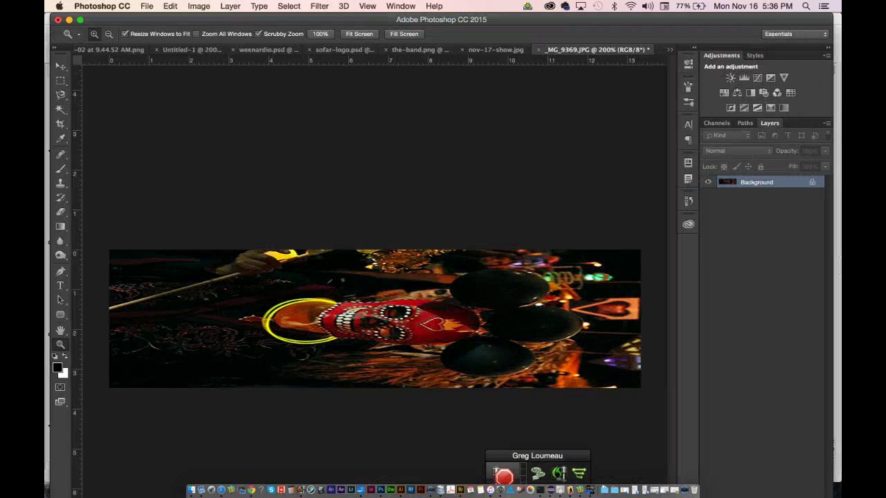
left_click(145, 7)
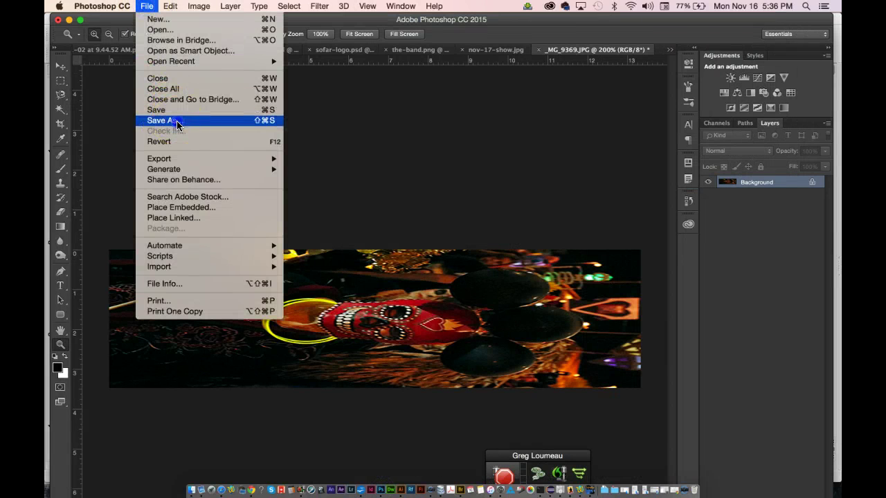
Step: Save the photo as header.jpg at maximum JPEG quality, then start adding a new WordPress header image
left_click(176, 123)
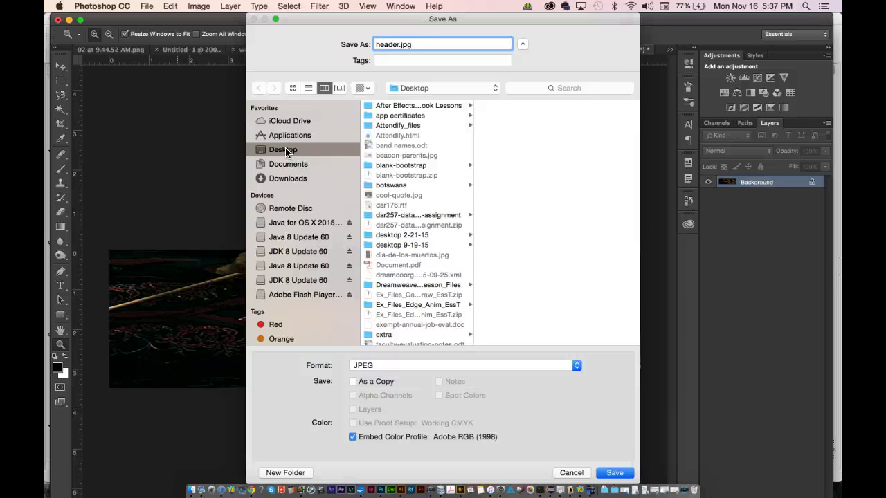
key("Return")
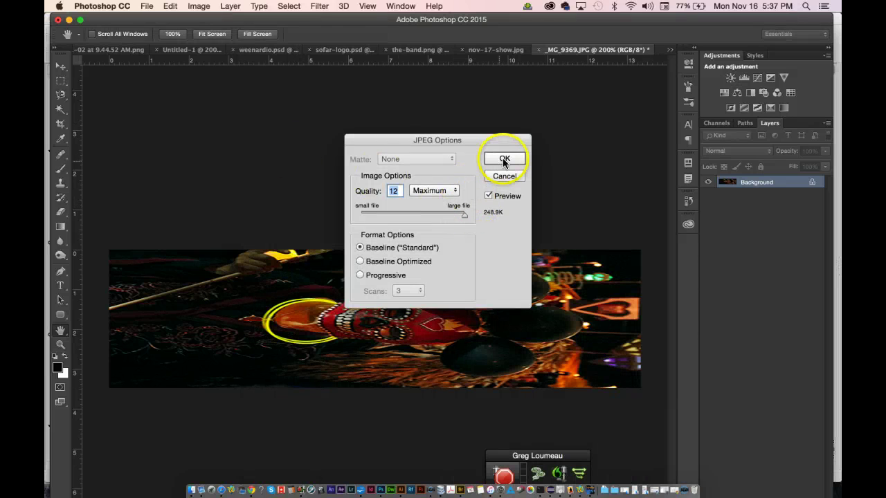
left_click(504, 160)
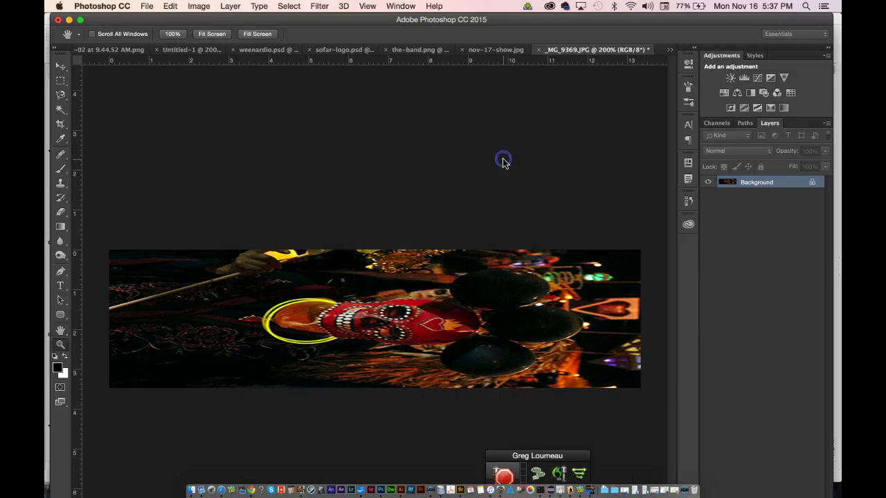
left_click(254, 491)
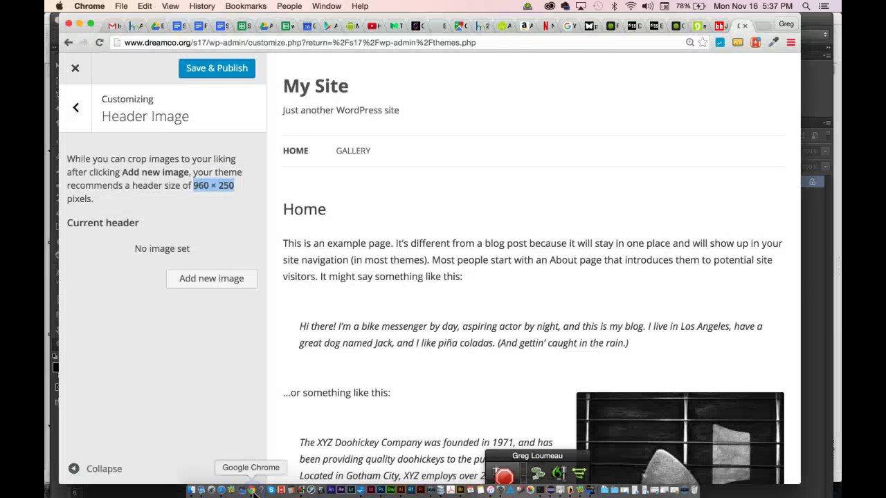
left_click(211, 278)
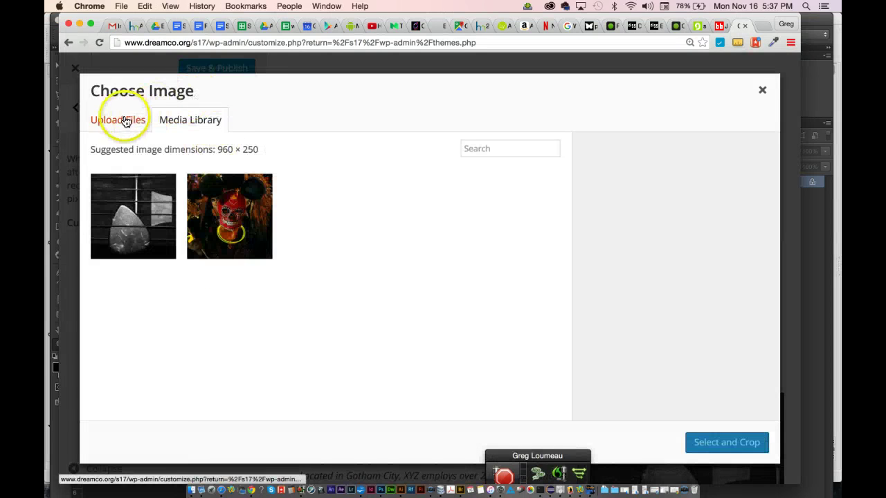
Step: Upload header.jpg from the Desktop and crop it to become the site header
left_click(124, 121)
left_click(409, 292)
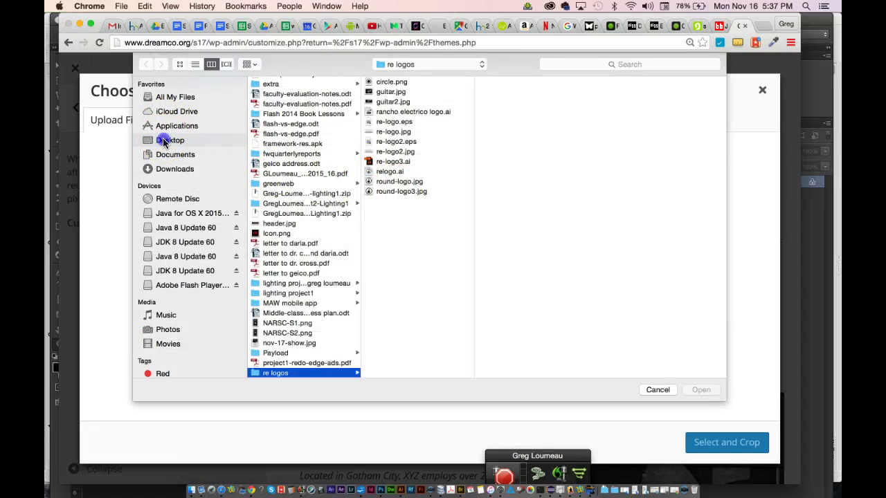
left_click(167, 140)
scroll(315, 242, "down", 3)
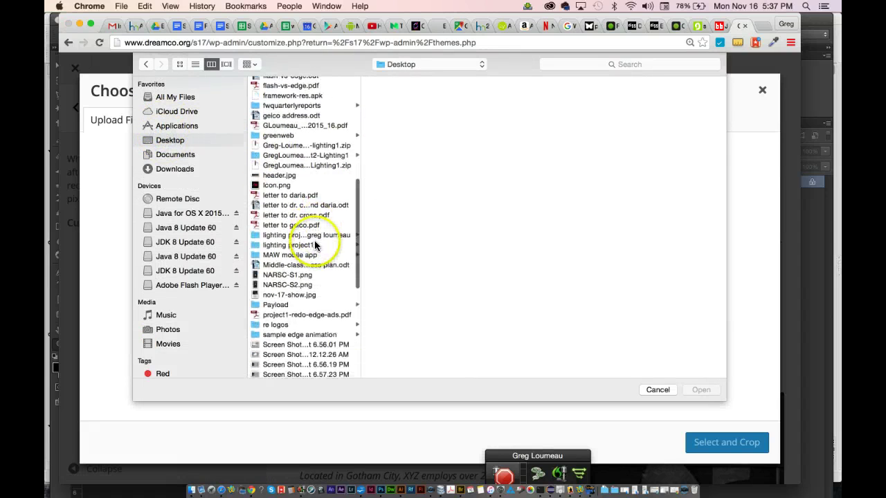
left_click(262, 178)
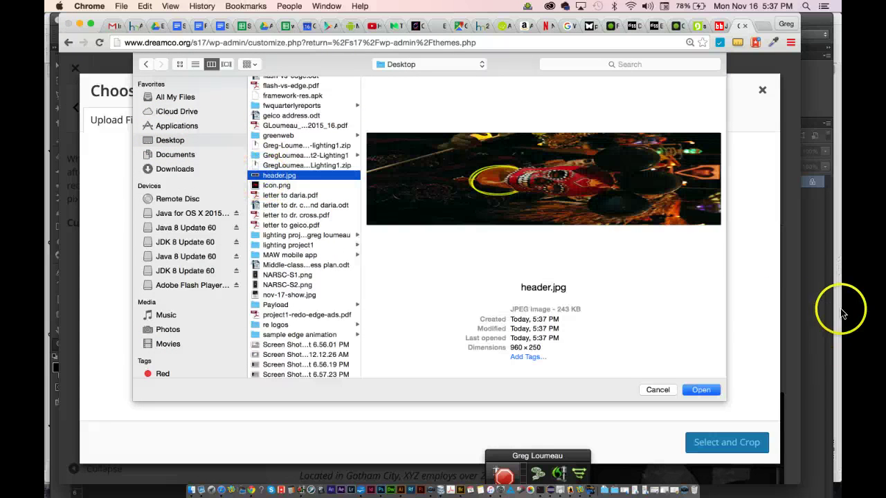
left_click(701, 391)
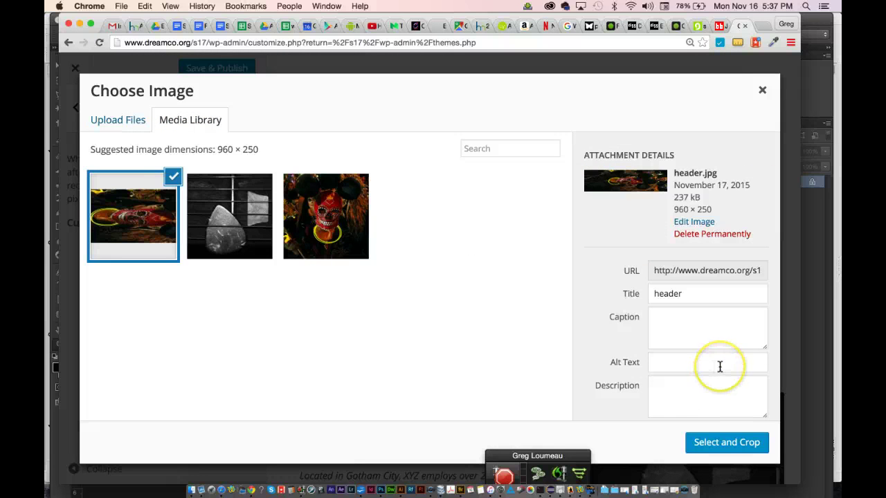
scroll(720, 367, "down", 1)
left_click(709, 443)
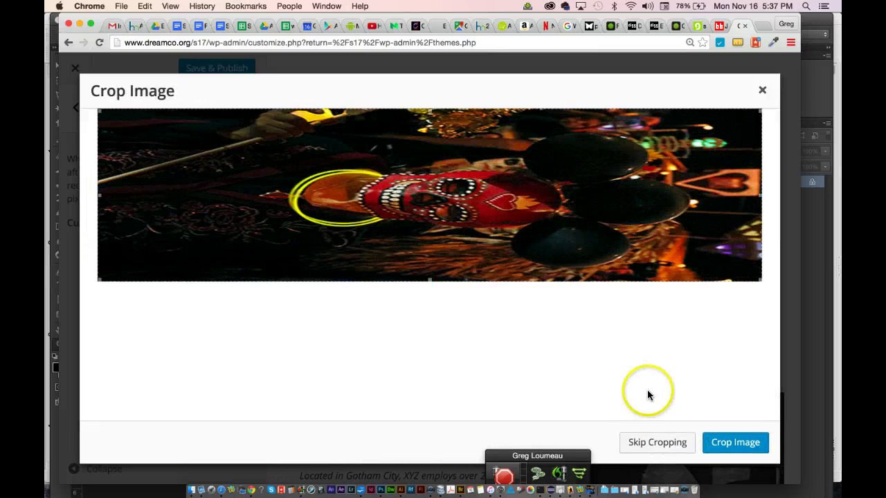
left_click(656, 444)
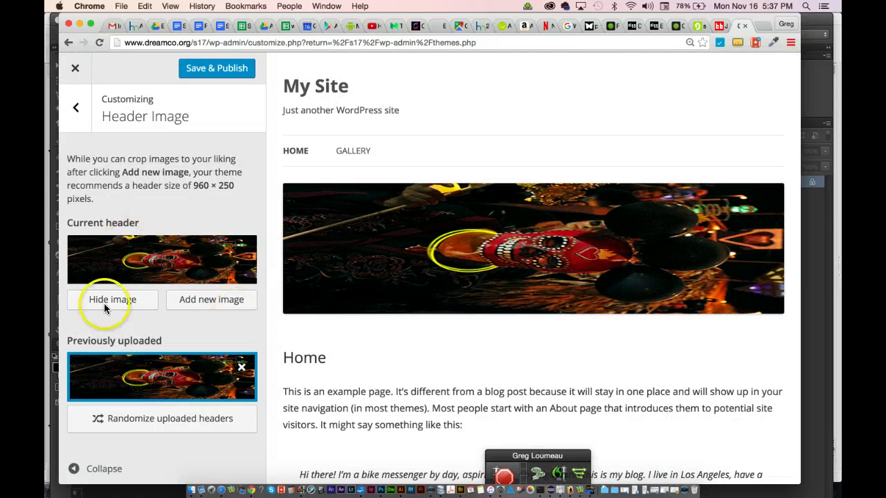
Step: Look over the Menus, Widgets and Static Front Page sections, then Save & Publish
left_click(76, 108)
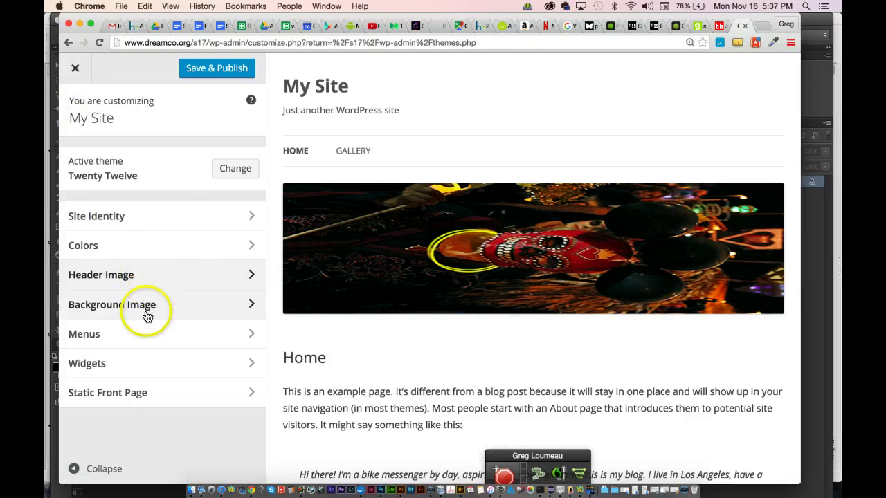
left_click(145, 329)
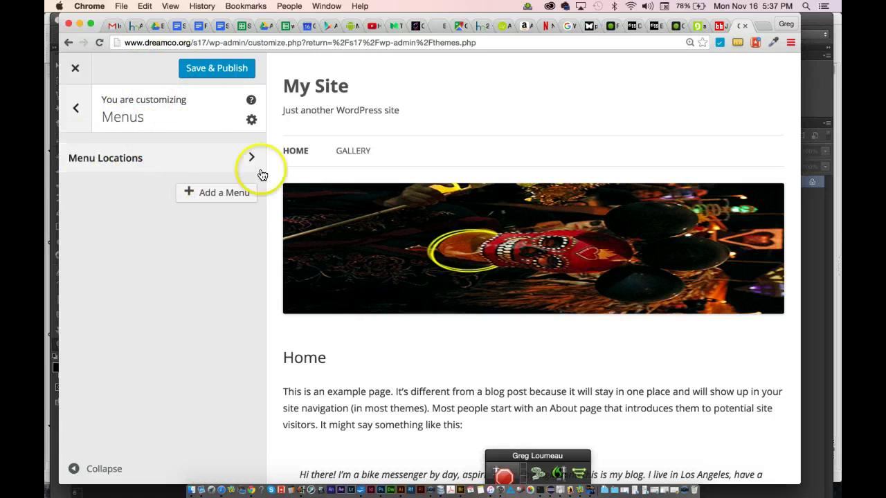
left_click(76, 106)
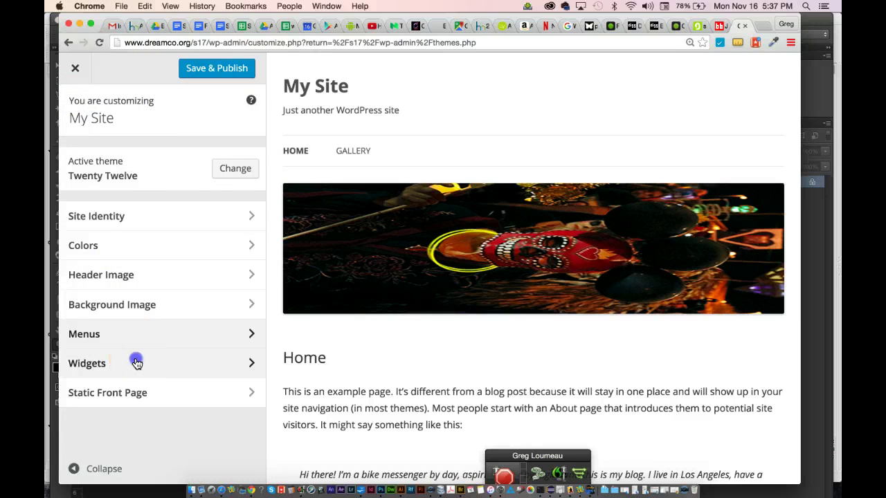
left_click(137, 363)
left_click(82, 119)
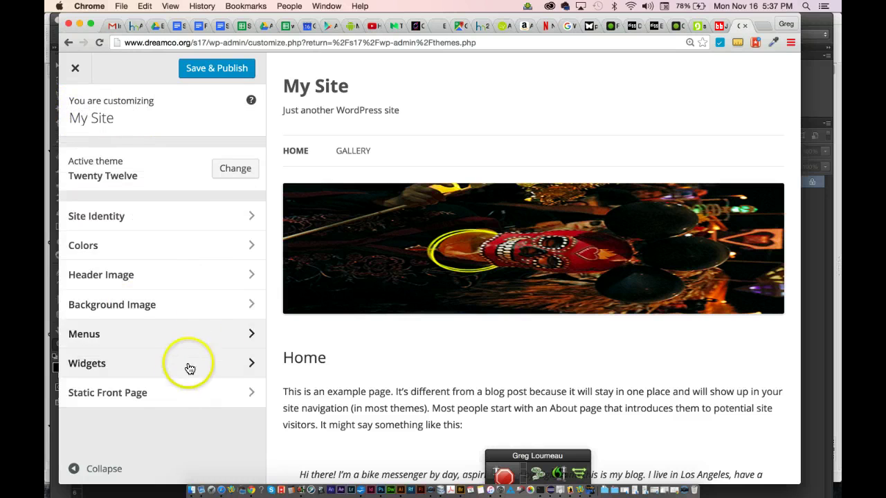
left_click(174, 399)
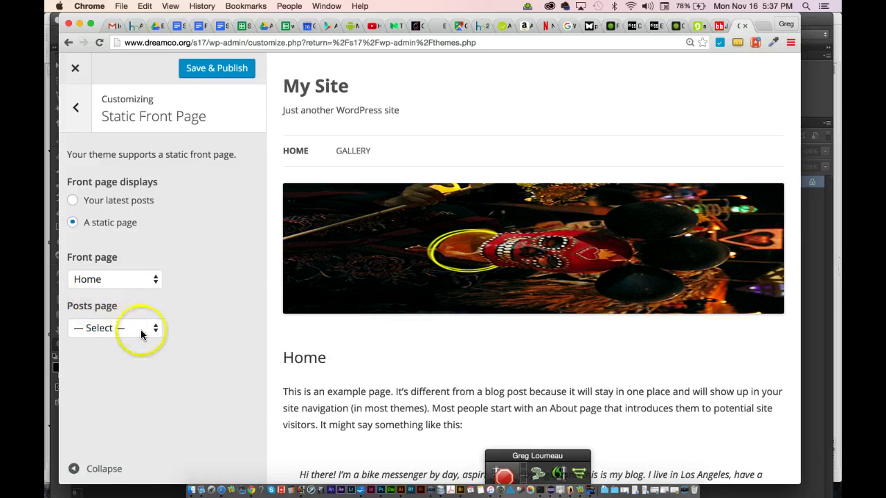
left_click(77, 112)
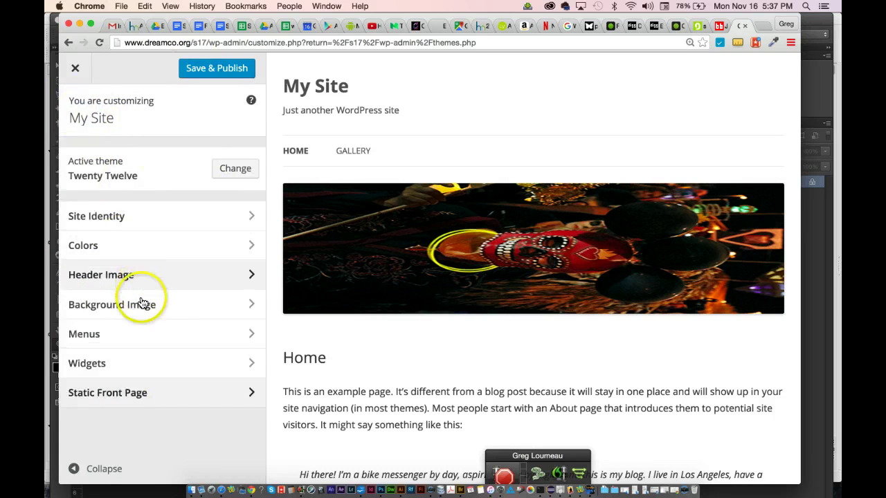
left_click(219, 72)
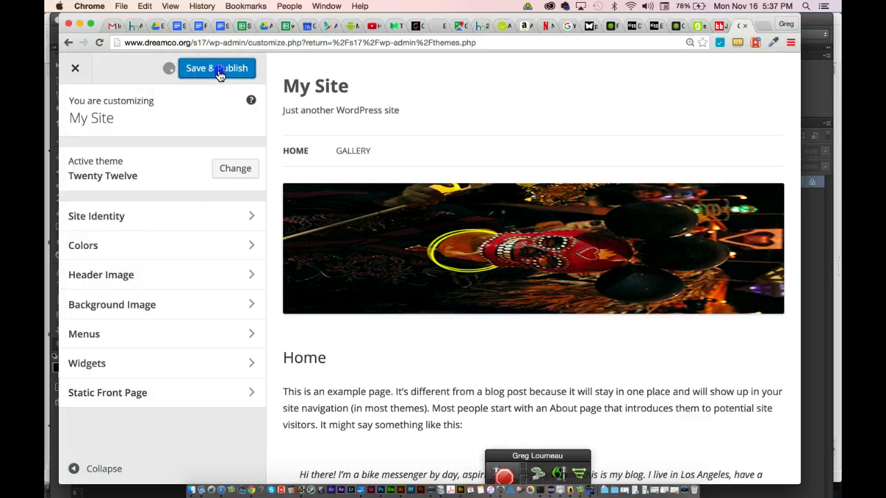
Step: Close the Customizer and scroll the live site to check the blue background and header banner
left_click(89, 74)
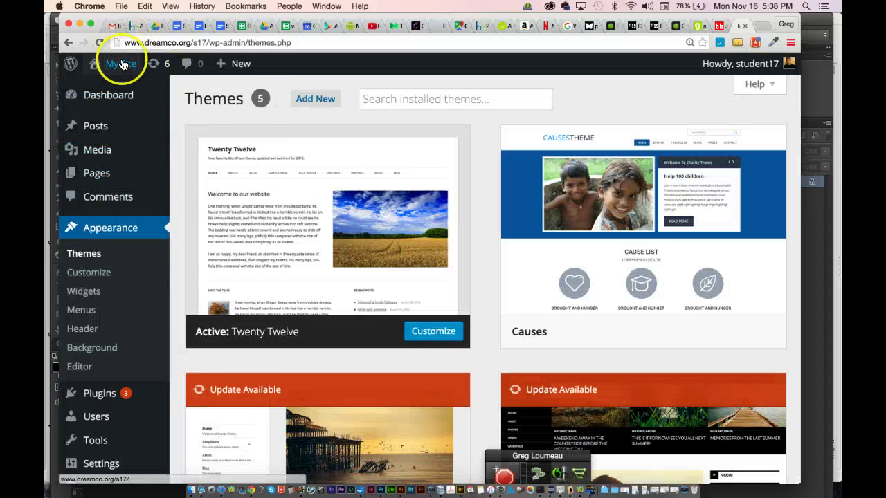
left_click(121, 65)
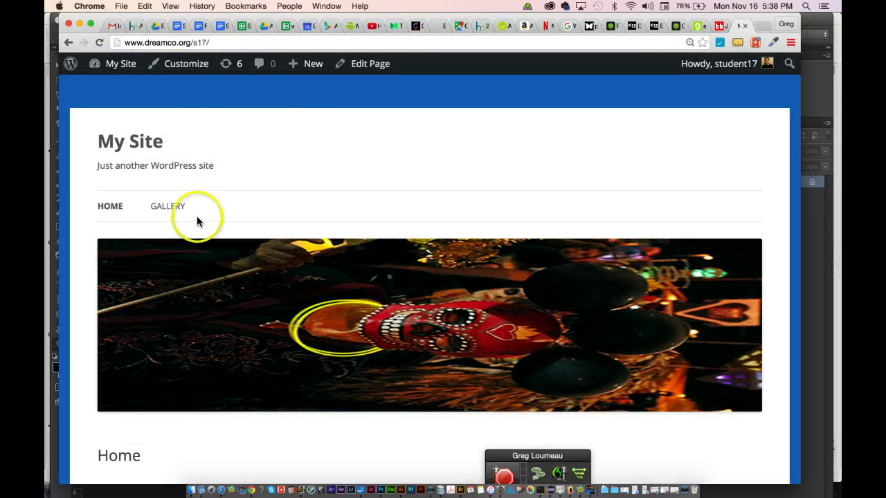
scroll(212, 300, "down", 4)
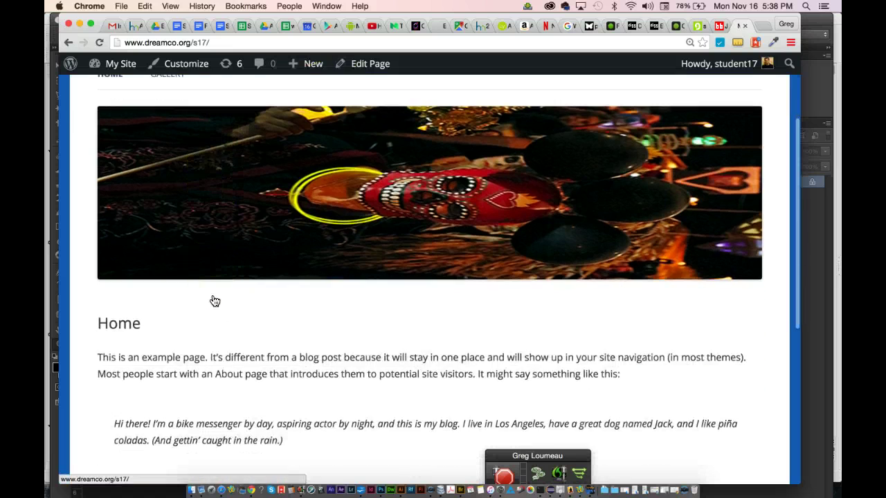
scroll(212, 301, "up", 3)
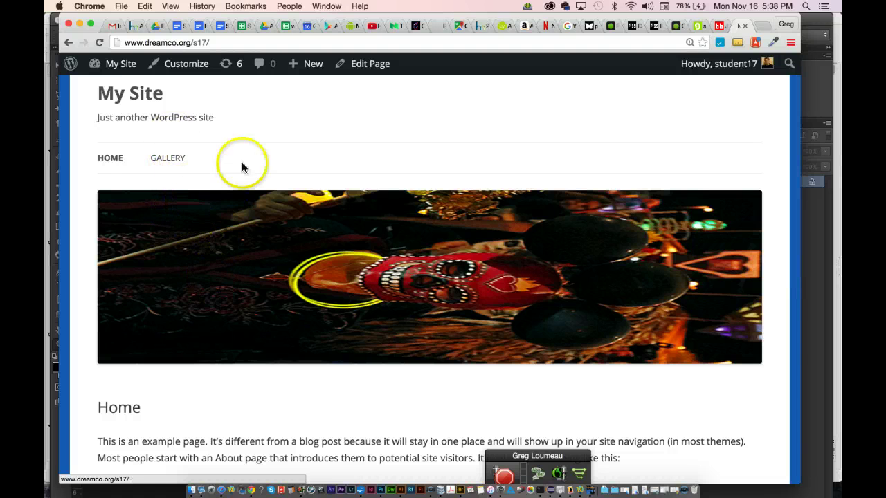
scroll(194, 158, "down", 2)
scroll(192, 178, "up", 3)
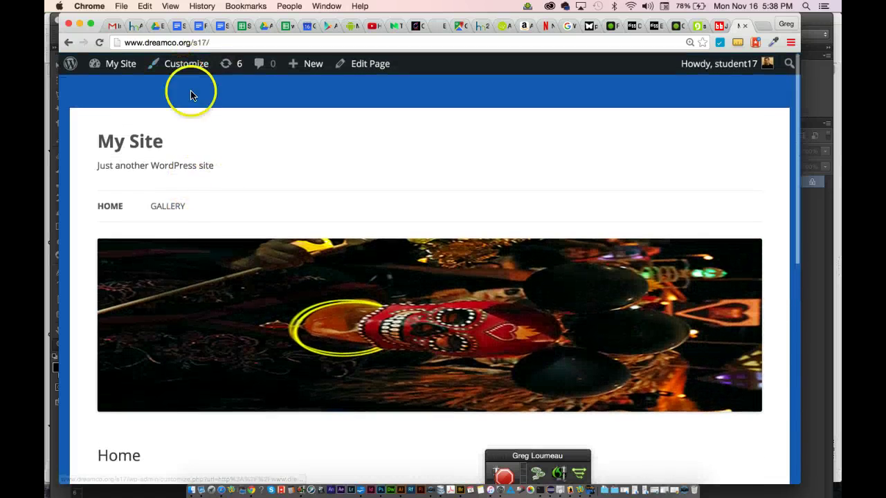
scroll(211, 235, "down", 5)
scroll(210, 235, "up", 6)
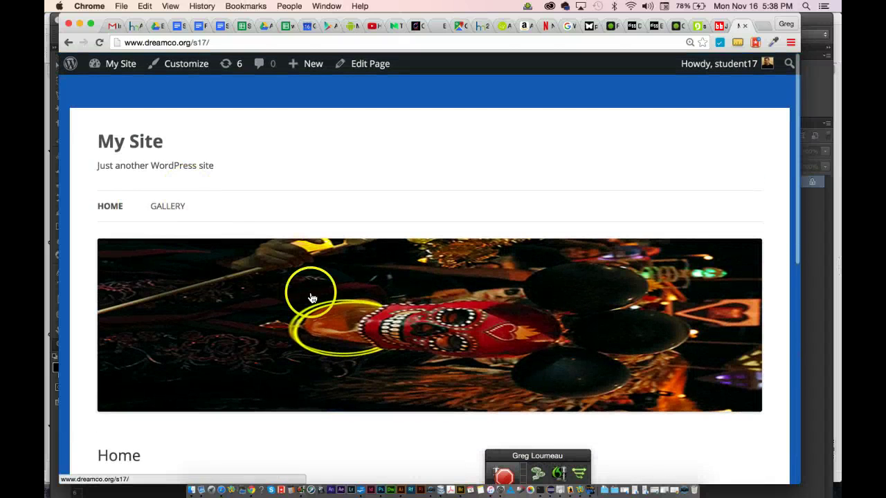
left_click(213, 239)
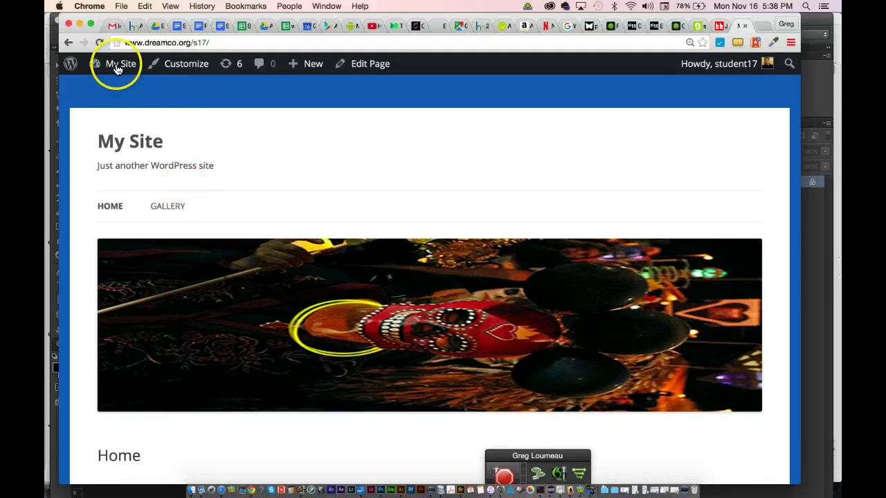
mouse_move(116, 66)
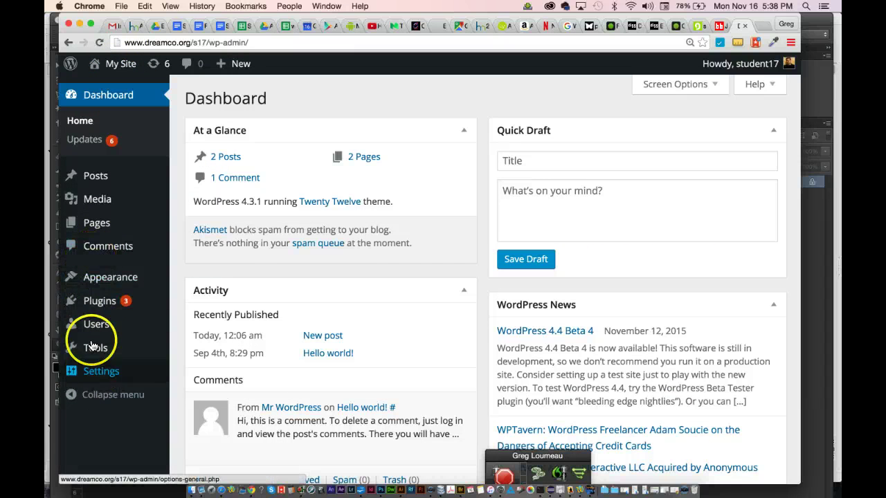
Step: Go to the Pages list in the admin sidebar, showing Gallery and Home
mouse_move(97, 280)
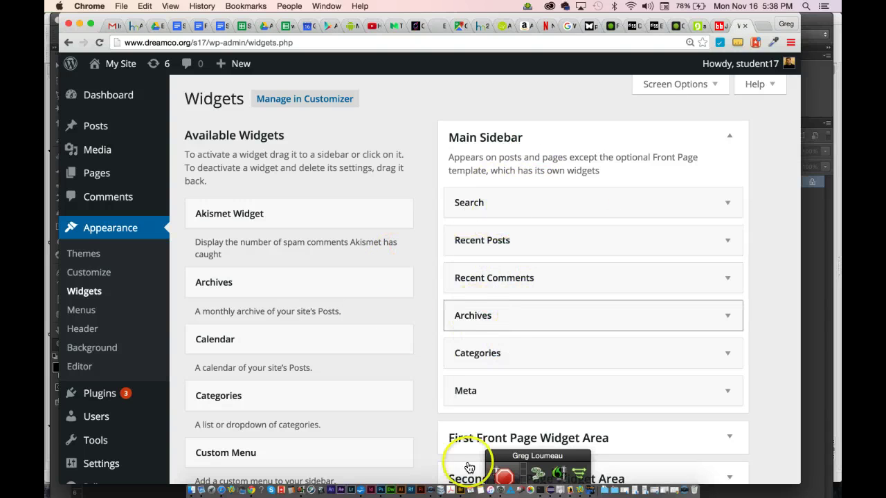
mouse_move(97, 172)
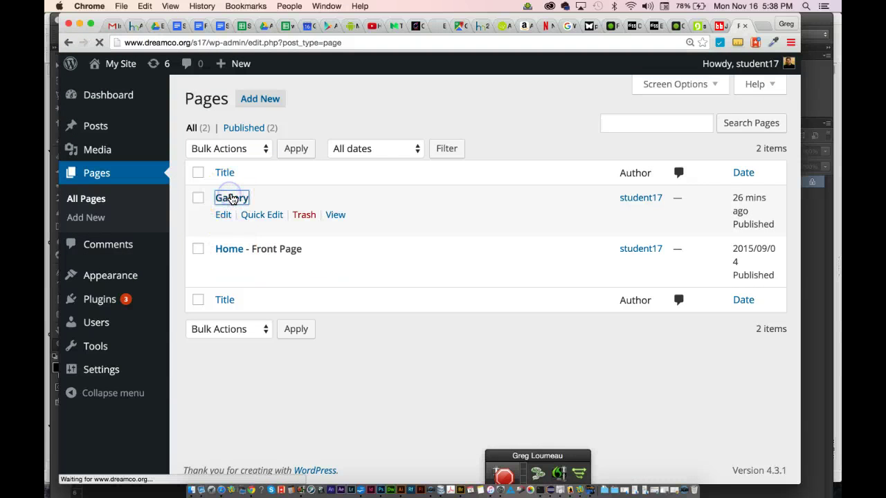
Step: Set the Gallery page's template to Default Template and update the page
scroll(657, 346, "down", 8)
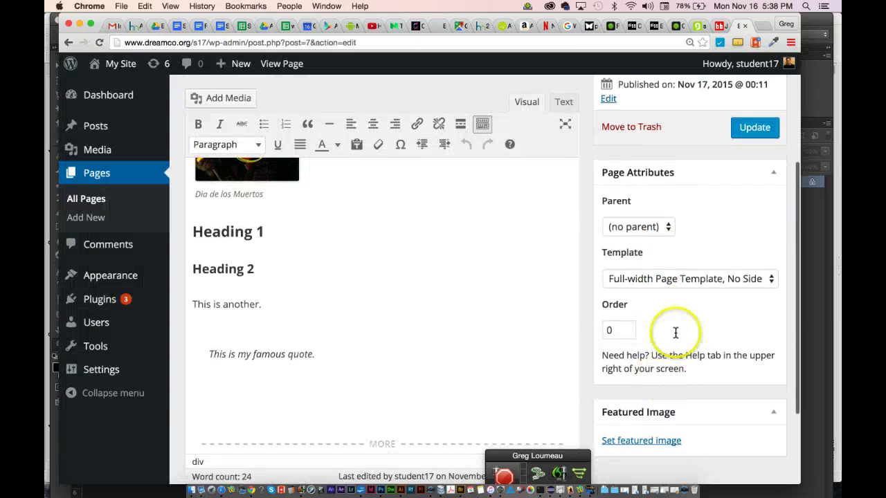
left_click(769, 278)
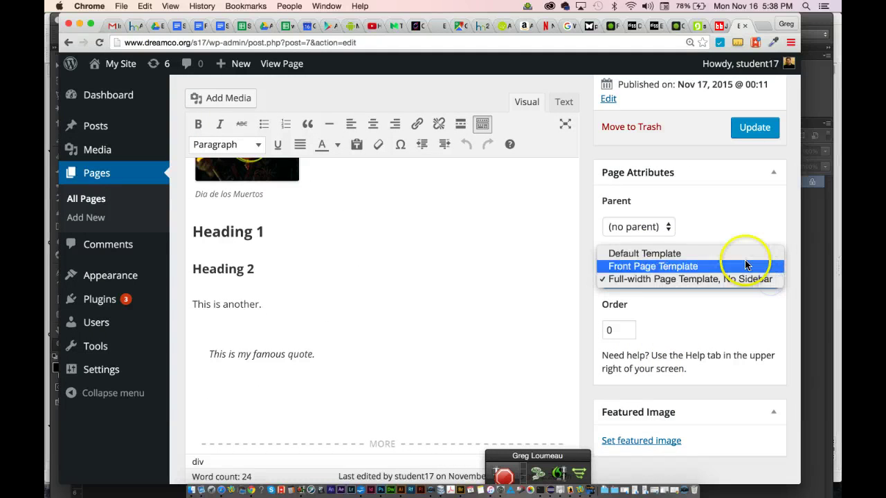
left_click(725, 254)
left_click(742, 128)
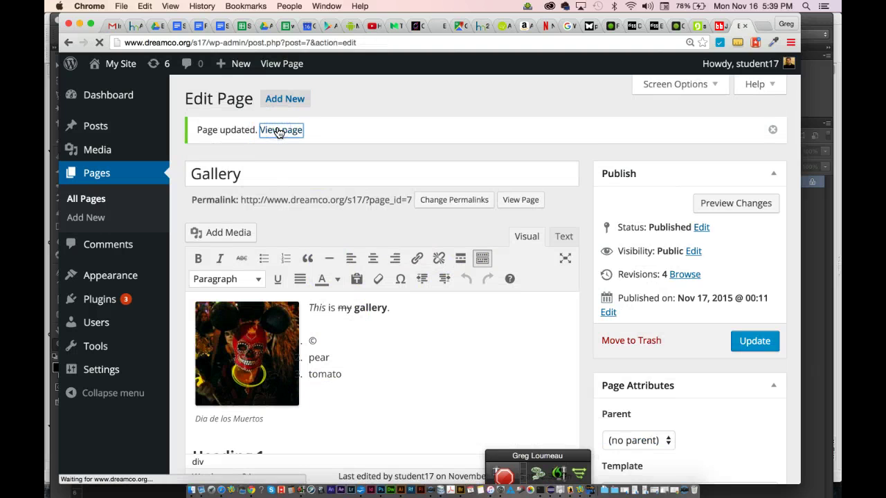
scroll(549, 231, "down", 10)
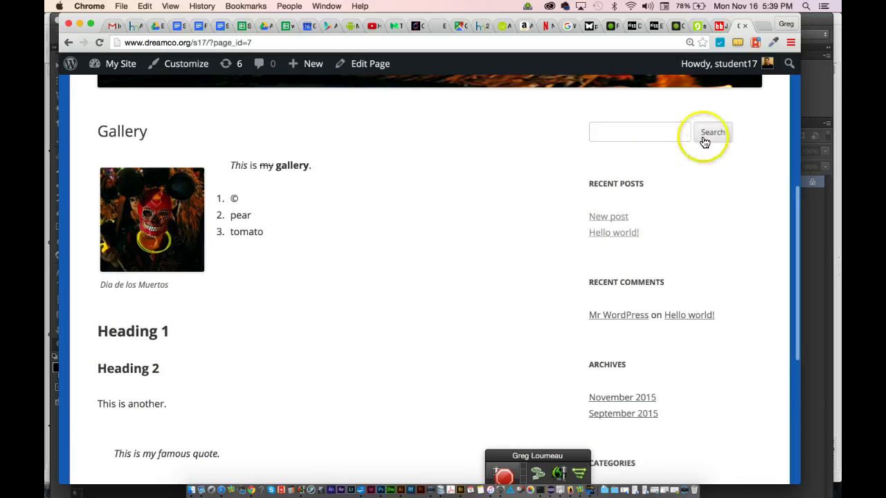
Step: Delete the Search widget from the Main Sidebar
scroll(640, 258, "down", 3)
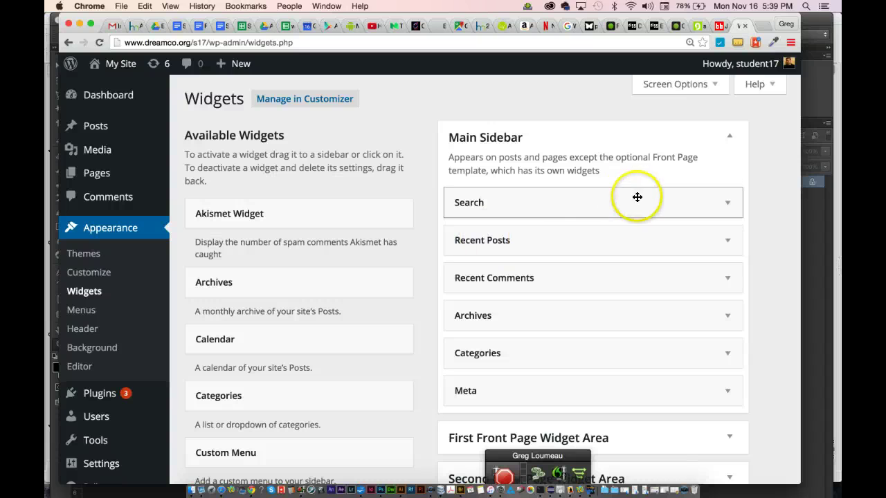
left_click(728, 205)
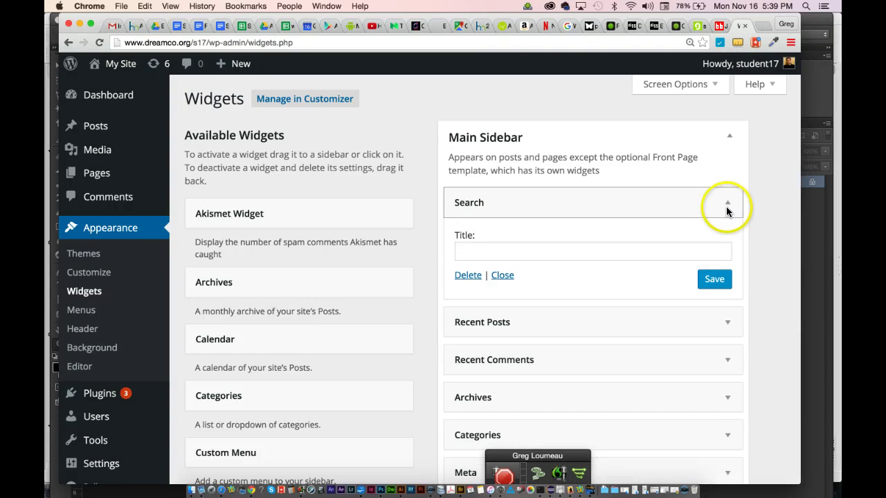
left_click(468, 277)
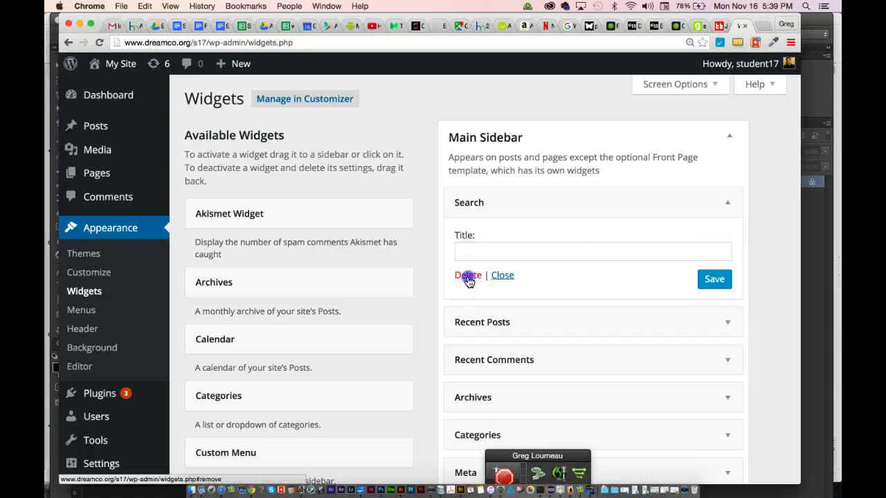
Step: Go back to the live Gallery page via My Site
scroll(602, 262, "down", 4)
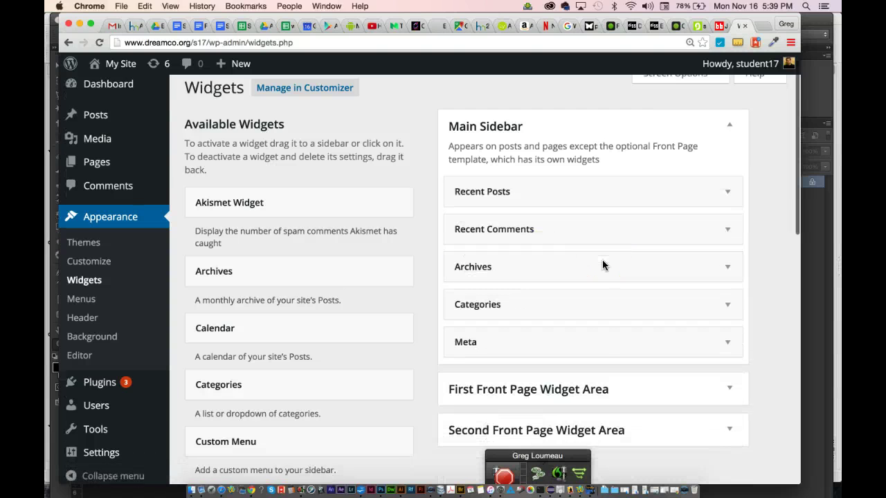
scroll(602, 265, "up", 4)
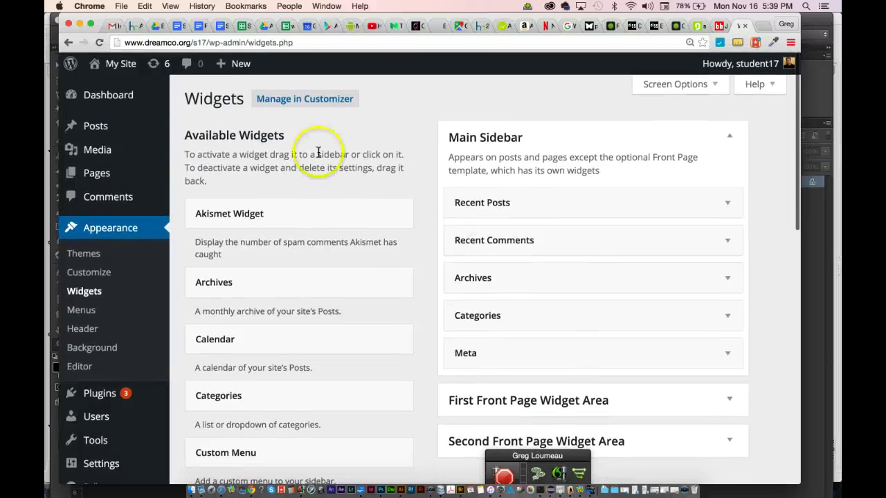
left_click(117, 69)
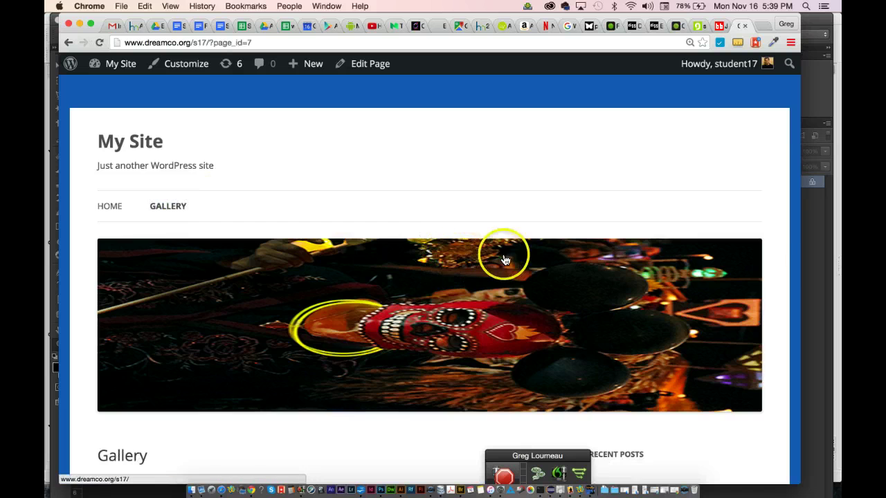
Step: Drag Search from Available Widgets to the top of the Main Sidebar, above Recent Posts
scroll(504, 257, "down", 5)
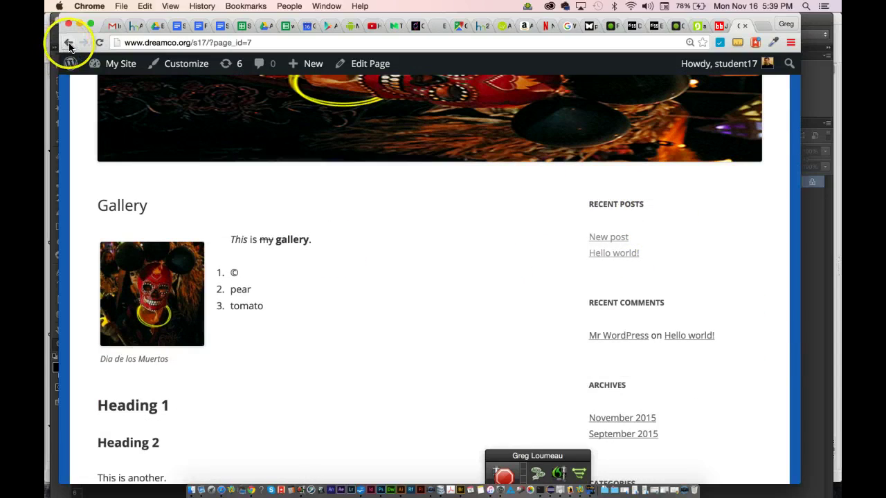
mouse_move(110, 63)
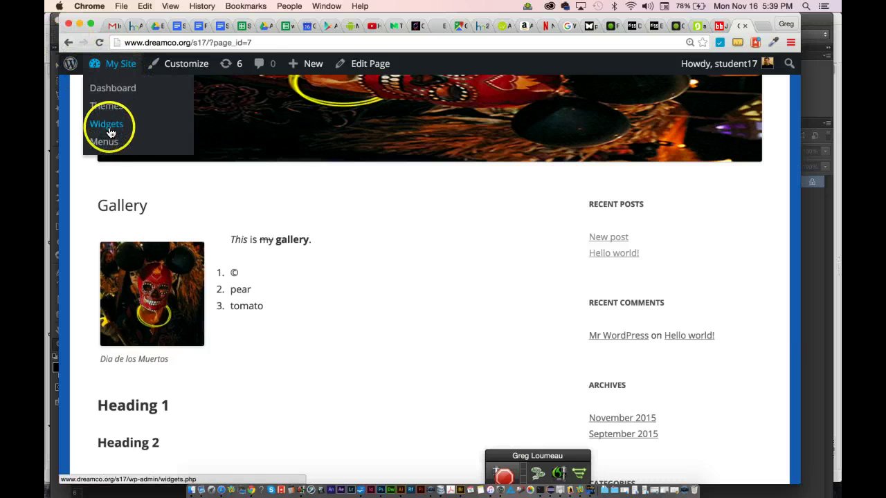
scroll(423, 305, "down", 5)
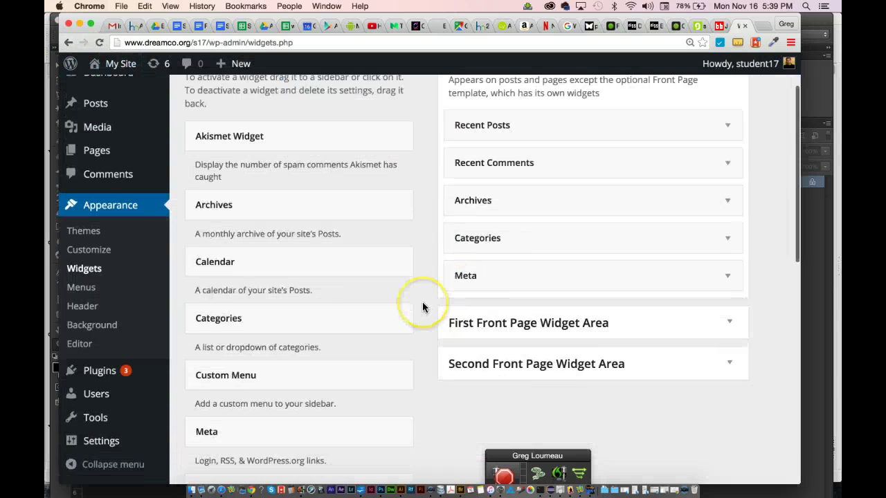
scroll(423, 307, "down", 3)
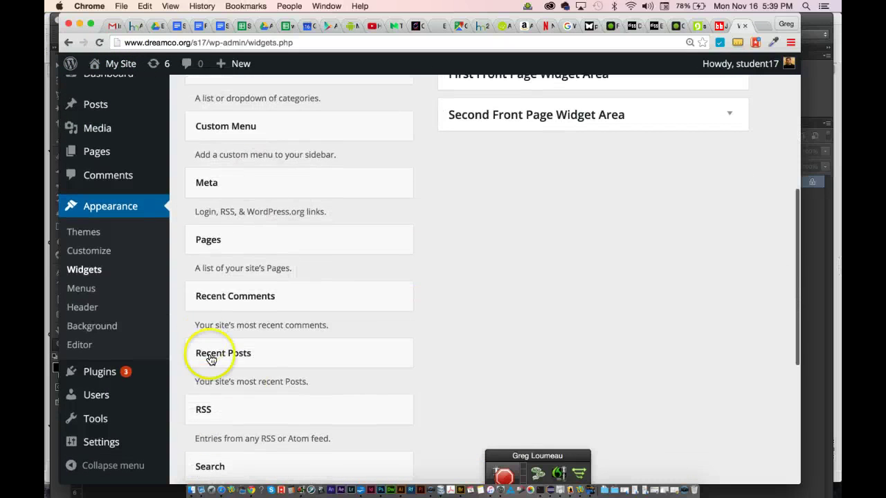
scroll(220, 416, "down", 3)
scroll(231, 429, "up", 2)
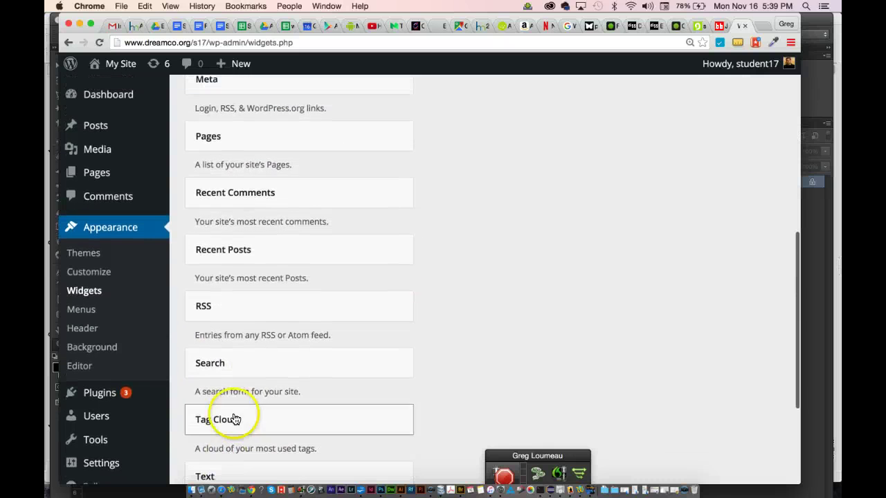
left_click_drag(258, 366, 560, 45)
left_click_drag(558, 45, 522, 195)
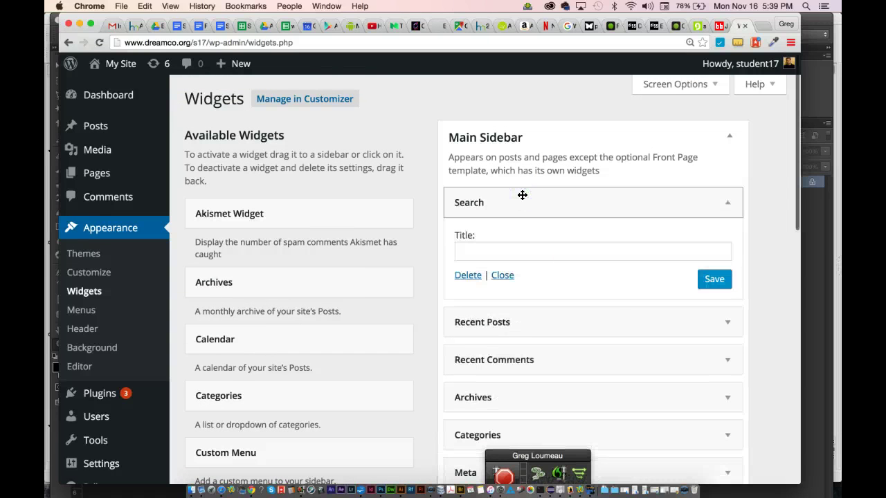
Step: Save the re-added Search widget, check the Gallery page's search box, then open the Dashboard
left_click(711, 277)
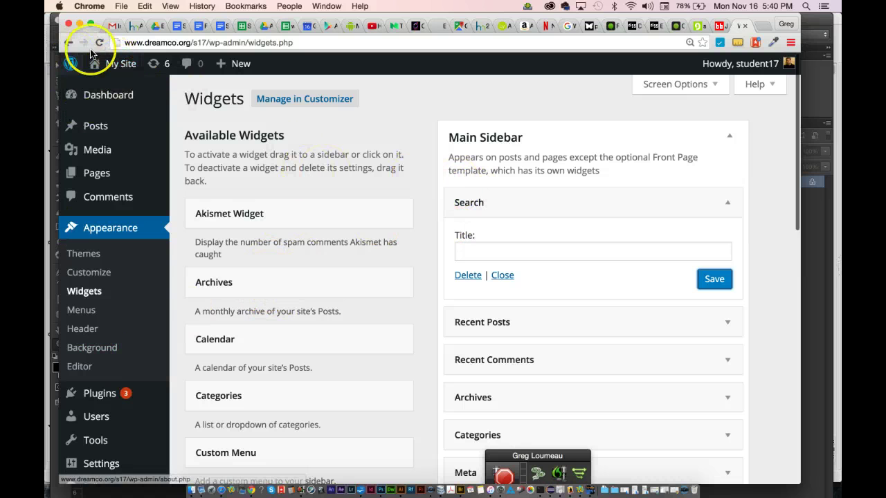
mouse_move(115, 67)
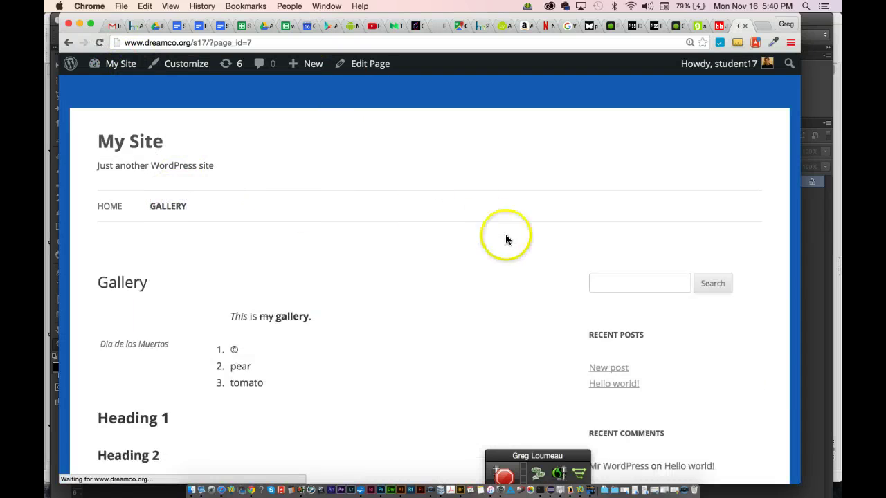
scroll(504, 238, "down", 5)
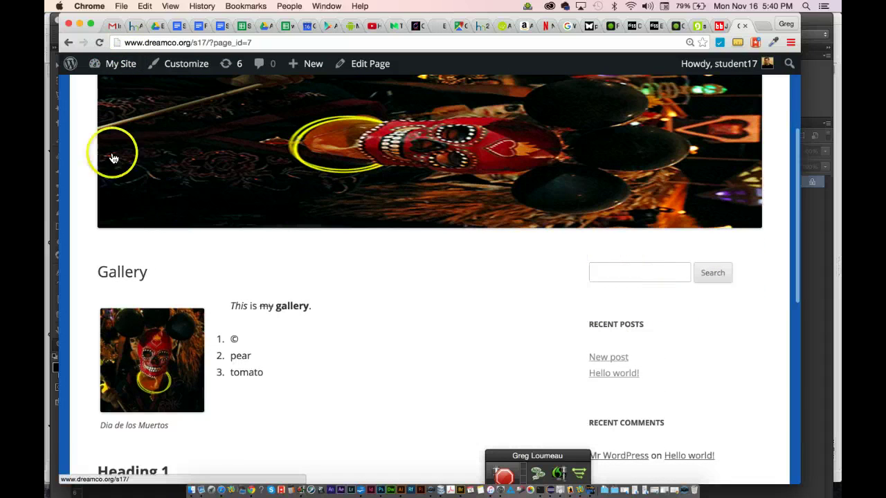
left_click(111, 89)
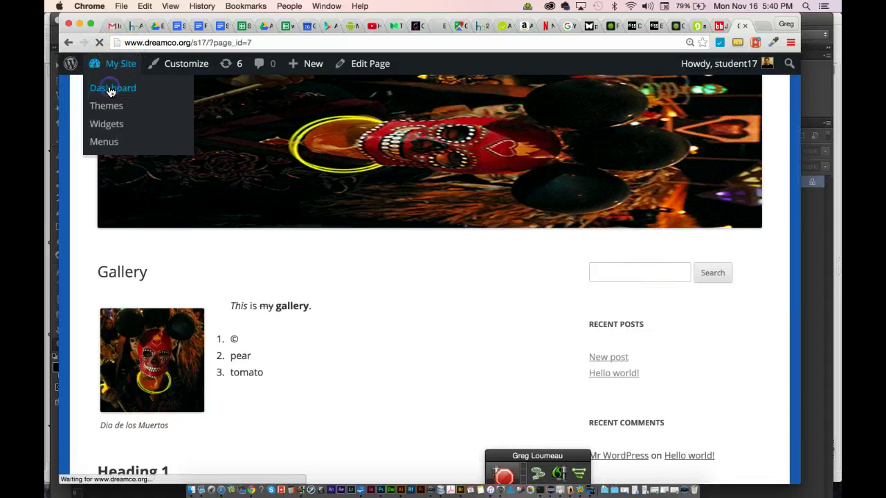
mouse_move(116, 288)
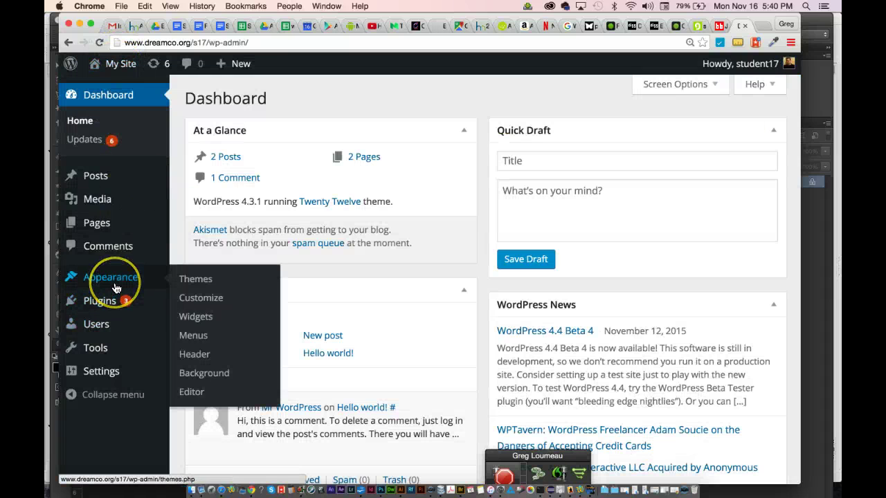
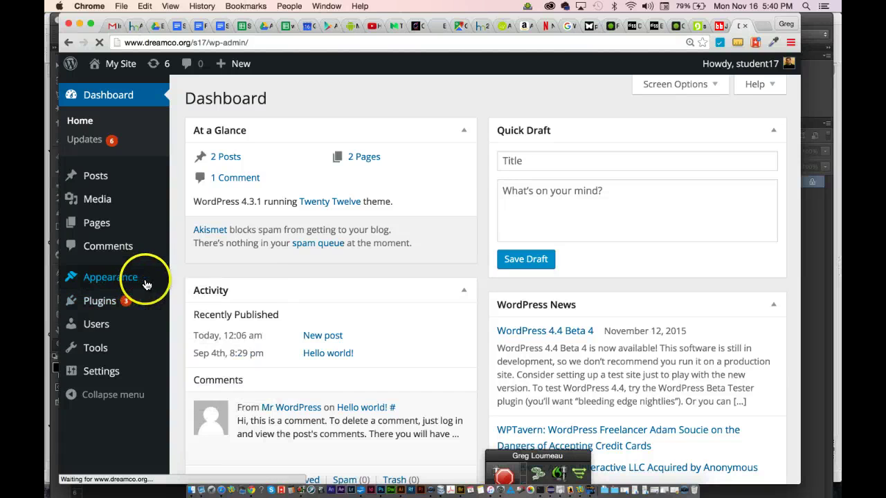
Step: In Appearance > Menus, remove the duplicate third Home item from Menu 1
left_click(193, 336)
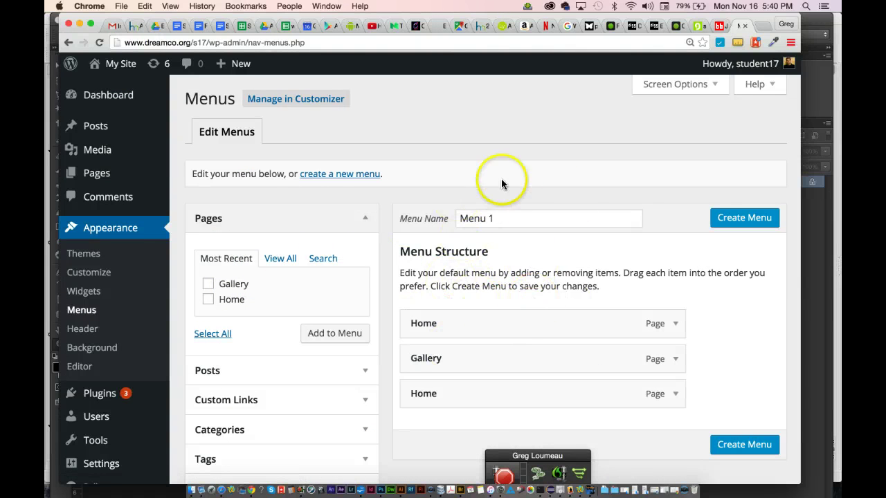
scroll(517, 318, "down", 3)
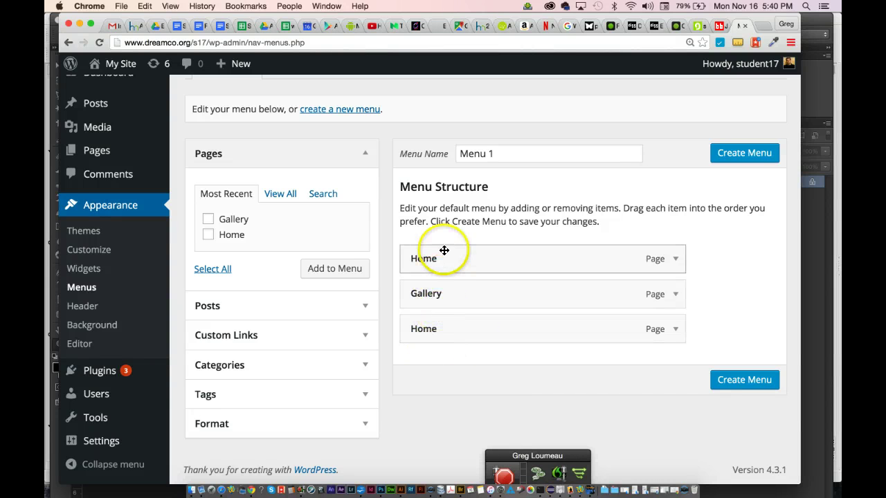
left_click(674, 329)
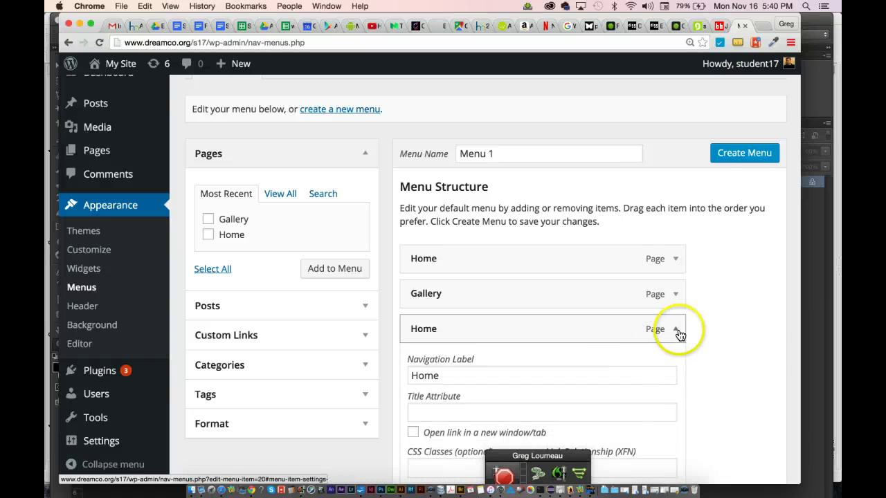
scroll(686, 343, "down", 1)
scroll(686, 344, "down", 8)
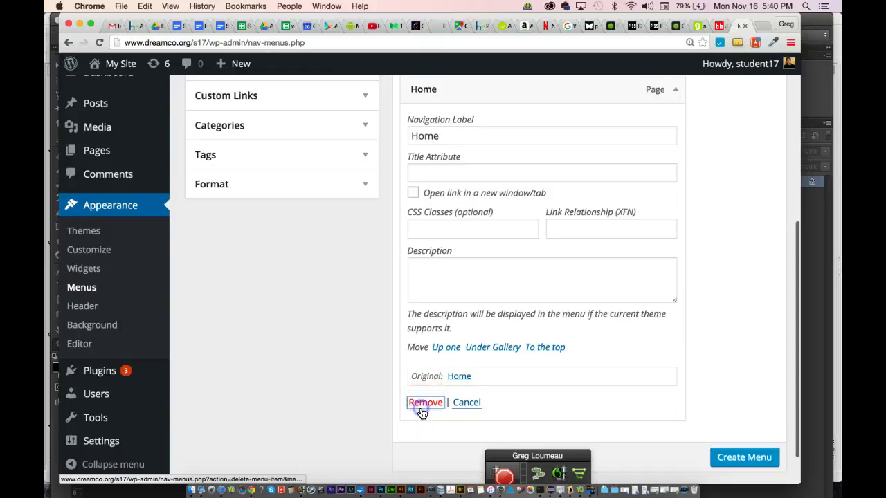
left_click(424, 403)
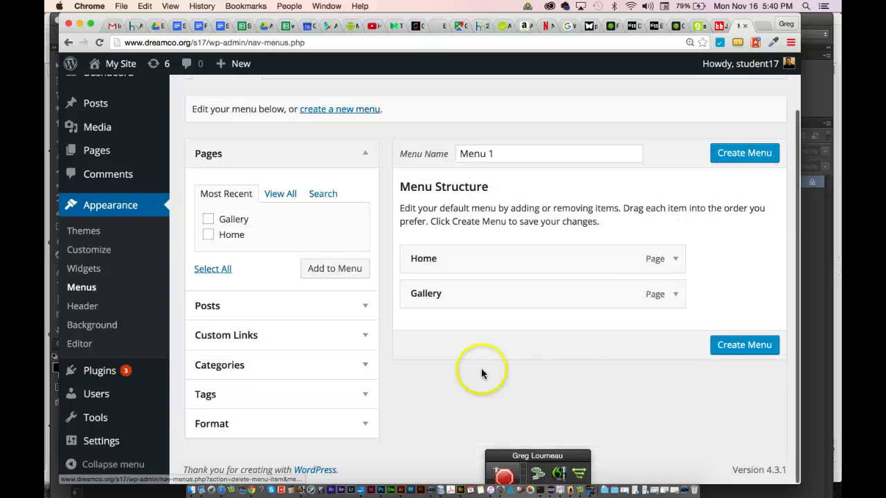
Step: Create the menu with Home and Gallery, rename it main-navigation, and save it
left_click(738, 154)
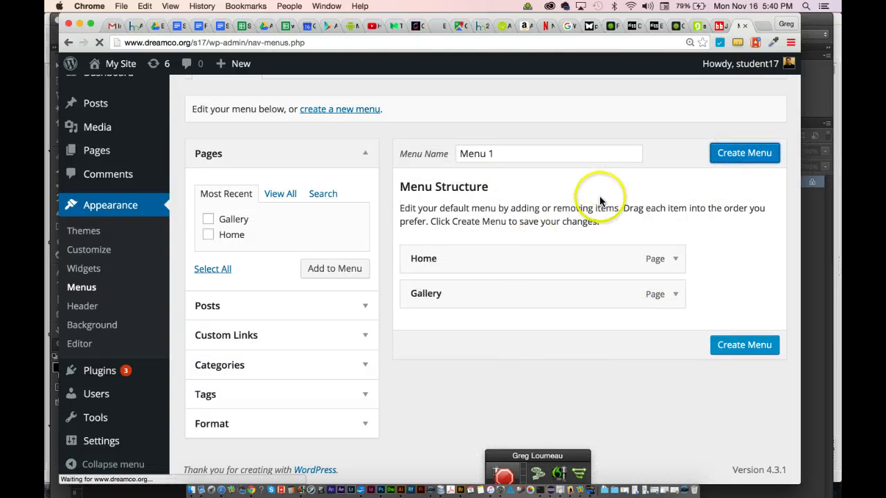
scroll(597, 208, "down", 3)
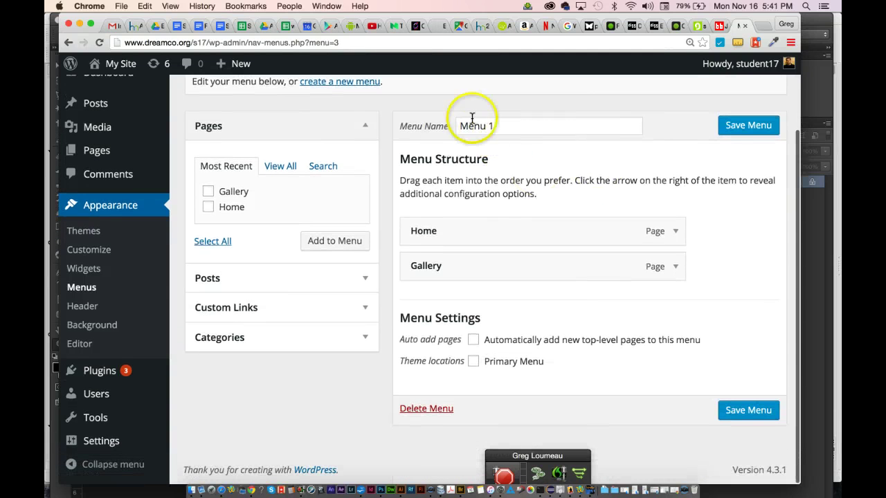
left_click_drag(500, 126, 435, 132)
type("navigation")
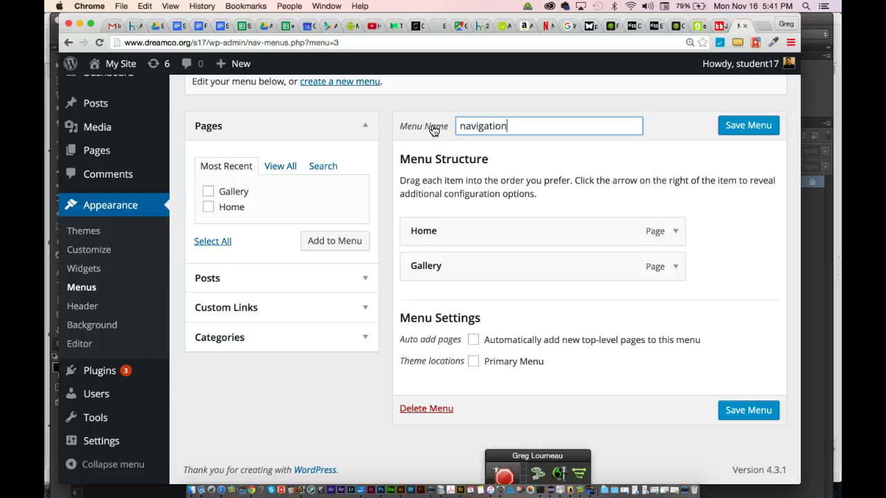
type("main-")
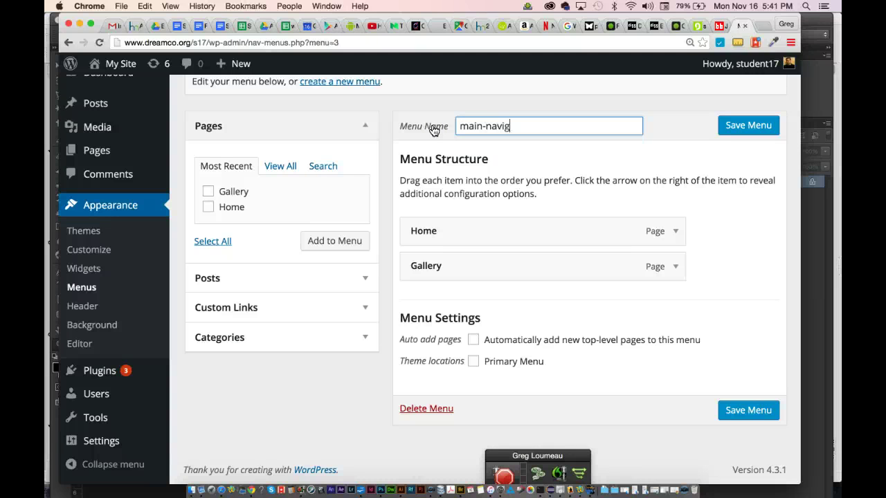
left_click(748, 125)
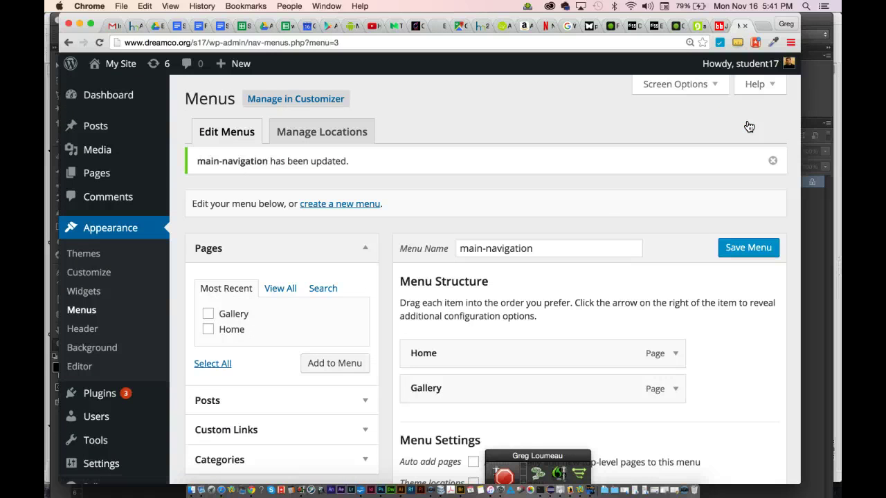
Step: Assign main-navigation to Primary Menu, enable auto-adding new top-level pages, and save
scroll(622, 216, "down", 3)
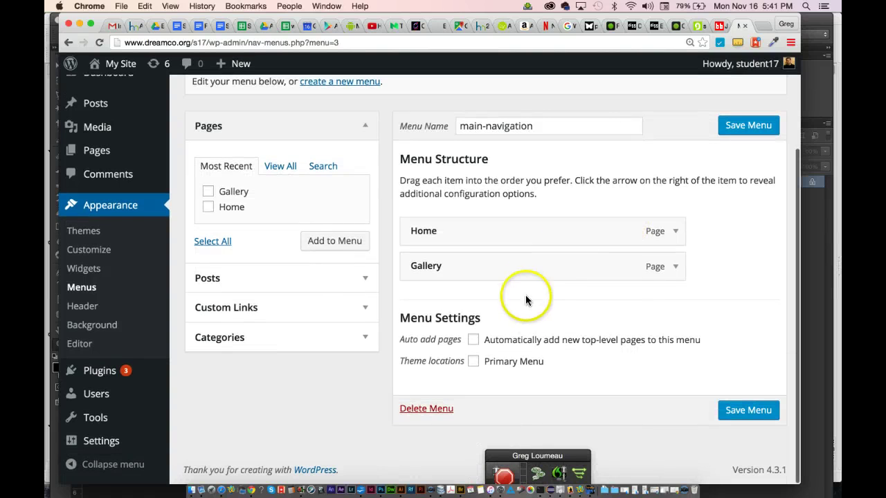
left_click(475, 362)
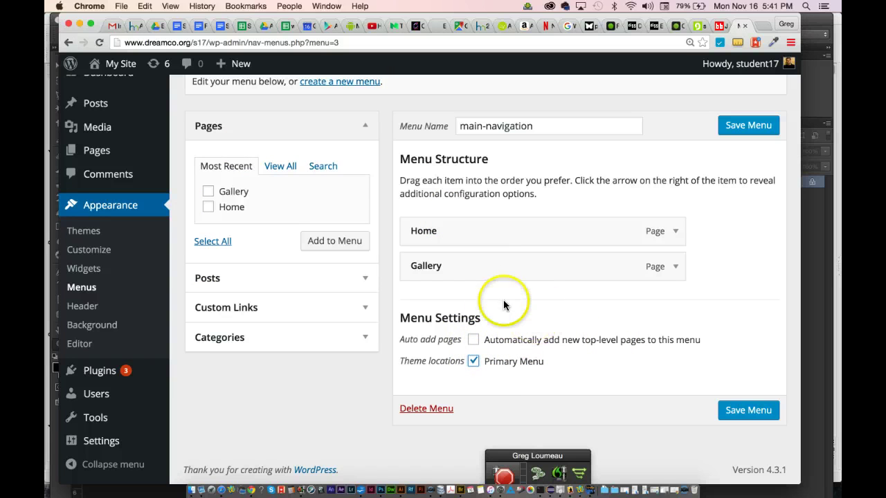
left_click(474, 340)
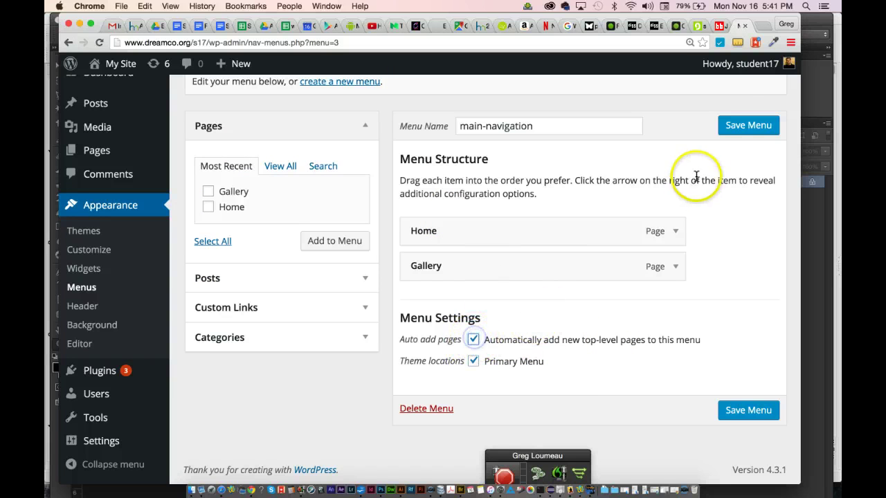
left_click(737, 126)
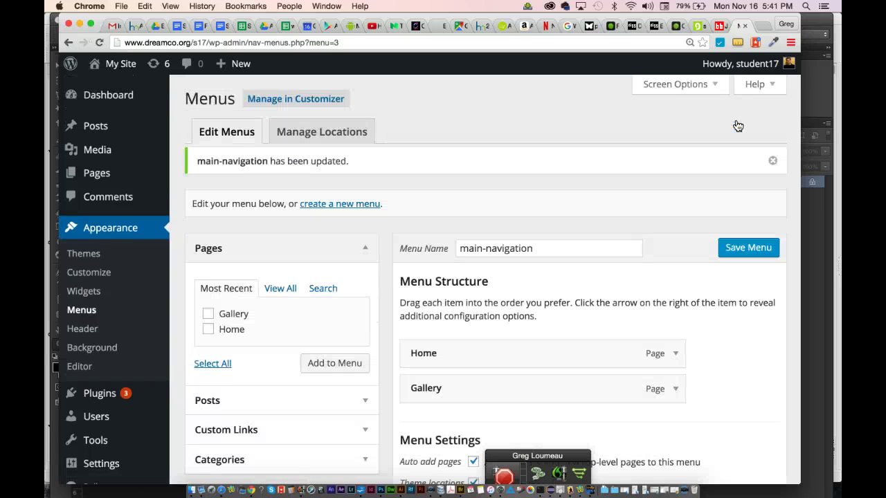
Step: Publish an About page with body 'This is about me.' and return to Menus
mouse_move(155, 174)
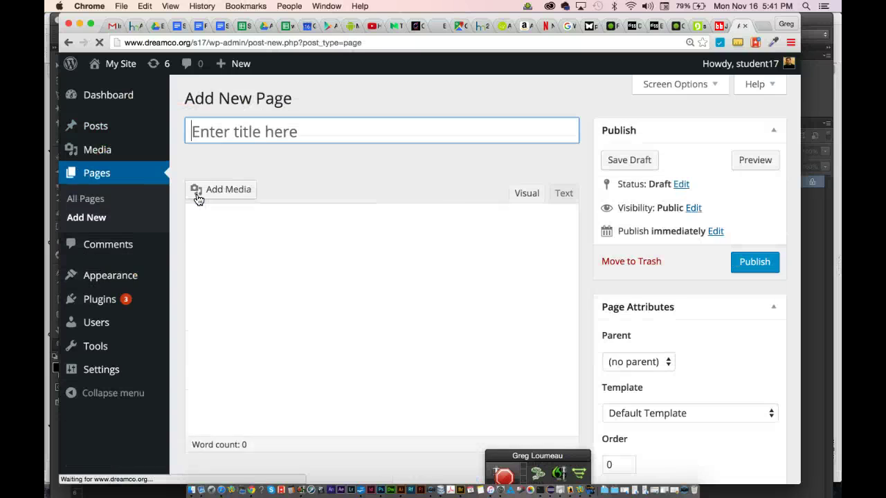
key("Tab")
type("This is abo")
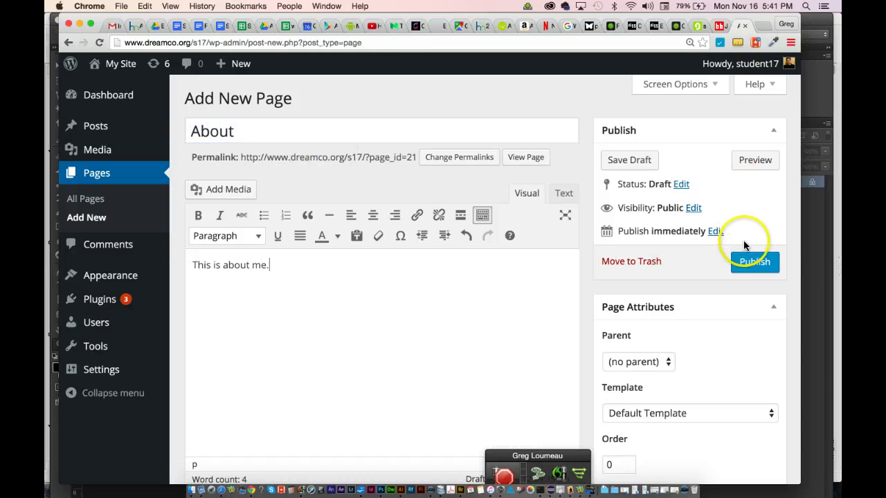
left_click(749, 263)
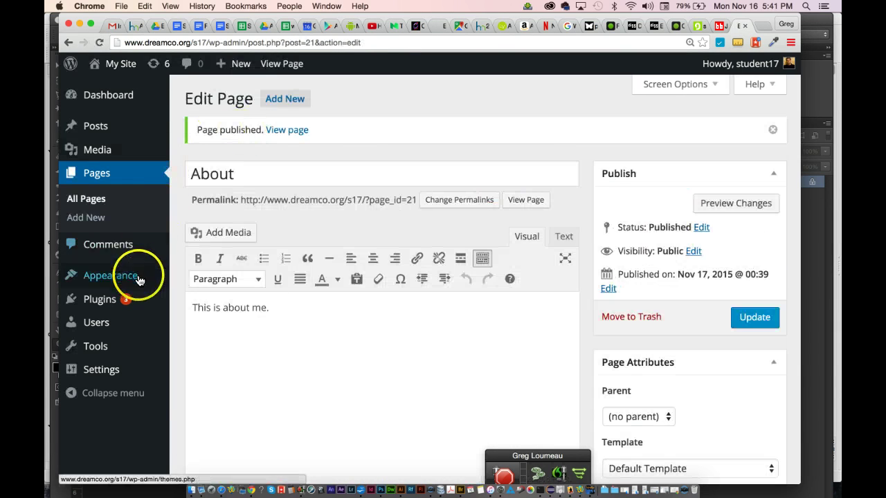
mouse_move(139, 279)
left_click(192, 336)
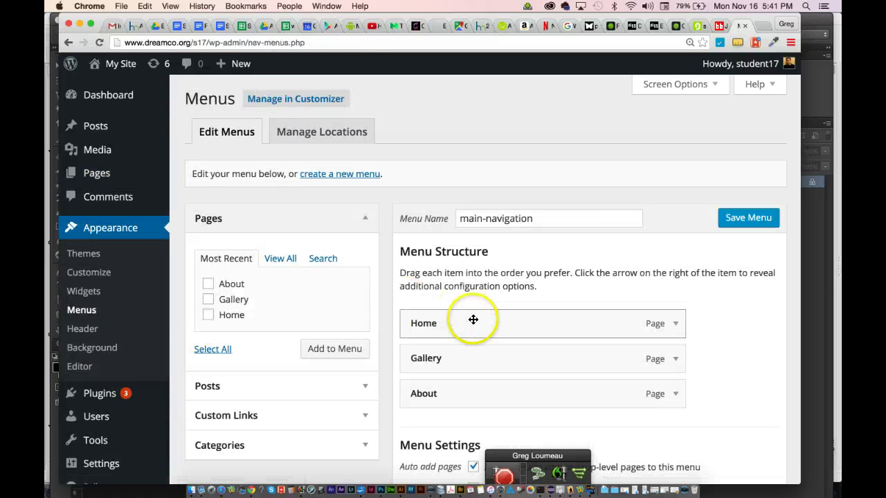
scroll(473, 319, "down", 3)
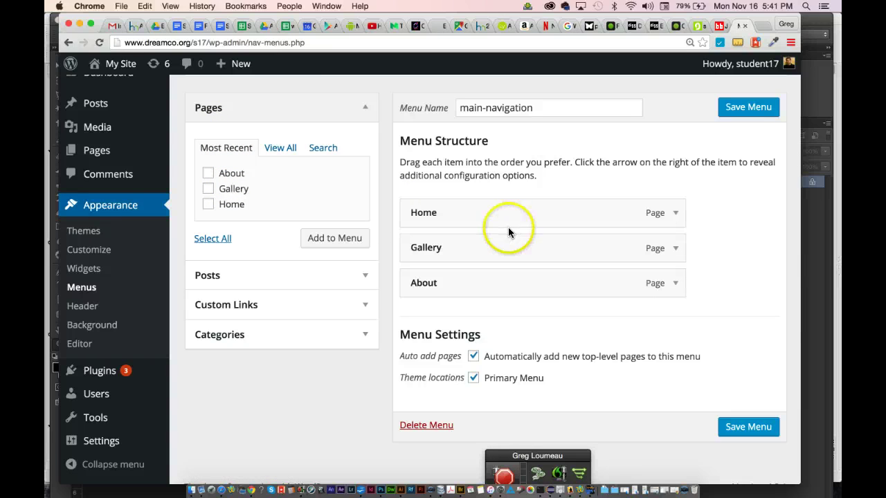
mouse_move(119, 64)
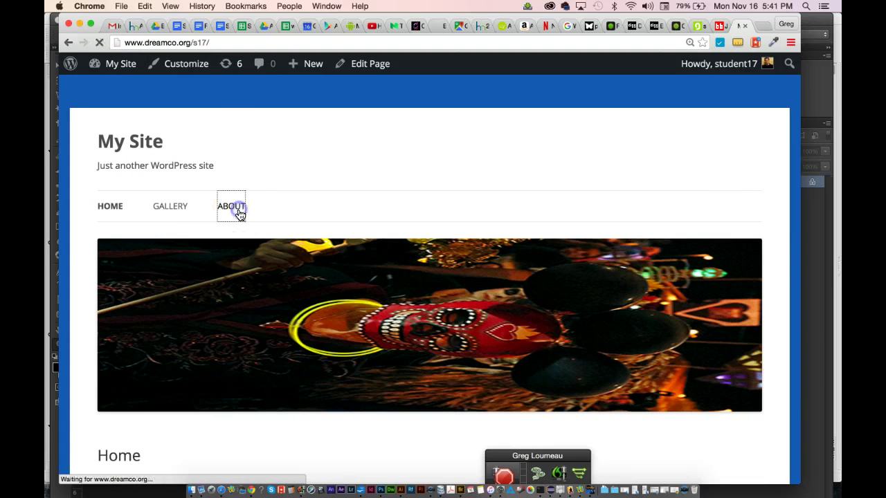
scroll(240, 224, "down", 4)
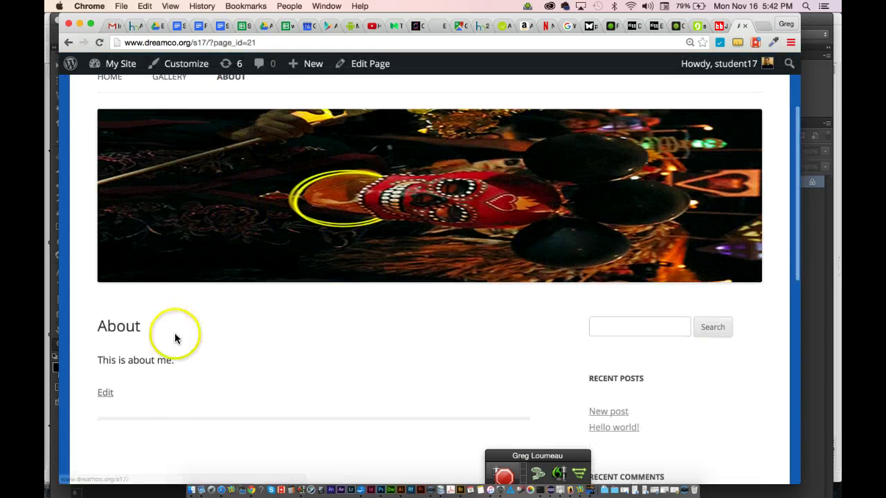
scroll(183, 367, "up", 4)
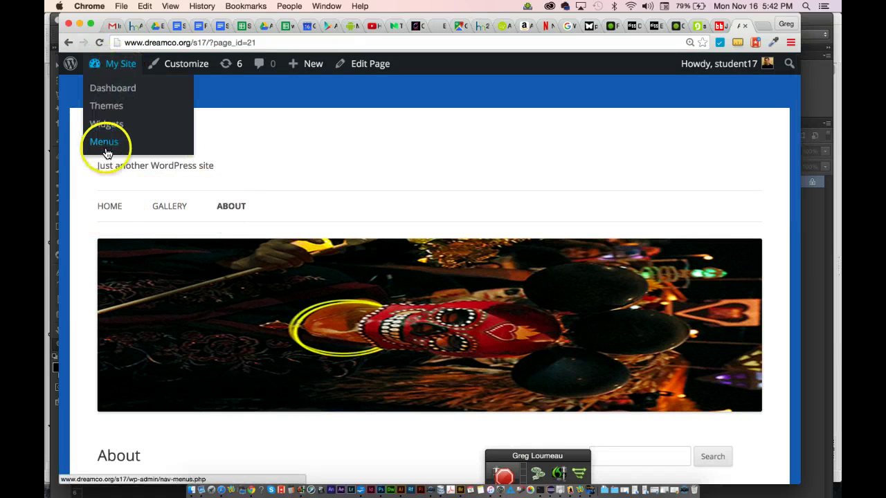
left_click(104, 142)
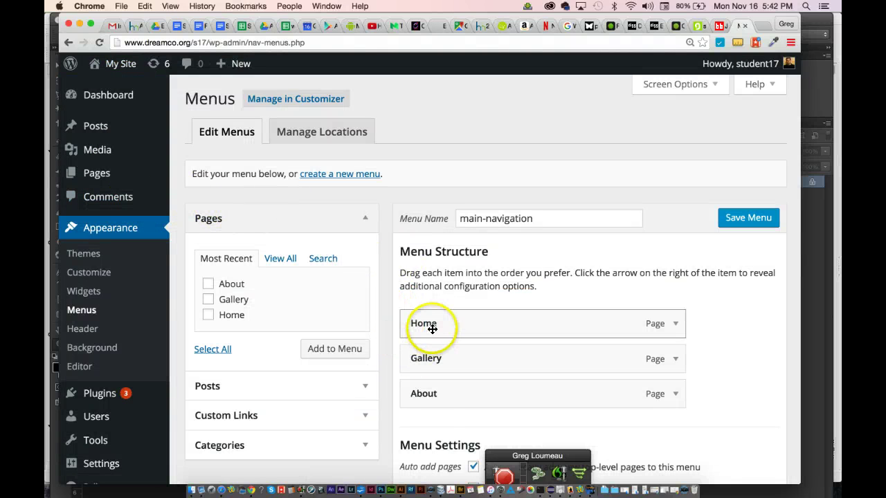
Step: Move About above Gallery so main-navigation reads Home, About, Gallery, and save
scroll(458, 284, "down", 4)
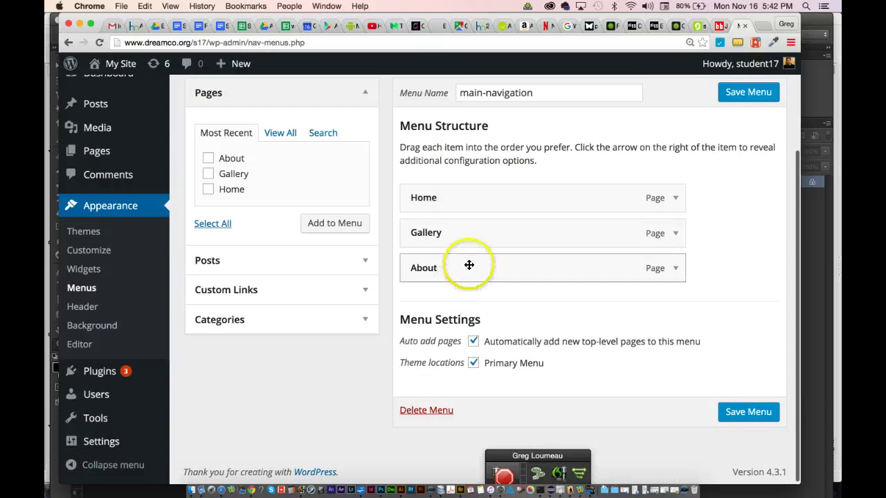
left_click_drag(470, 267, 469, 229)
left_click(755, 94)
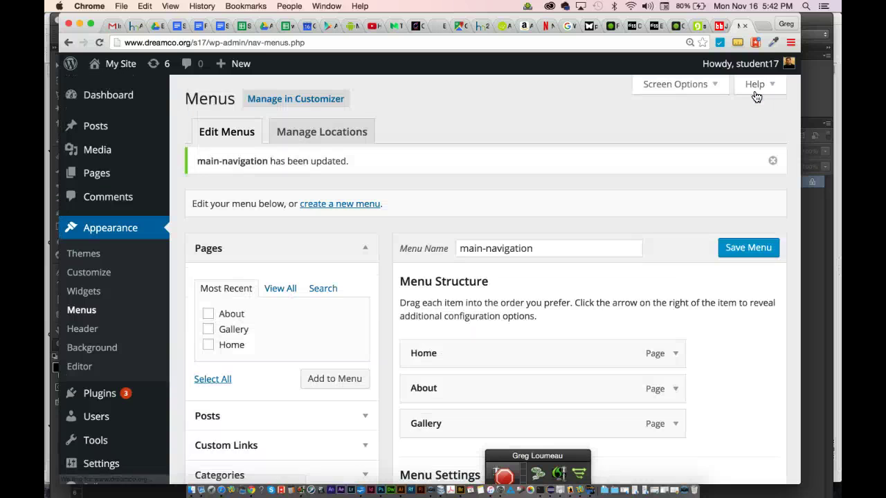
mouse_move(122, 68)
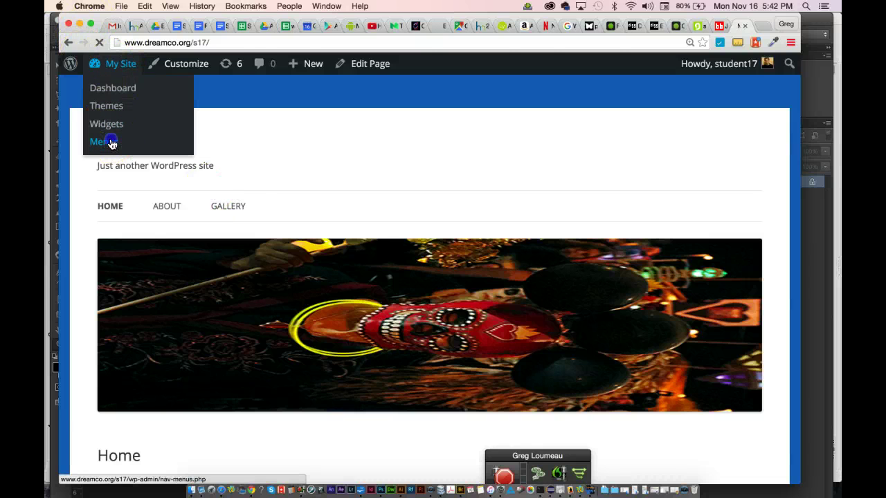
Step: Nest Gallery as a sub-item under About and save main-navigation
scroll(391, 229, "down", 1)
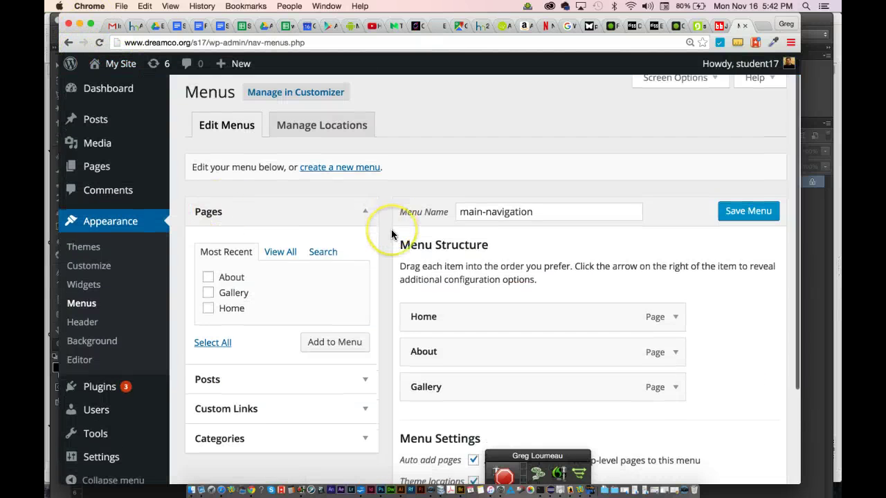
scroll(391, 234, "down", 3)
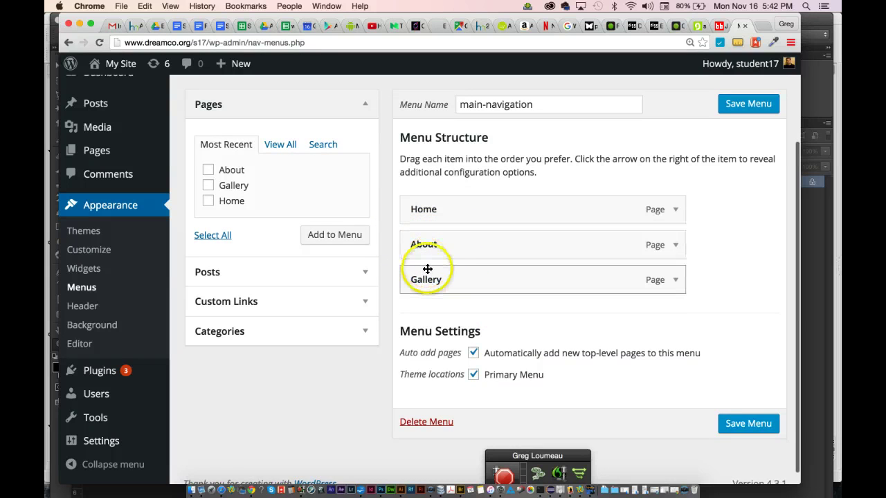
left_click_drag(429, 268, 449, 295)
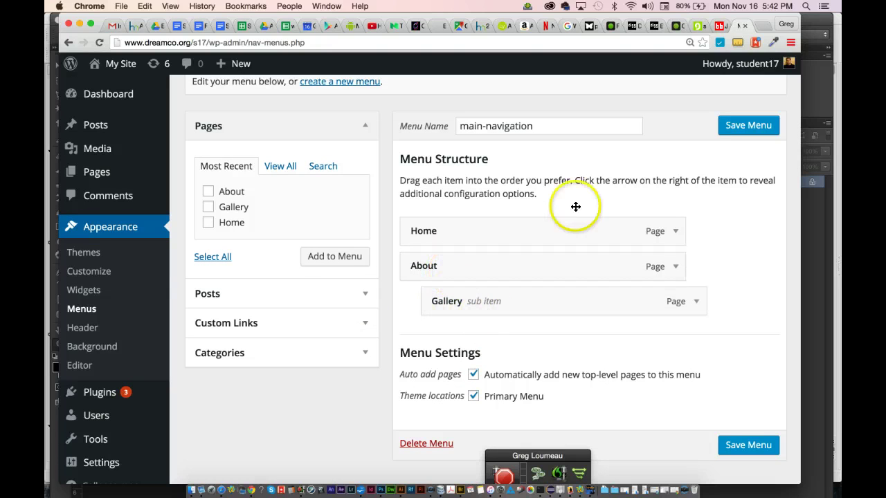
left_click(732, 132)
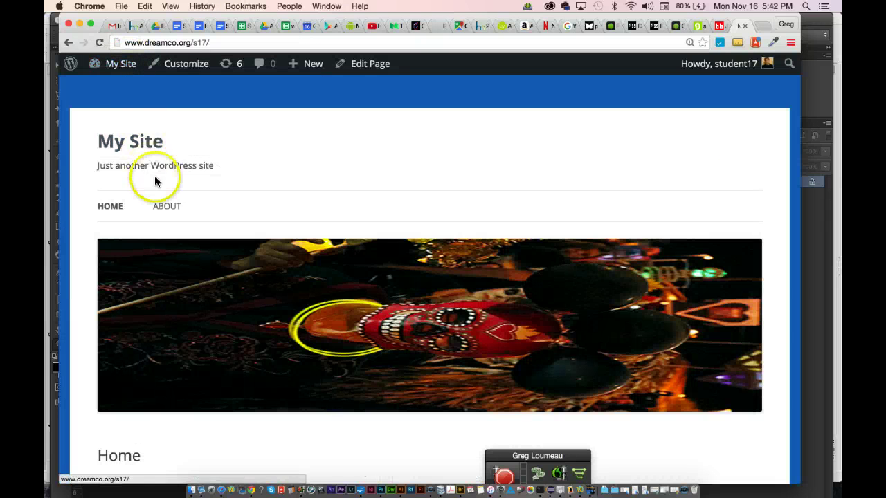
mouse_move(163, 206)
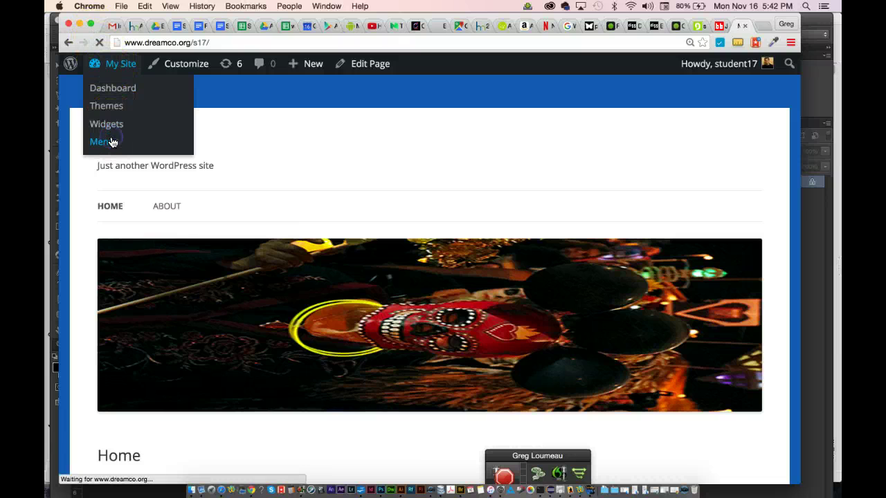
scroll(507, 305, "down", 3)
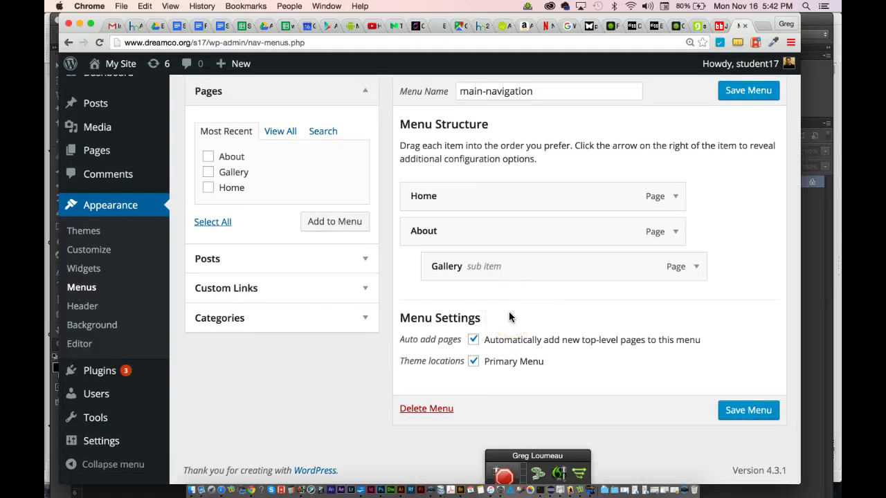
left_click(293, 286)
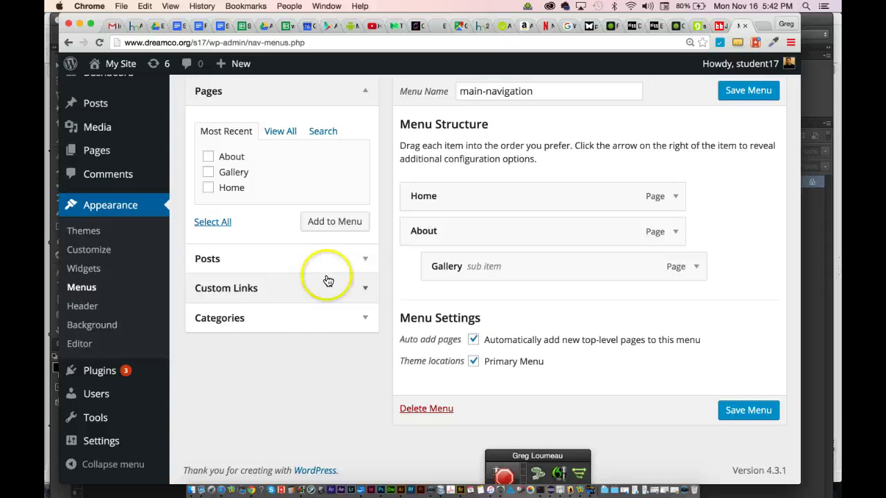
left_click(366, 296)
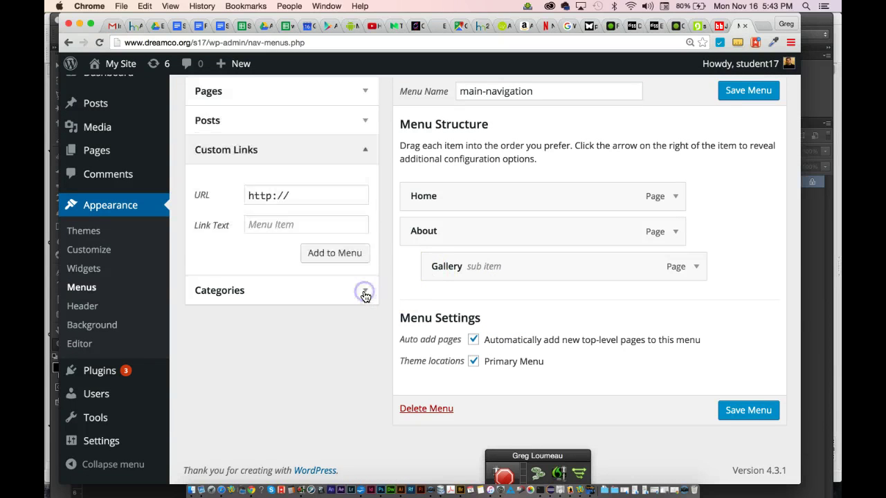
left_click(310, 221)
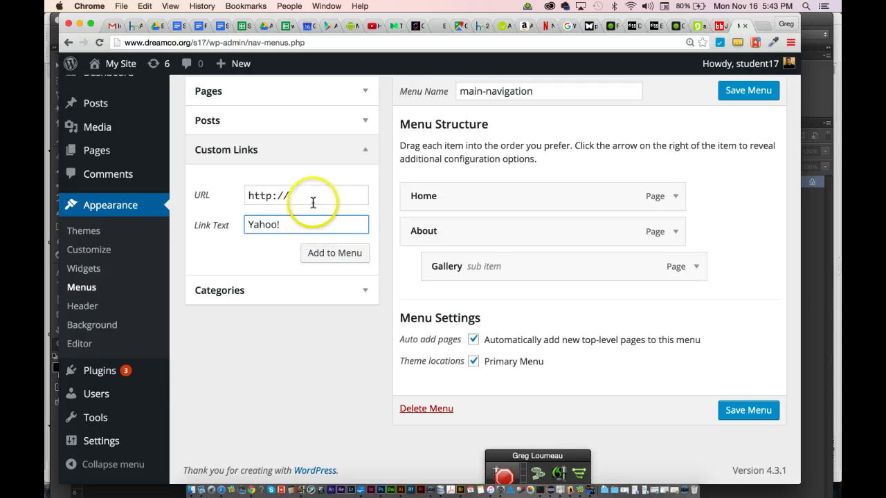
left_click(301, 196)
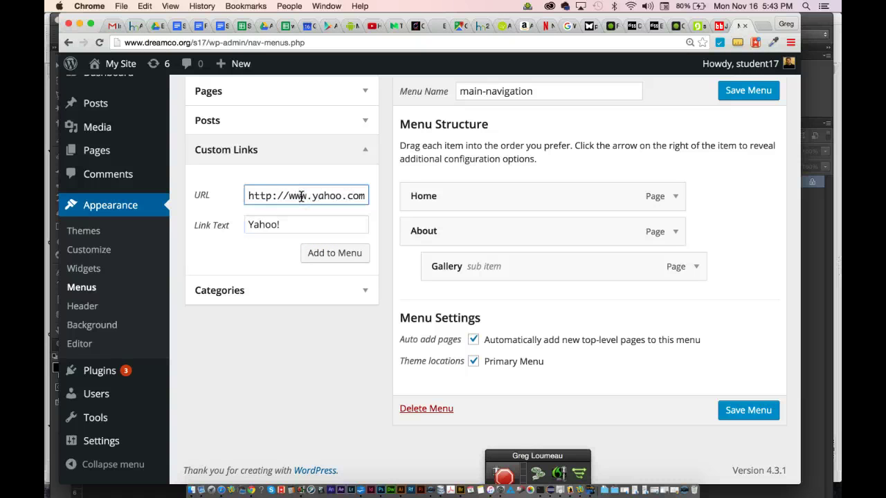
left_click(316, 256)
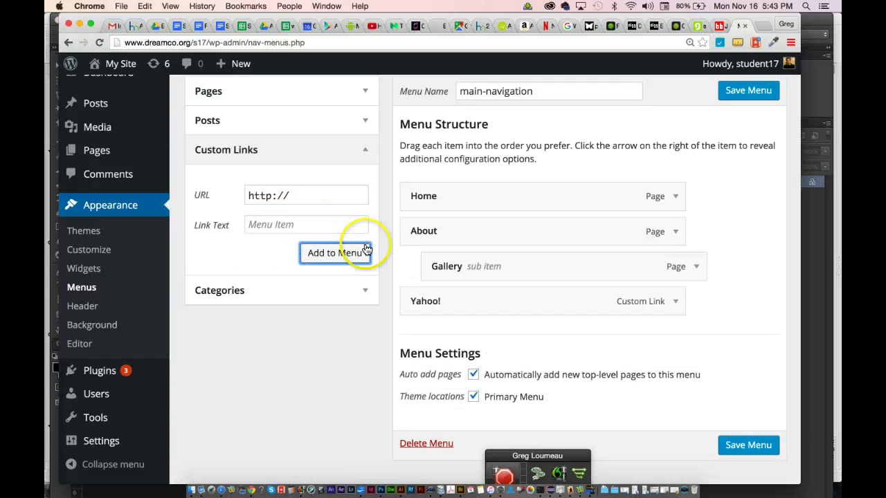
Step: Move the Yahoo! item directly below Home and save the menu
left_click_drag(510, 300, 514, 235)
left_click(738, 95)
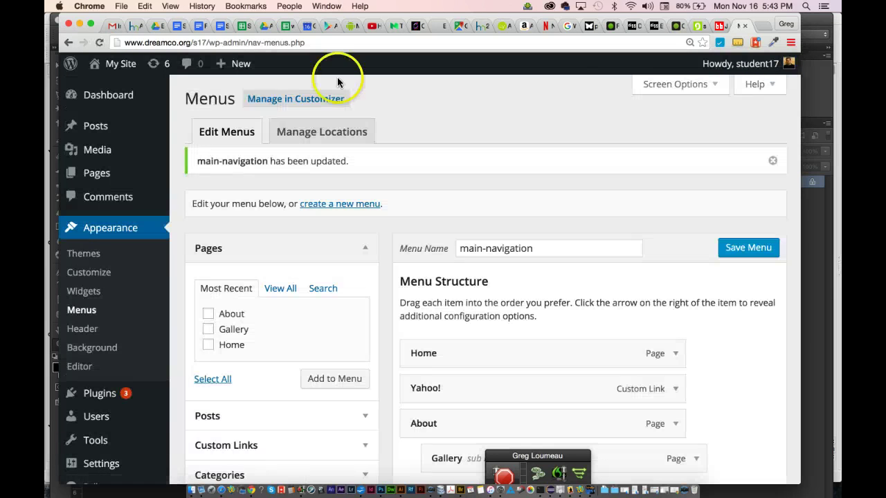
mouse_move(115, 72)
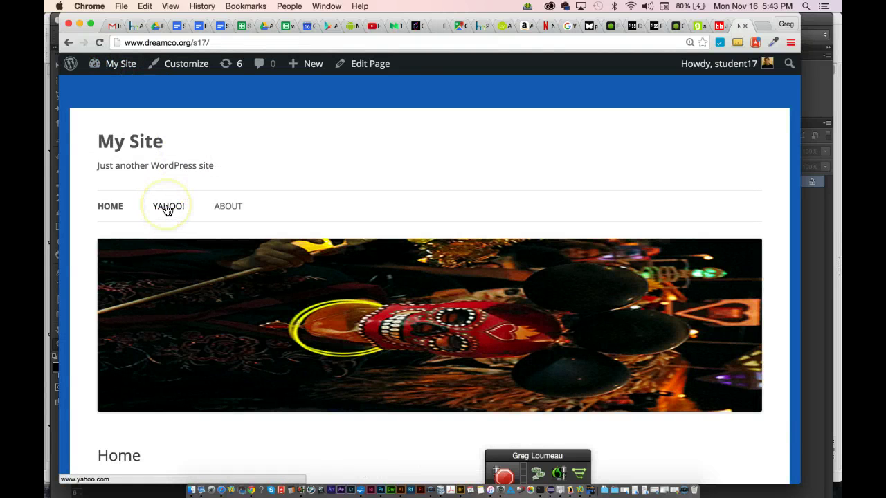
Step: Check the Yahoo! item on the live site, then go back to Appearance > Header
left_click(68, 42)
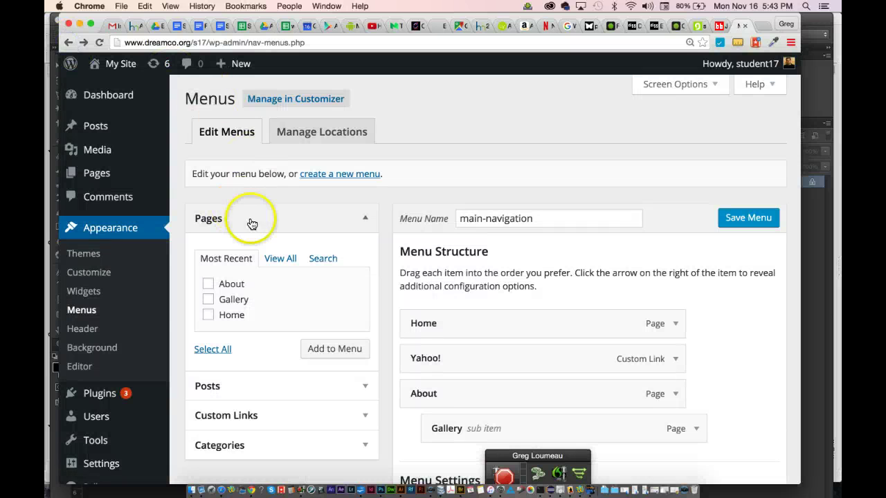
scroll(281, 296, "down", 4)
scroll(282, 296, "up", 3)
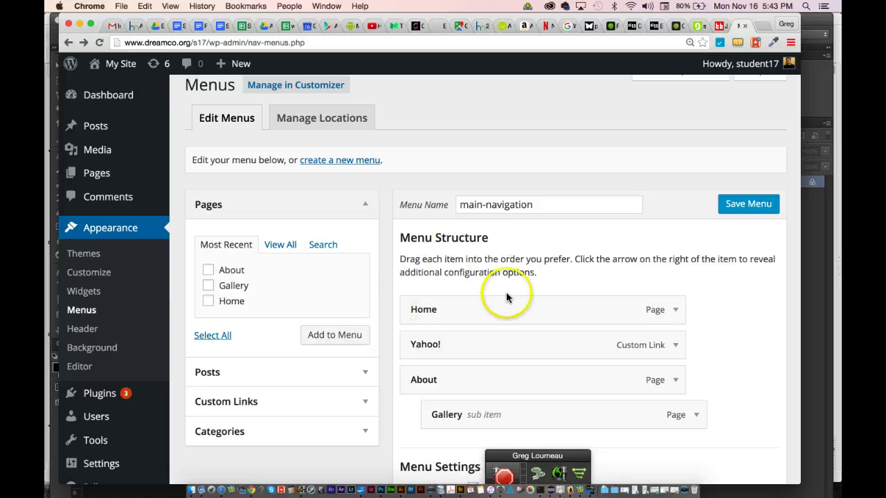
scroll(501, 295, "down", 2)
scroll(501, 295, "down", 2)
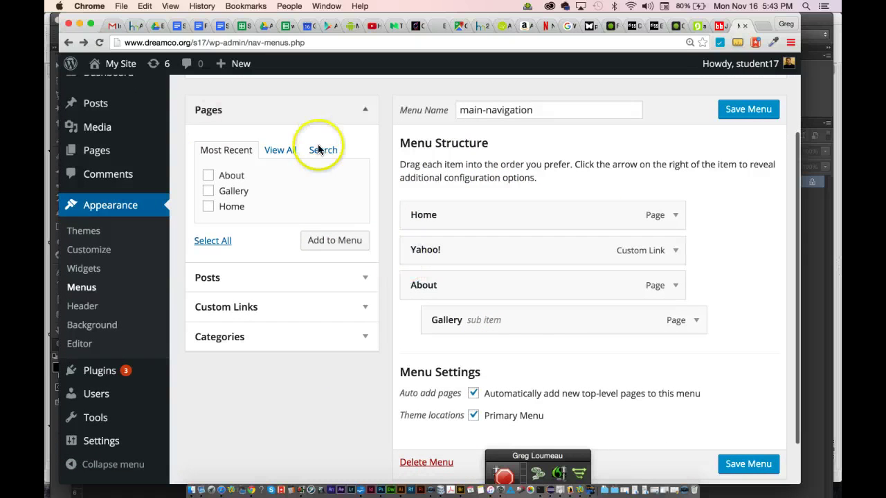
left_click(89, 308)
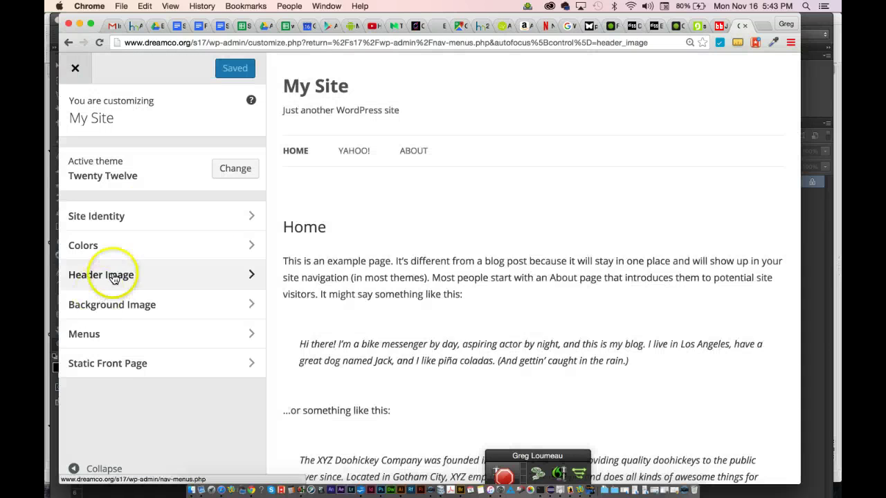
Step: Pick the guitar photo from the Media Library as the Customizer background image
left_click(114, 276)
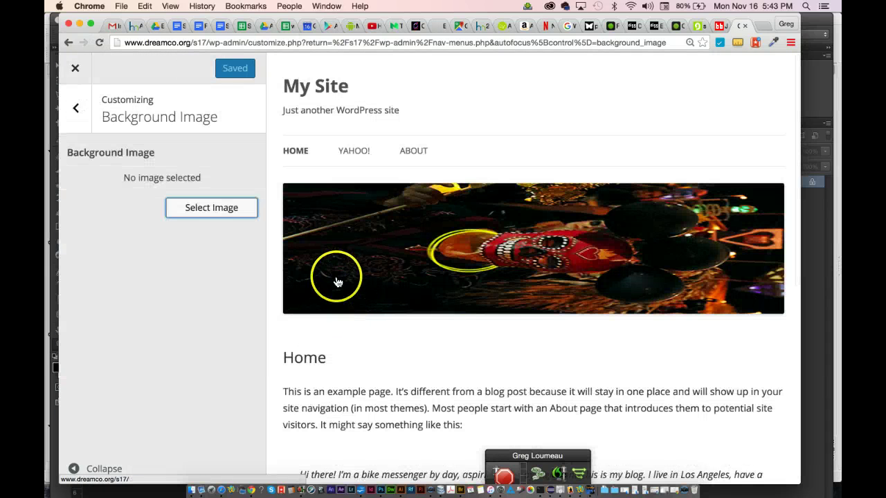
left_click(200, 209)
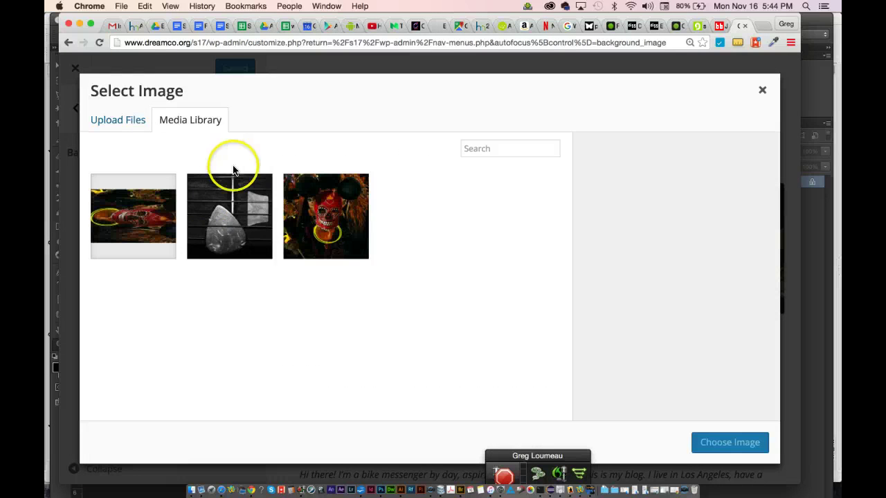
left_click(247, 223)
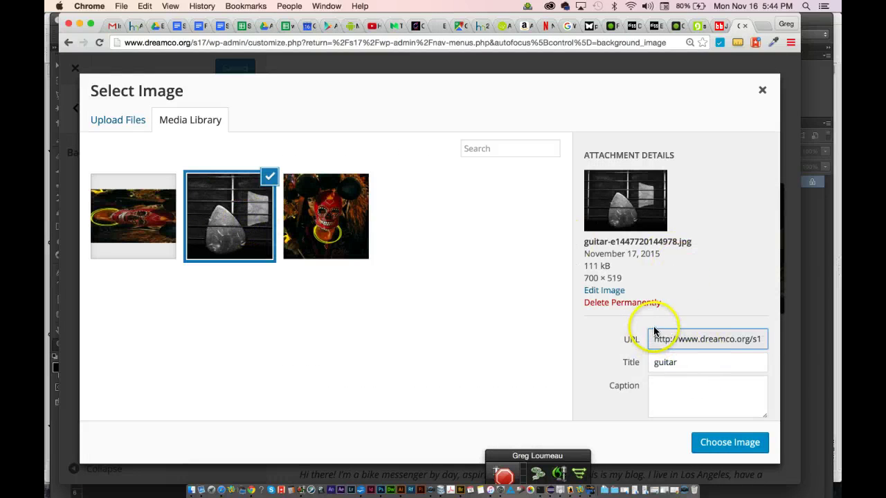
scroll(658, 319, "down", 3)
left_click(701, 442)
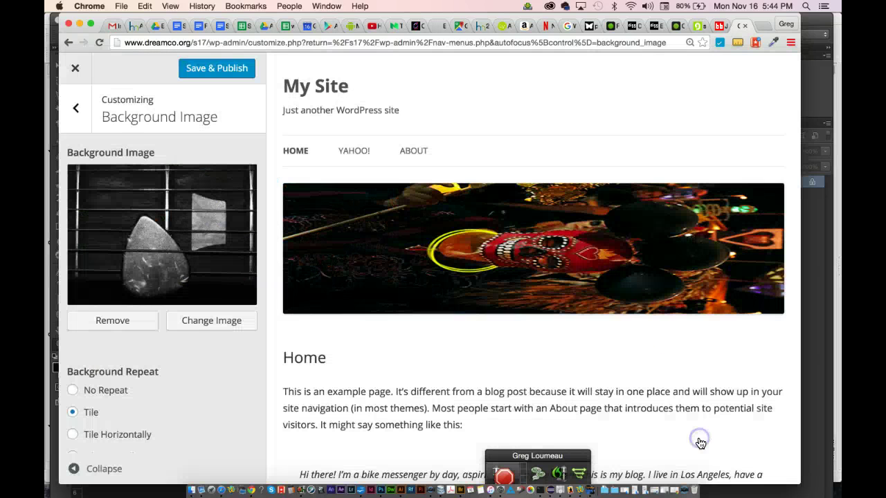
Step: Try No Repeat, settle on Tile for the guitar background, and Save & Publish
scroll(482, 352, "down", 2)
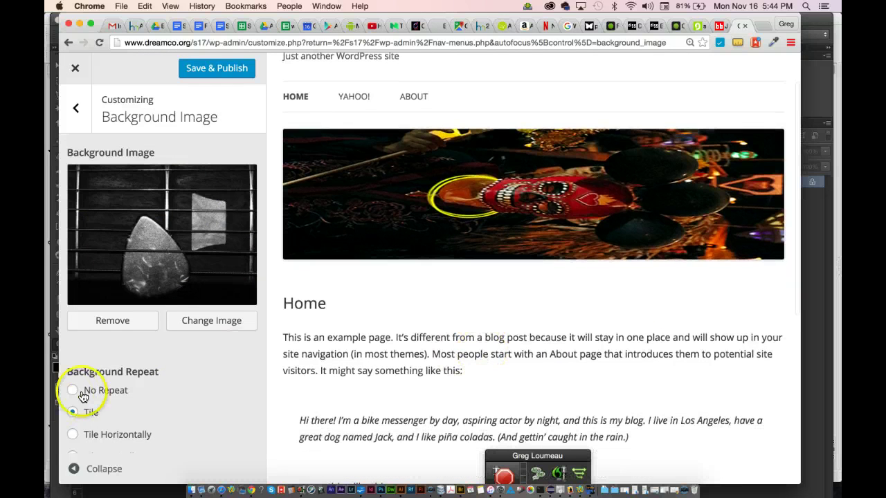
scroll(222, 388, "down", 2)
scroll(223, 394, "down", 4)
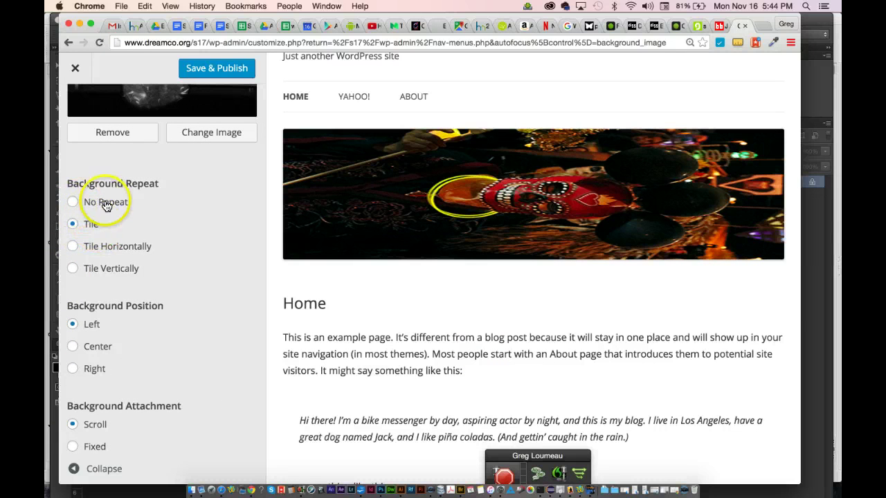
left_click(72, 202)
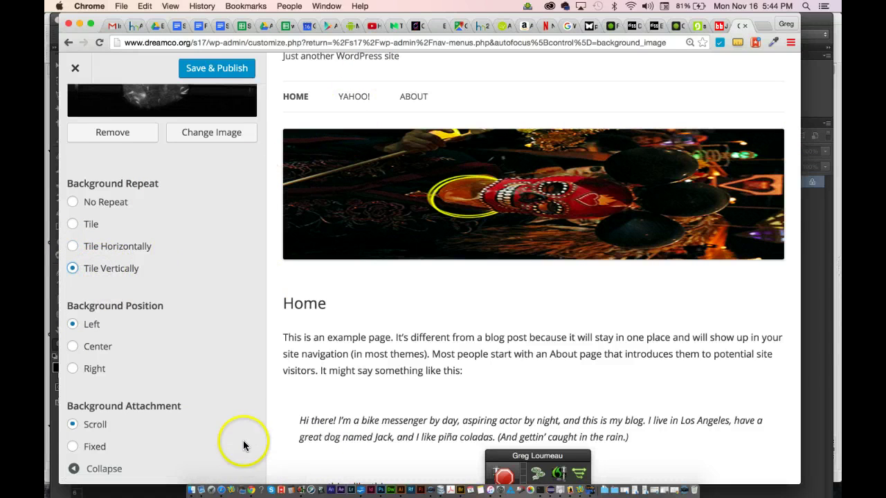
scroll(207, 344, "down", 2)
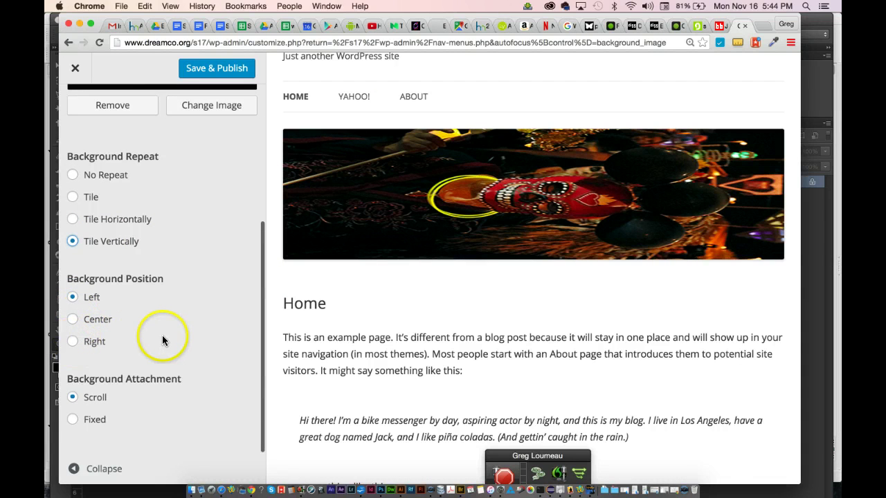
scroll(459, 307, "down", 3)
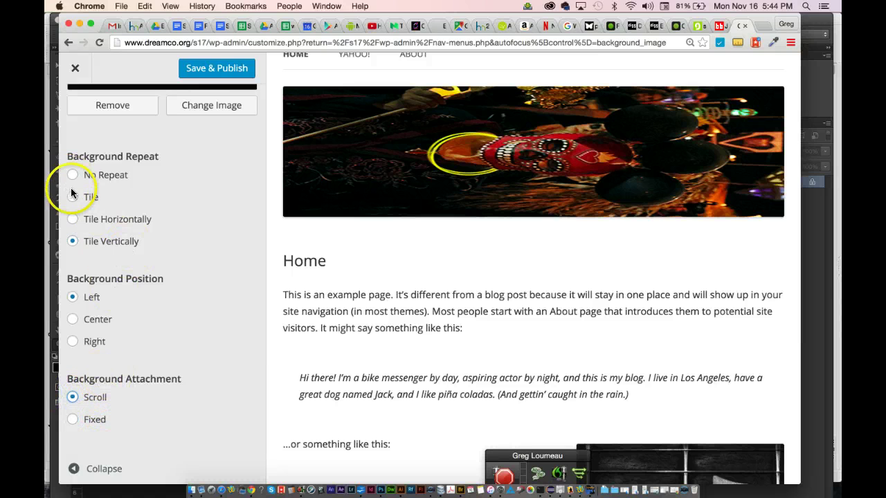
left_click(250, 69)
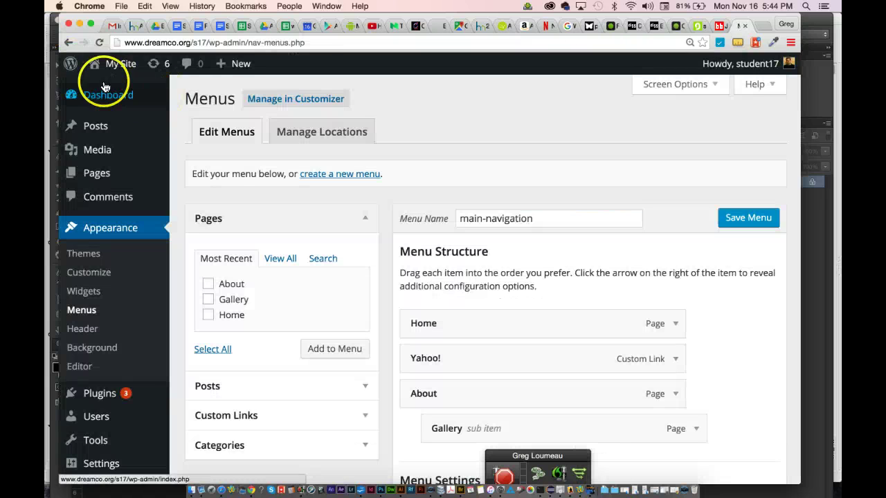
Step: Scroll the live front page to see the tiled guitar background behind the posts
mouse_move(120, 66)
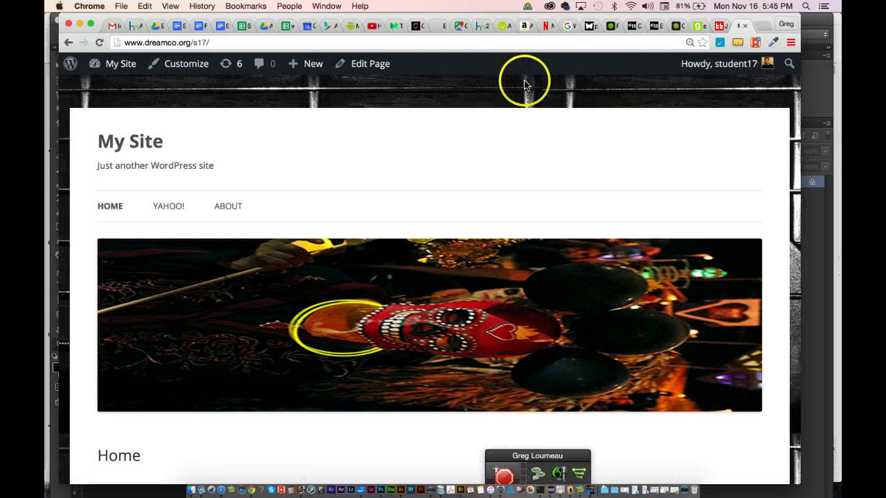
scroll(467, 279, "down", 10)
scroll(467, 279, "down", 2)
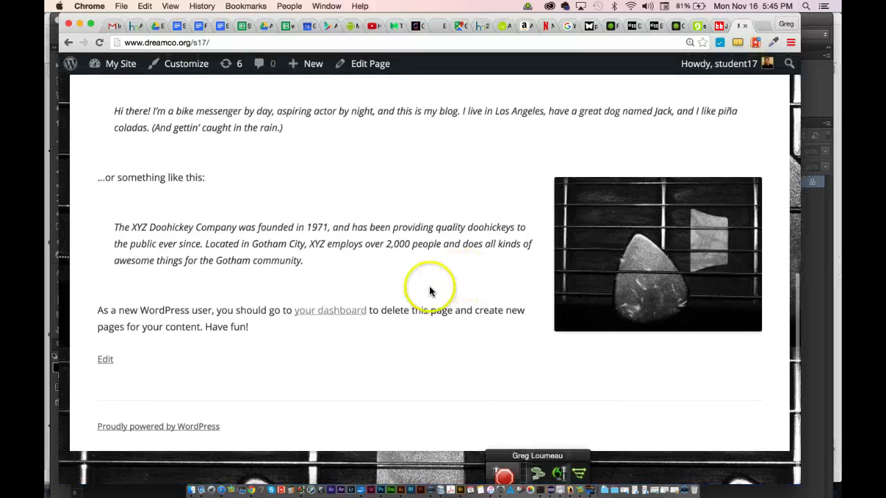
scroll(470, 212, "up", 12)
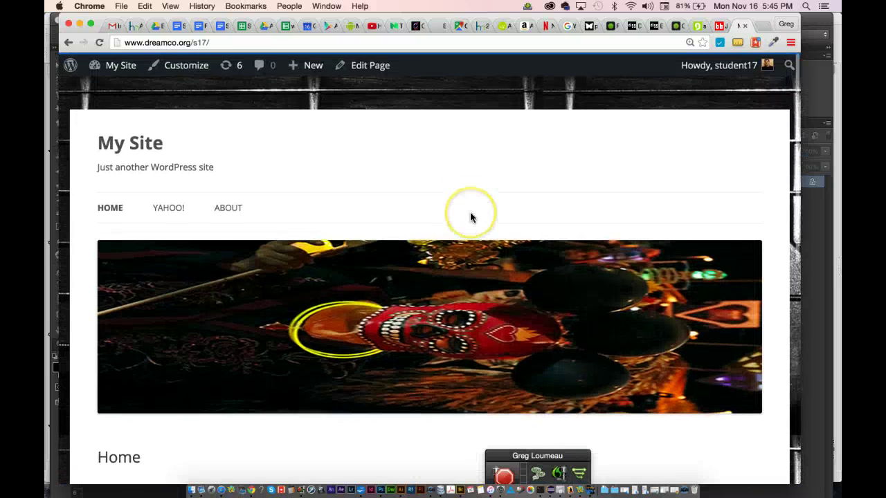
Step: Scroll up and down through the Twenty Twelve style.css code in the theme editor
left_click(66, 44)
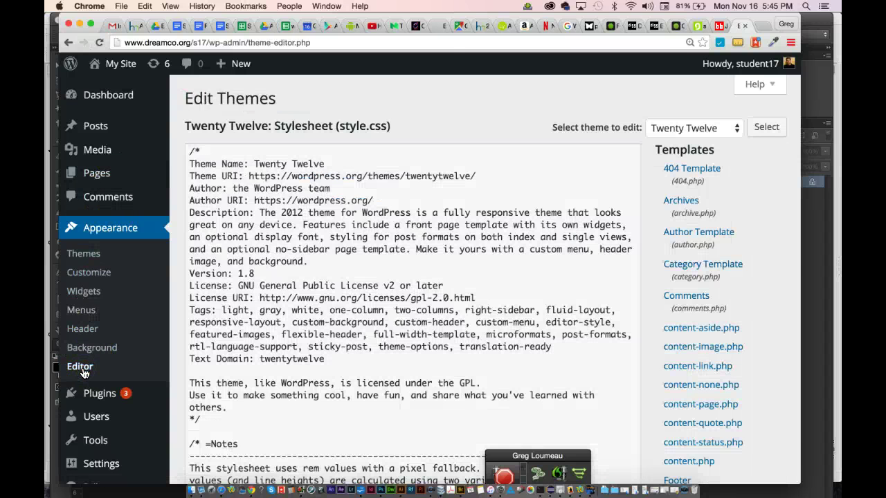
scroll(487, 280, "down", 10)
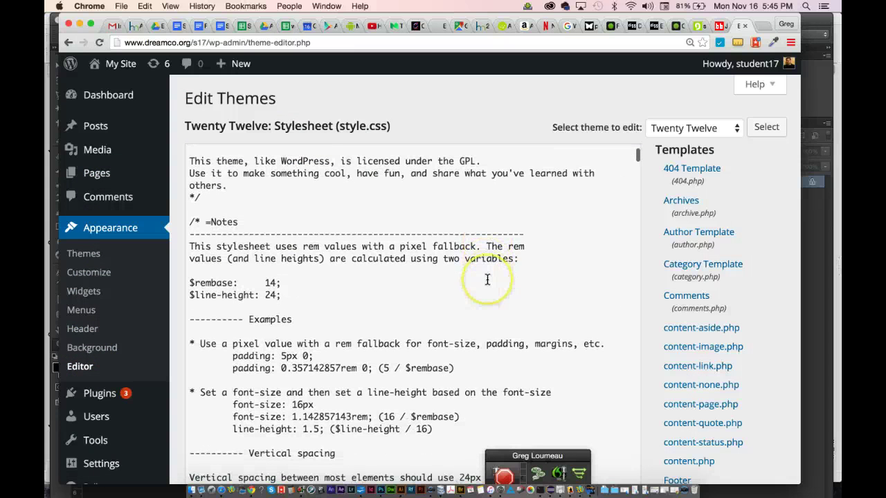
scroll(519, 357, "down", 6)
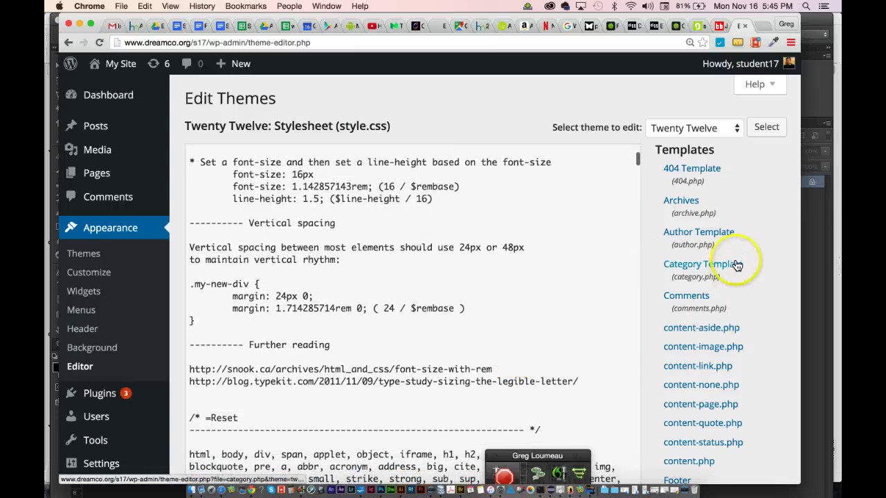
scroll(763, 302, "down", 3)
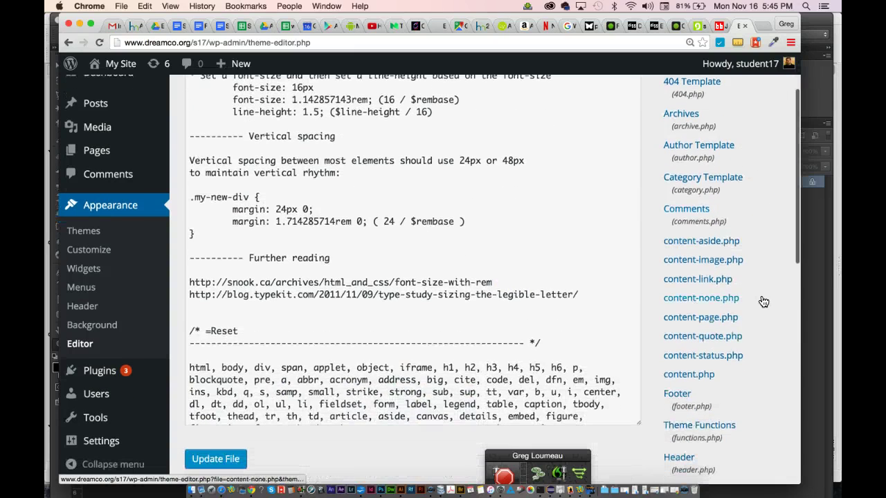
scroll(705, 340, "down", 12)
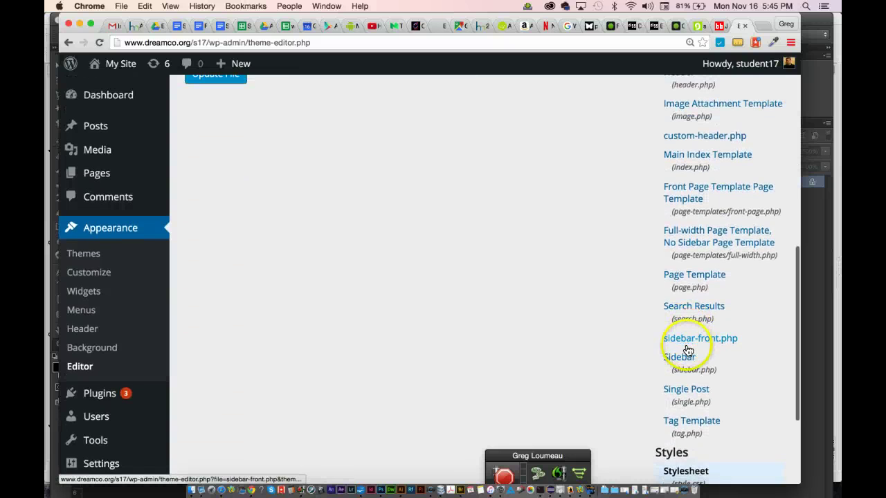
scroll(693, 319, "down", 5)
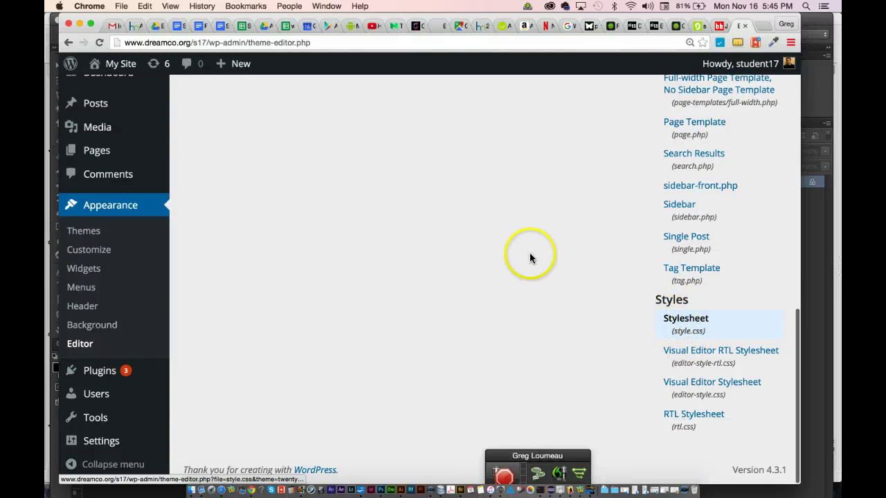
scroll(529, 258, "up", 15)
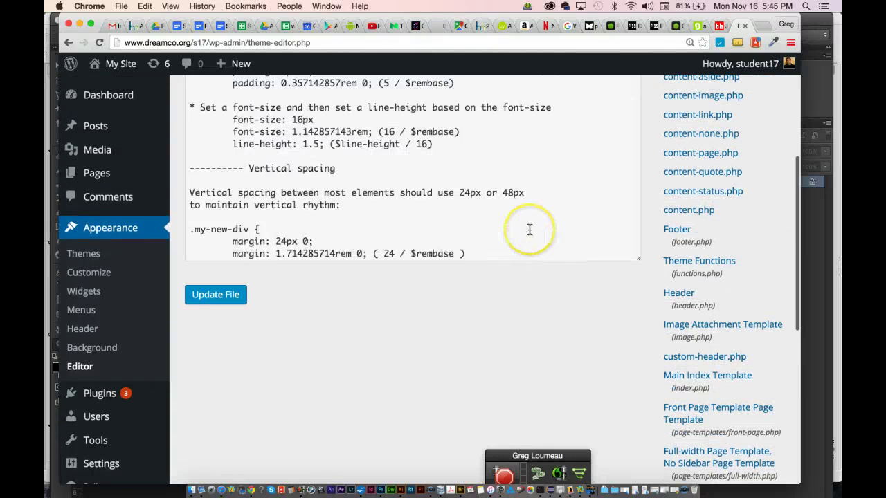
scroll(528, 228, "down", 10)
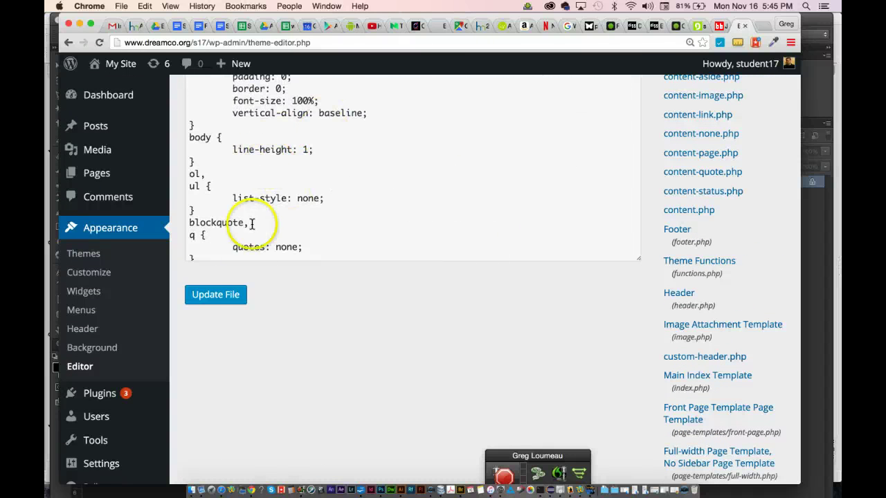
scroll(350, 131, "up", 5)
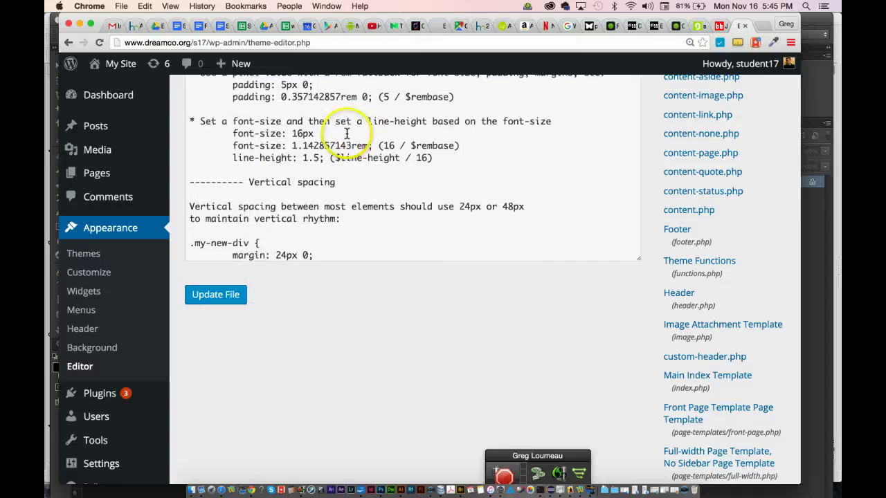
scroll(785, 203, "up", 5)
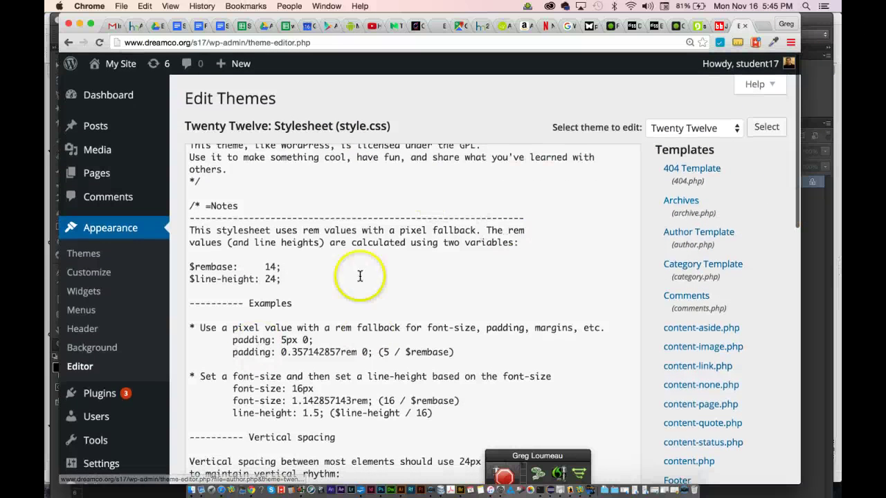
scroll(498, 207, "up", 2)
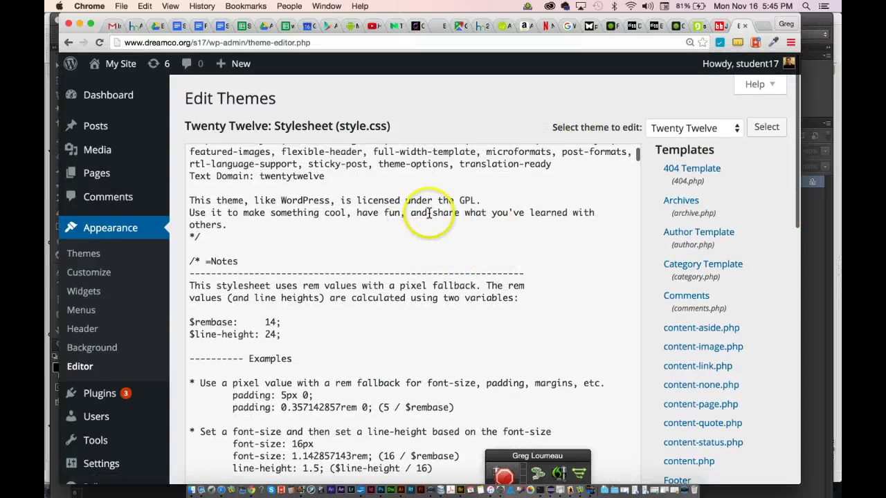
scroll(429, 213, "down", 2)
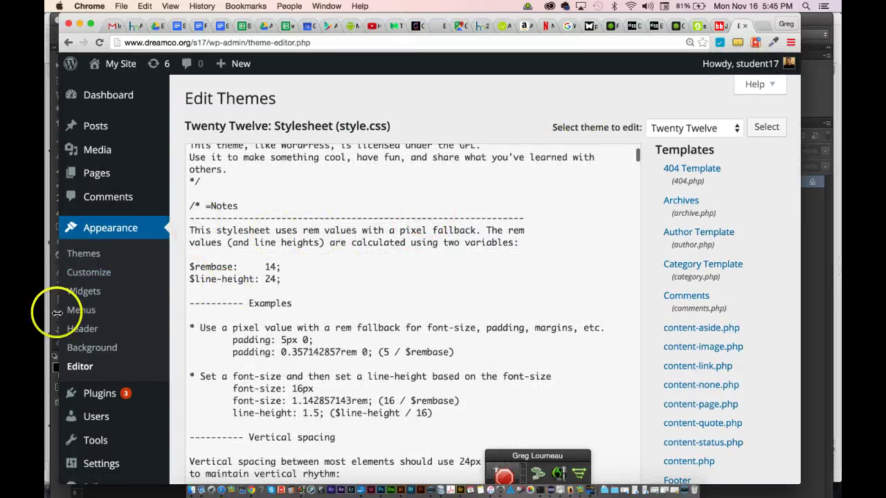
scroll(100, 346, "down", 4)
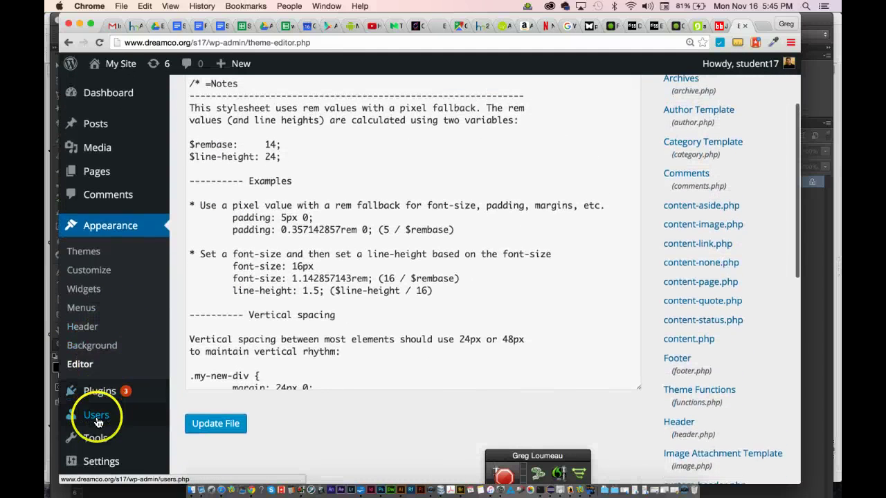
scroll(111, 353, "down", 3)
mouse_move(102, 373)
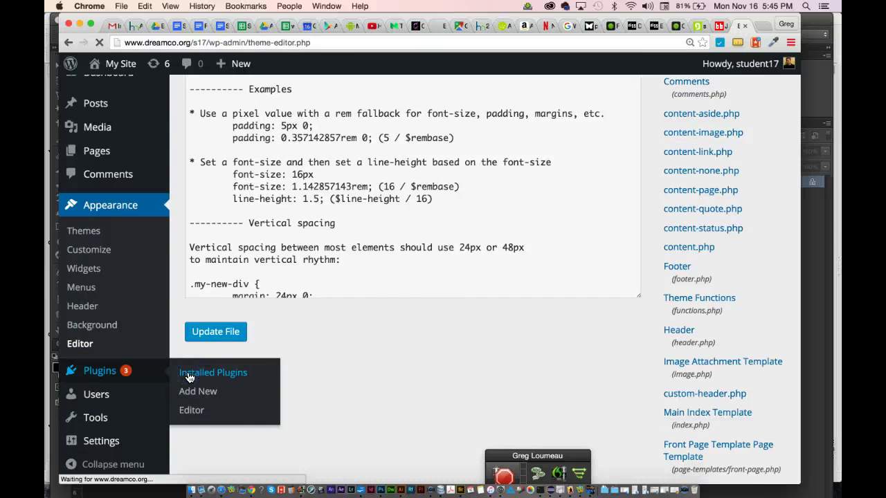
Step: Search Add New plugins for 'next' (NextGEN Gallery) and scroll through the results
scroll(353, 319, "down", 5)
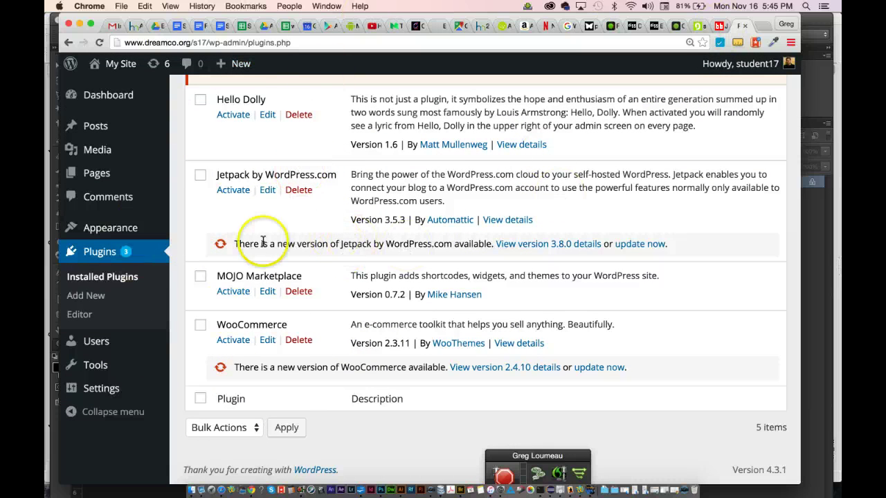
left_click(98, 296)
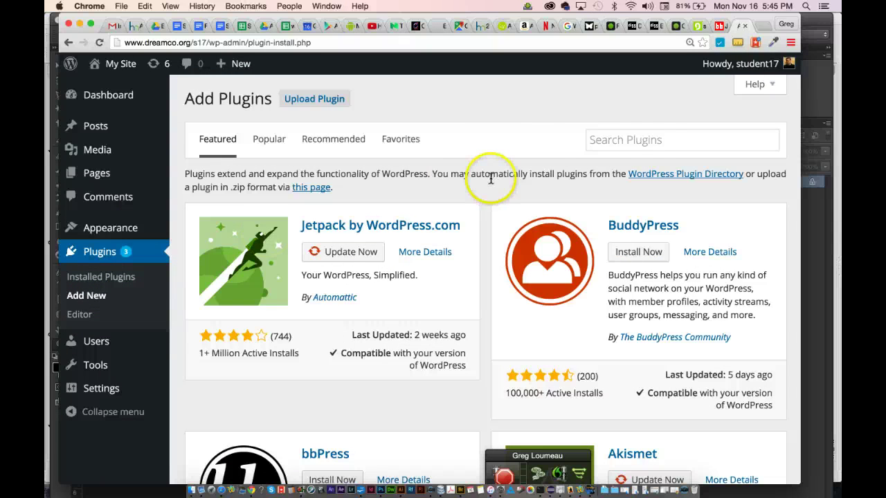
left_click(651, 130)
type("nextgen gallery")
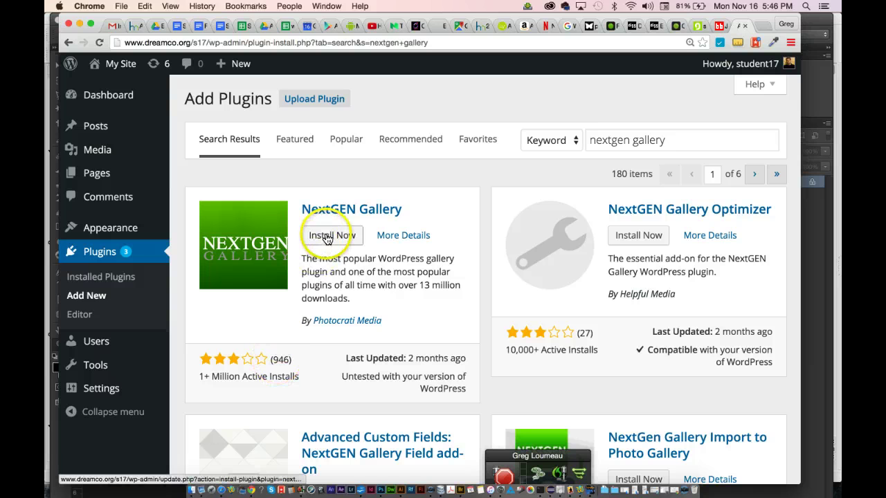
scroll(309, 318, "down", 3)
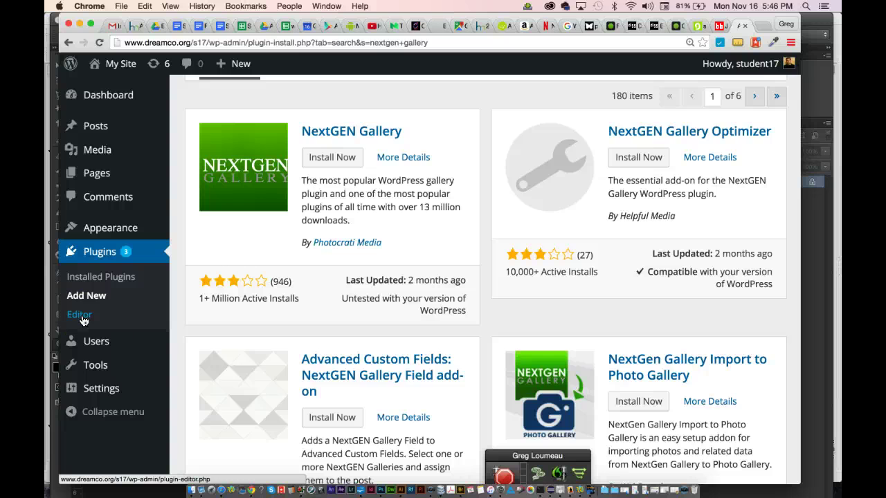
mouse_move(104, 343)
scroll(107, 345, "down", 3)
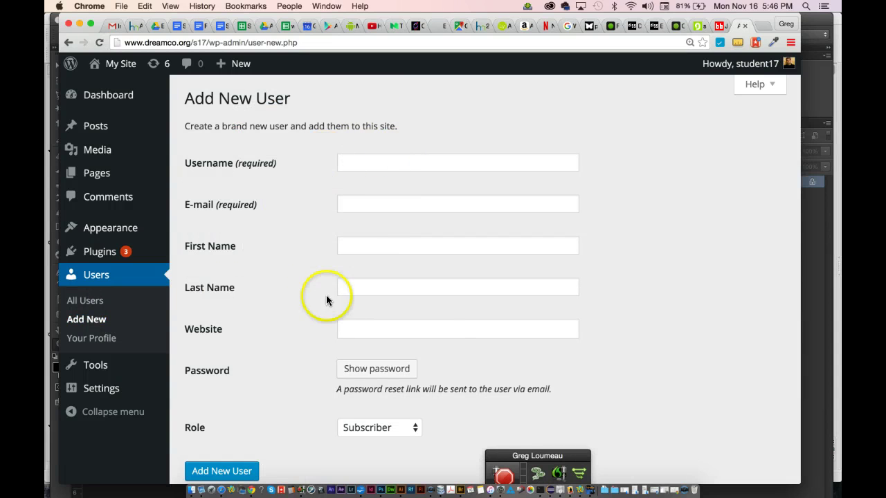
Step: Review the Editor and Contributor roles in the Role dropdown, keeping Subscriber selected
scroll(330, 343, "down", 2)
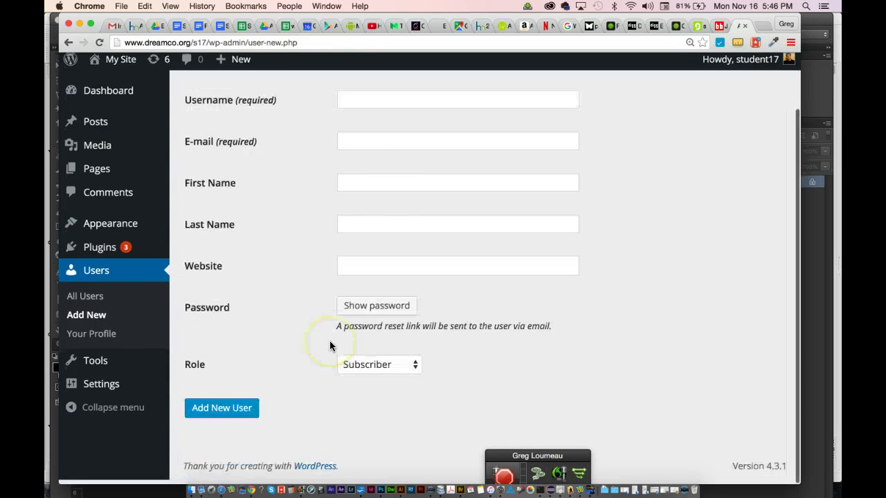
left_click(414, 374)
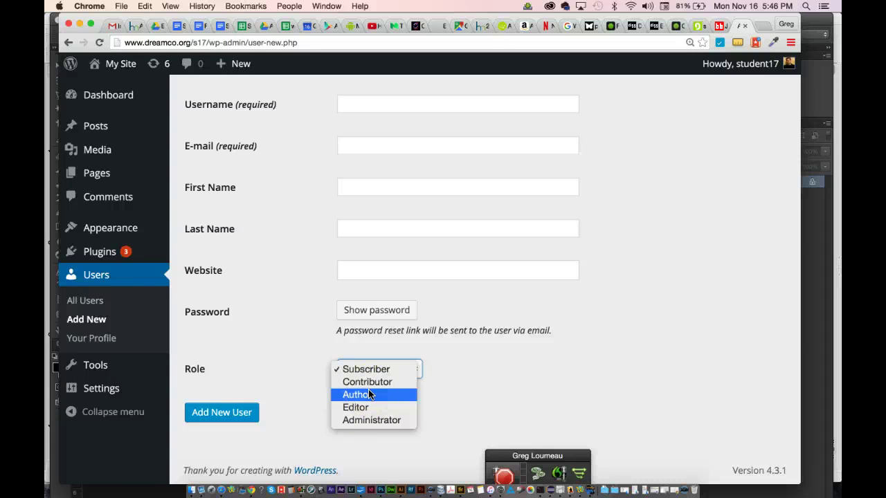
left_click(368, 410)
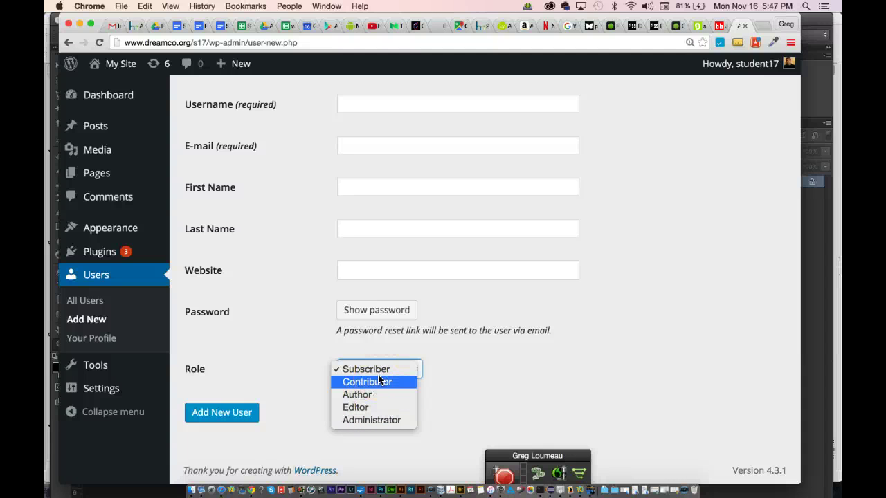
left_click(373, 380)
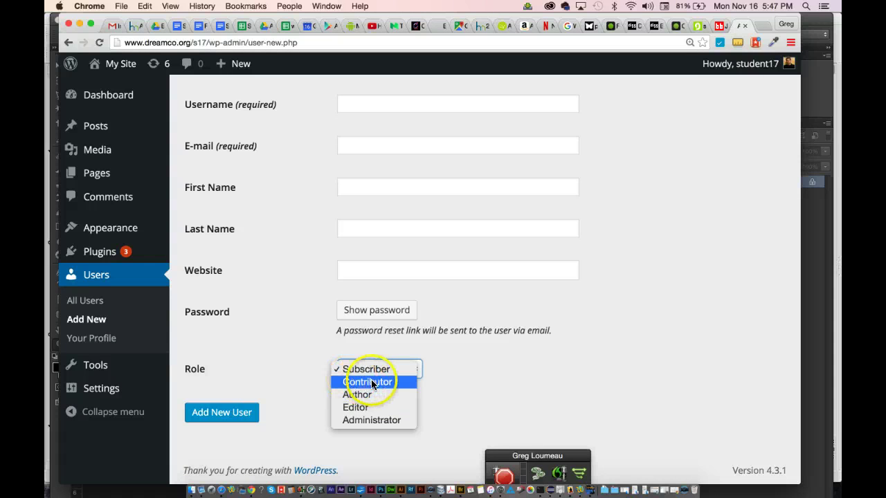
left_click(371, 368)
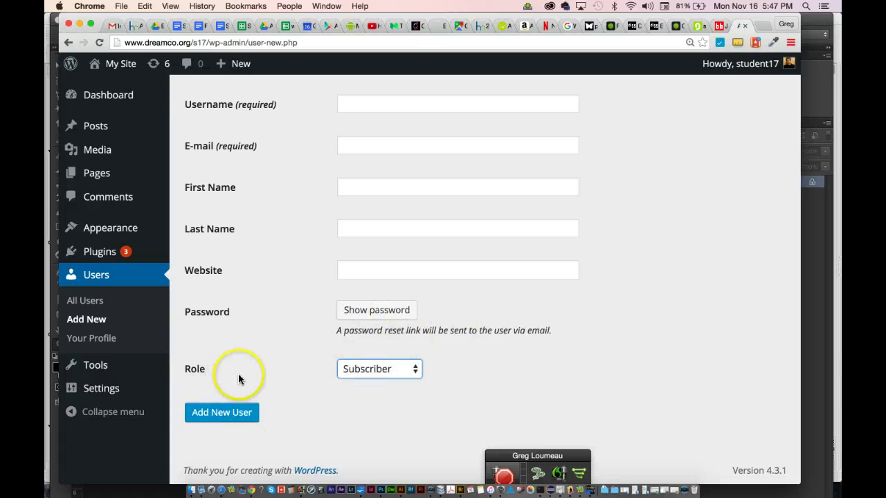
scroll(273, 204, "up", 2)
scroll(272, 204, "down", 2)
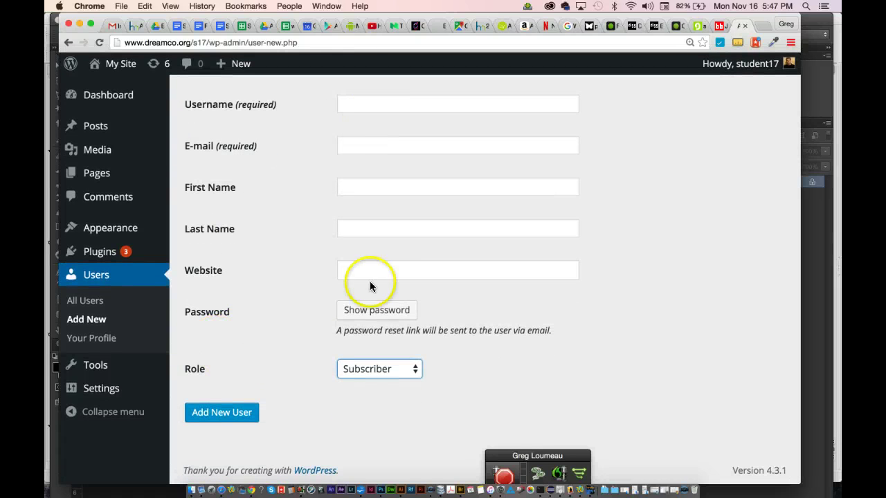
Step: Look over your profile, keeping the Default admin colour scheme
left_click(97, 338)
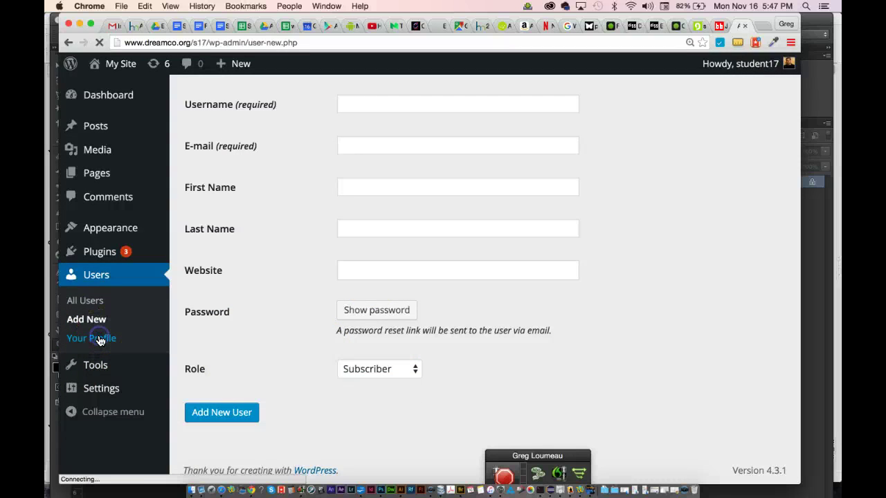
scroll(288, 342, "down", 10)
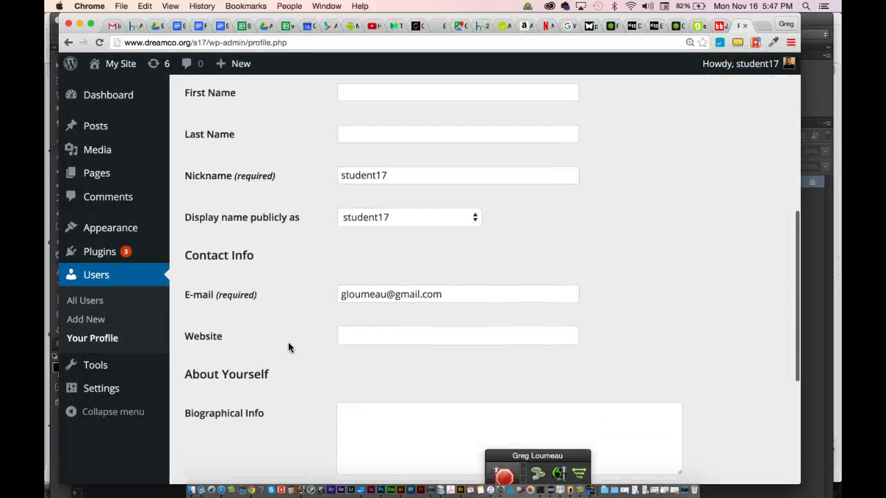
scroll(288, 342, "up", 10)
left_click(383, 227)
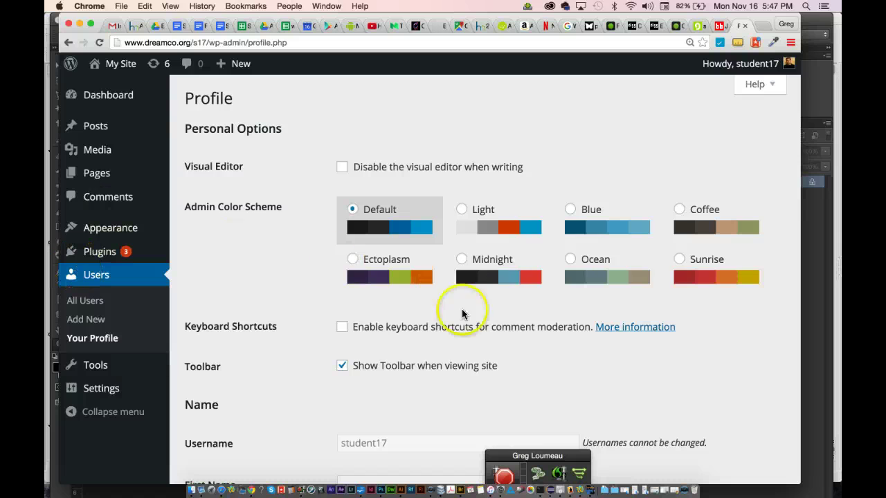
scroll(249, 338, "down", 1)
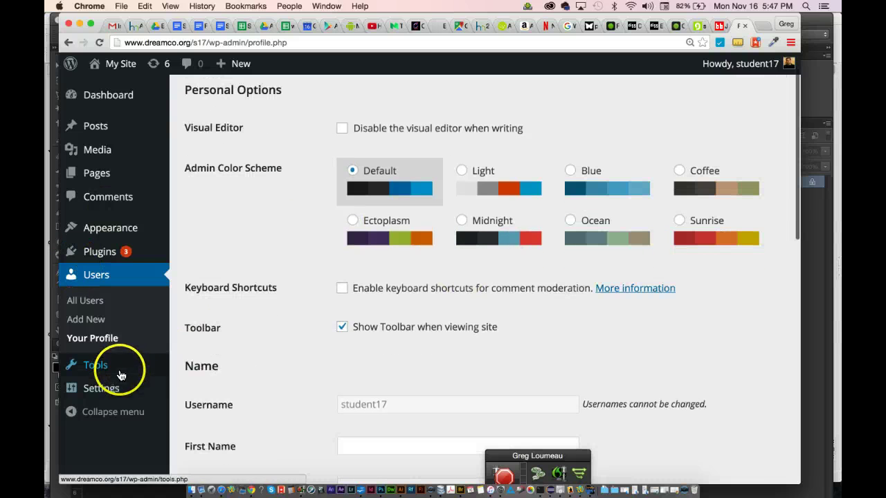
Step: Open Tools > Export, with All content chosen for the XML download
mouse_move(119, 371)
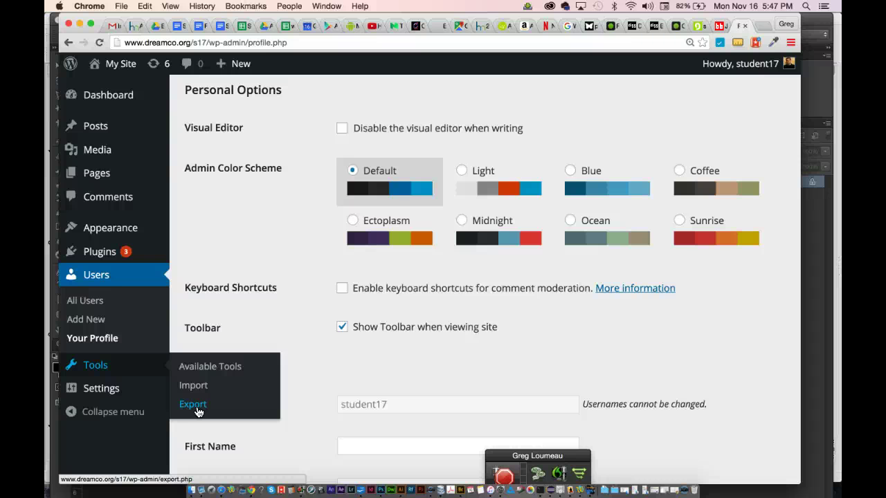
left_click(195, 407)
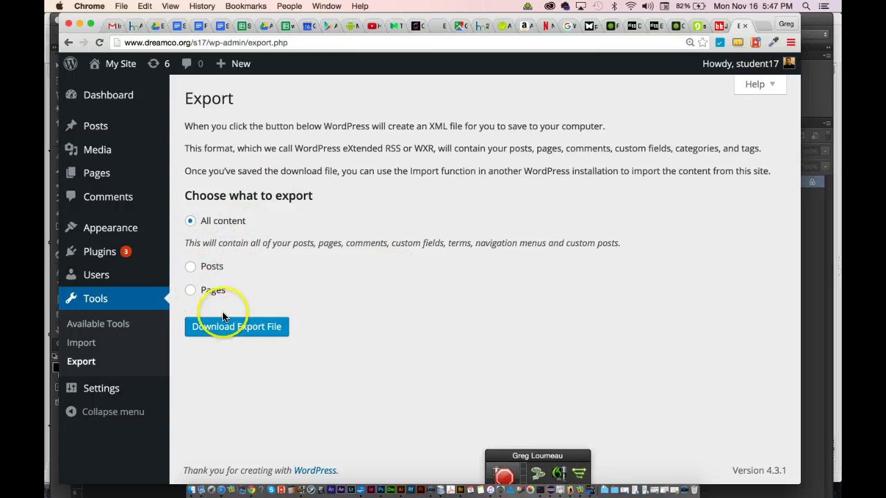
mouse_move(120, 393)
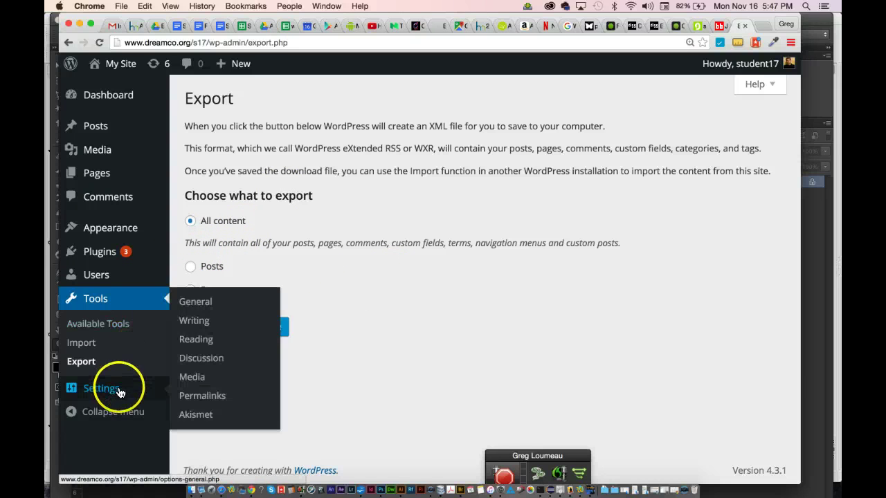
Step: Scroll through the General settings page
left_click(202, 305)
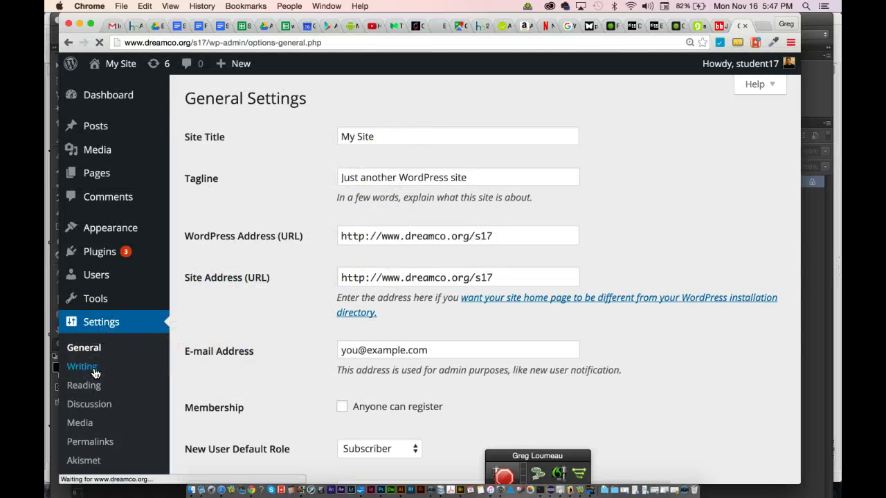
scroll(290, 321, "down", 3)
scroll(290, 320, "down", 3)
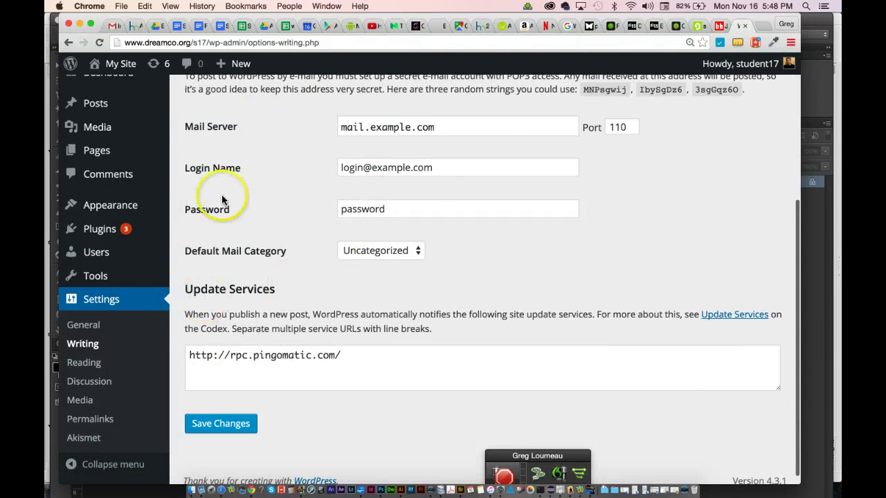
scroll(346, 136, "up", 5)
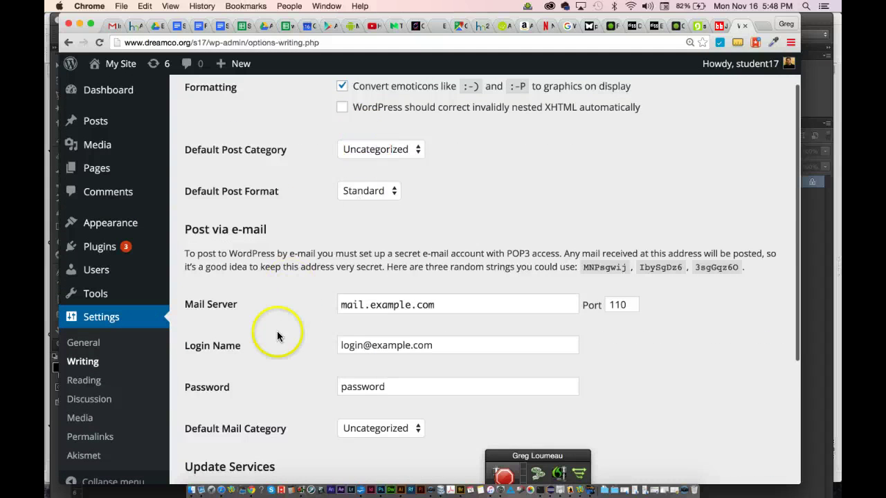
scroll(253, 334, "down", 1)
Step: Browse Reading and Discussion settings, ending on Media with 150×150, 300×300 and 1024×1024 sizes
left_click(94, 366)
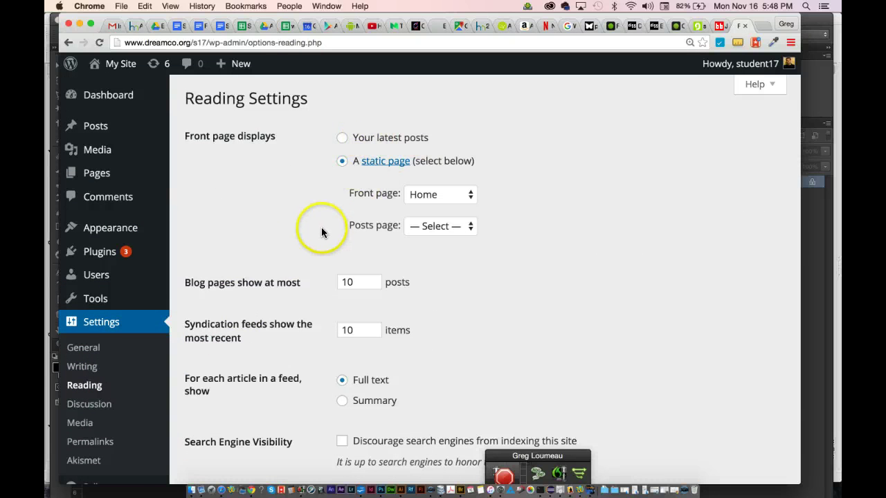
scroll(321, 232, "down", 2)
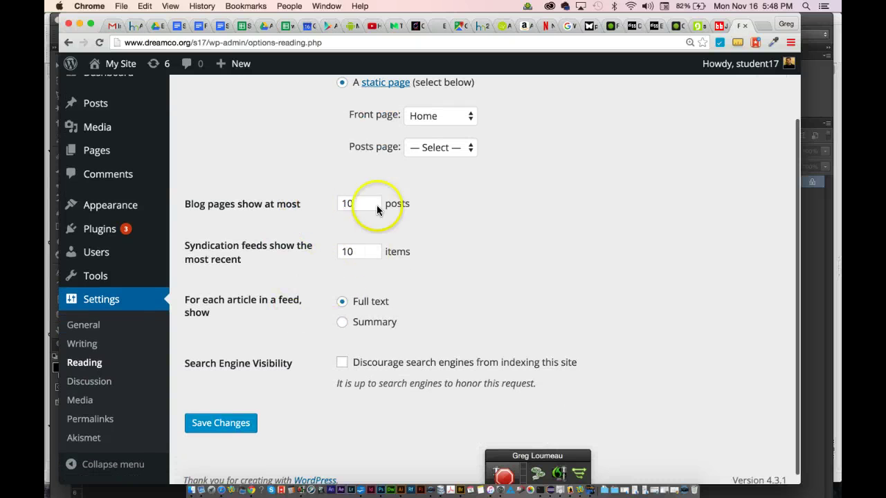
left_click(103, 385)
scroll(353, 290, "down", 5)
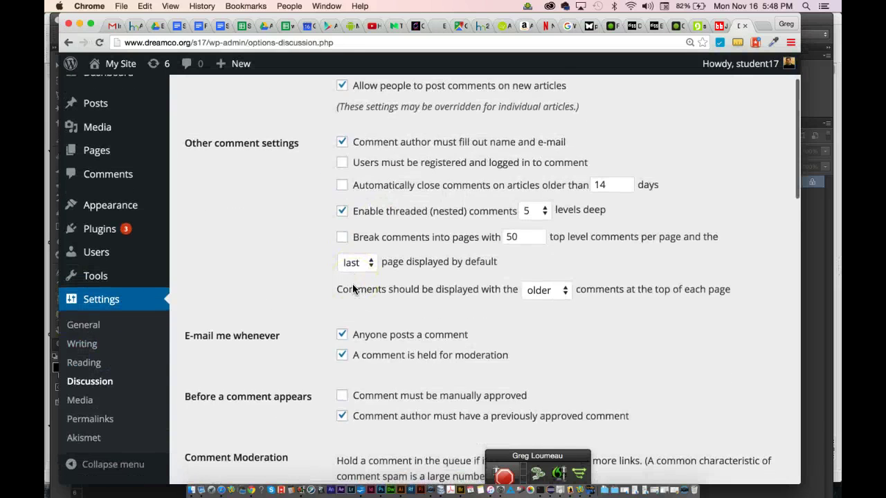
scroll(303, 291, "up", 6)
left_click(291, 409)
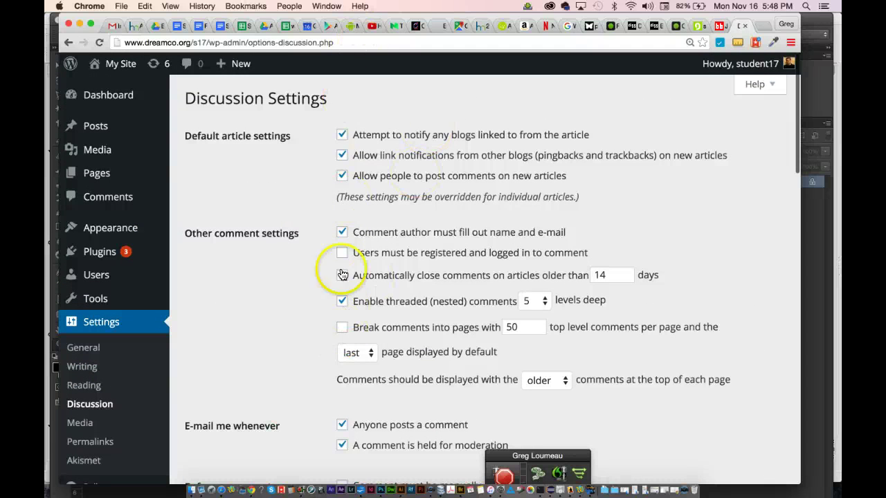
scroll(276, 315, "down", 5)
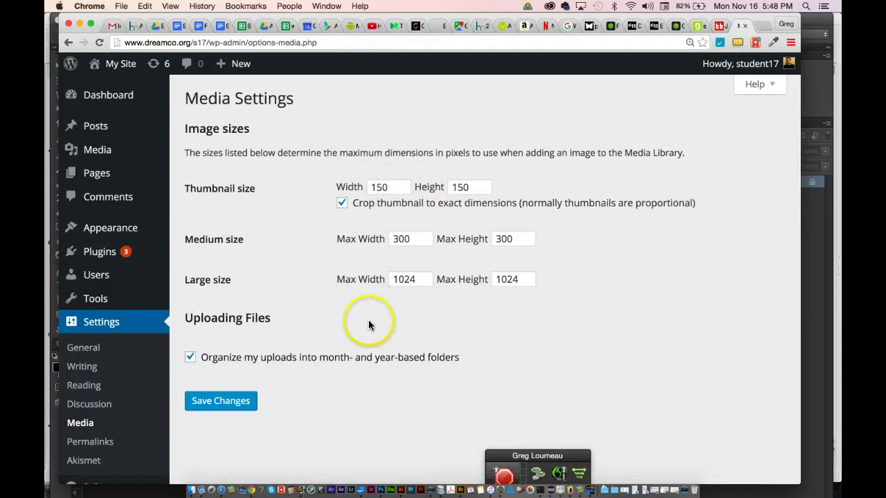
scroll(124, 419, "down", 2)
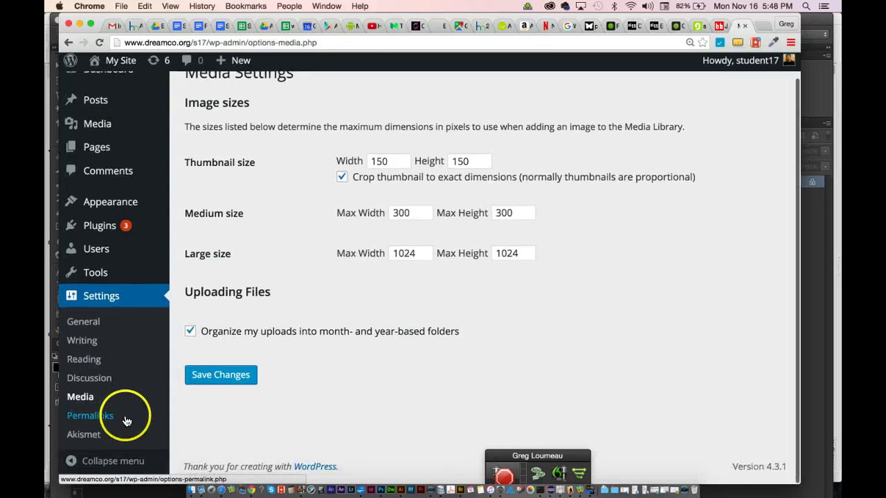
Step: Save permalinks as Post name (/%postname%/) and view the site's front page
left_click(96, 422)
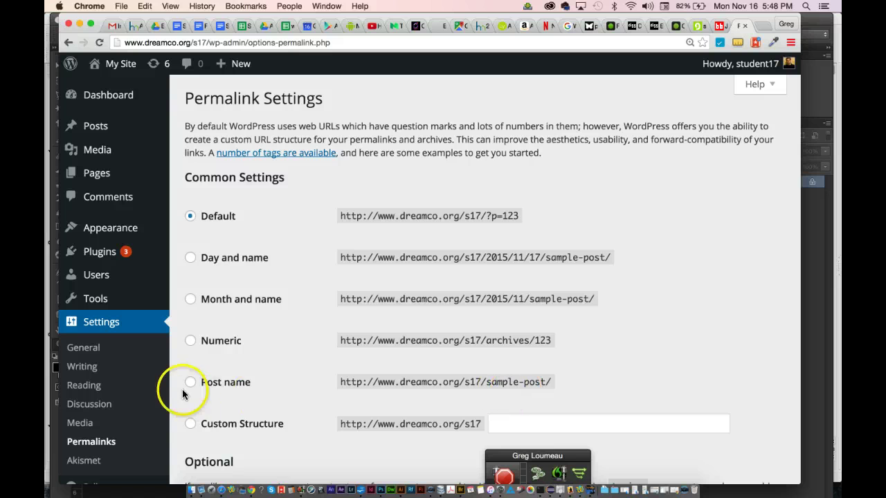
left_click(190, 383)
scroll(305, 322, "down", 5)
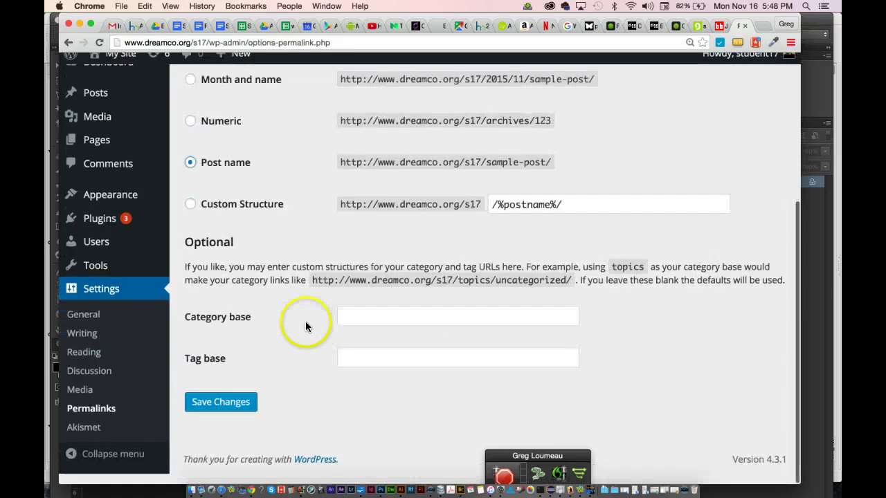
left_click(219, 414)
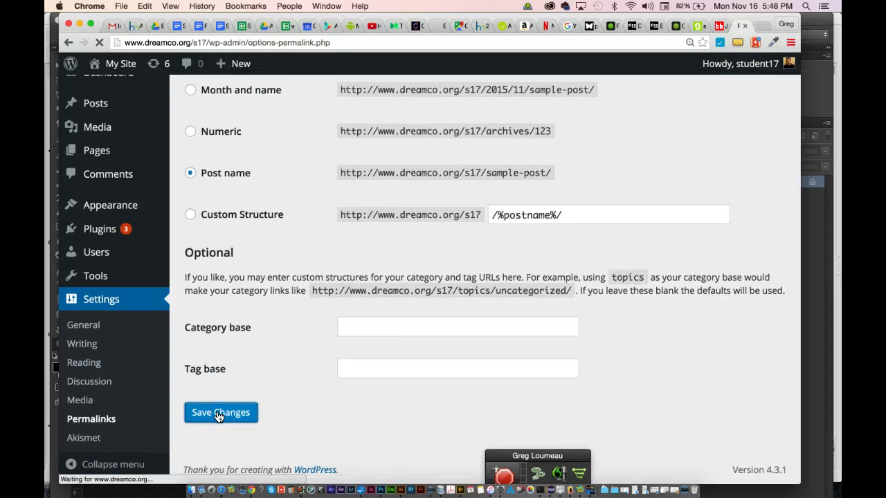
left_click(124, 70)
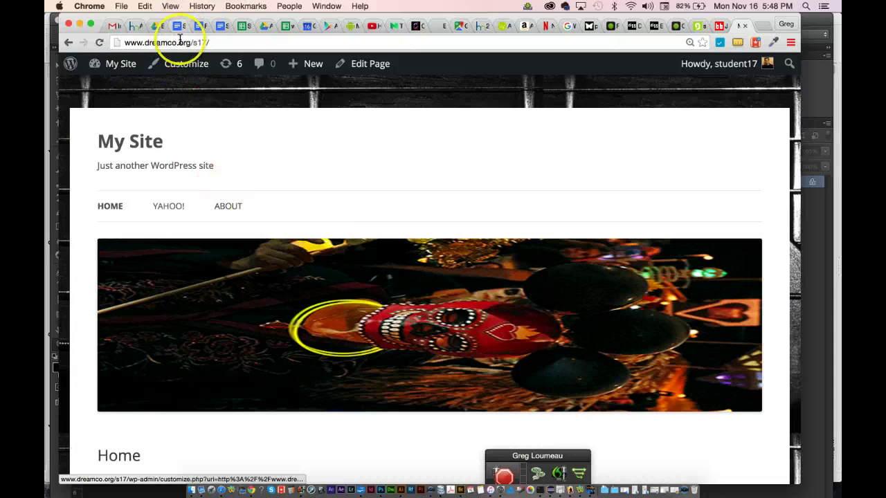
Step: View the About page at /s17/about/, then go back to the admin Dashboard
left_click(229, 206)
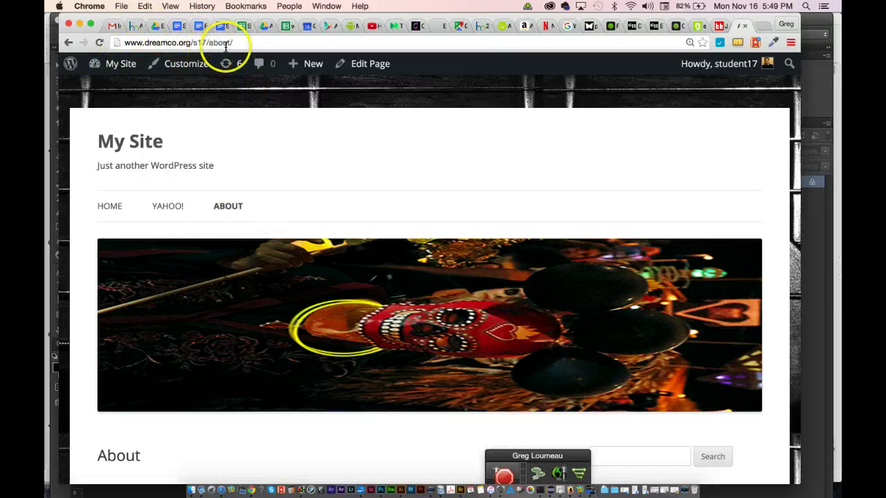
mouse_move(109, 74)
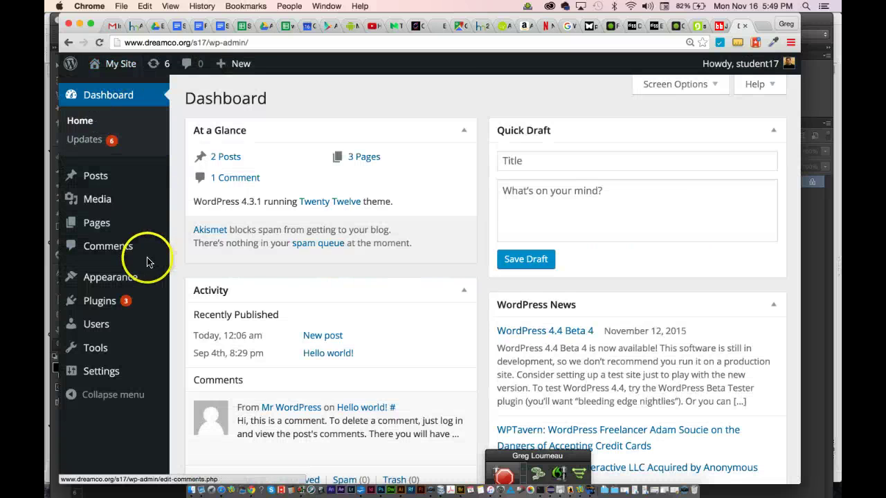
scroll(197, 317, "down", 1)
scroll(198, 318, "down", 2)
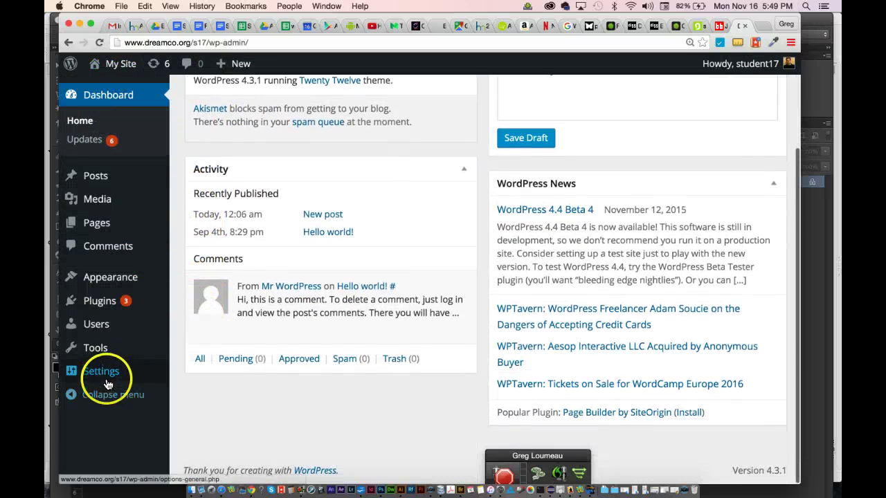
mouse_move(107, 374)
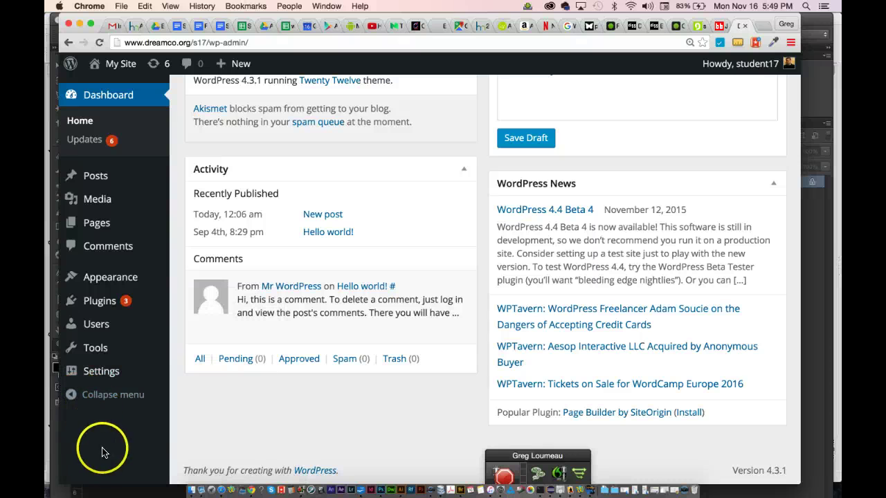
Step: Collapse the sidebar to icons, glance at the New post screen, and return to Dashboard
left_click(72, 394)
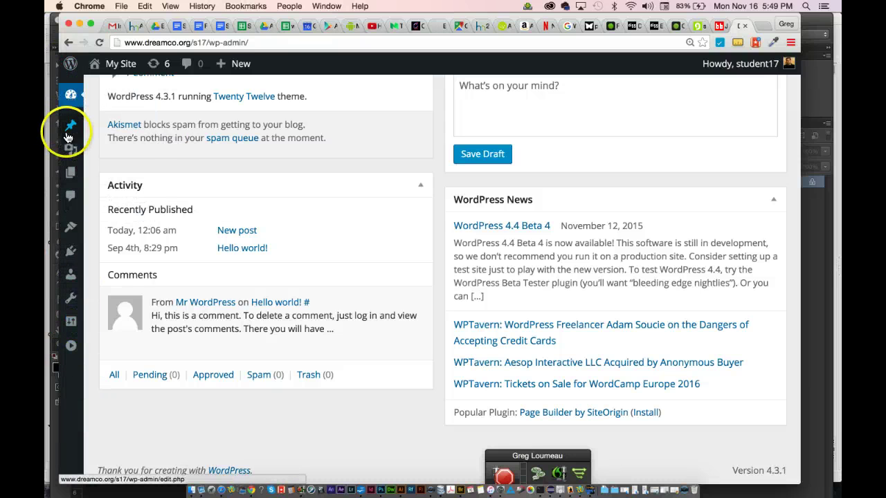
mouse_move(75, 95)
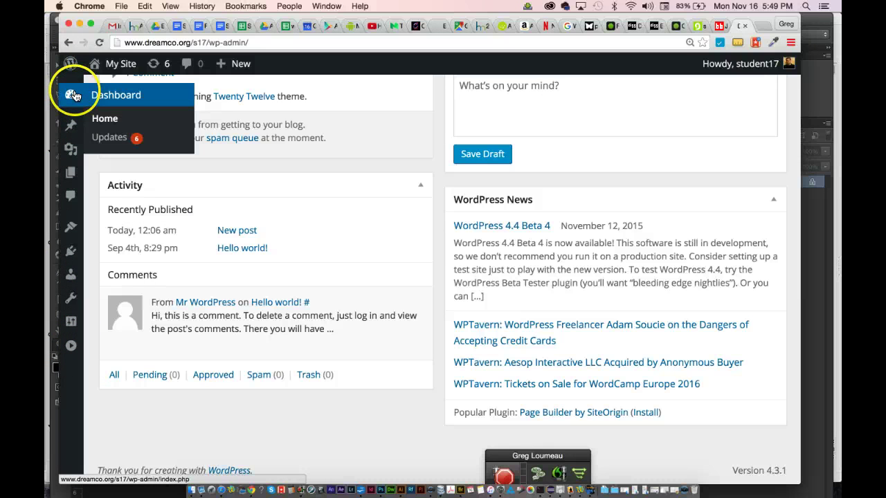
mouse_move(241, 69)
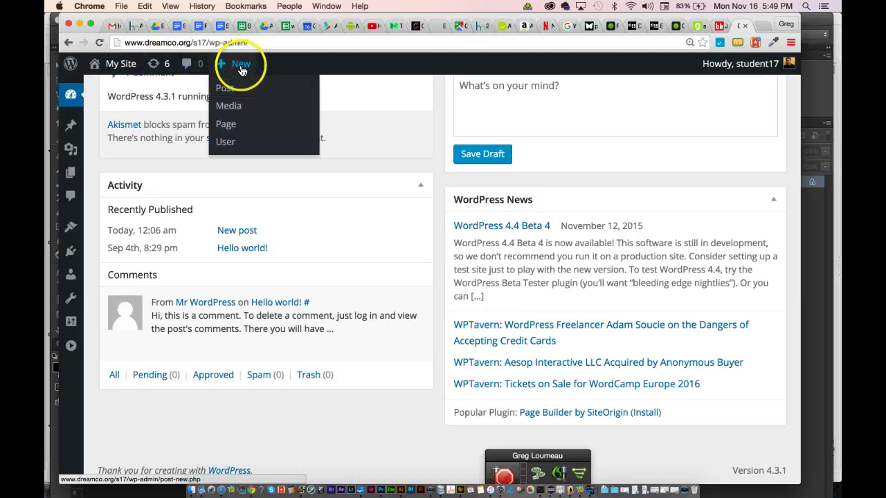
left_click(233, 91)
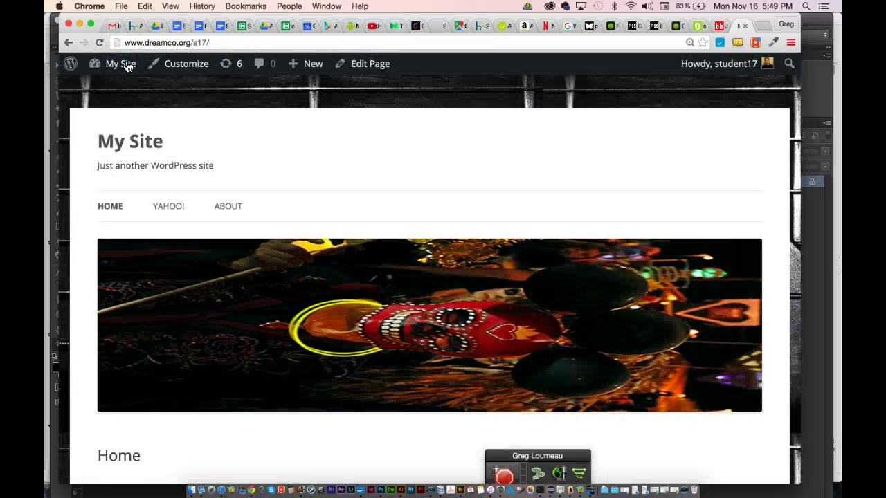
scroll(296, 108, "down", 10)
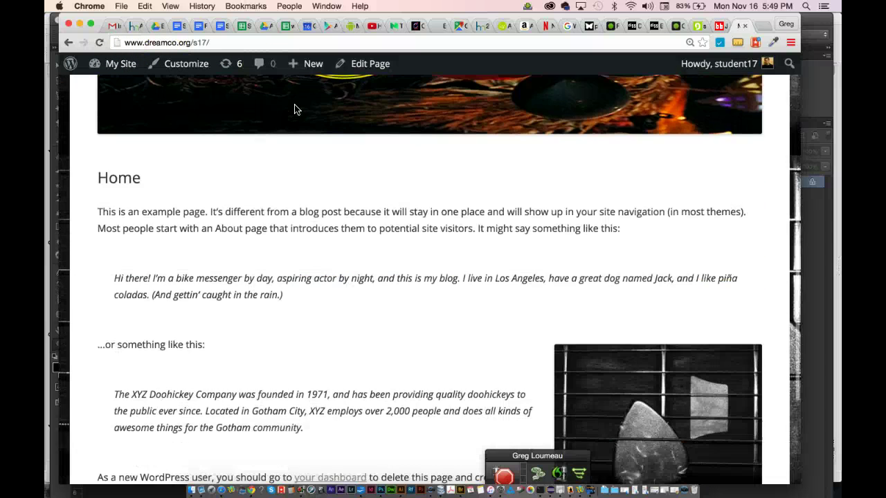
scroll(294, 113, "up", 10)
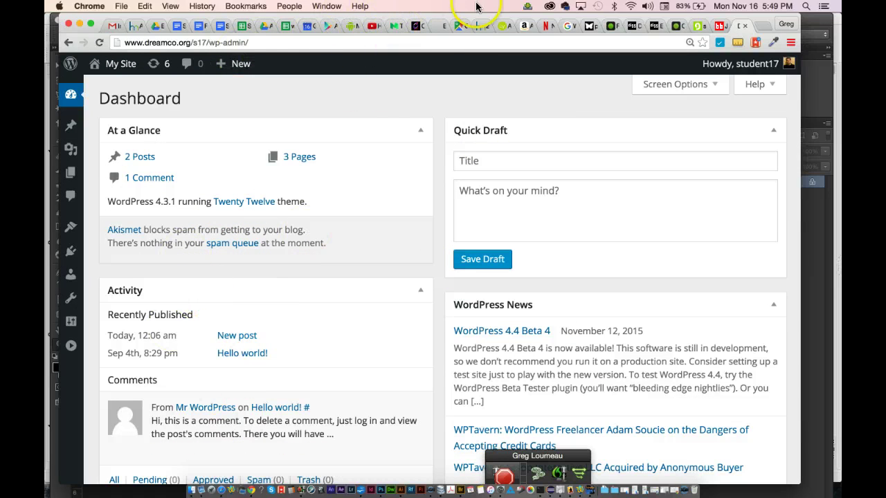
Step: Print the Dashboard page with Cmd+P
scroll(334, 280, "down", 3)
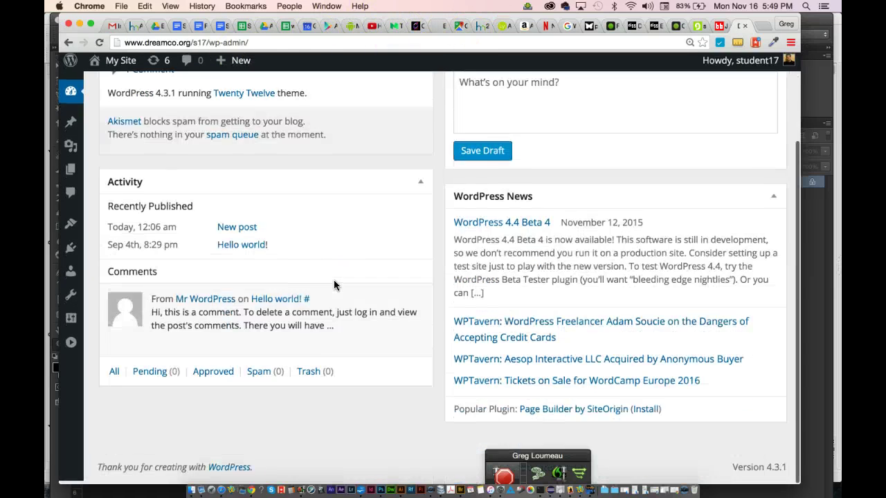
scroll(334, 280, "up", 4)
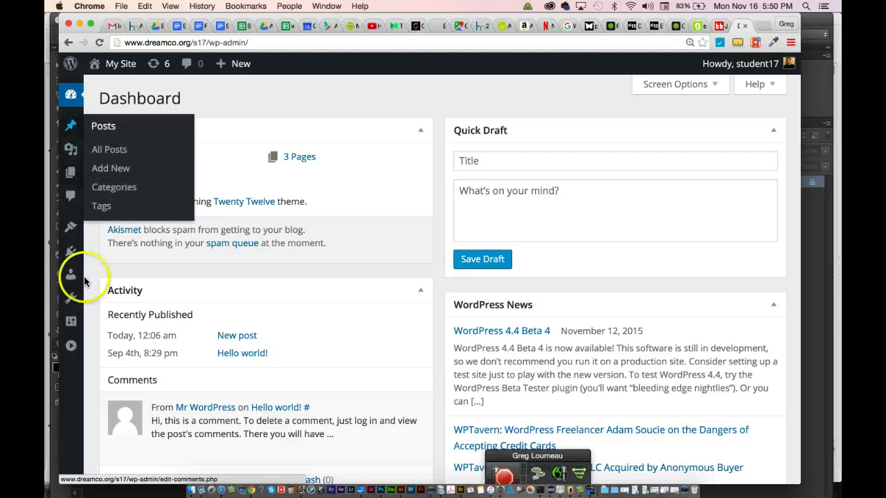
mouse_move(75, 99)
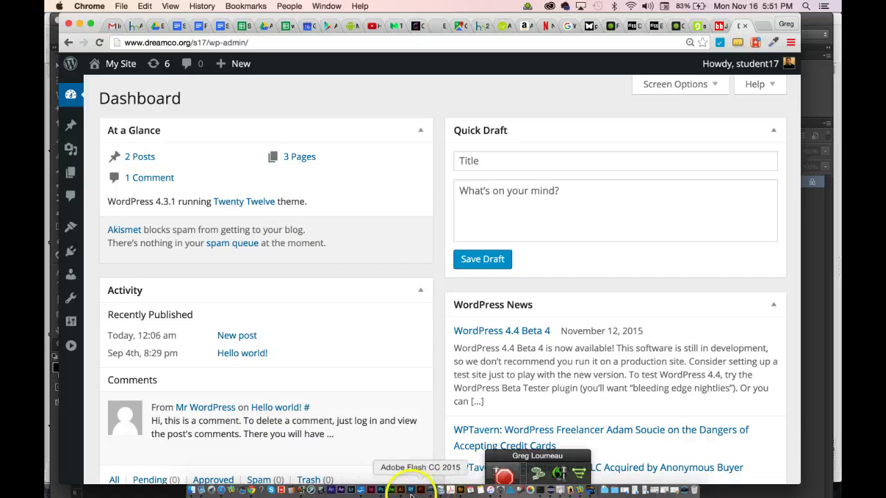
key("super+p")
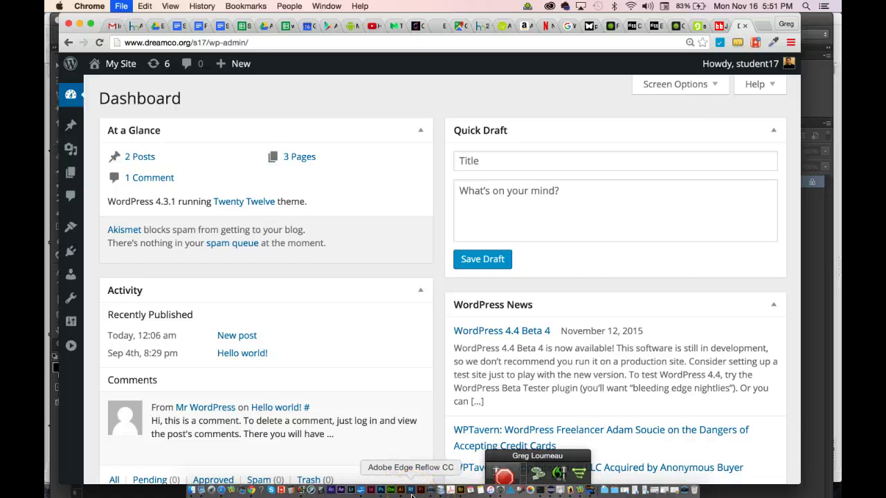